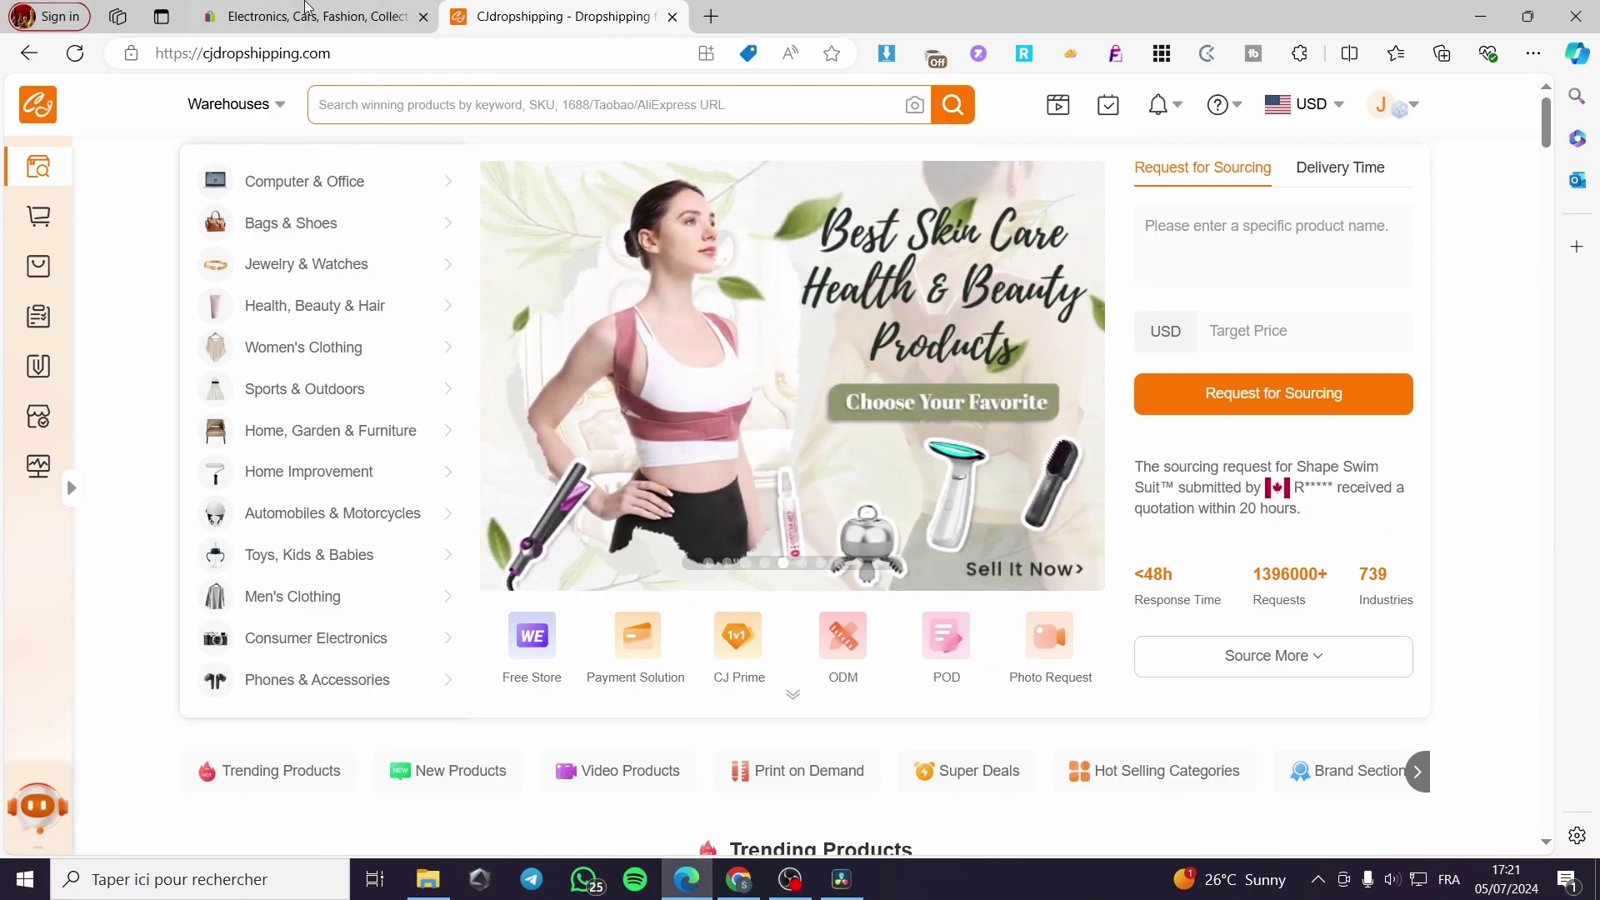
- Drag the CJdropshipping tab left of the eBay tab, then bring the signed-in eBay home page forward
click(269, 7)
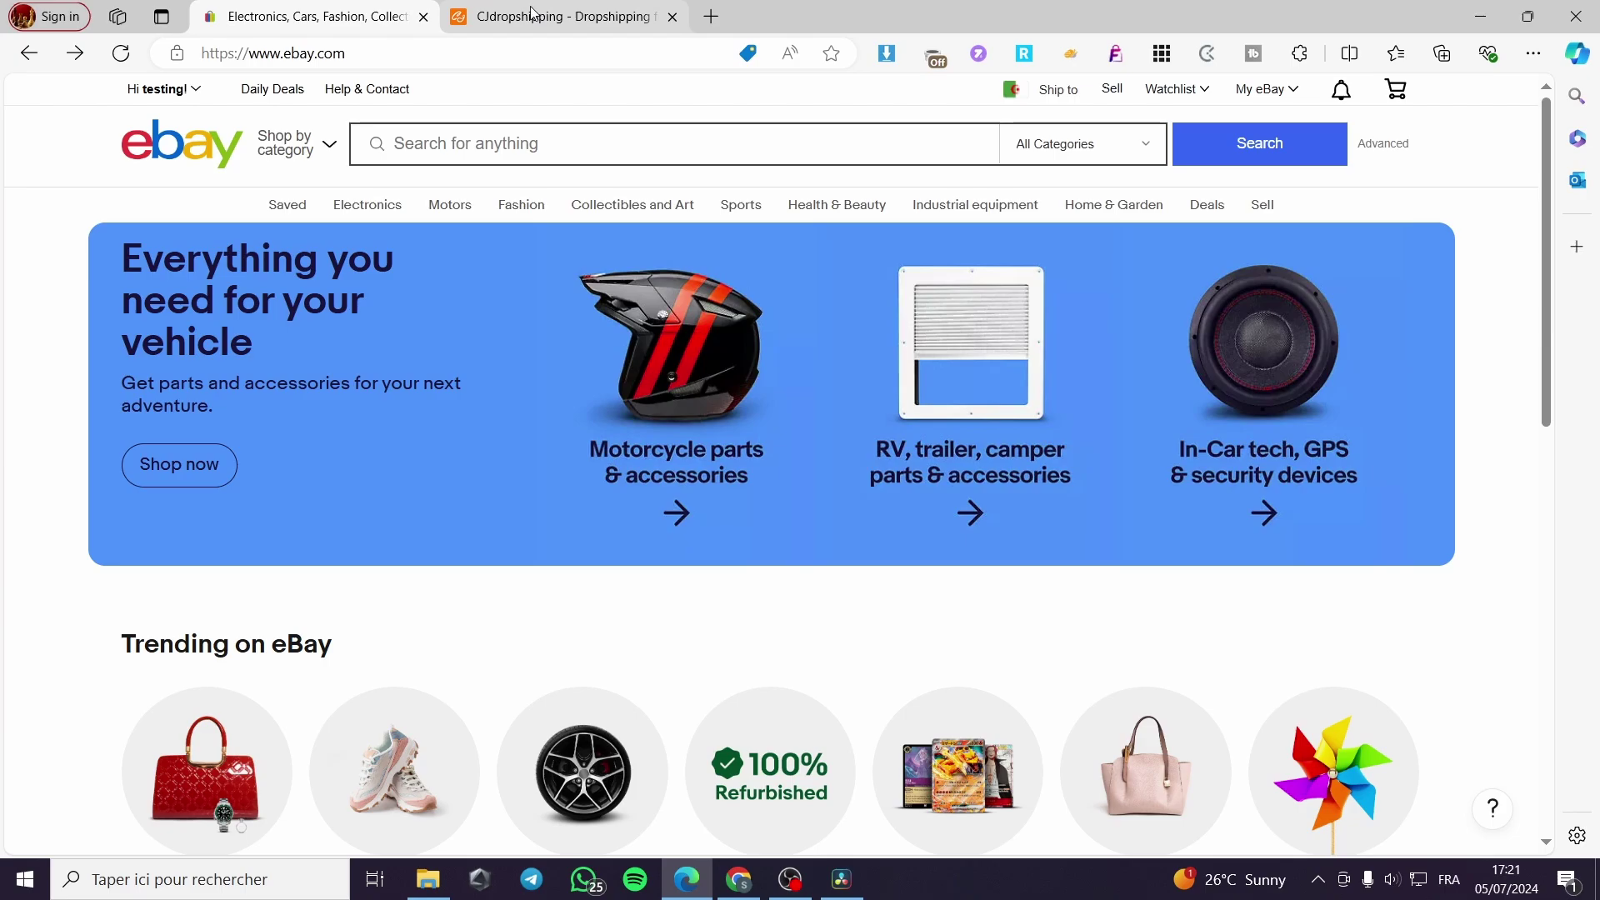
click(531, 13)
drag(530, 12, 333, 18)
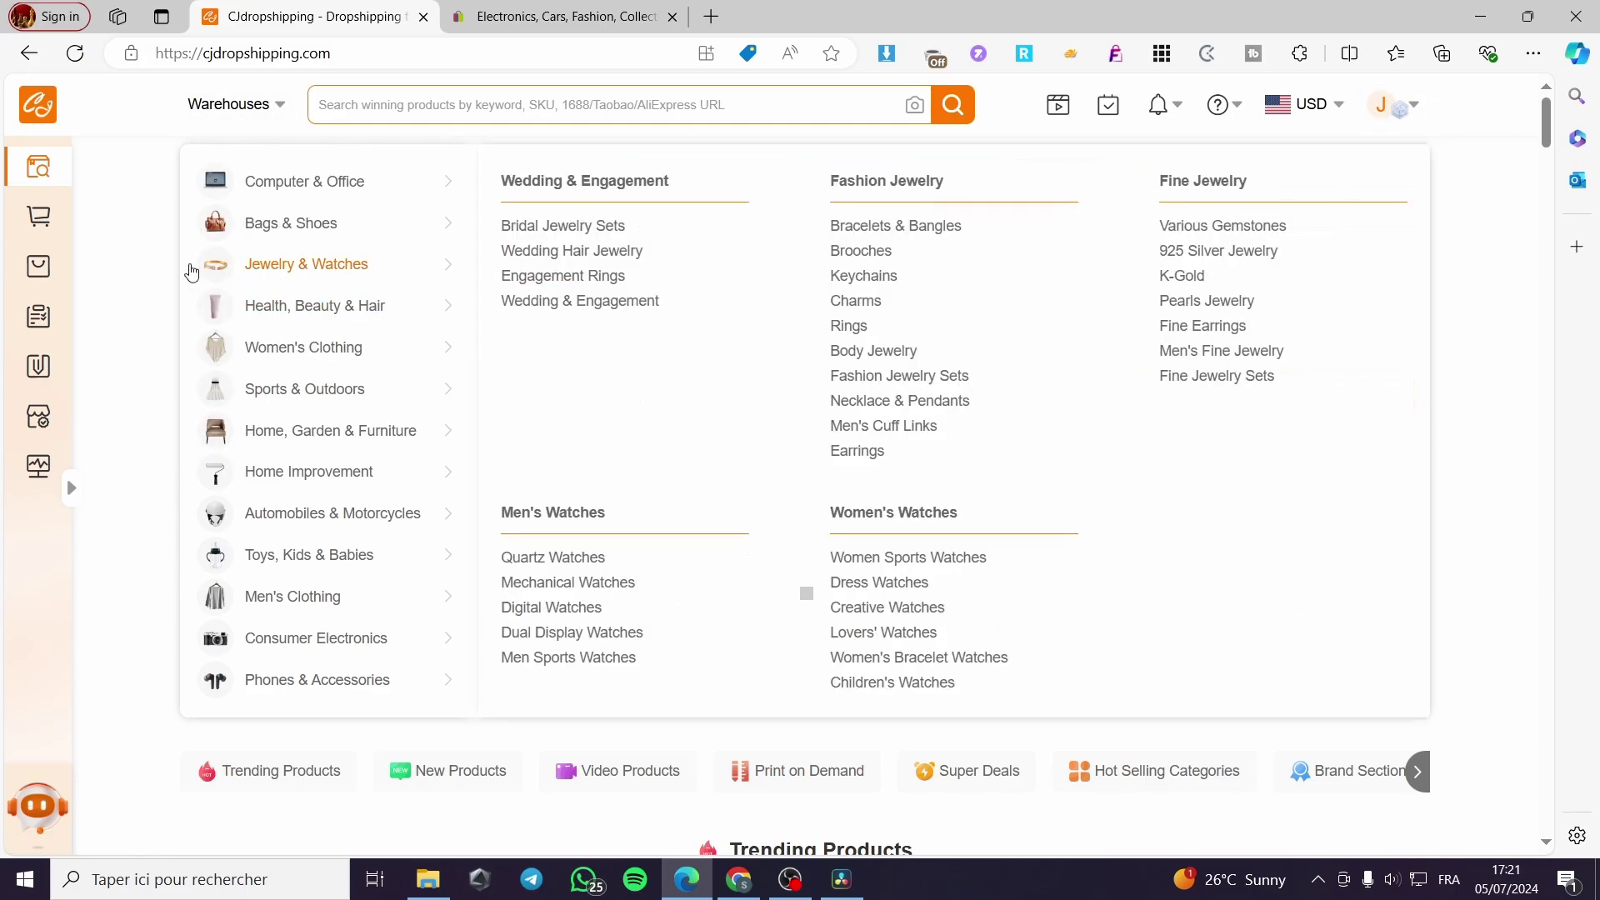
click(542, 10)
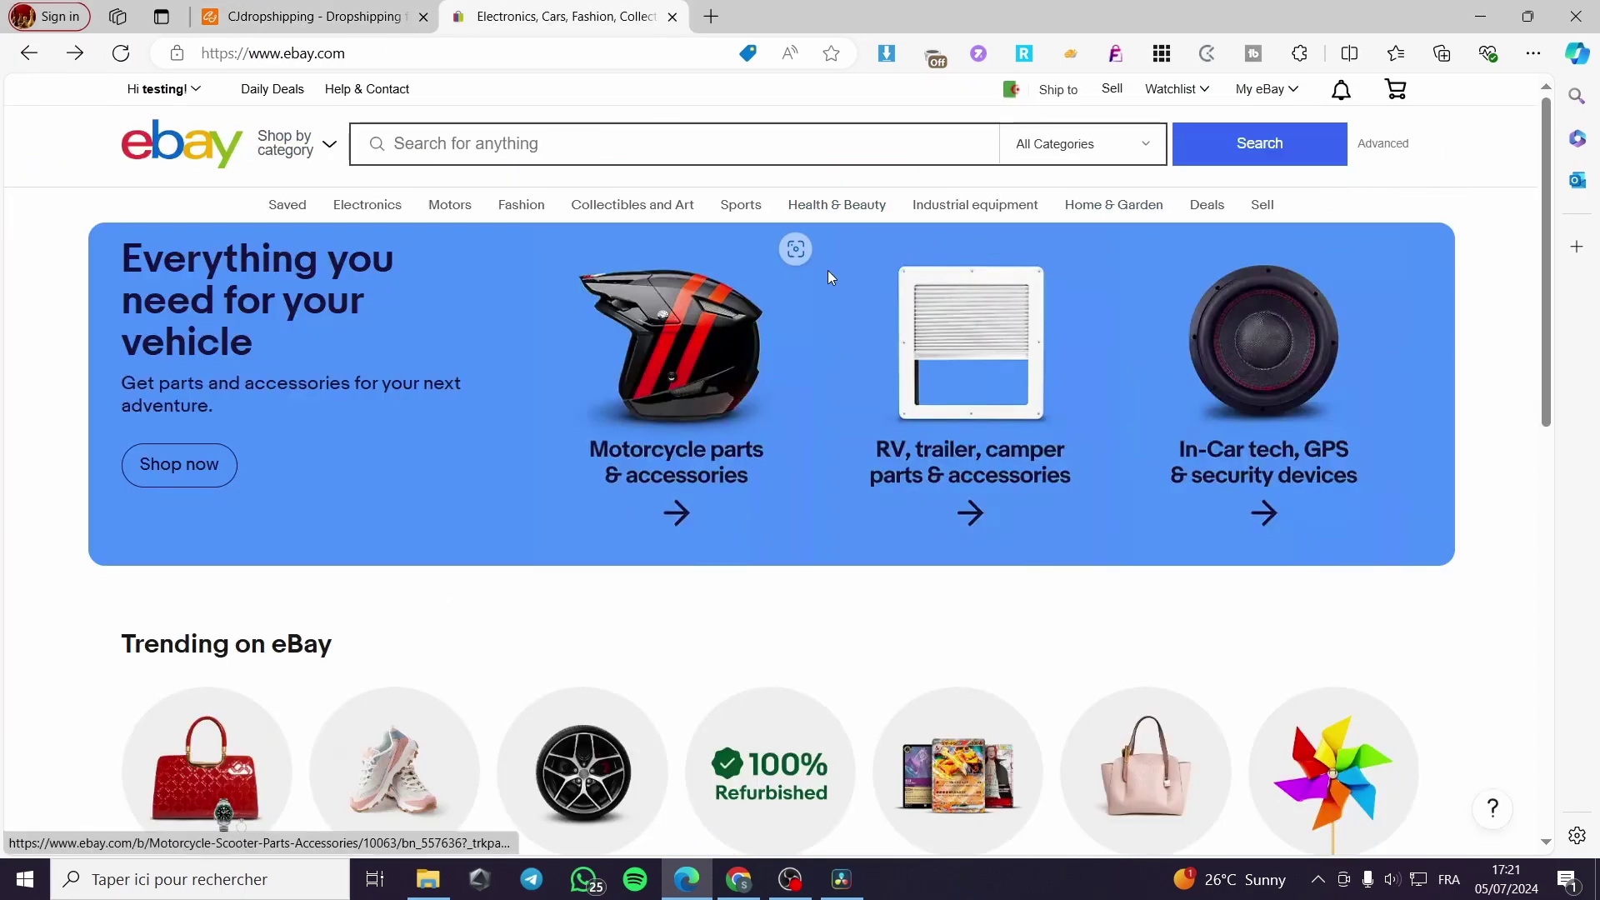
- Go through eBay's Sell page to the My eBay Summary page
click(1113, 92)
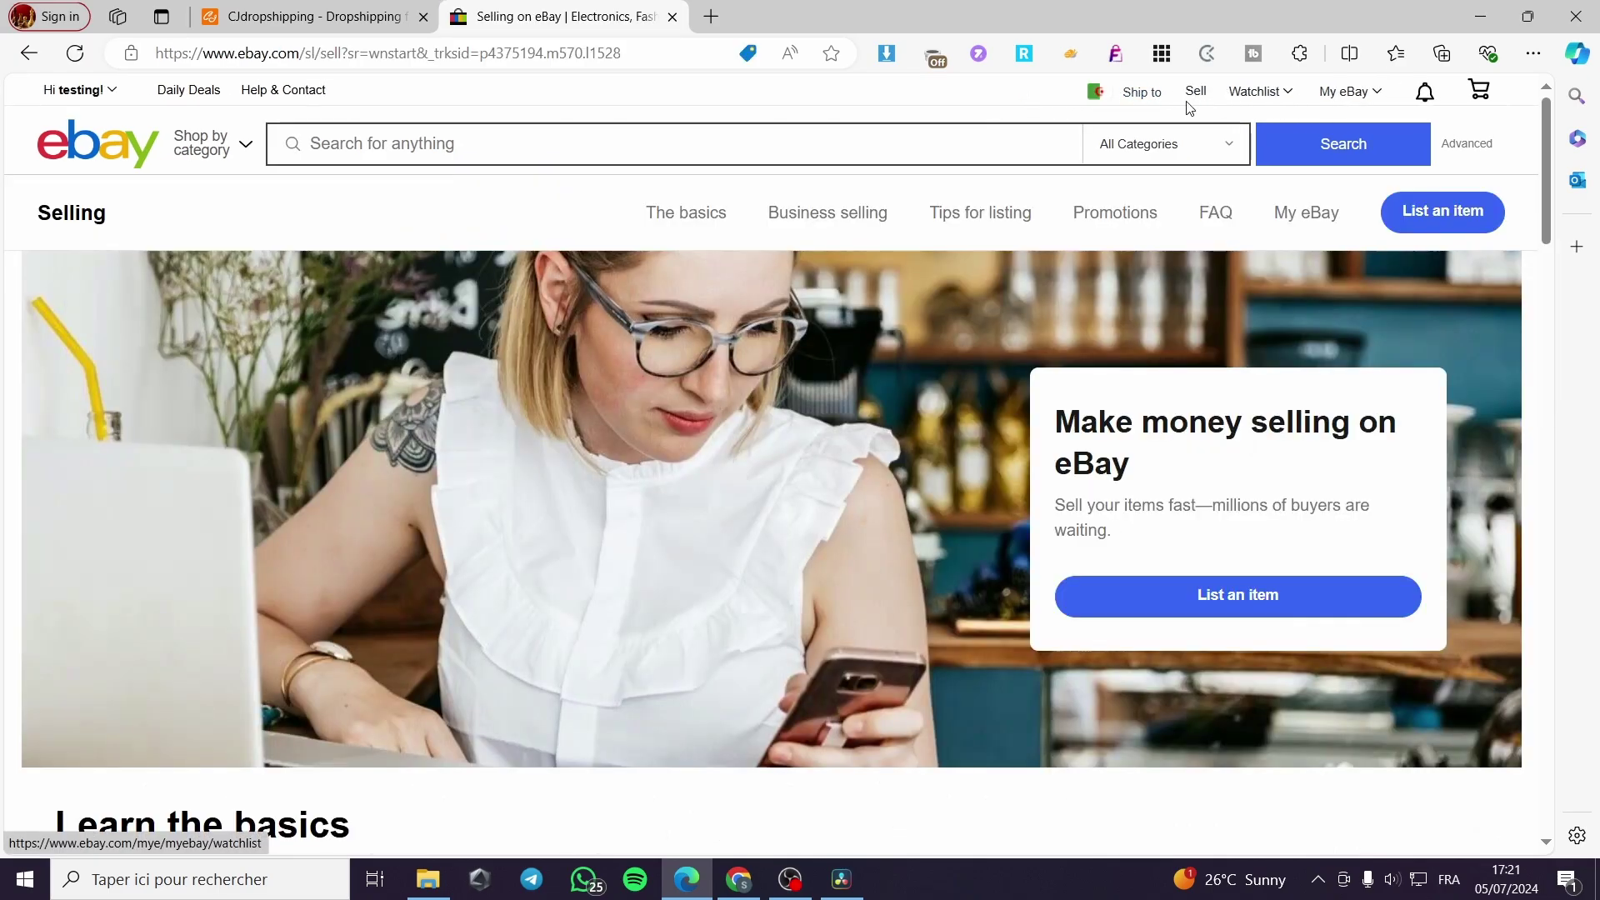
scroll(1305, 242, down, 5)
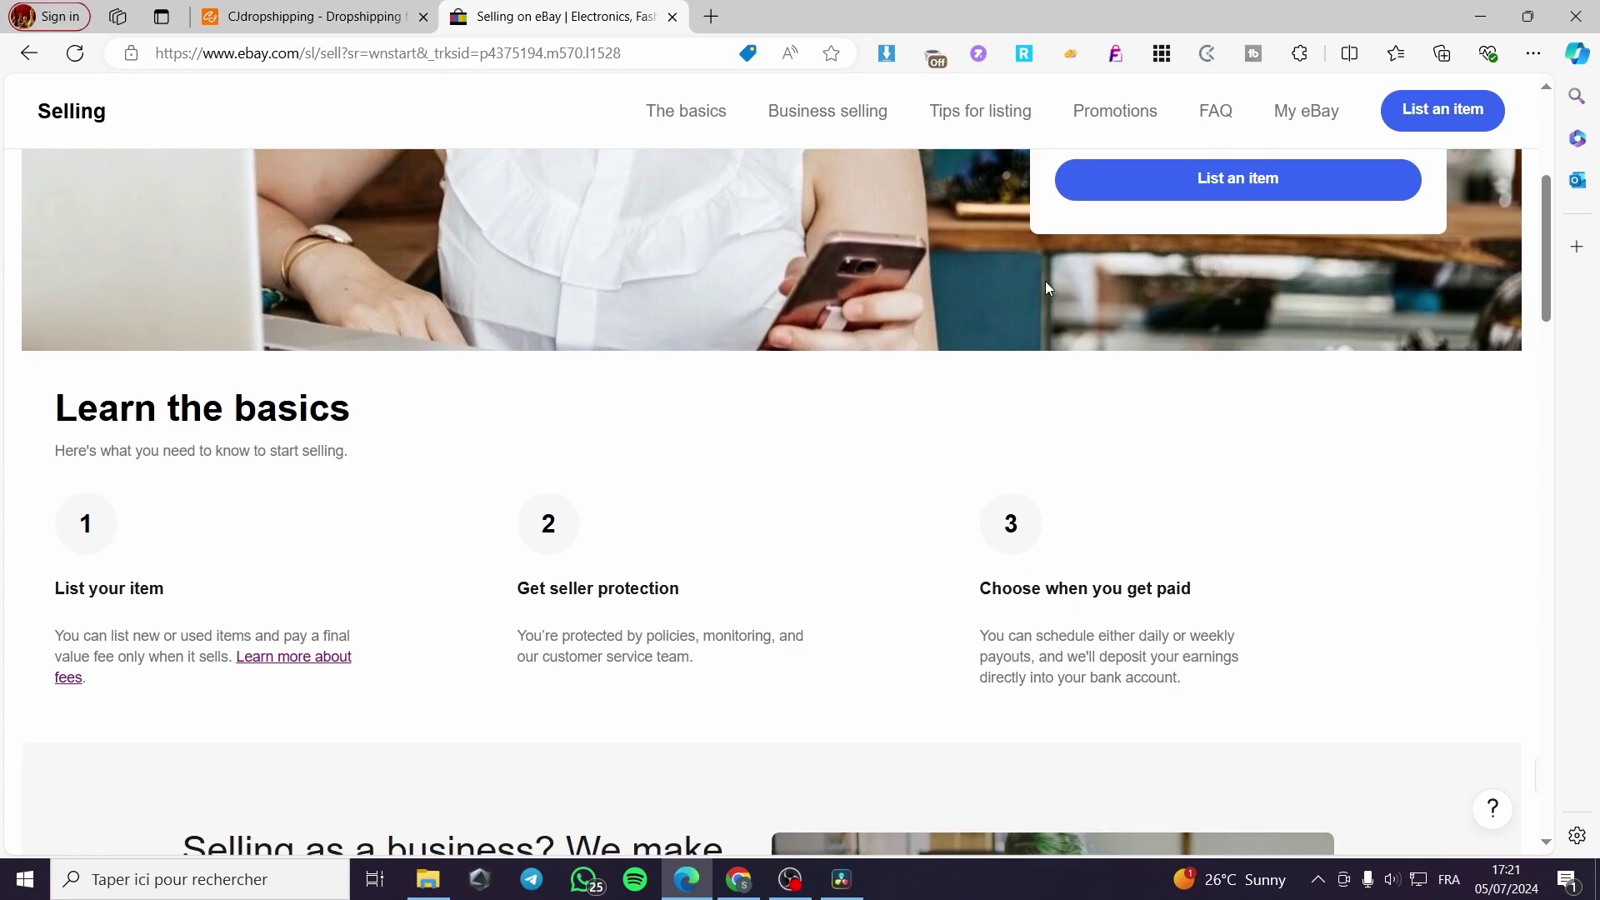
scroll(717, 433, down, 4)
scroll(718, 422, up, 9)
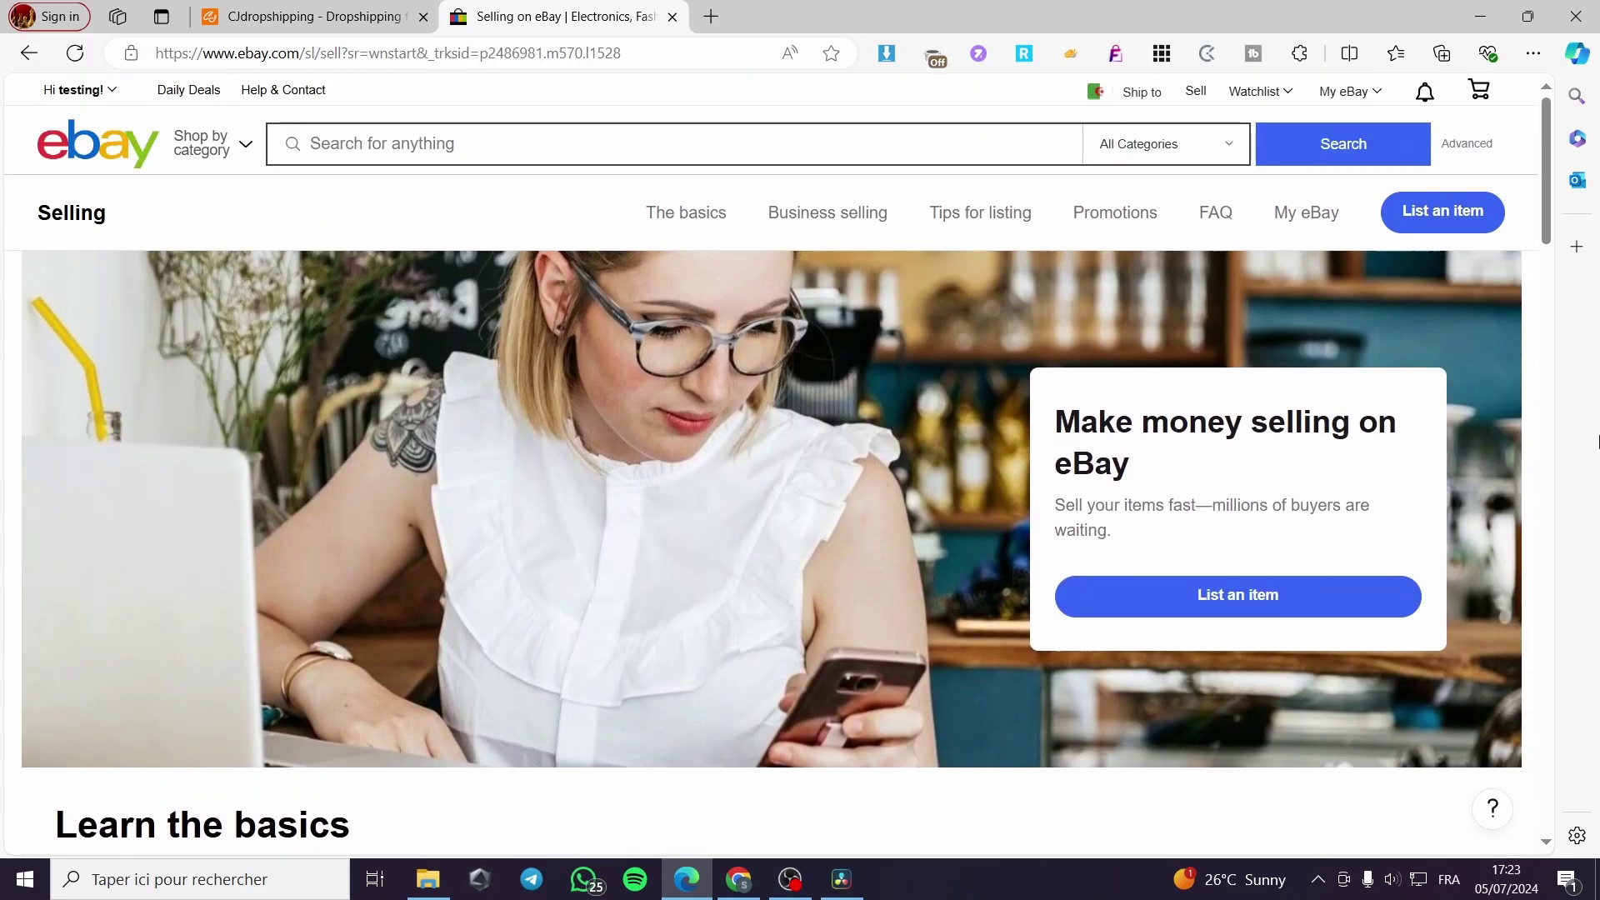
mouse_move(1375, 98)
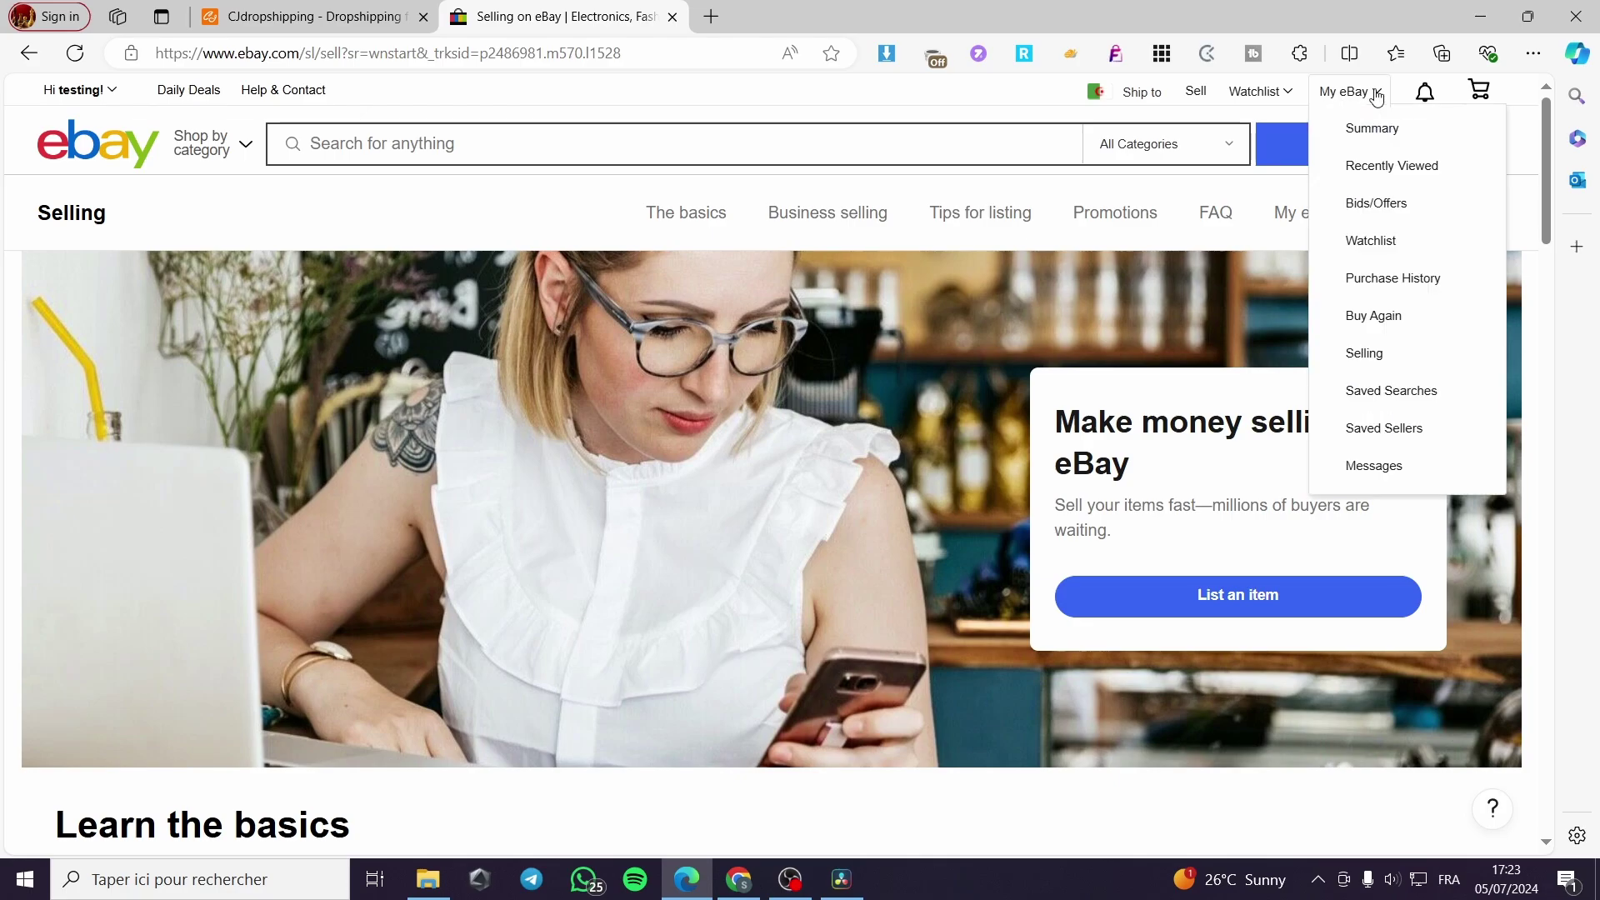
click(1388, 135)
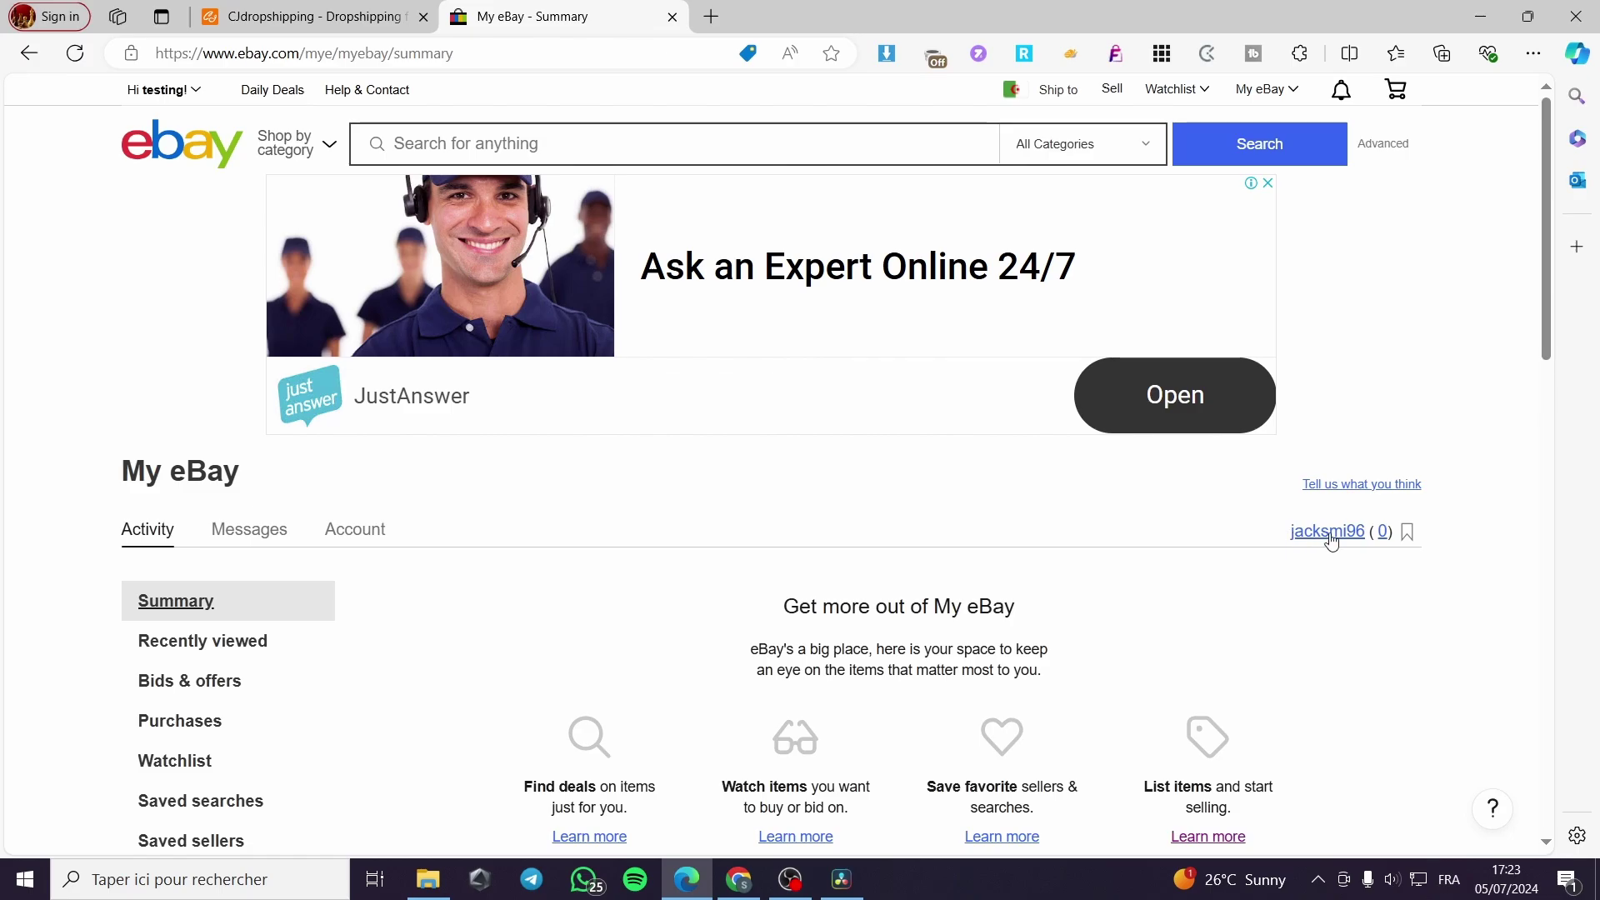
- Copy the account username shown on the My eBay Summary page
drag(1281, 540, 1314, 533)
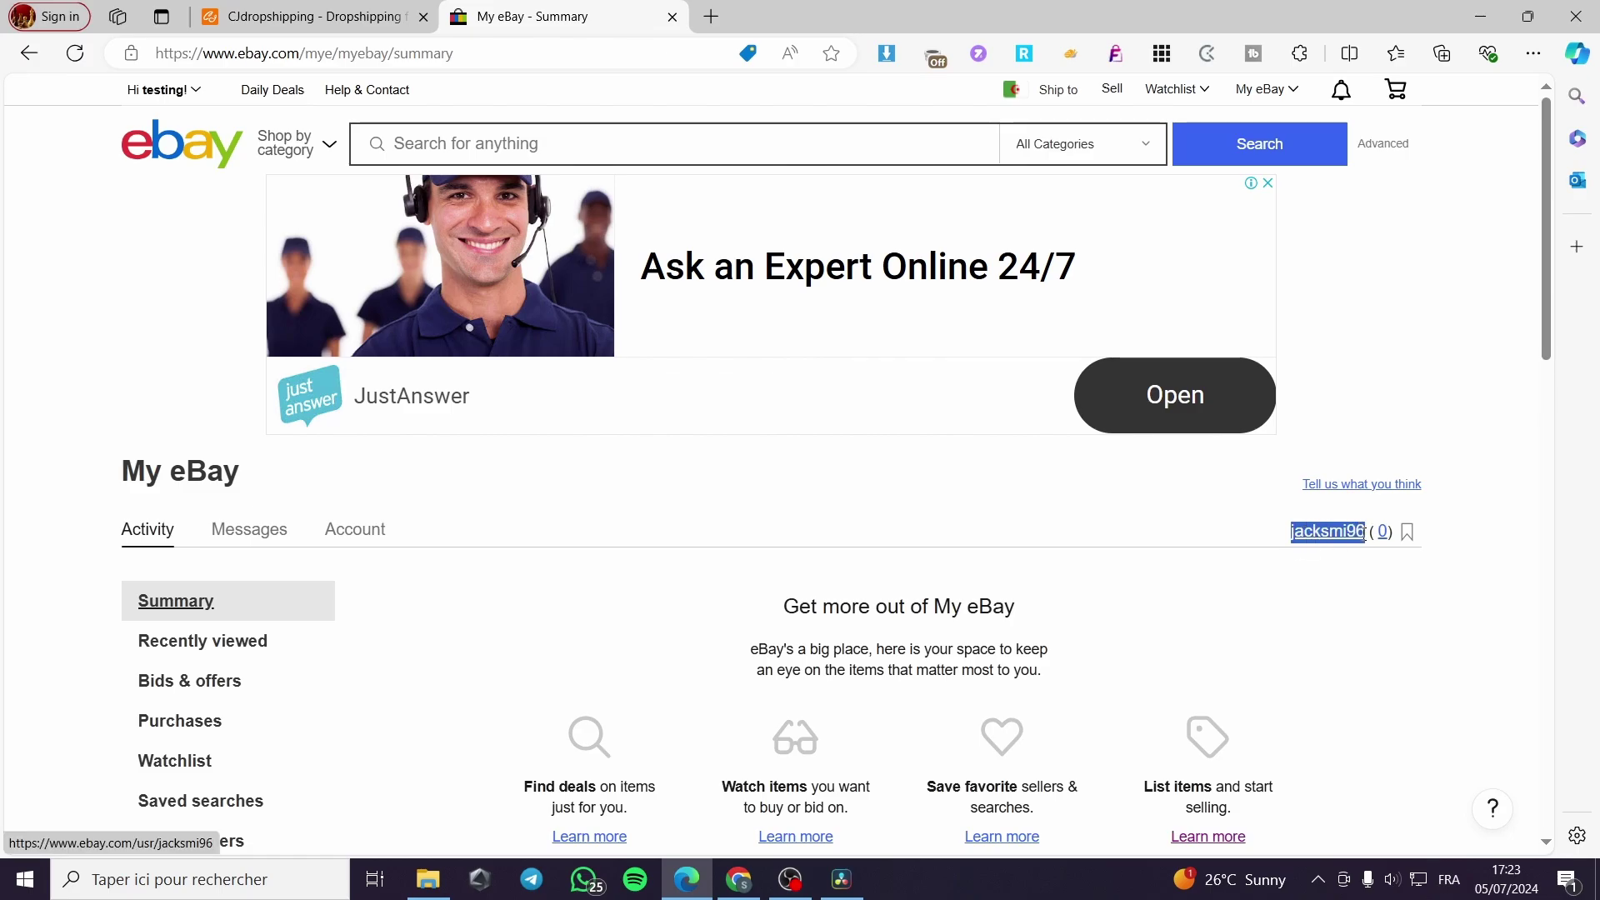
right_click(1338, 533)
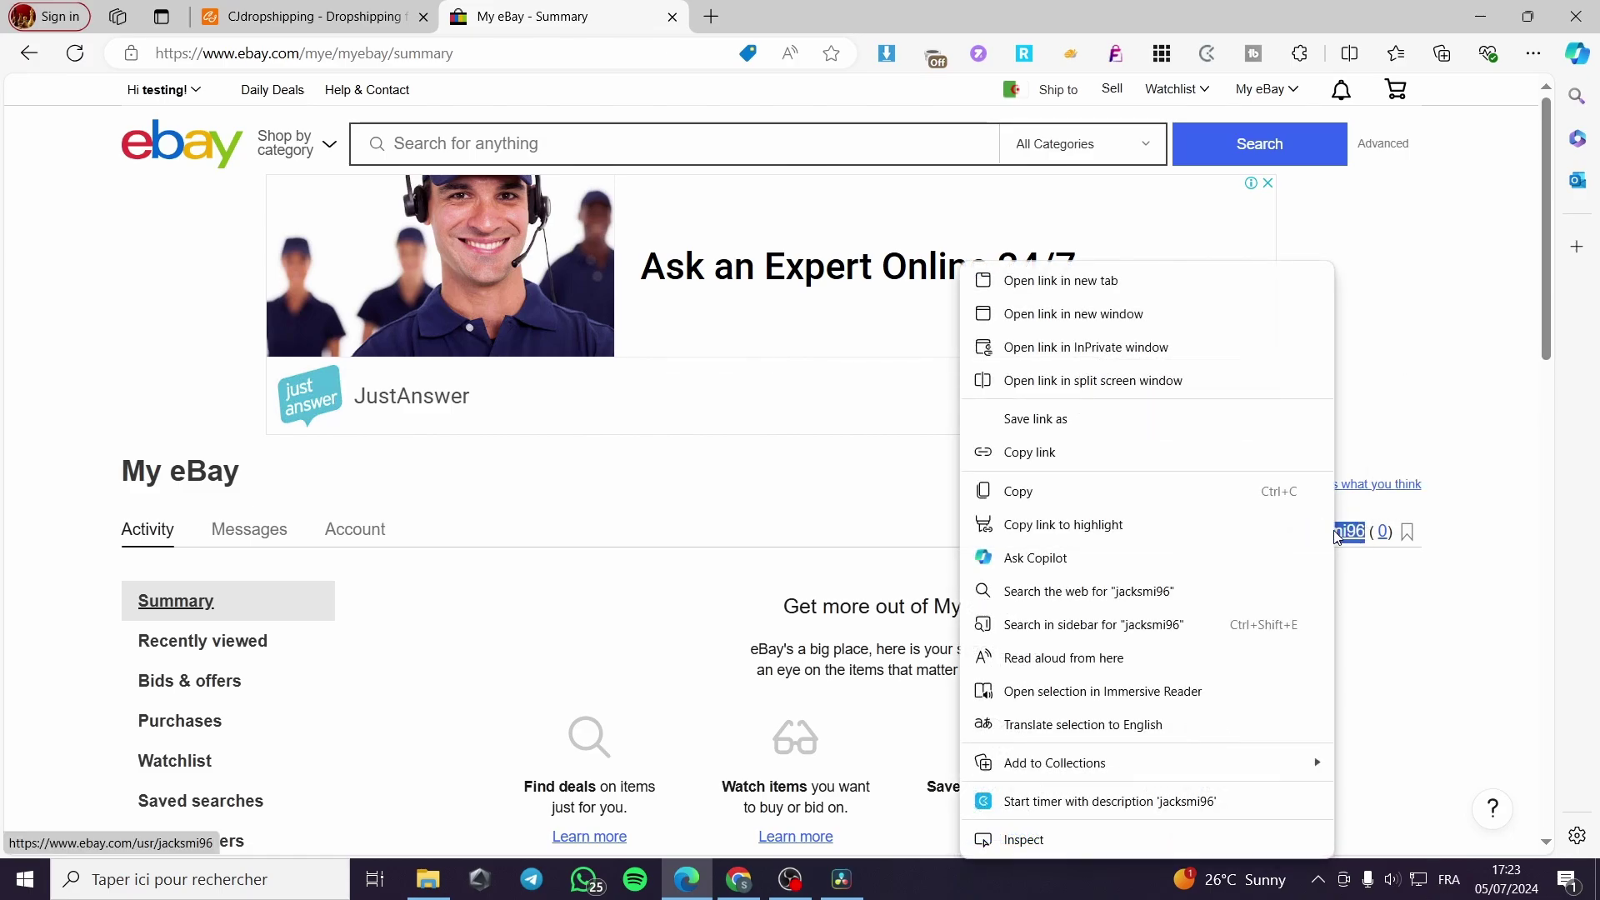
click(1224, 492)
- Expand the CJdropshipping sidebar and choose Authorization > eBay, showing no authorized stores yet
click(312, 16)
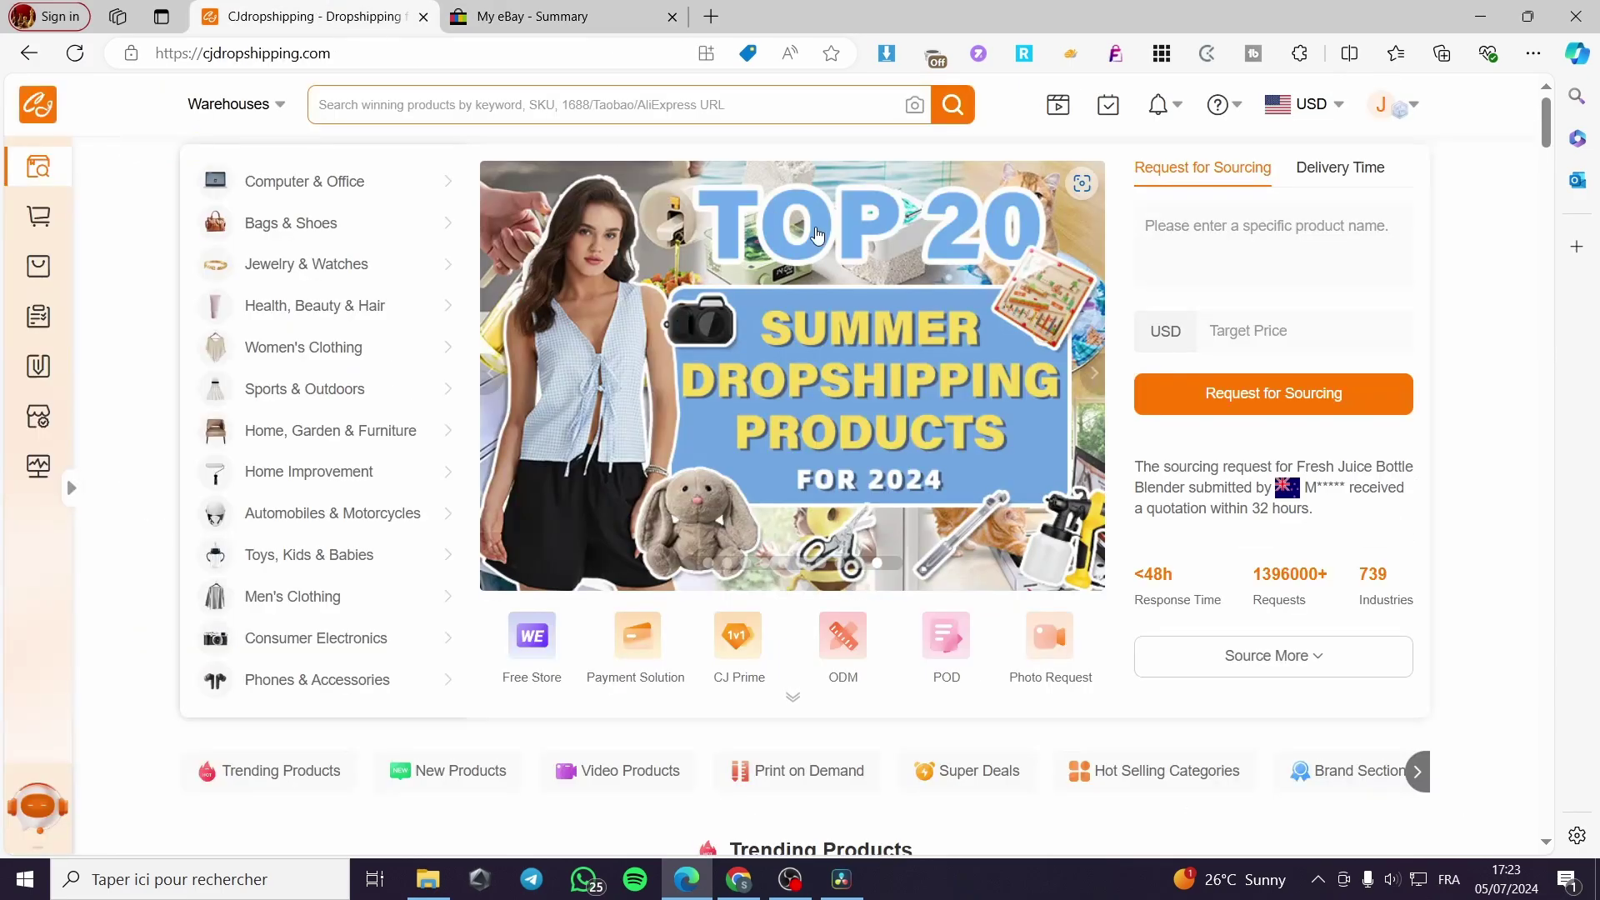
mouse_move(40, 425)
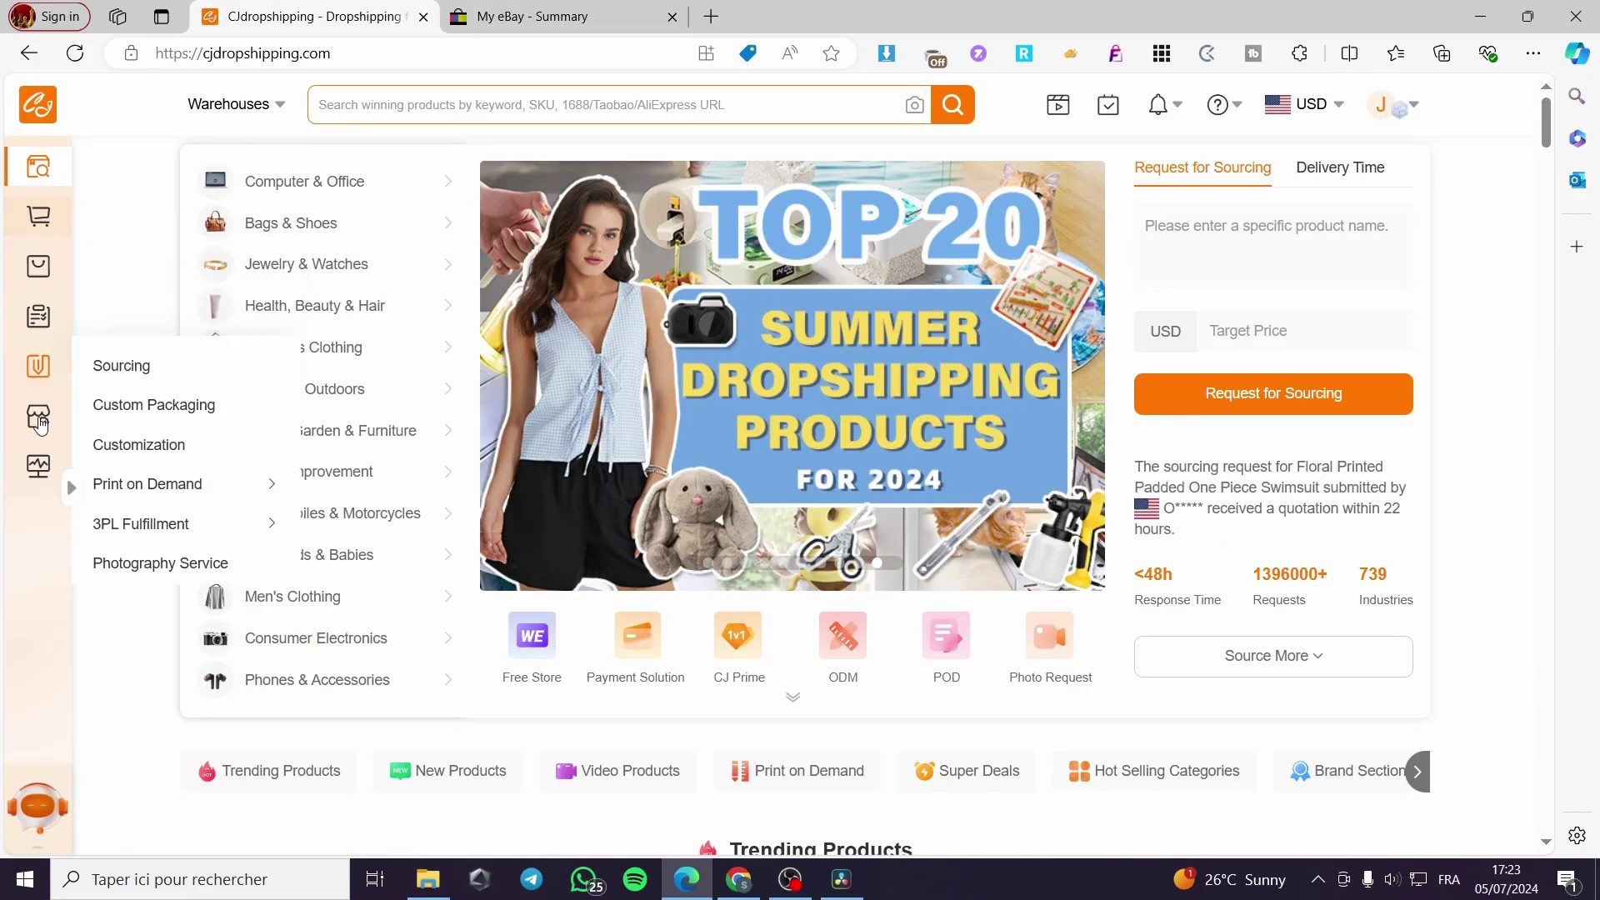
click(70, 487)
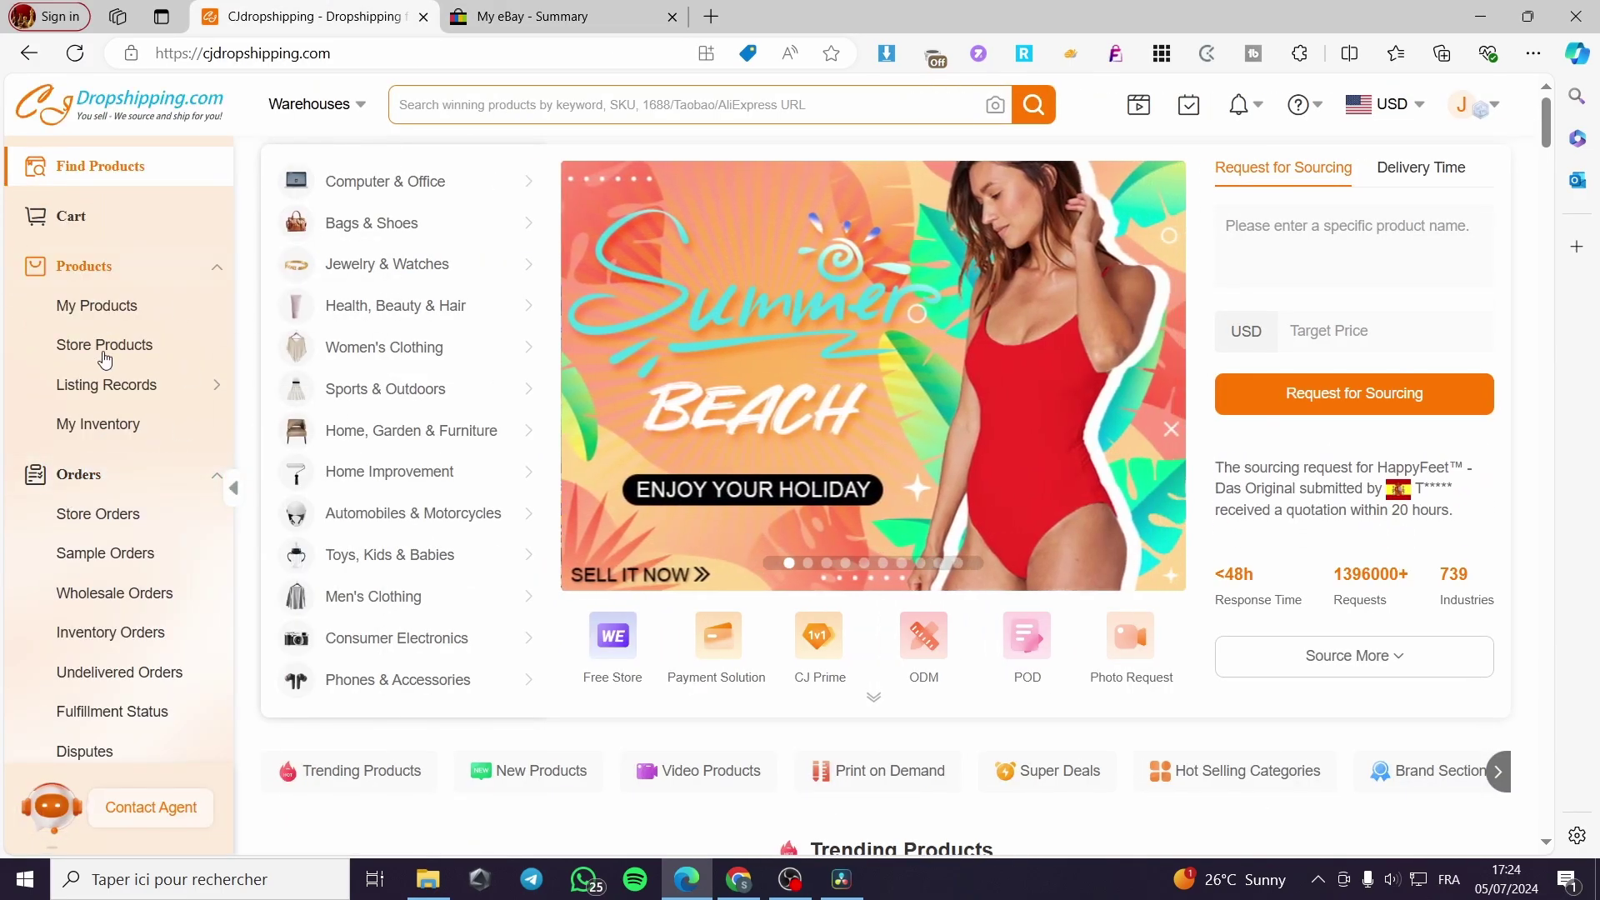
scroll(118, 261, down, 4)
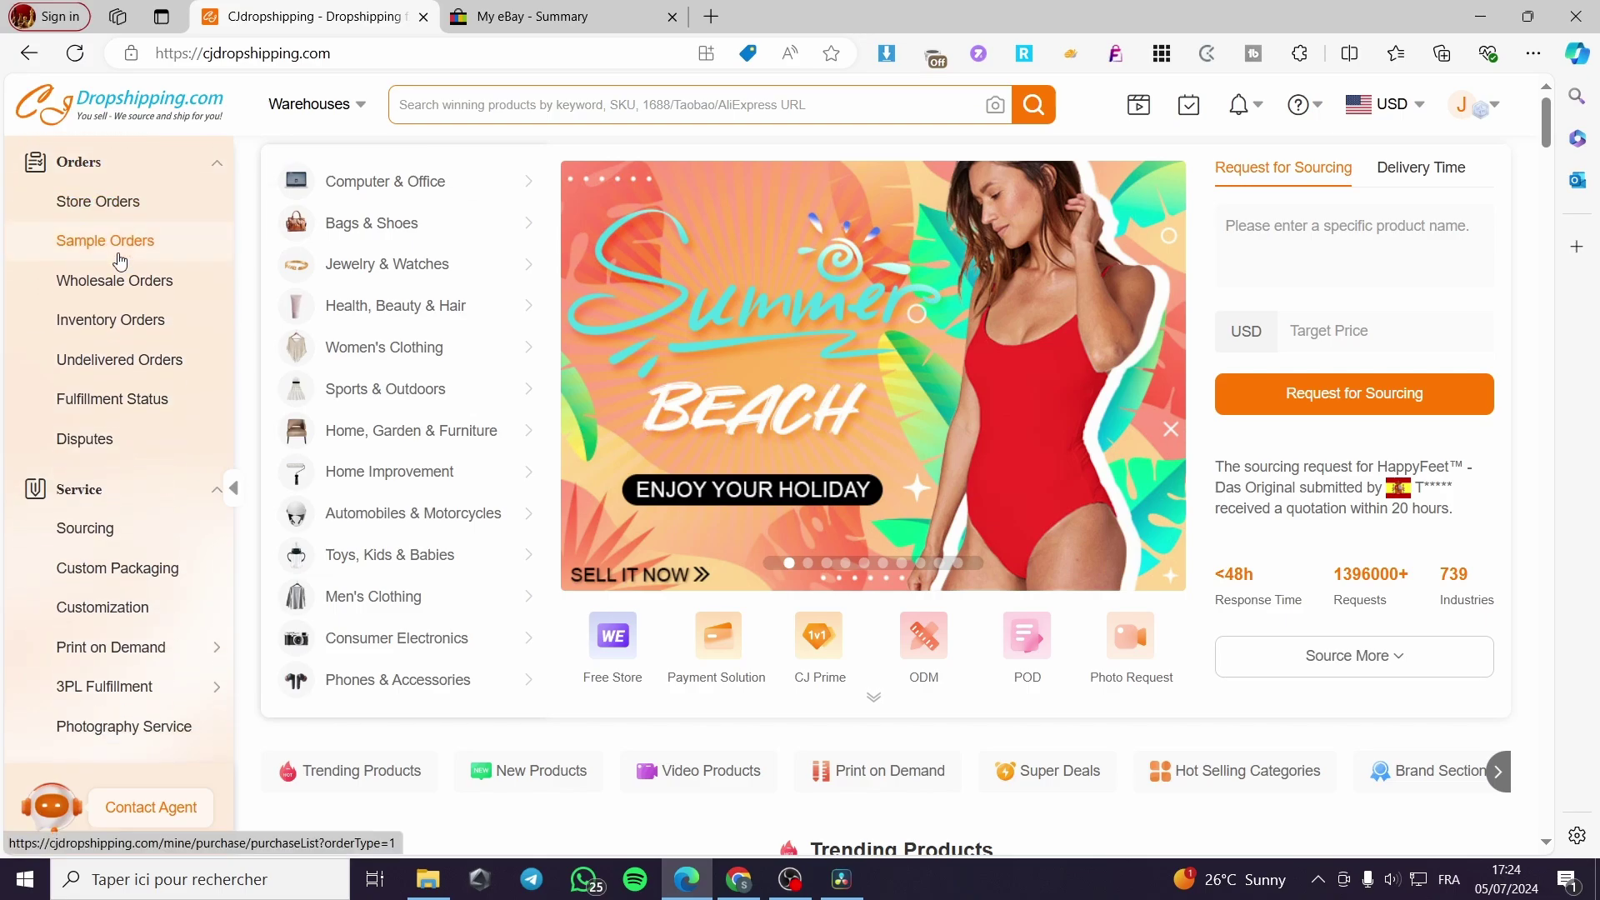
scroll(118, 261, up, 4)
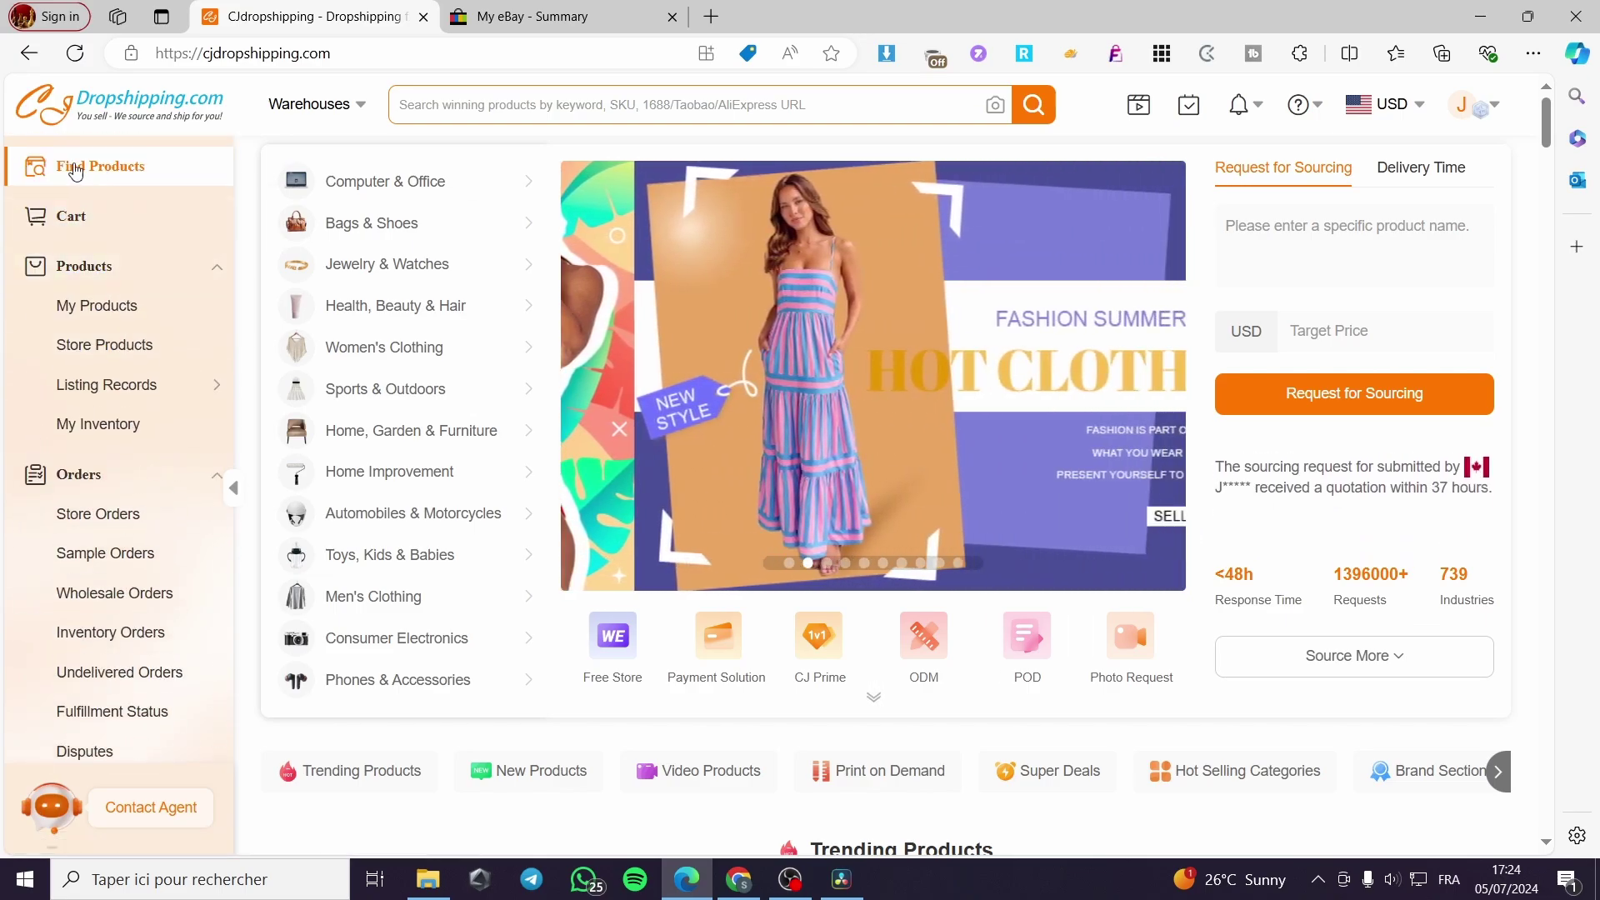
scroll(133, 392, down, 5)
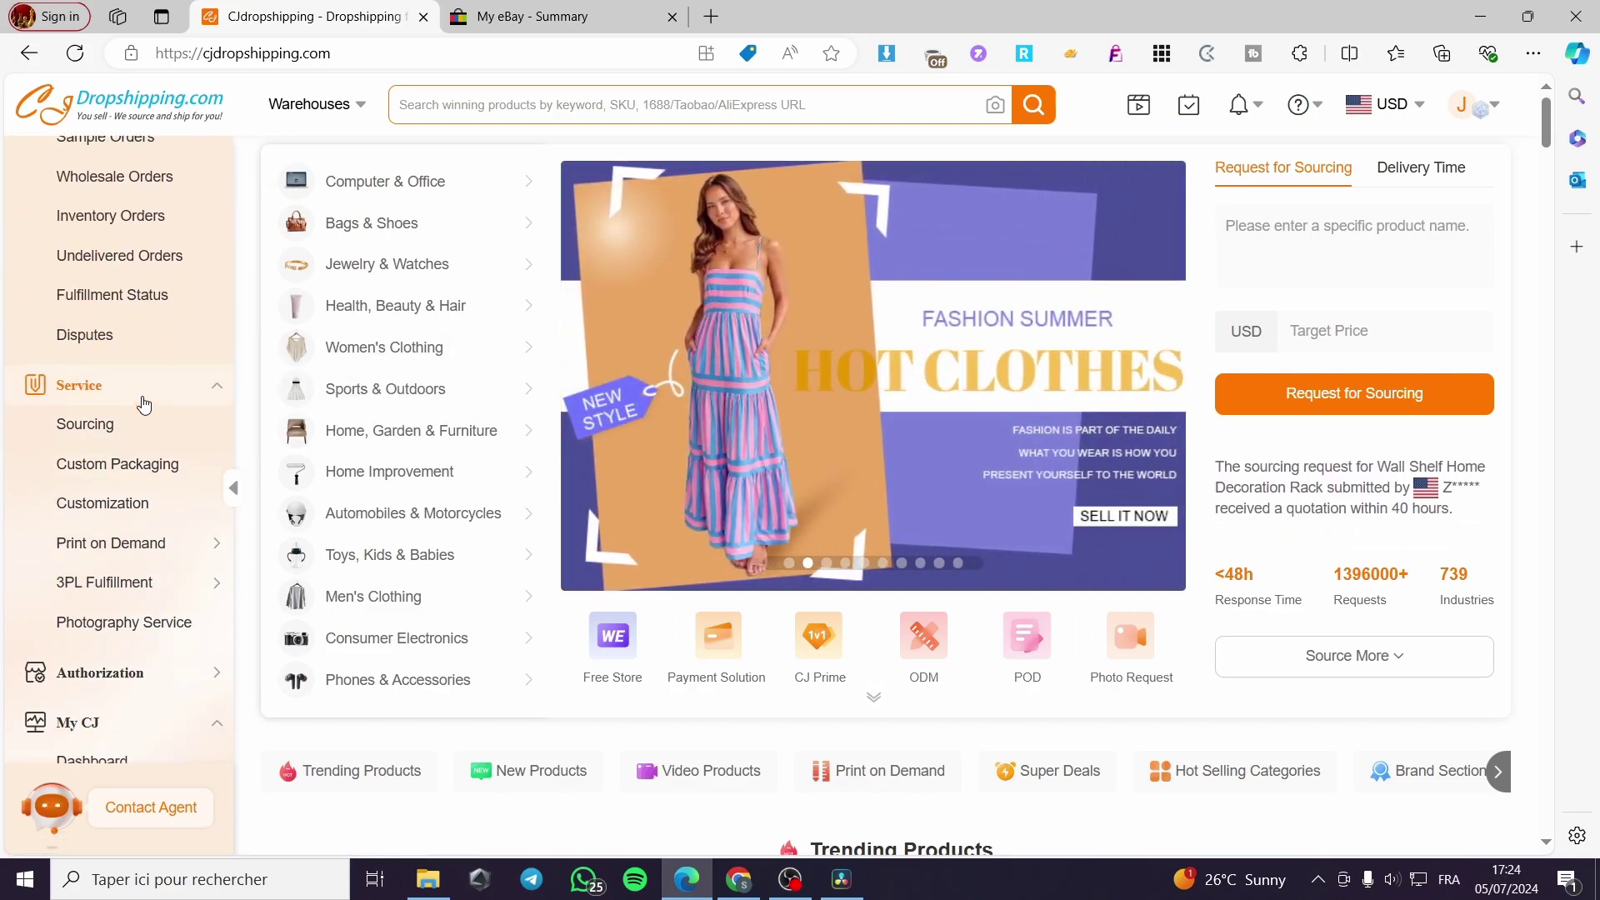
scroll(145, 404, down, 1)
mouse_move(71, 575)
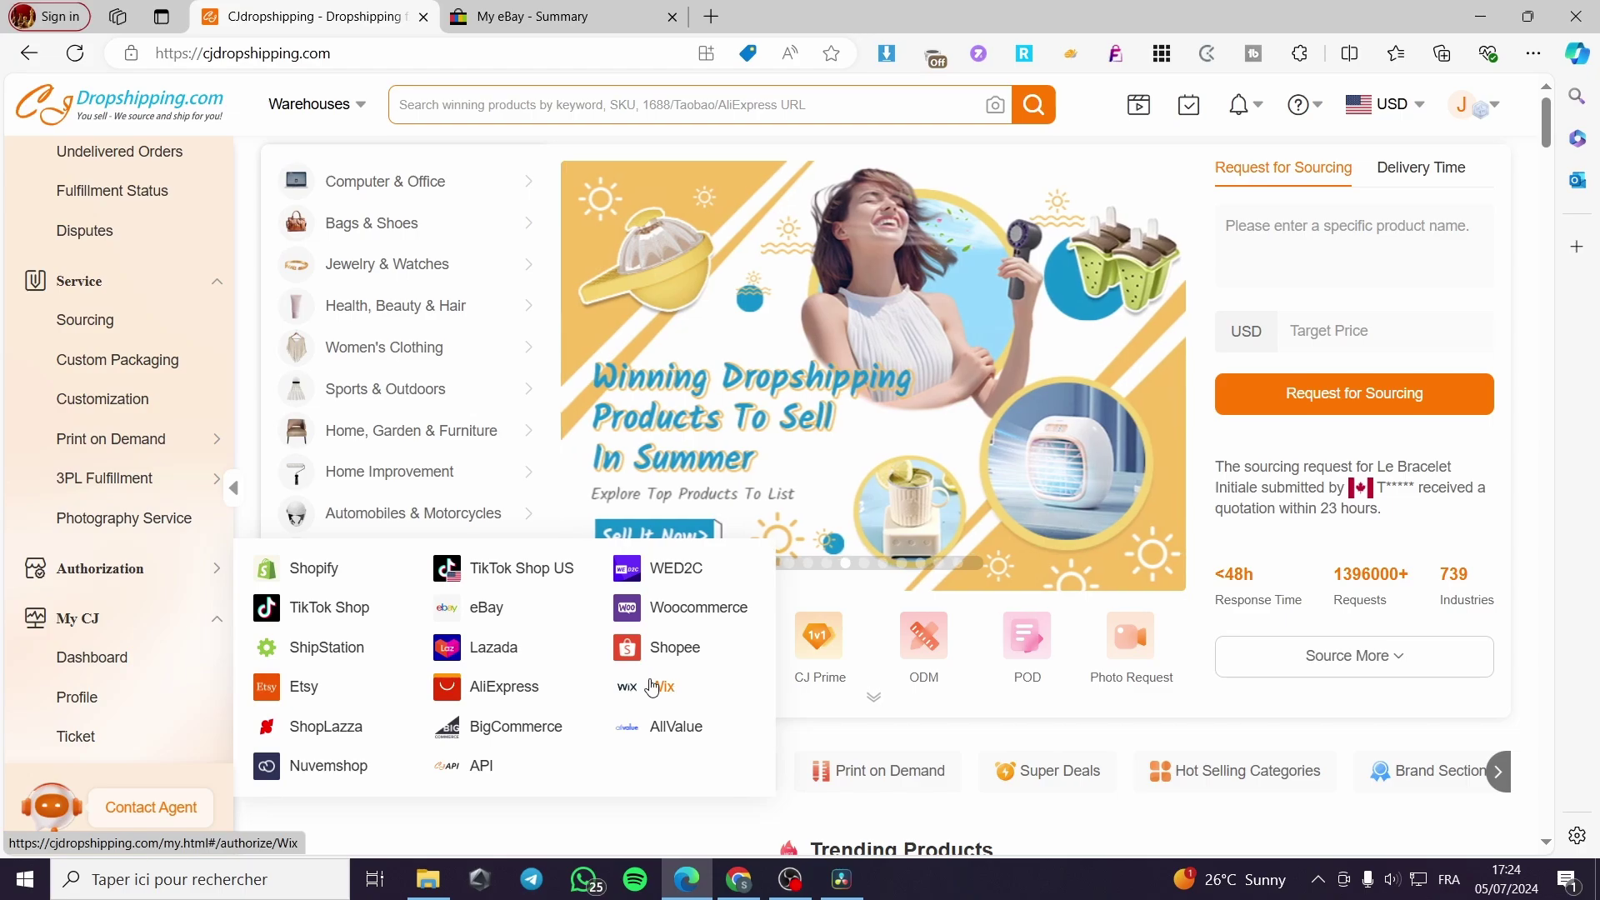
click(488, 617)
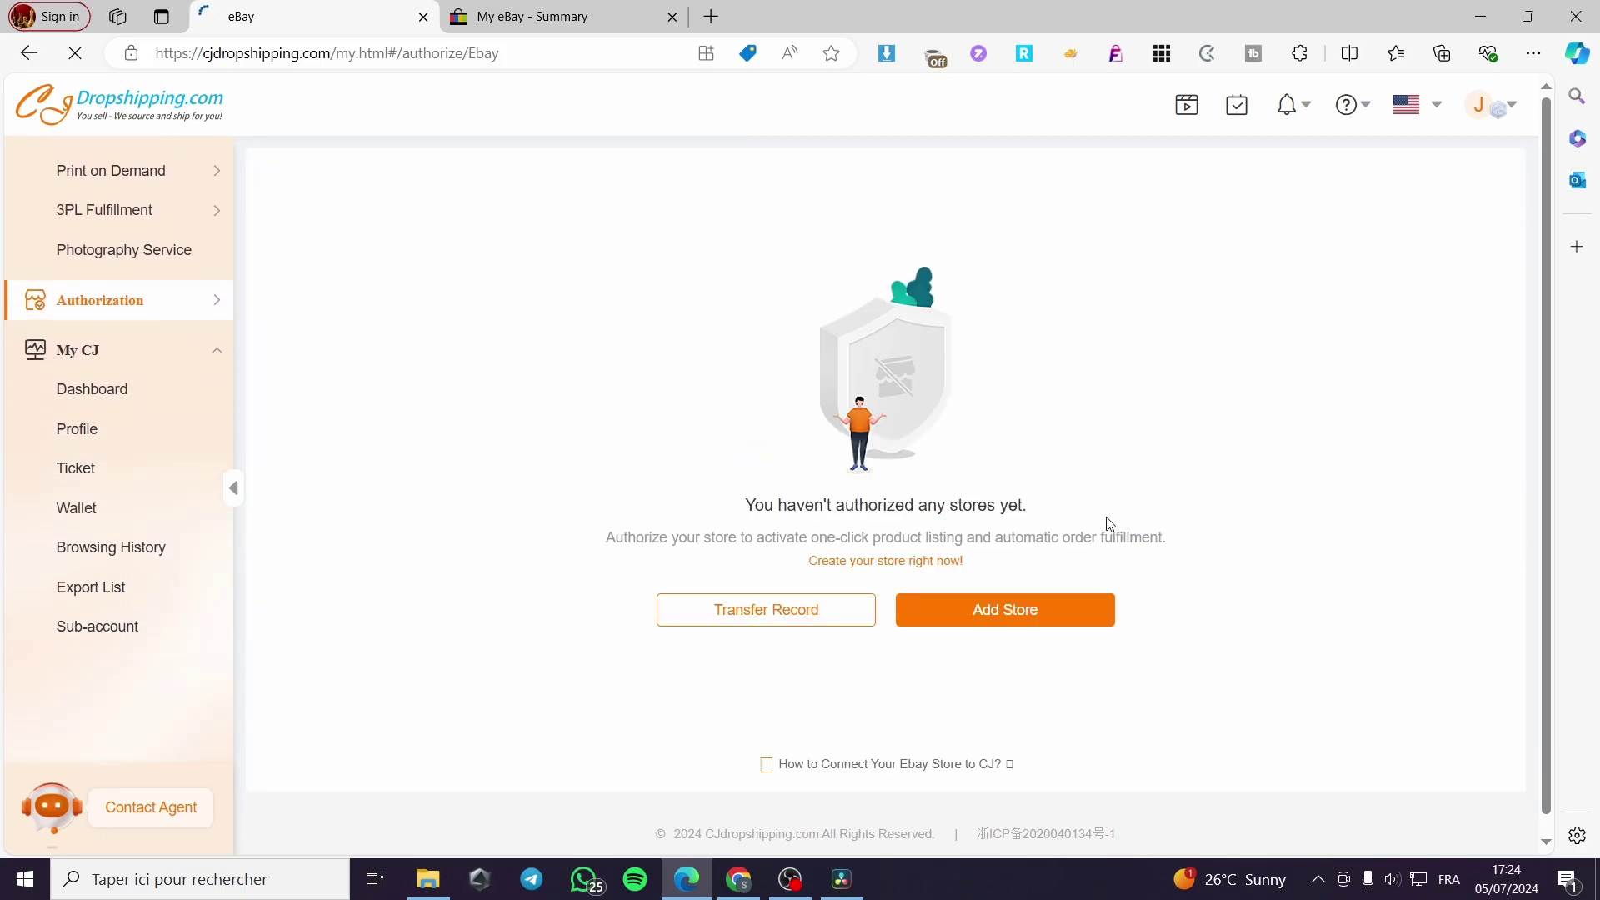
- Add an eBay store and accept eBay's consent page with Agree and Continue
click(994, 612)
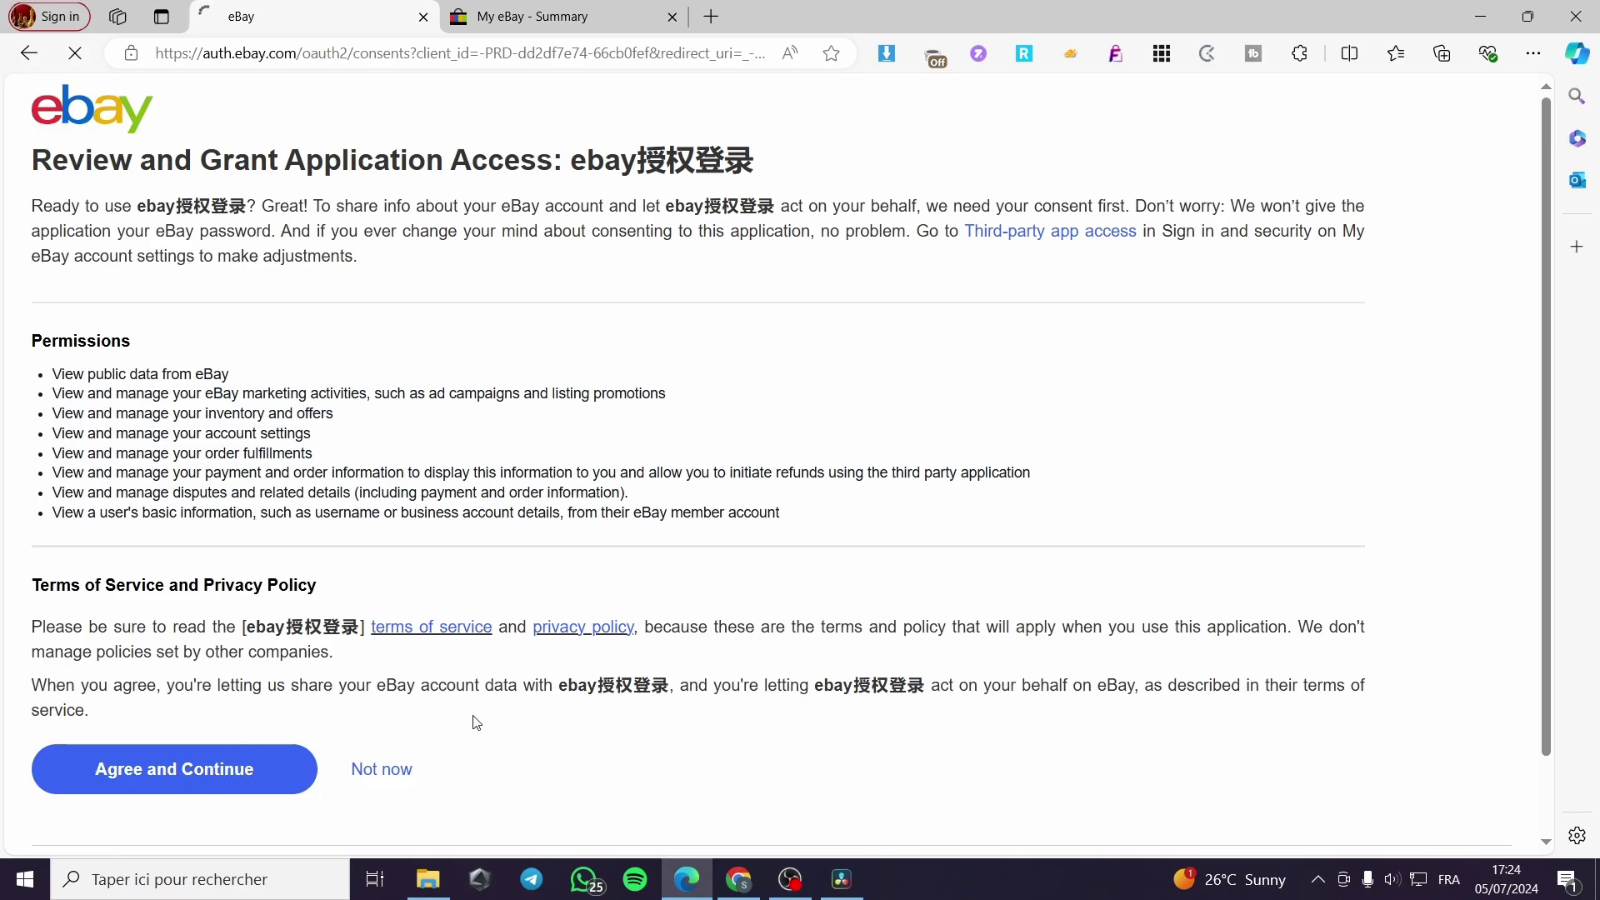
scroll(475, 723, down, 1)
click(179, 671)
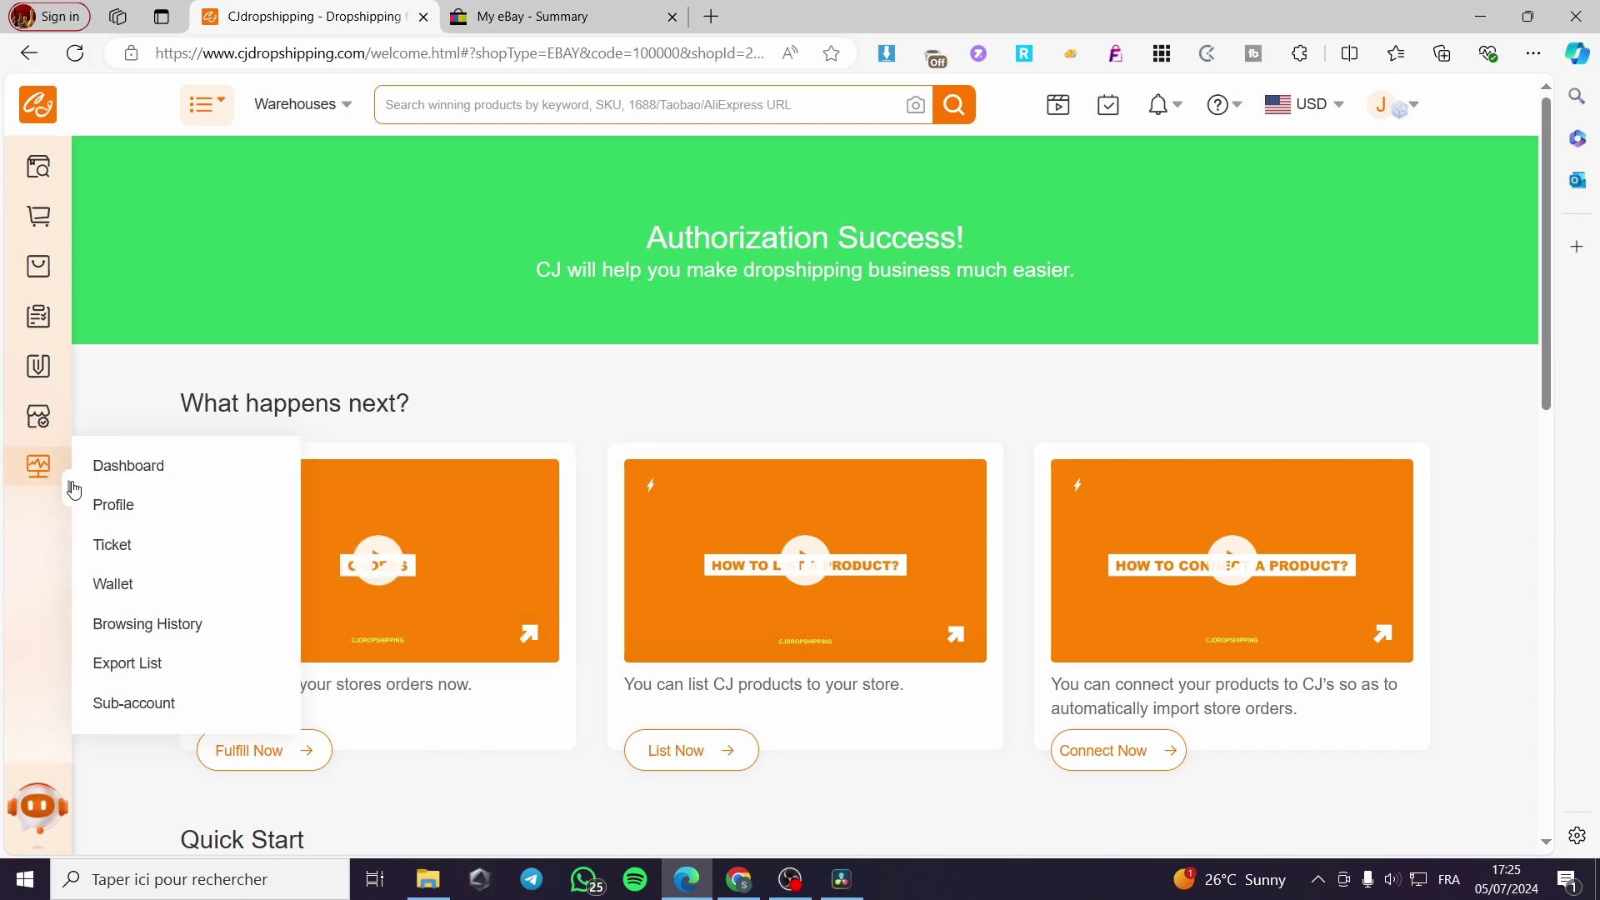
- From the Authorization Success page, start listing CJ products to the eBay store
scroll(812, 770, down, 3)
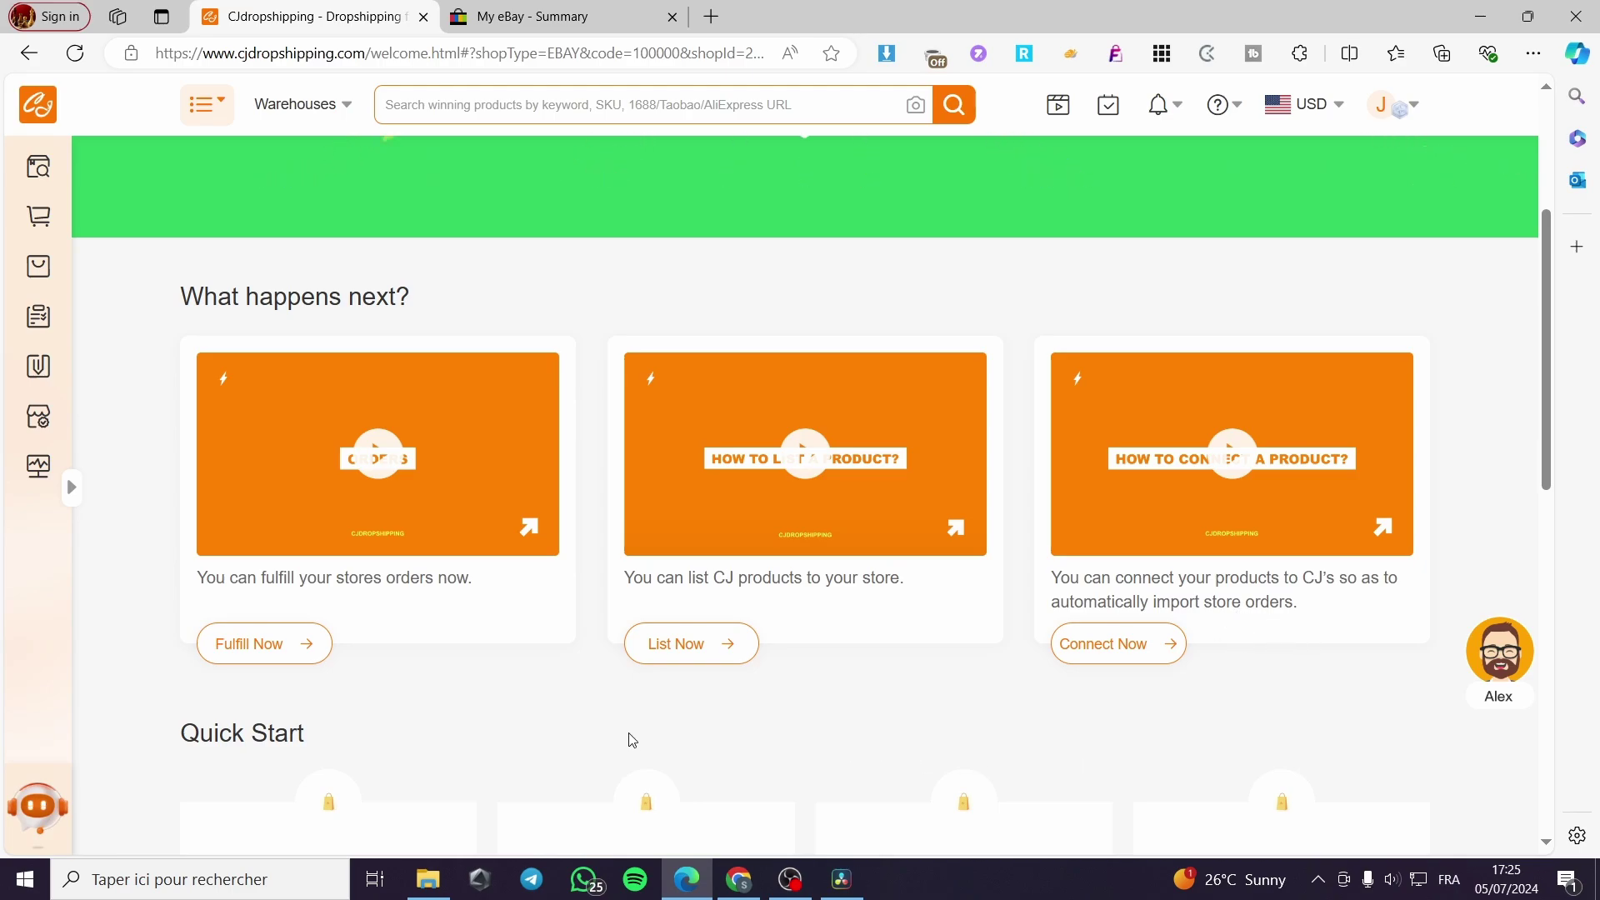
scroll(632, 740, down, 2)
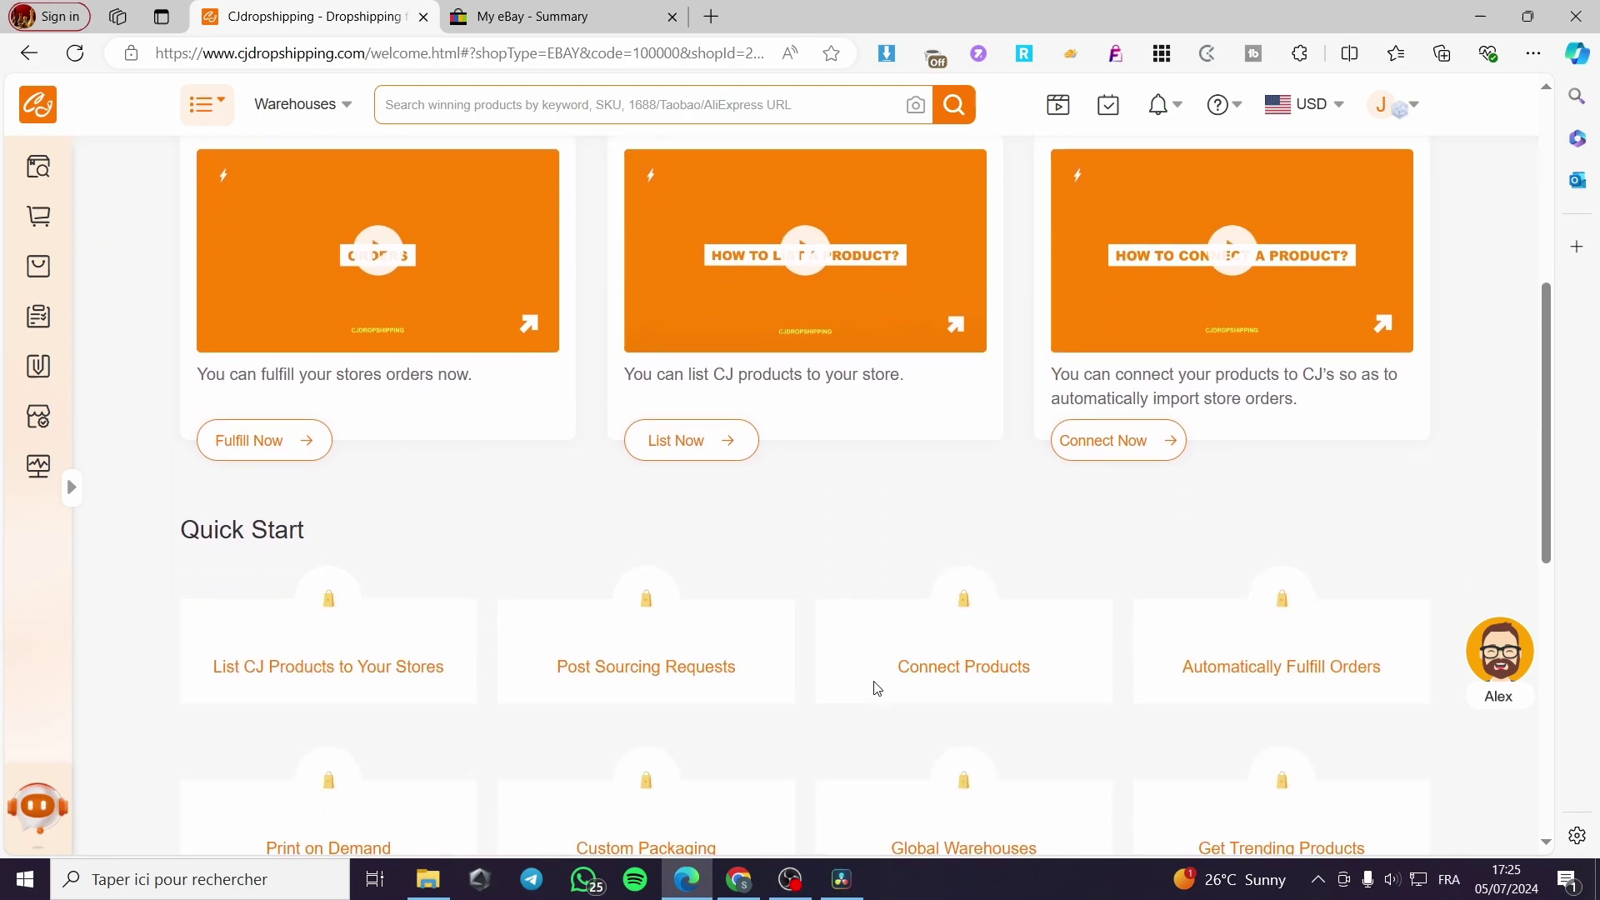
click(681, 447)
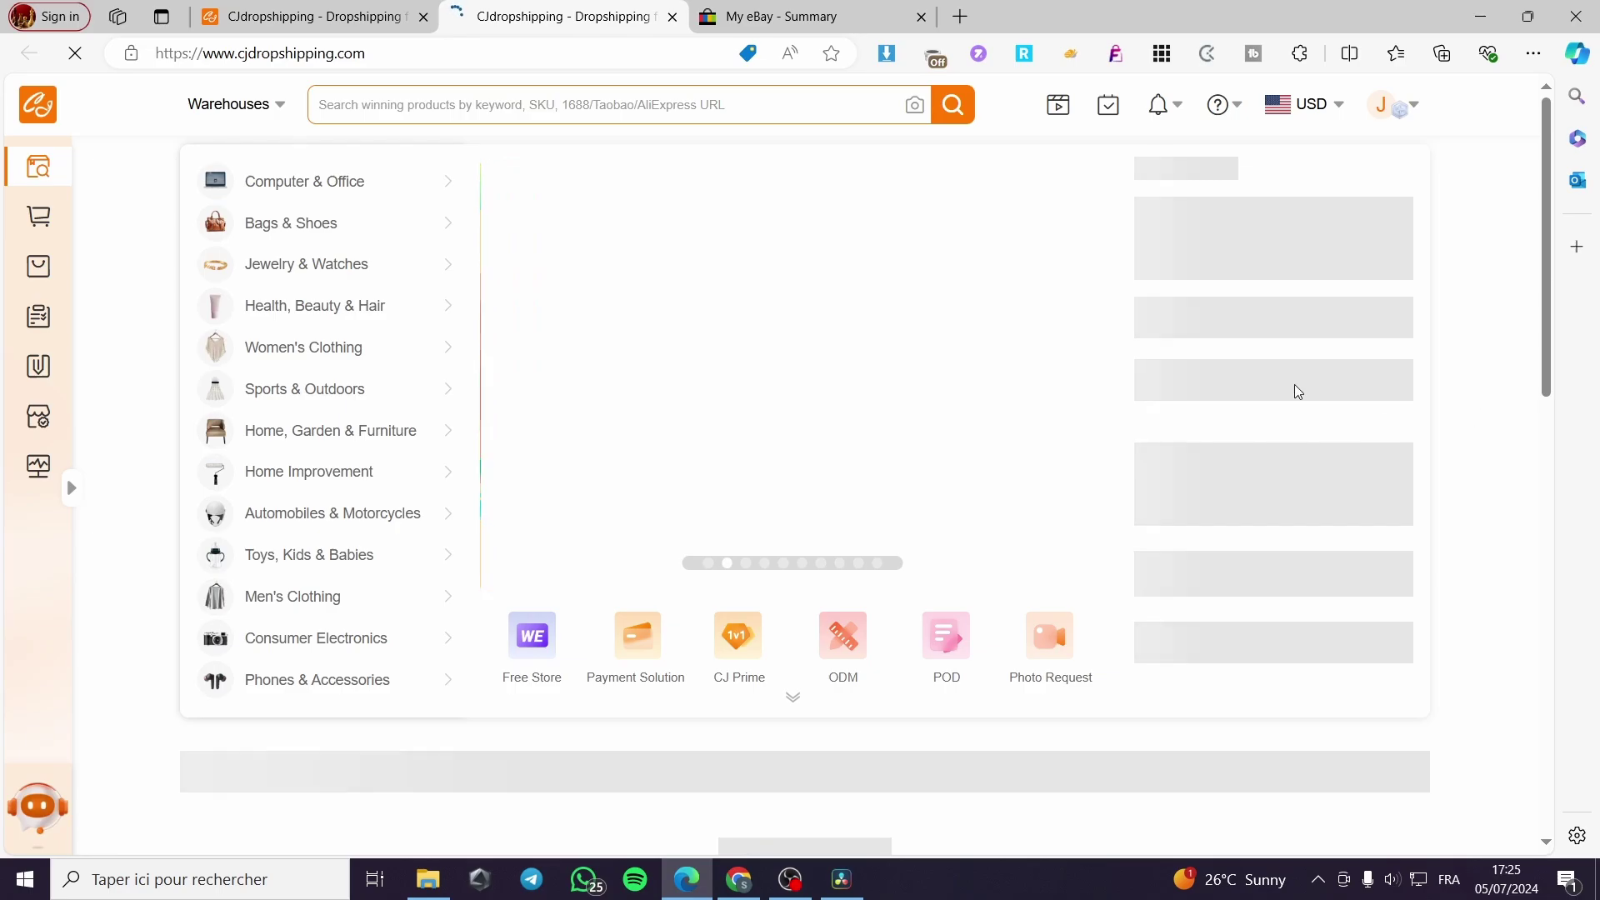
scroll(1297, 390, down, 3)
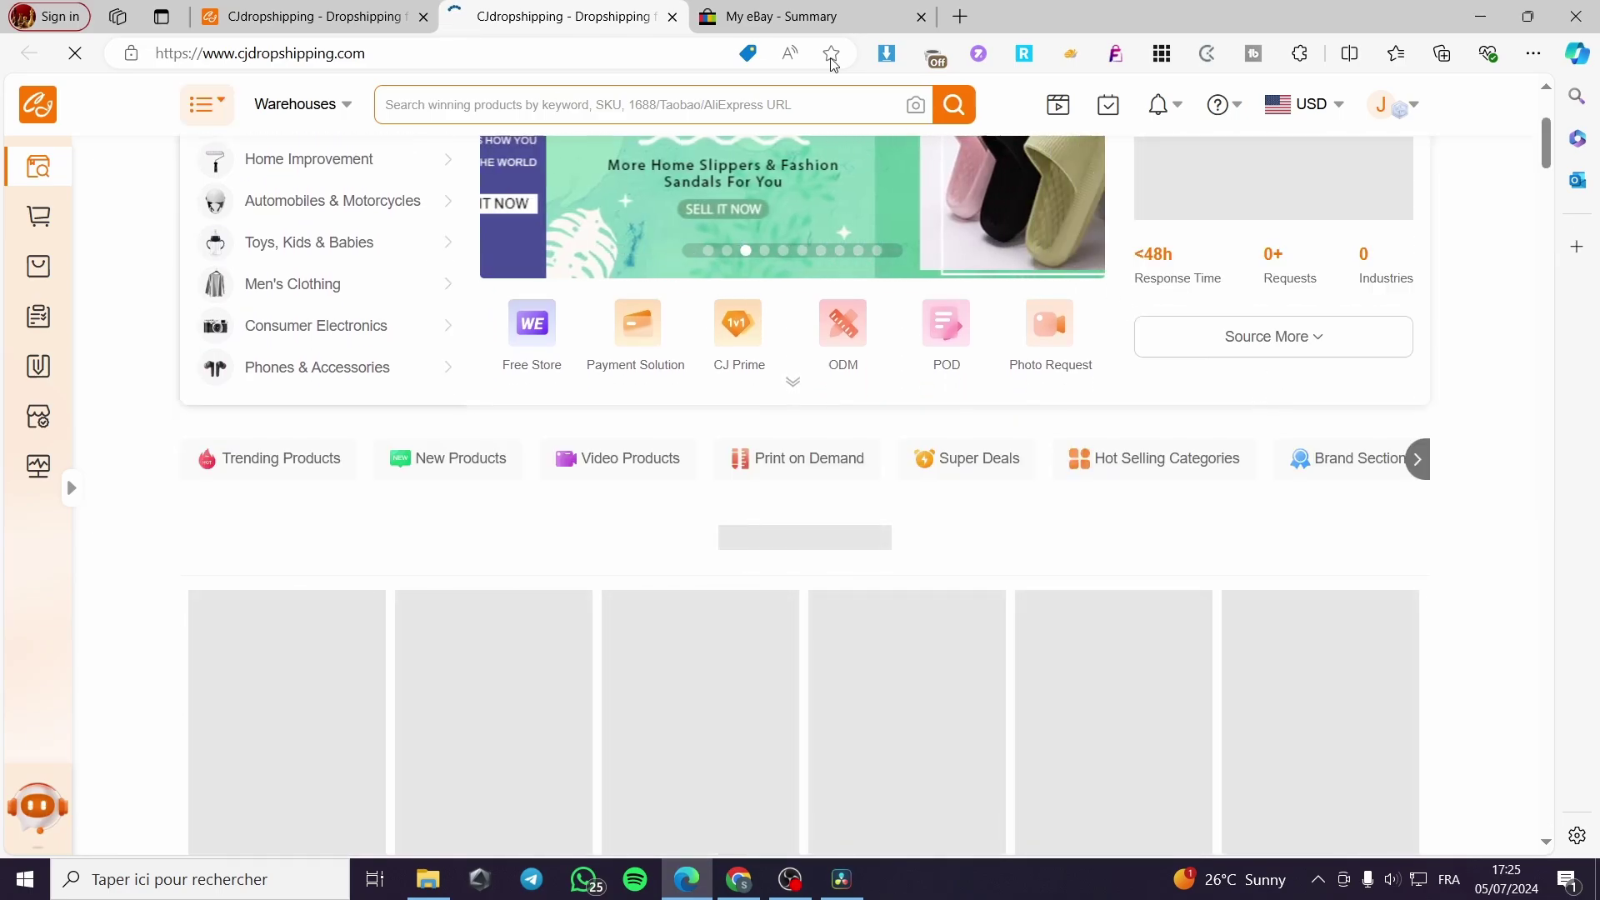
- Open the $2.99 Kitchen Electric Juicer product page on CJ, then return to My eBay Summary
click(785, 25)
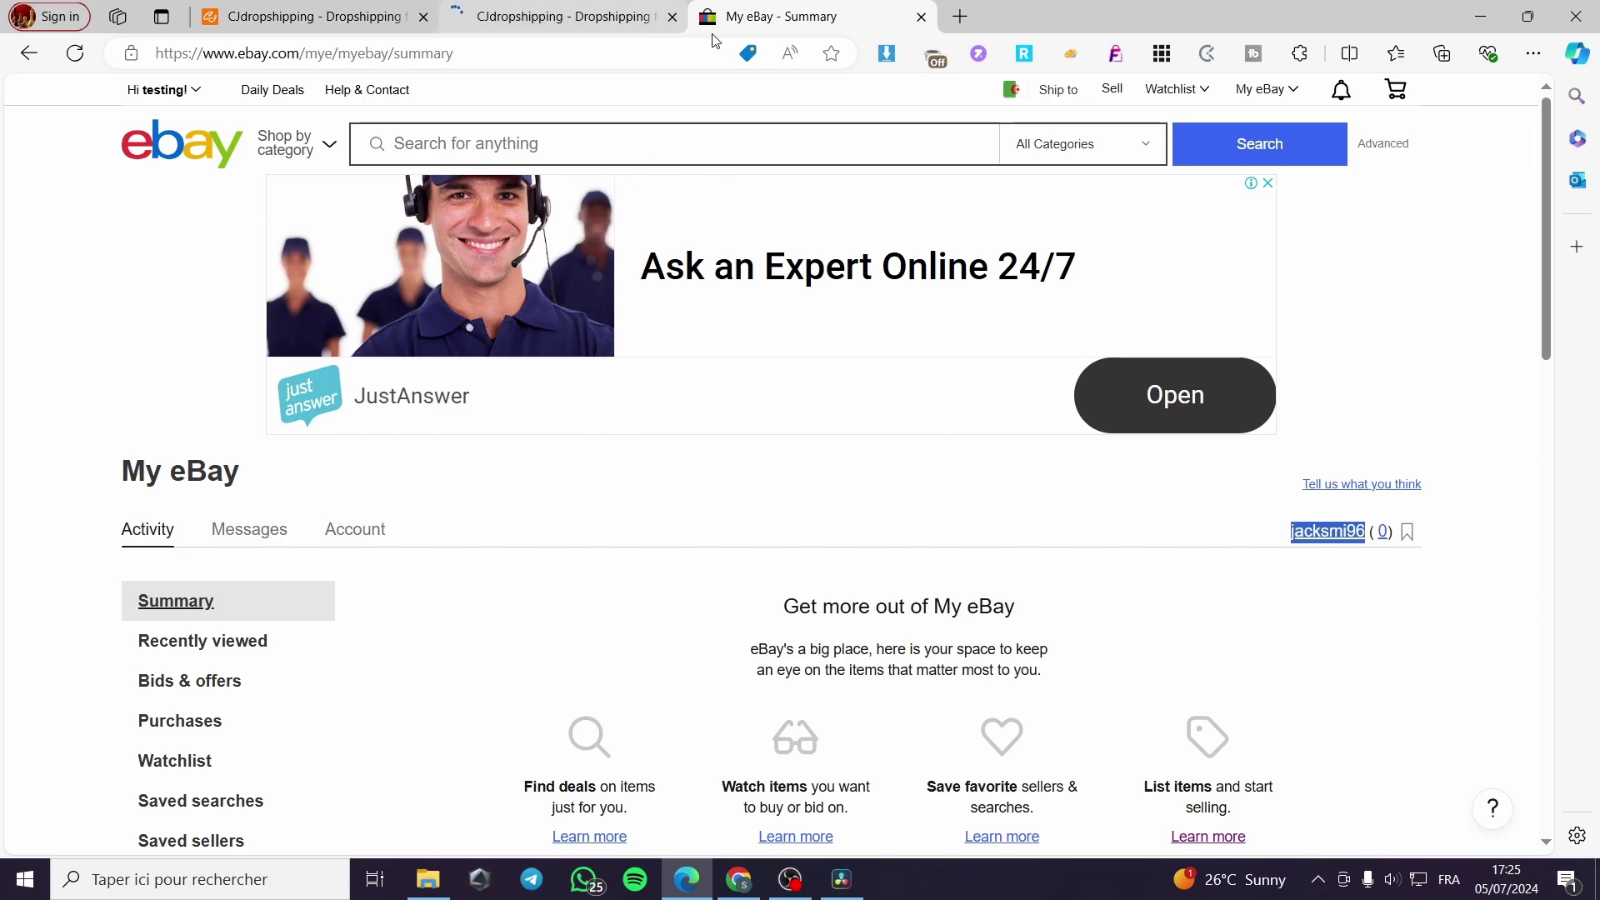
click(581, 30)
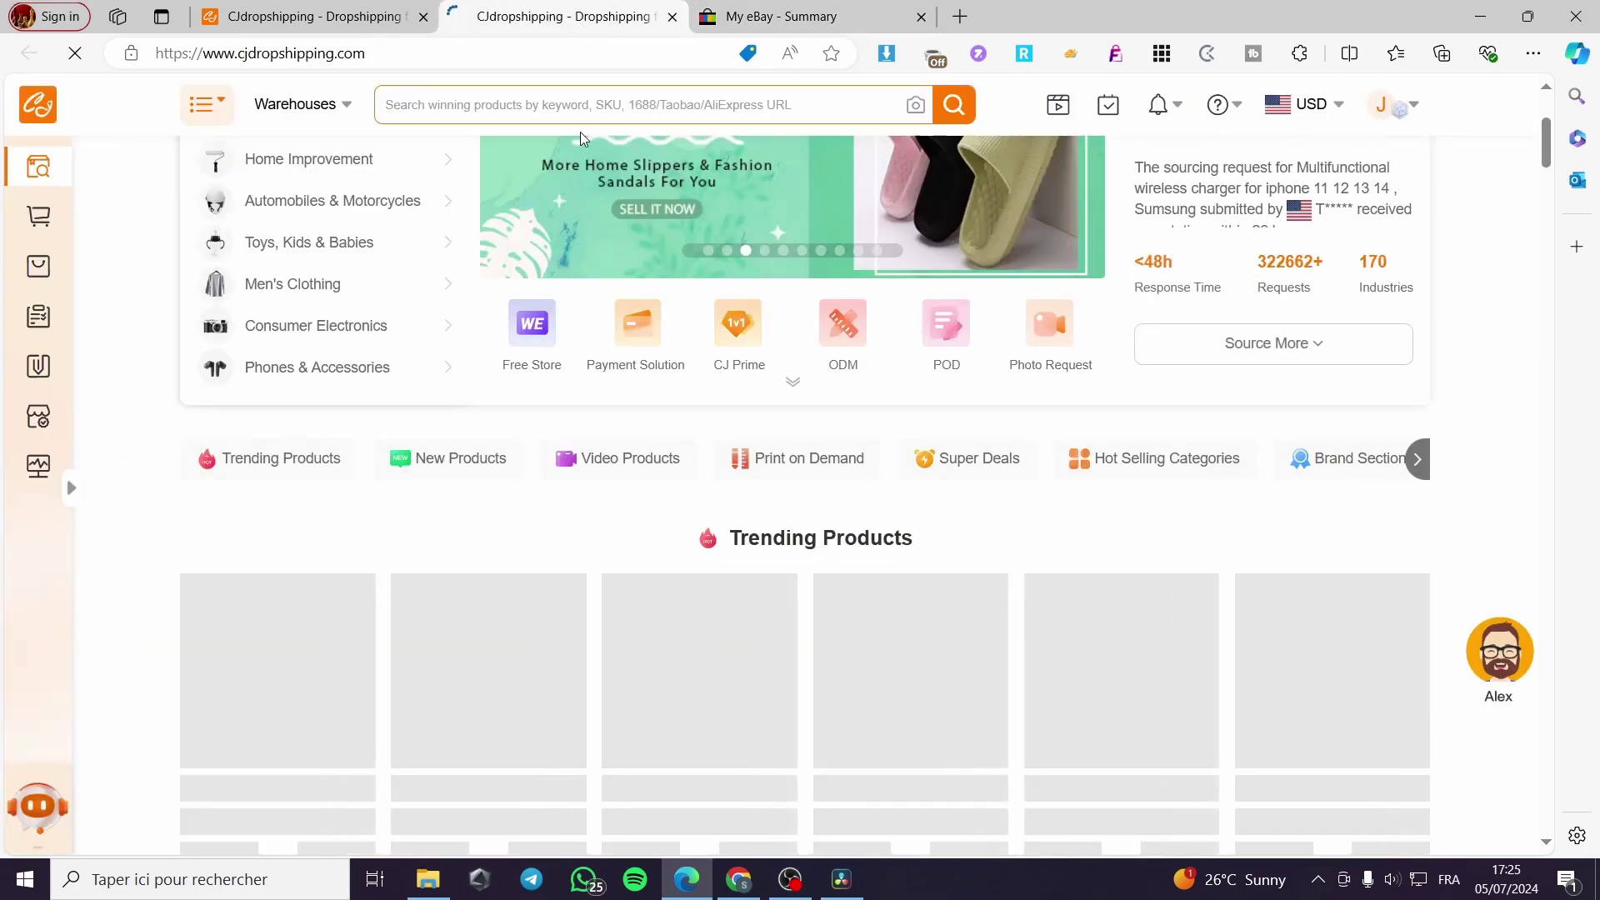
scroll(1496, 498, down, 3)
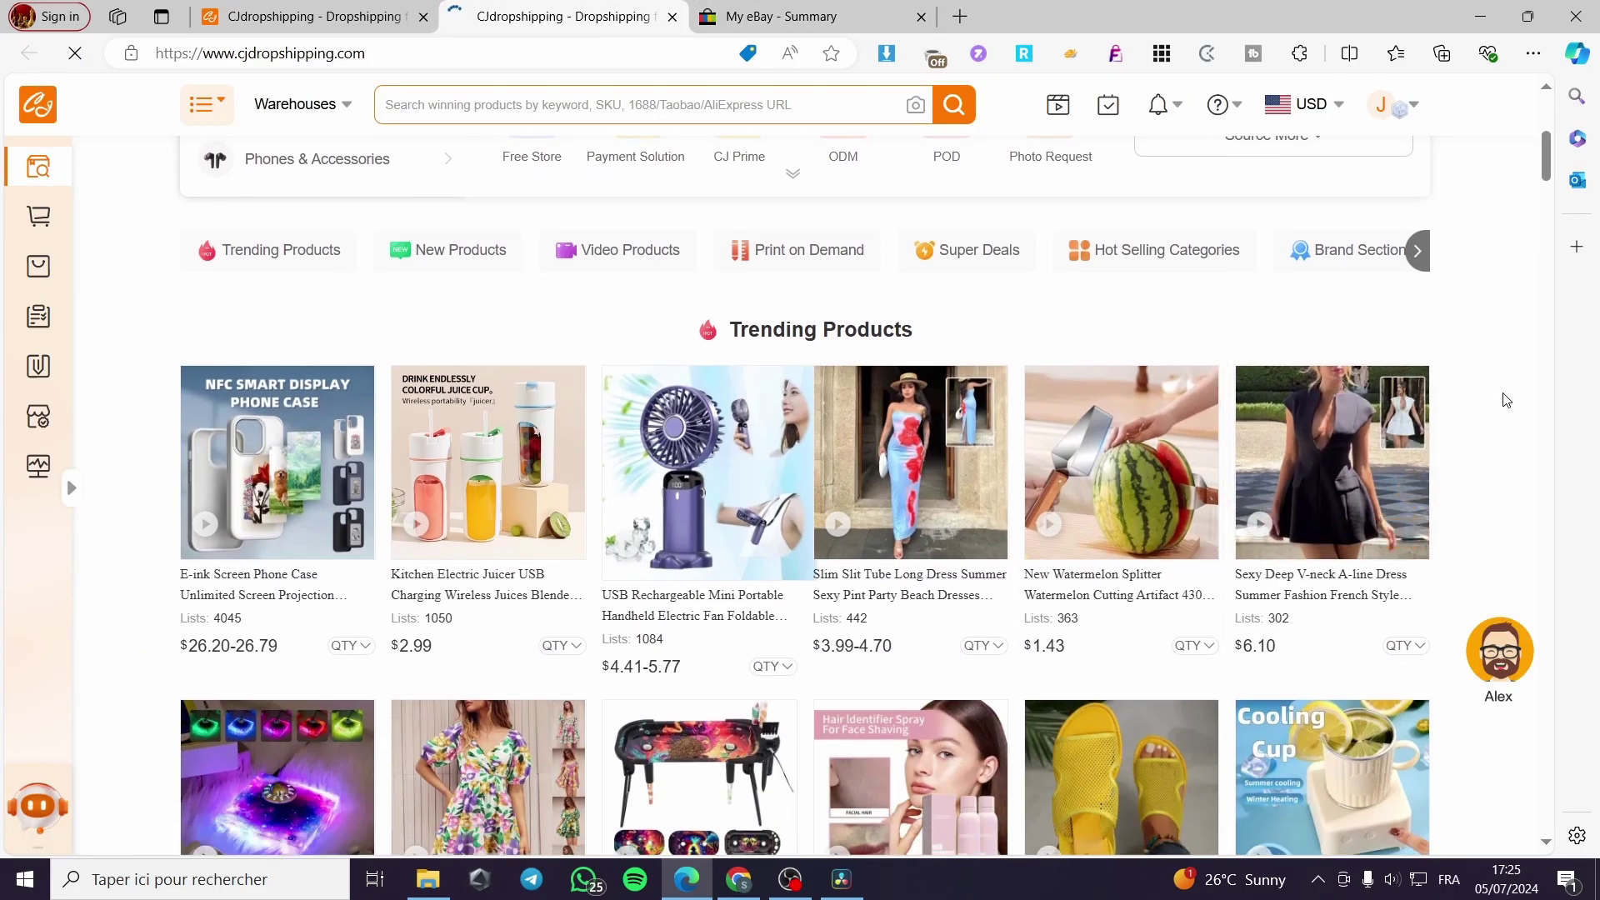
scroll(1525, 377, down, 1)
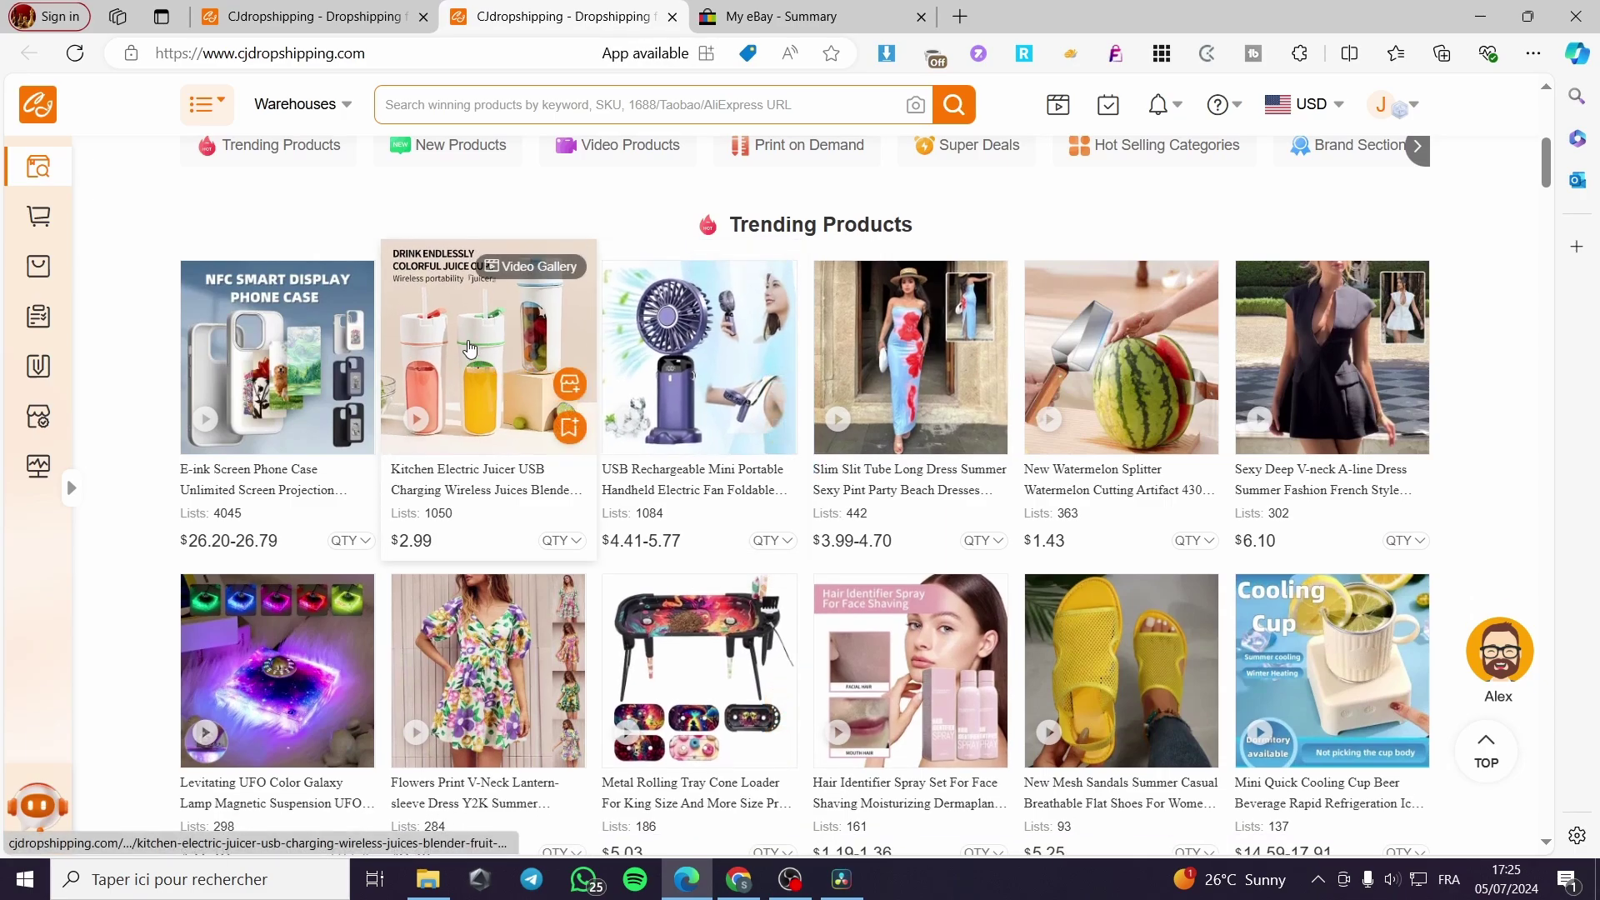
click(508, 375)
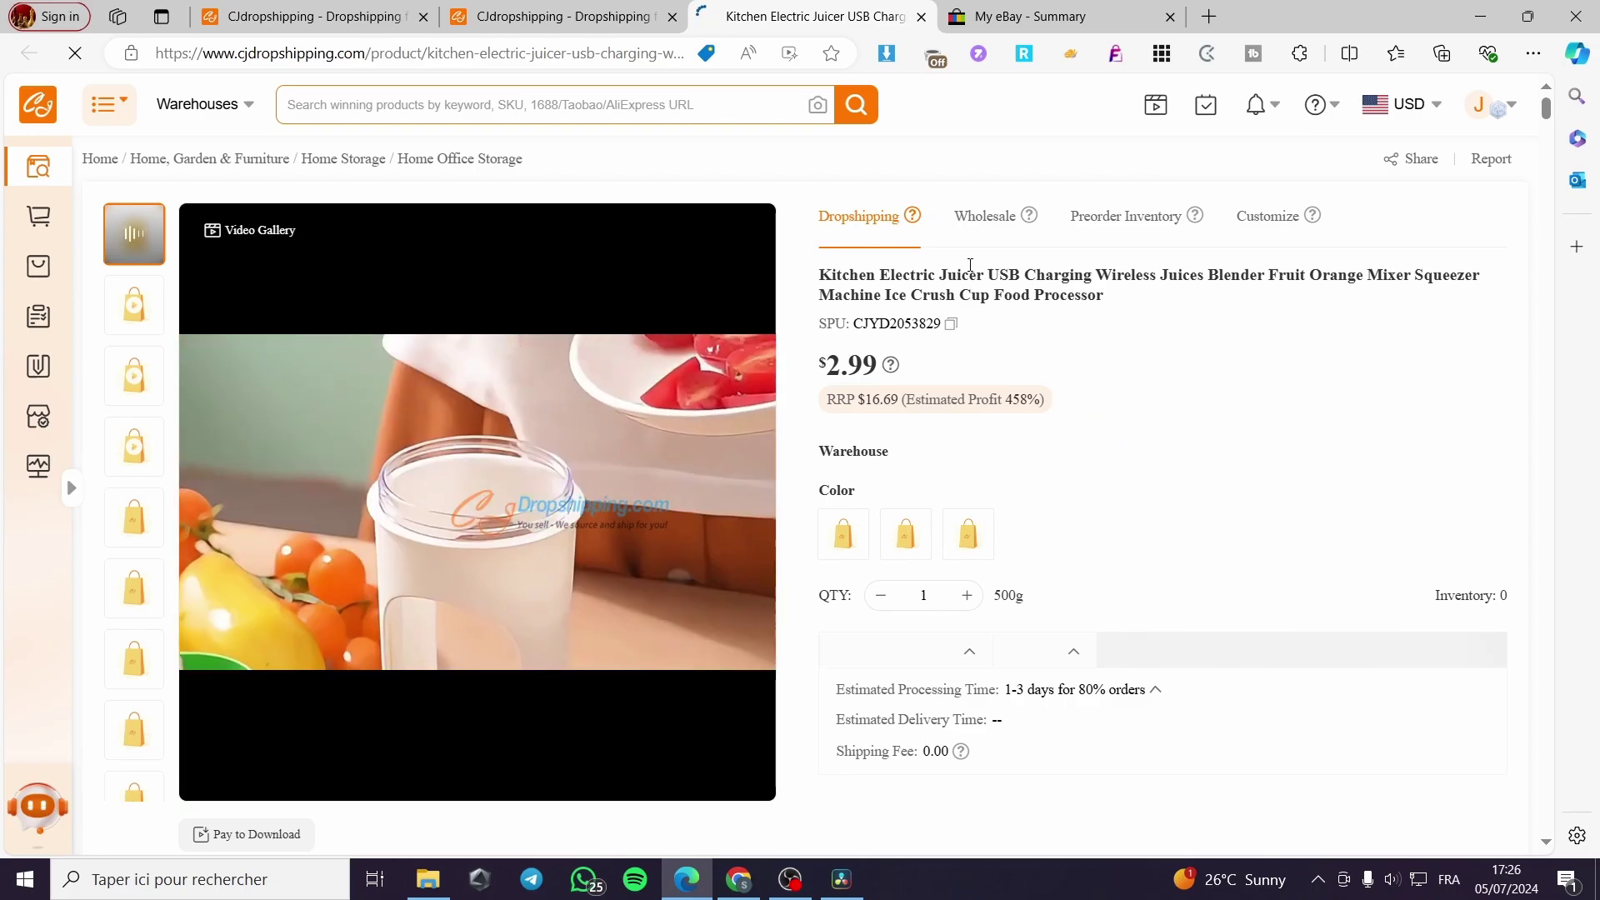
click(988, 8)
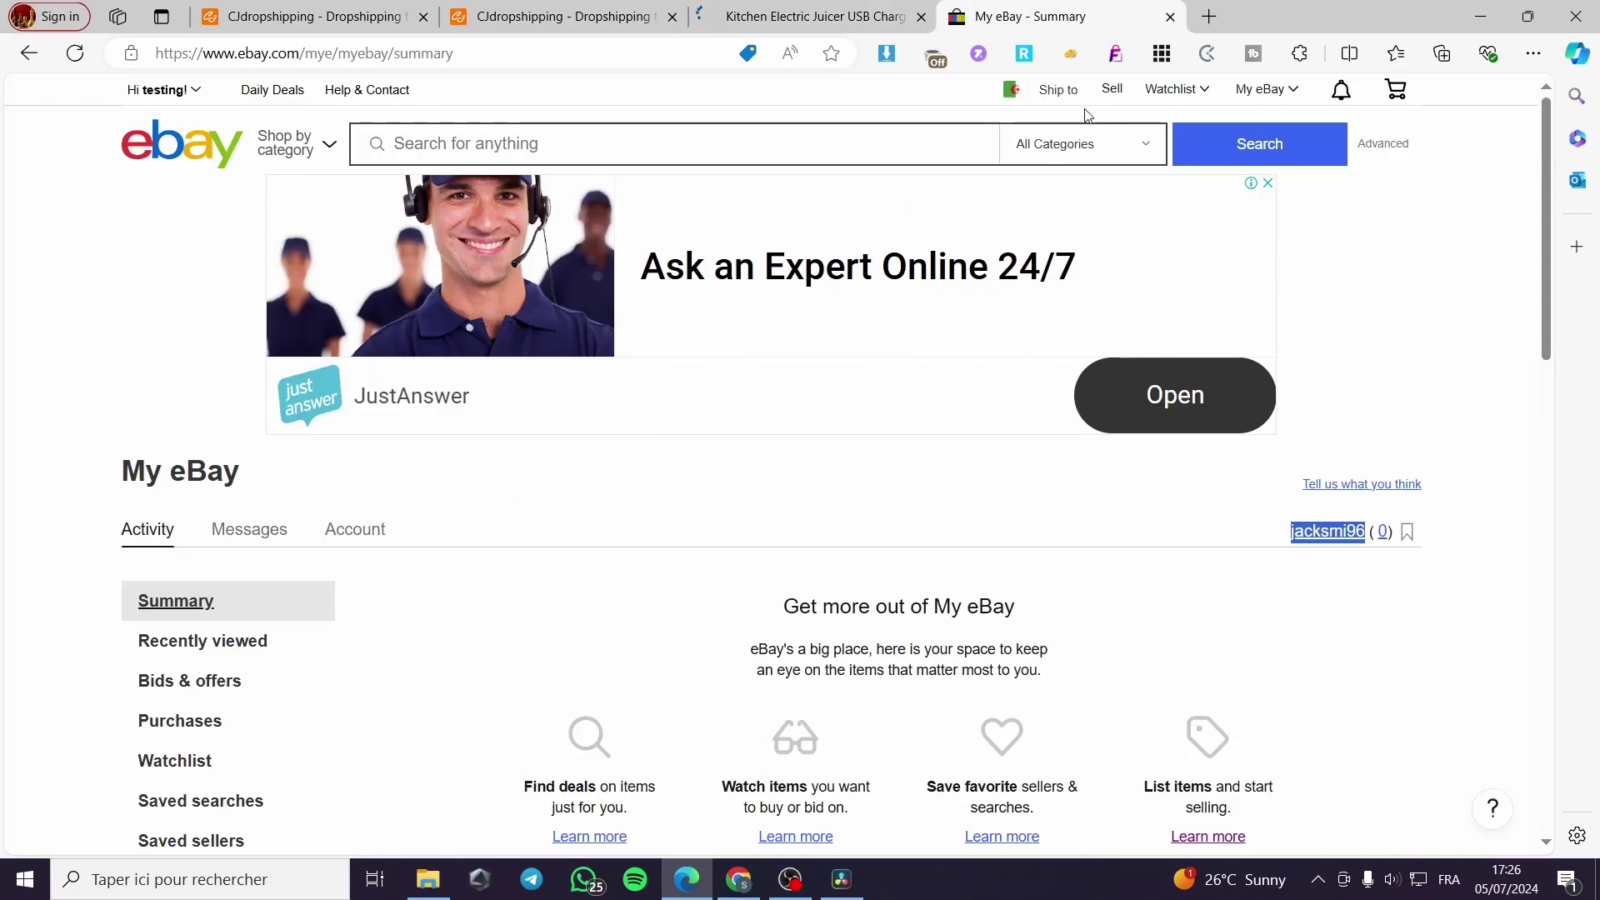
- Start a new eBay listing and copy the juicer's product title from the CJ page
click(1114, 92)
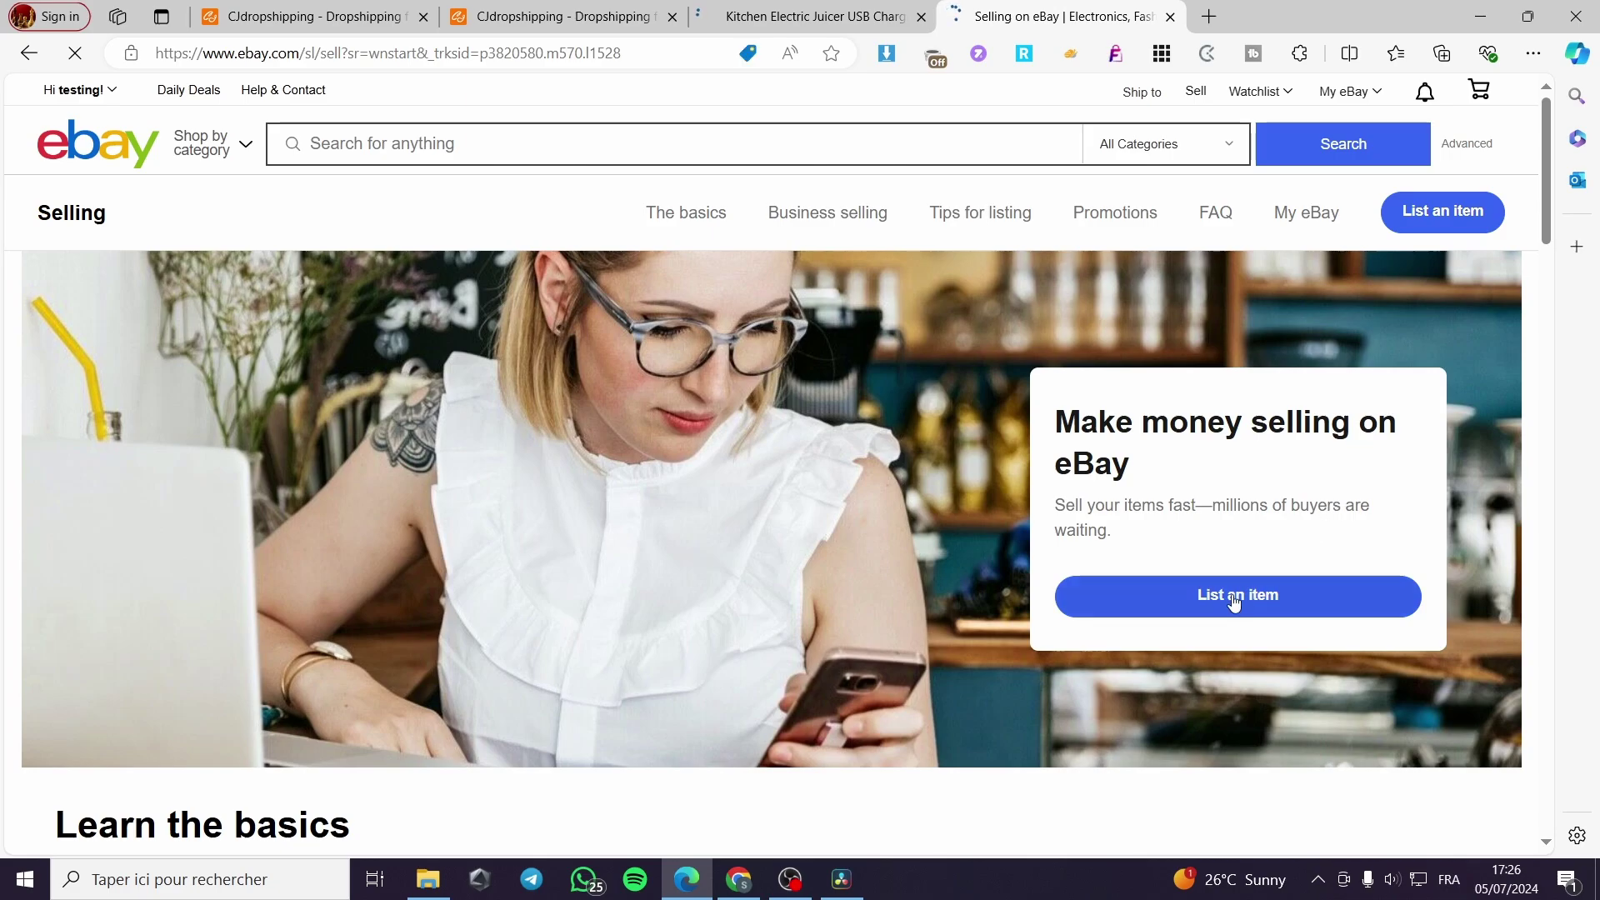
click(1228, 600)
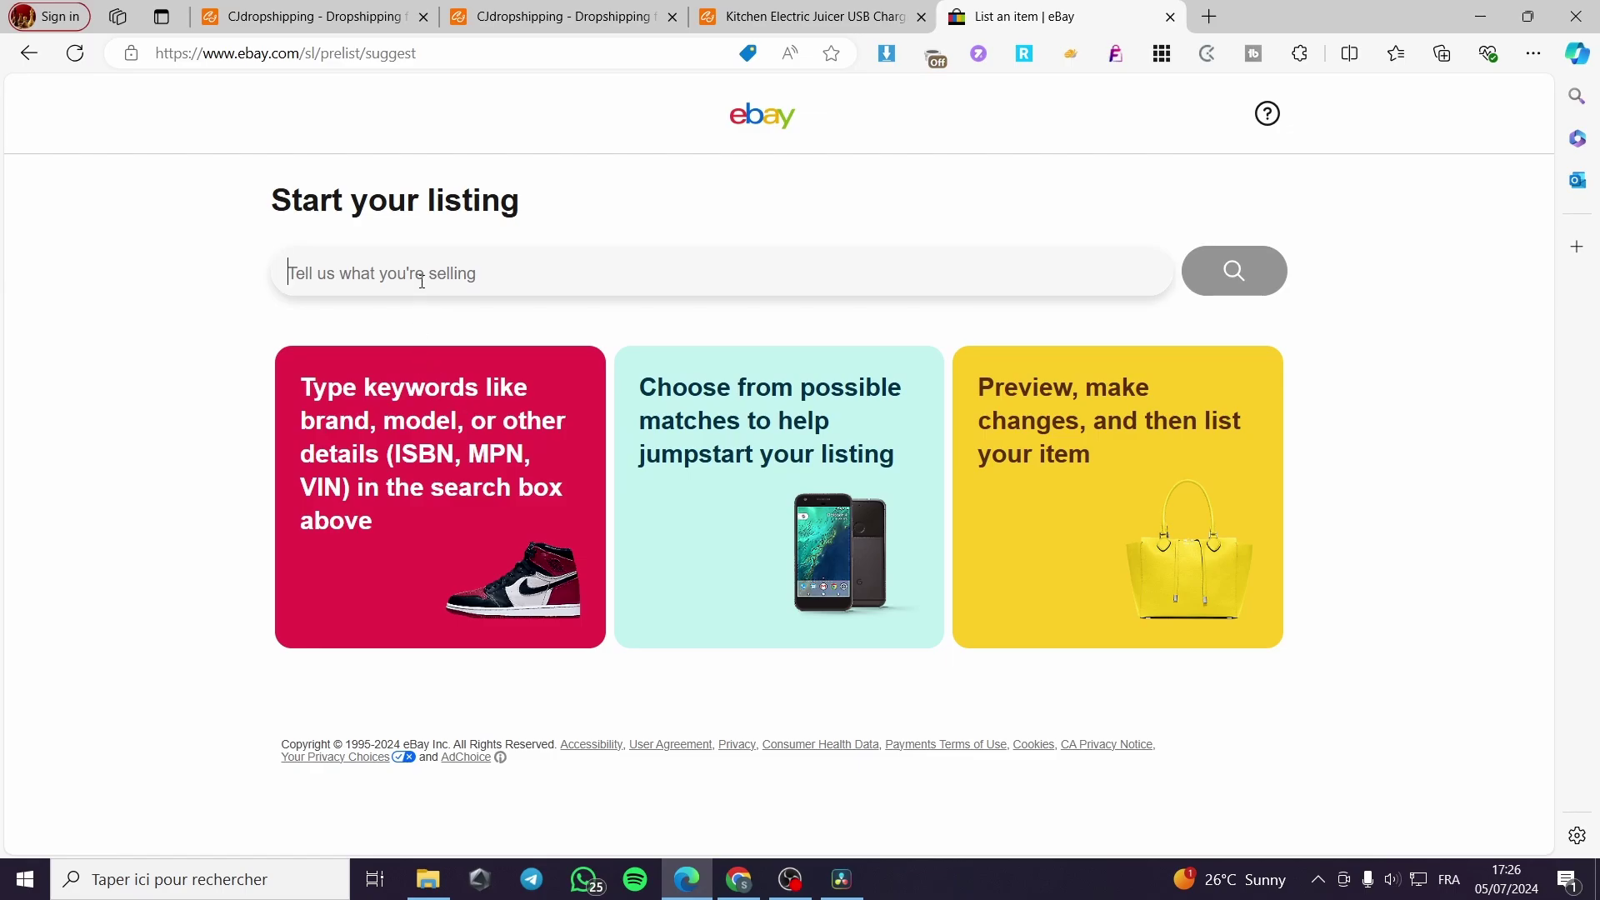
click(805, 17)
drag(823, 276, 1092, 278)
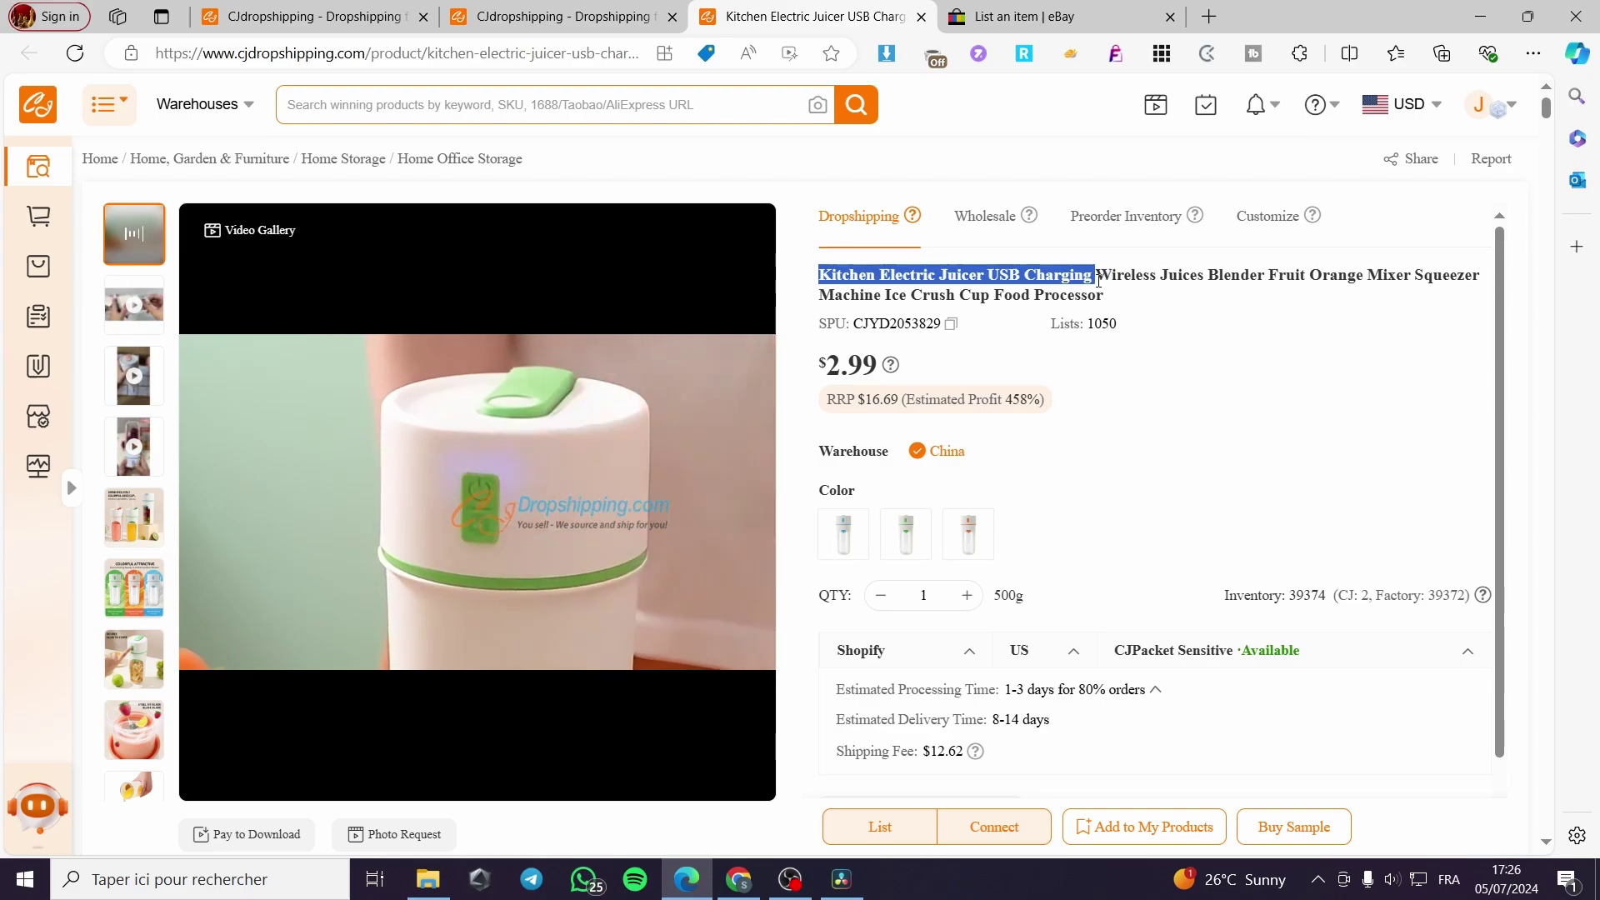
right_click(1055, 277)
click(1117, 299)
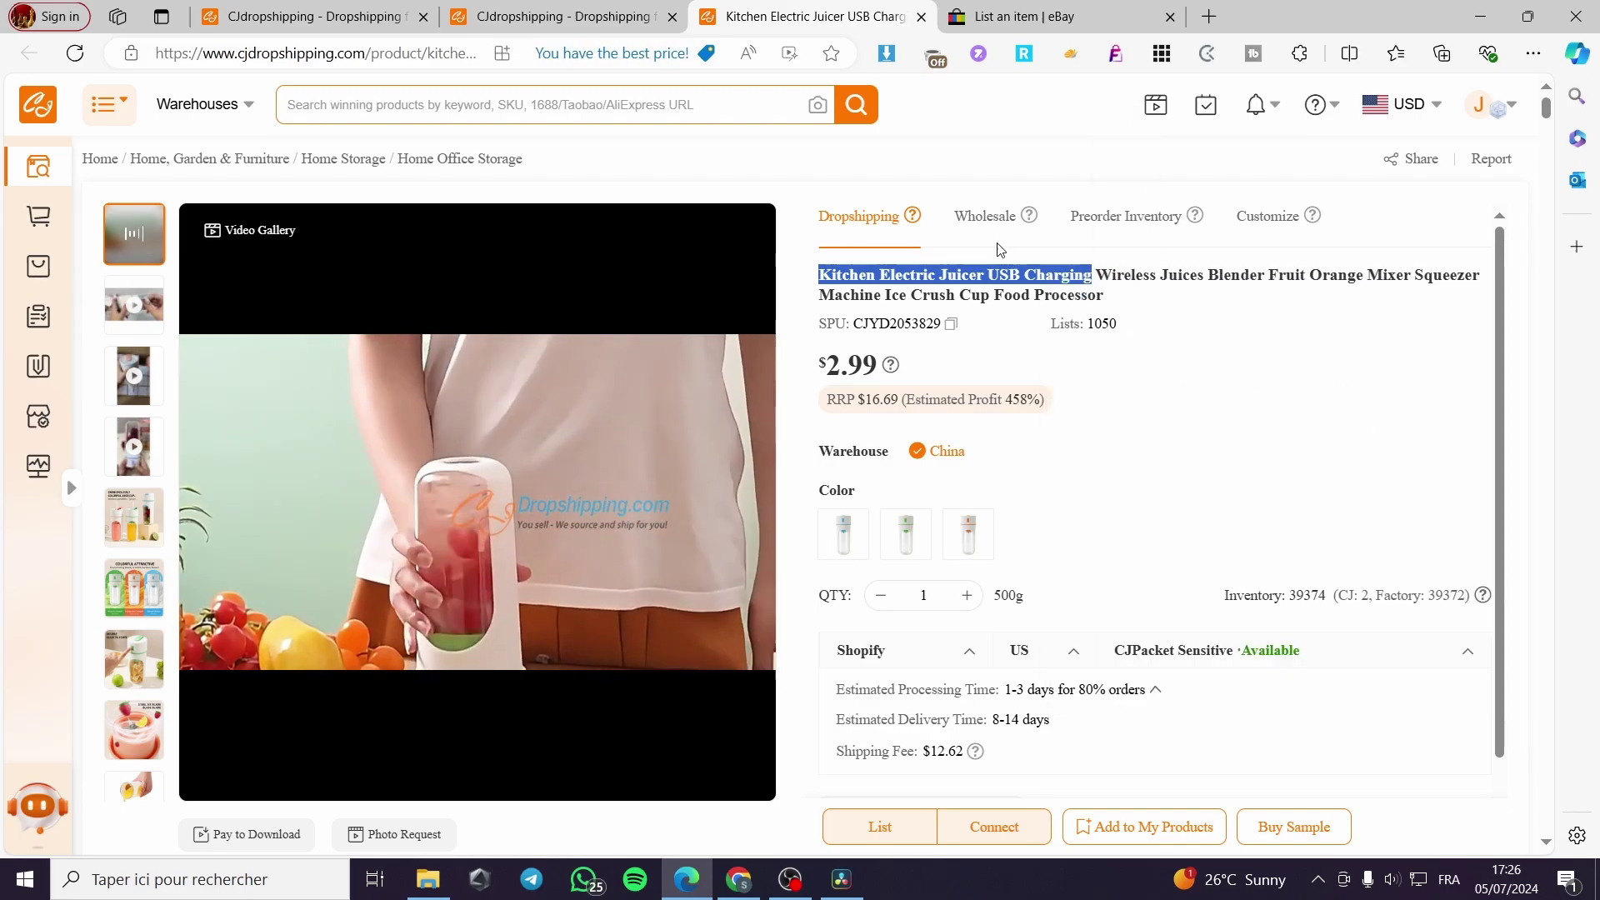
- Paste 'Kitchen Electric Juicer USB Charging' into eBay's listing search and search for it
click(1057, 16)
right_click(641, 275)
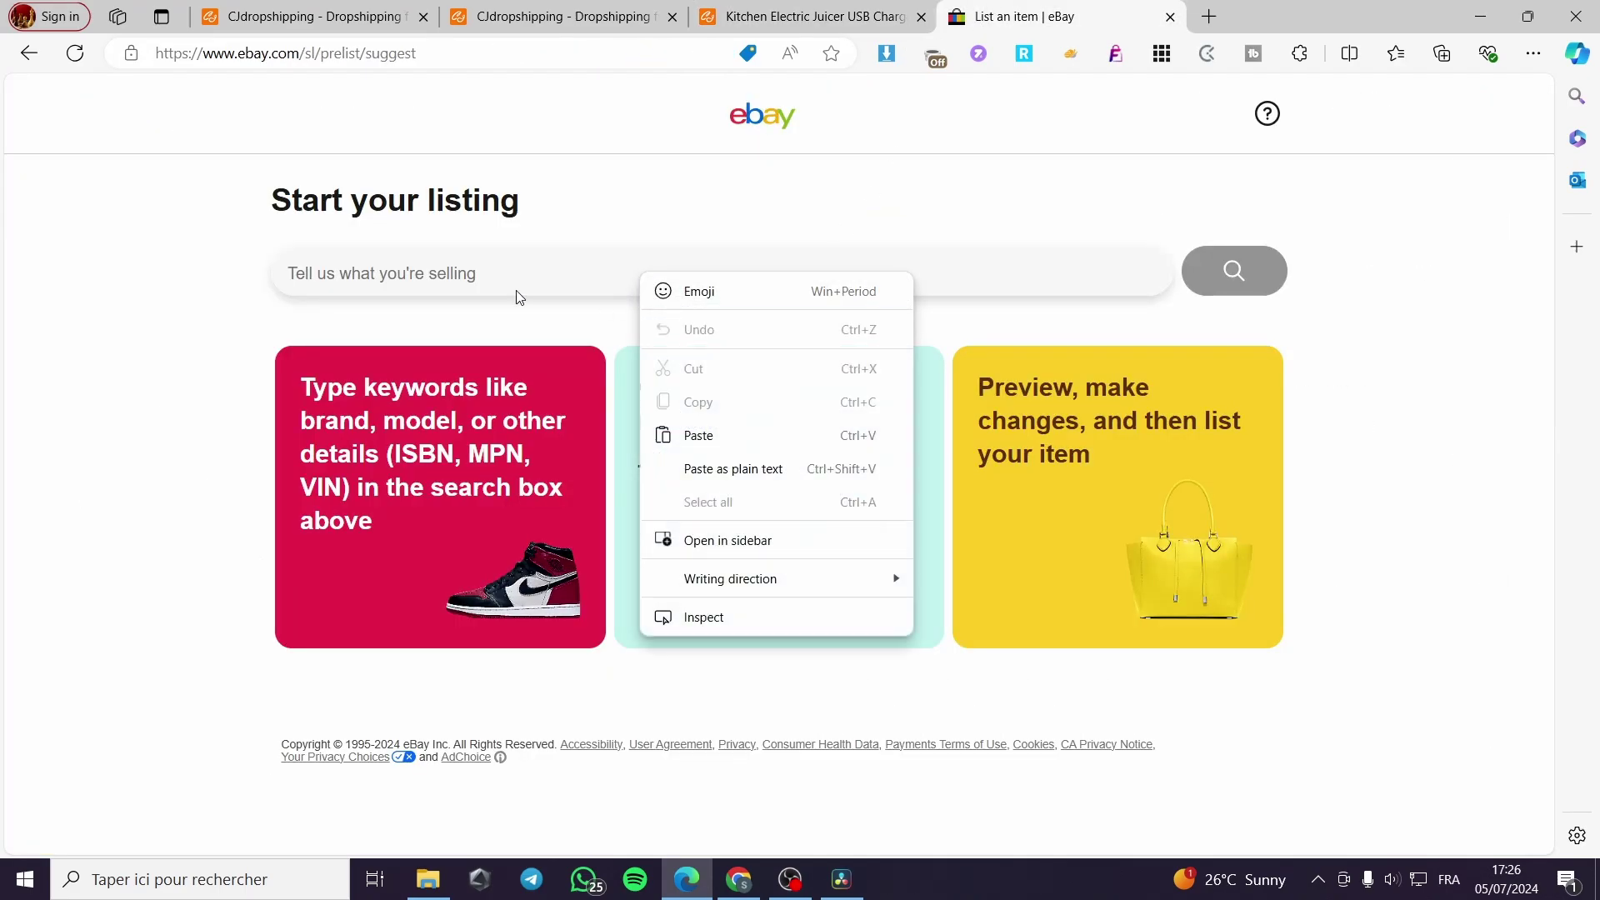
click(692, 435)
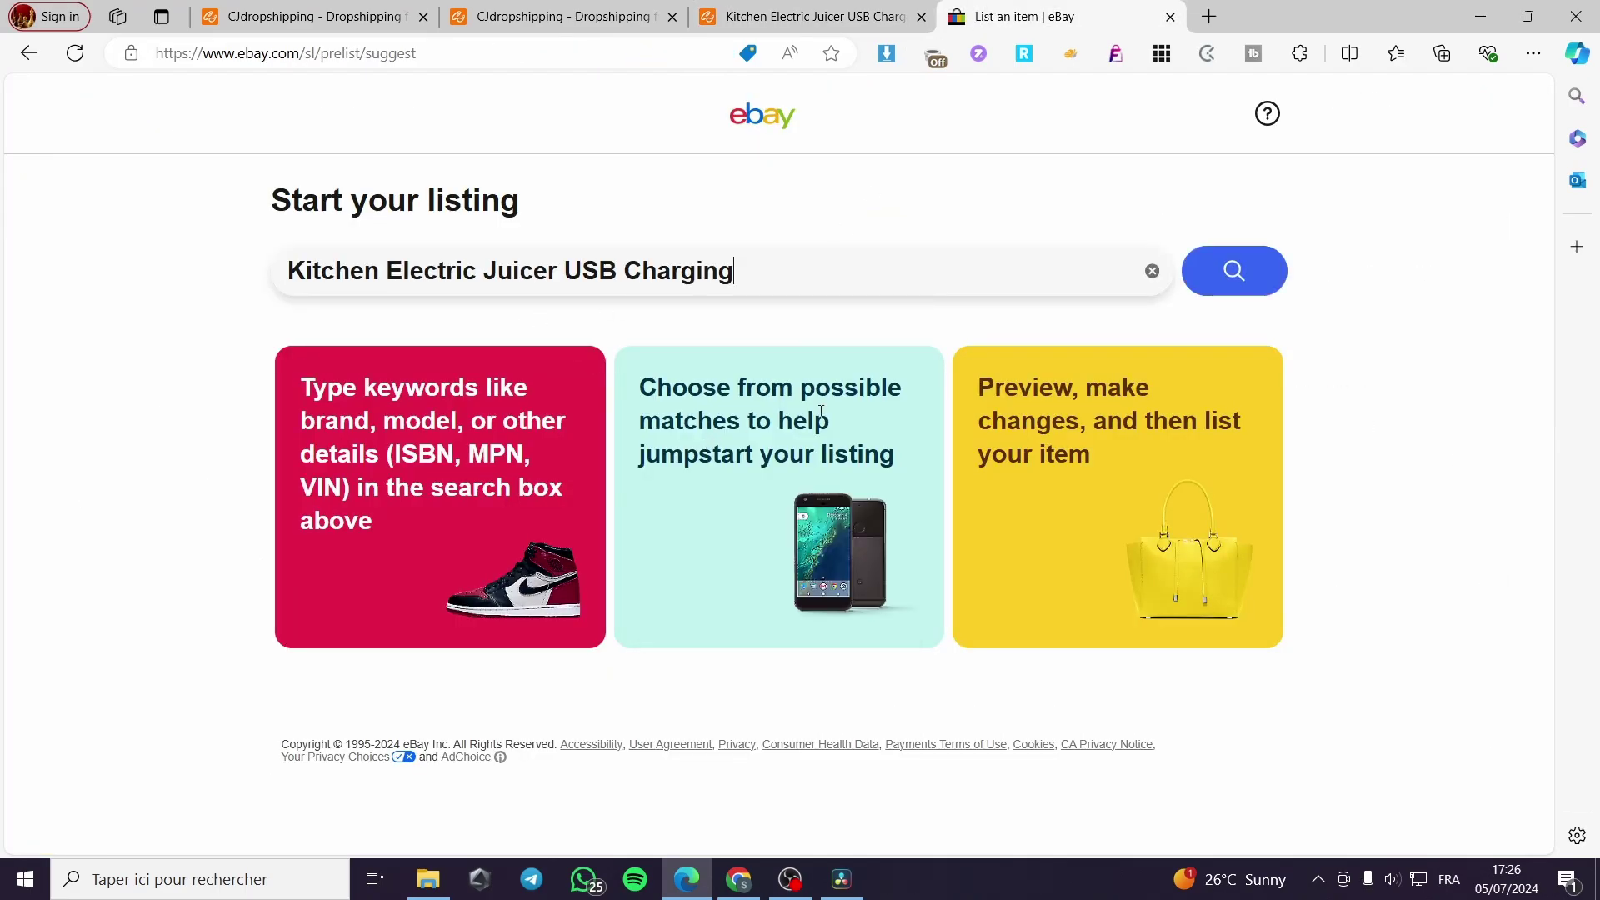
click(1245, 287)
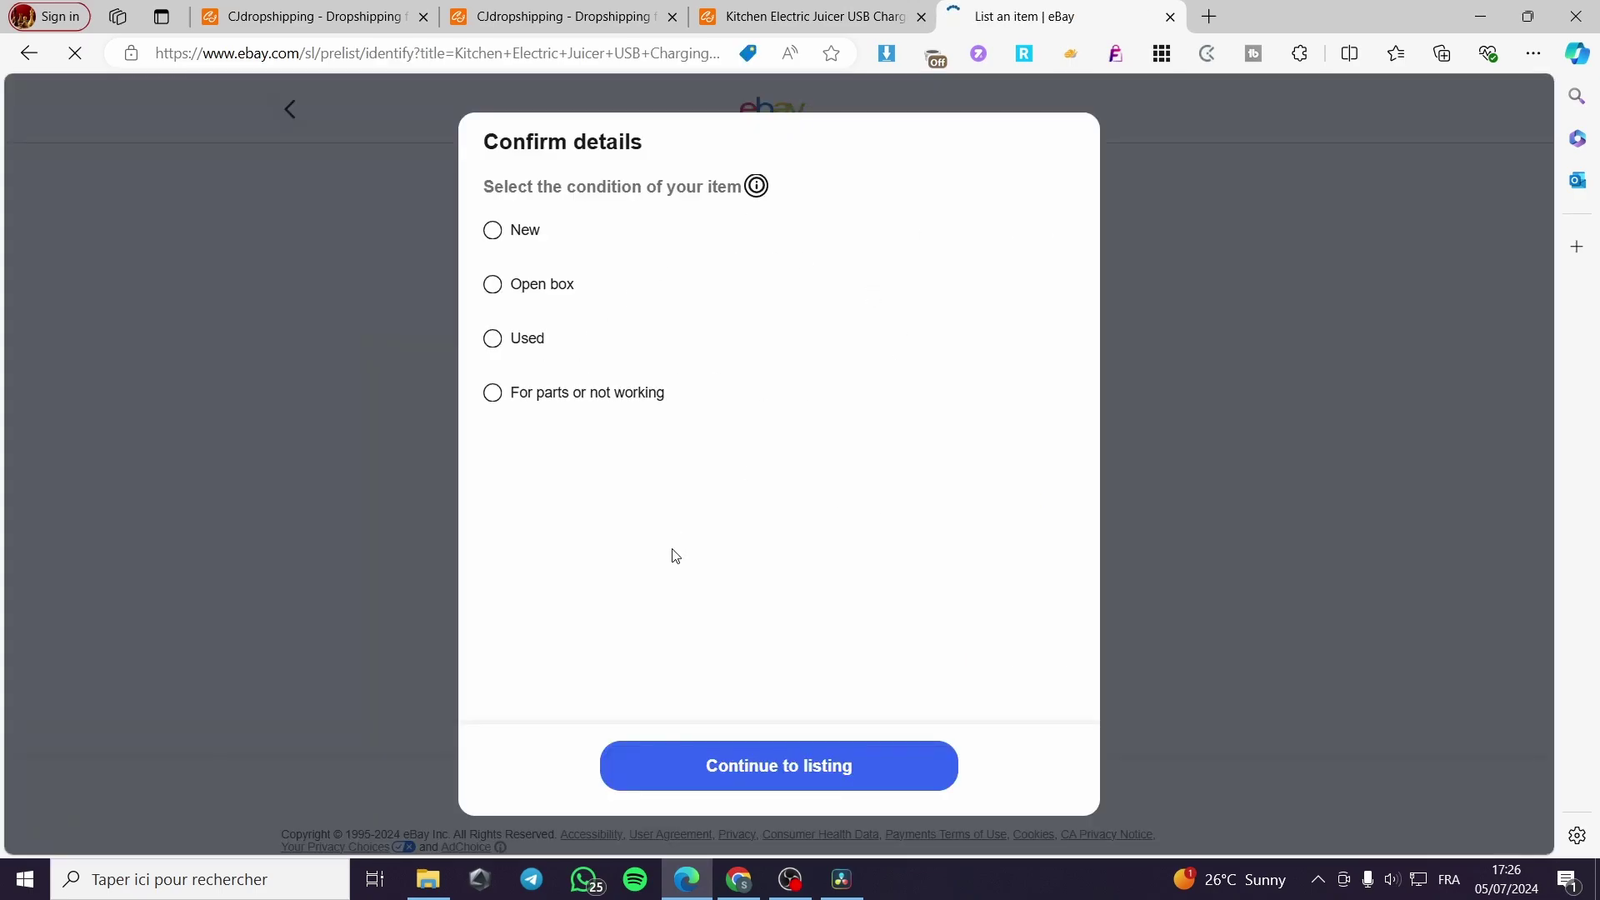
- Choose New as the condition, continue to the listing form, and close the welcome pop-up
click(525, 234)
click(814, 761)
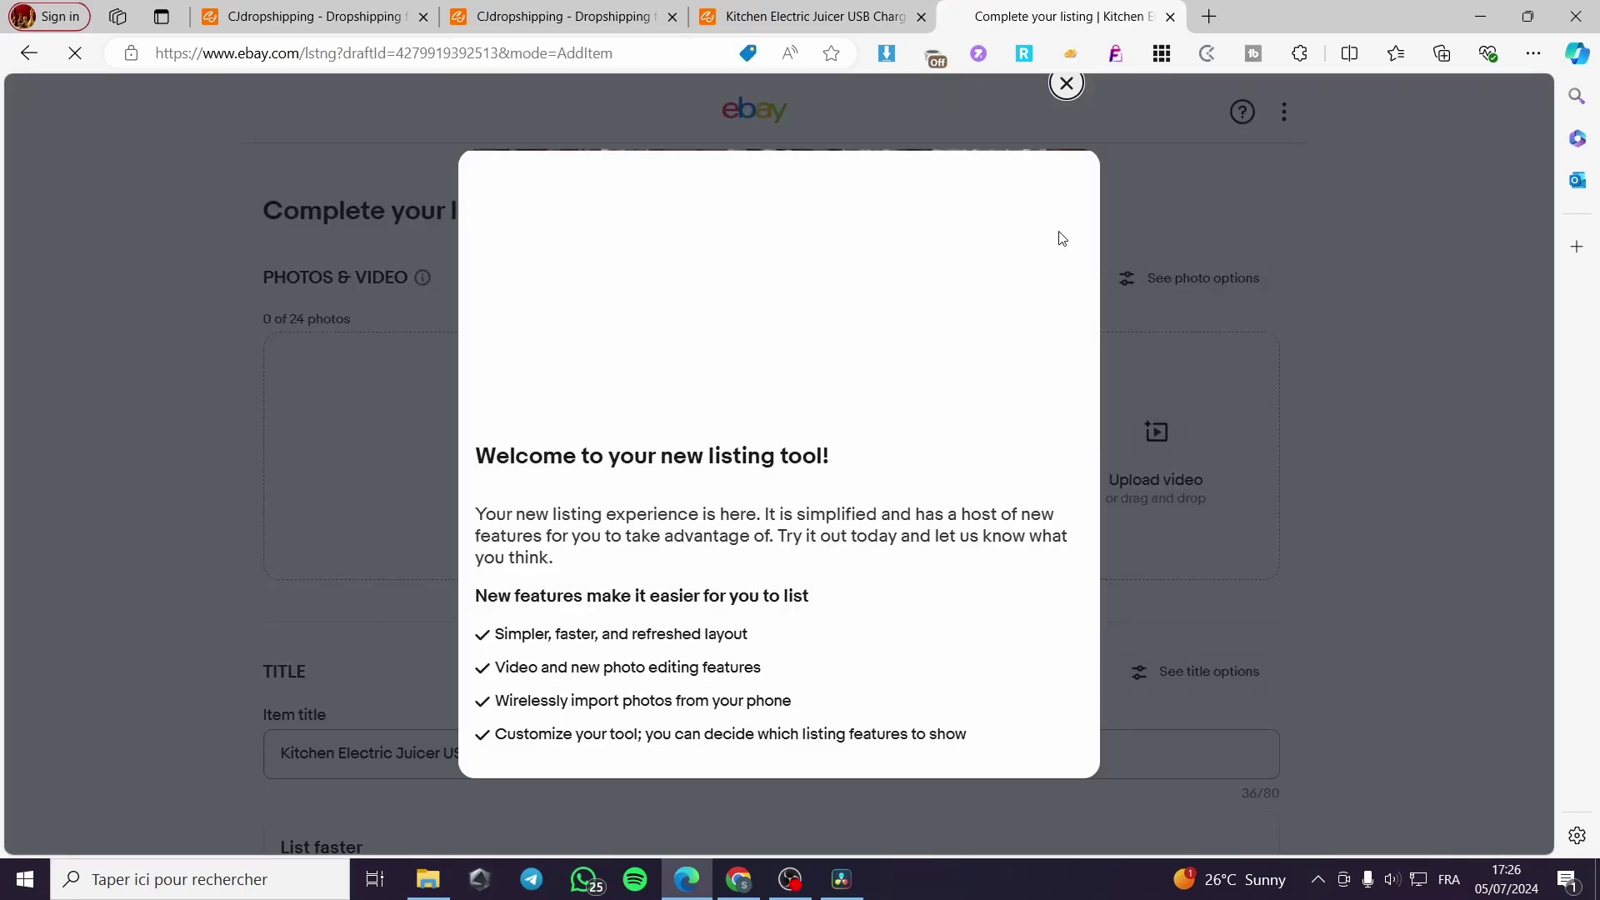
click(1070, 88)
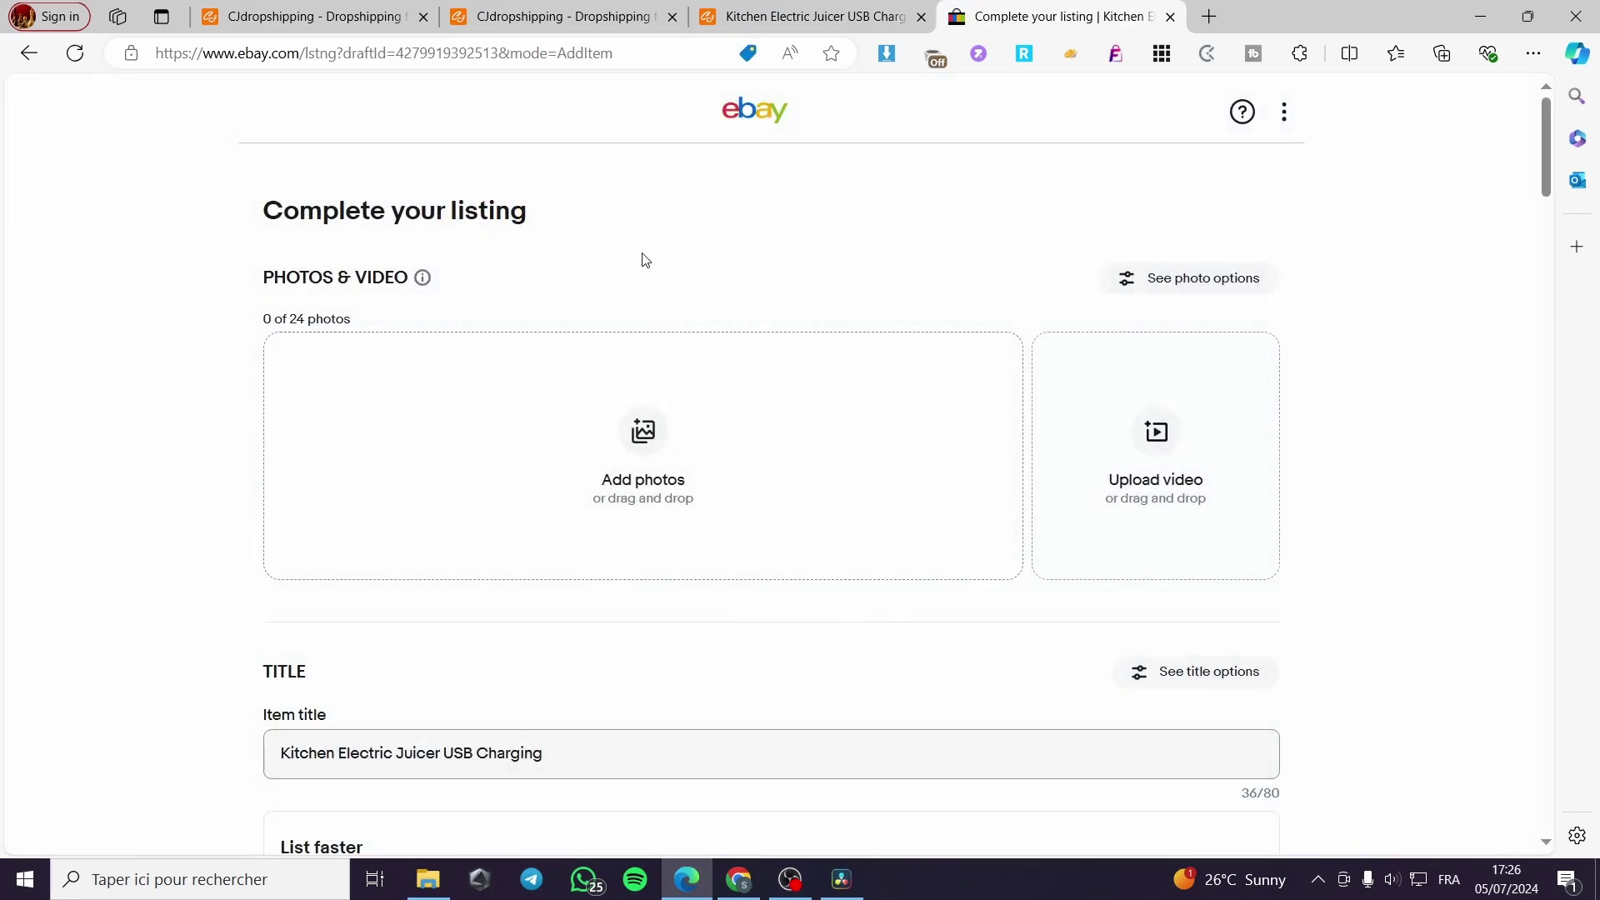
key(ctrl+shift+Tab)
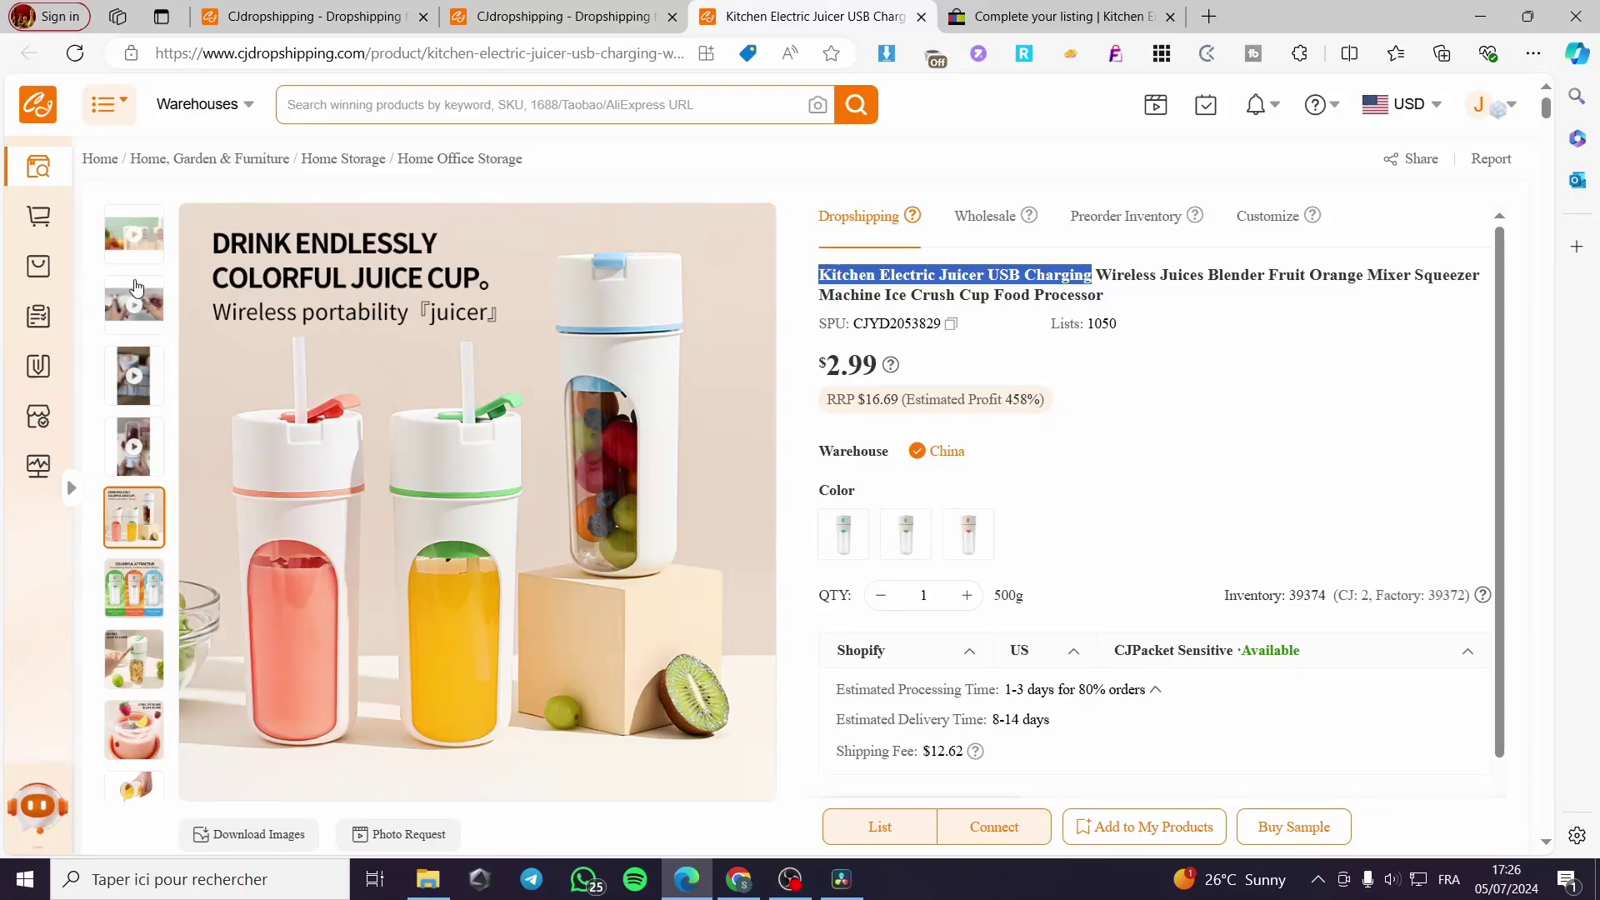
right_click(518, 467)
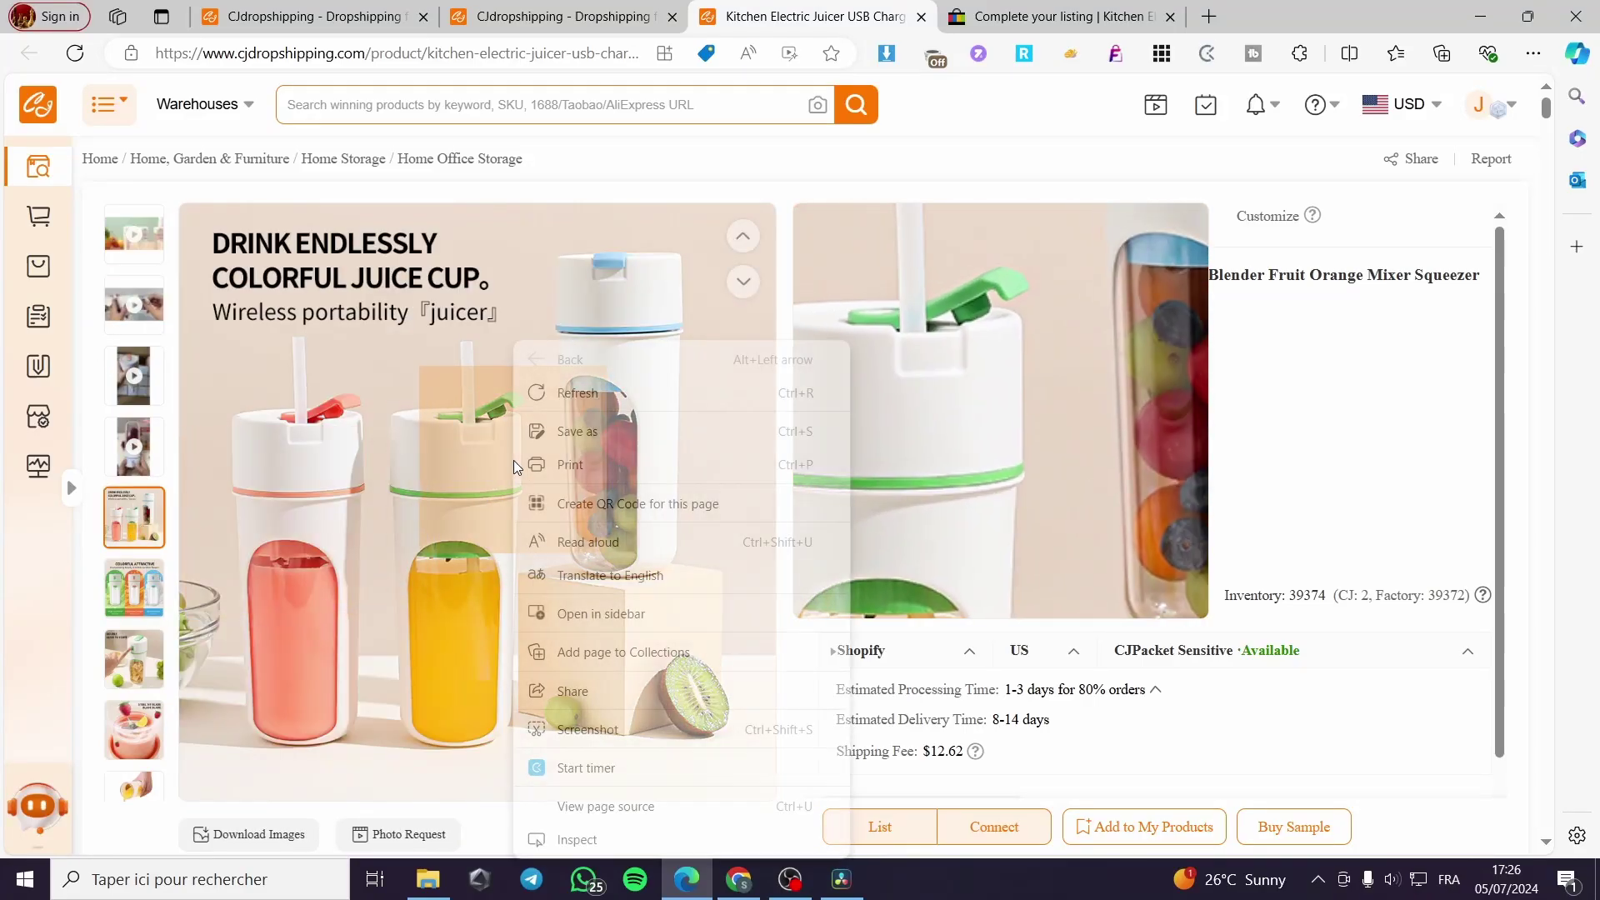
click(403, 487)
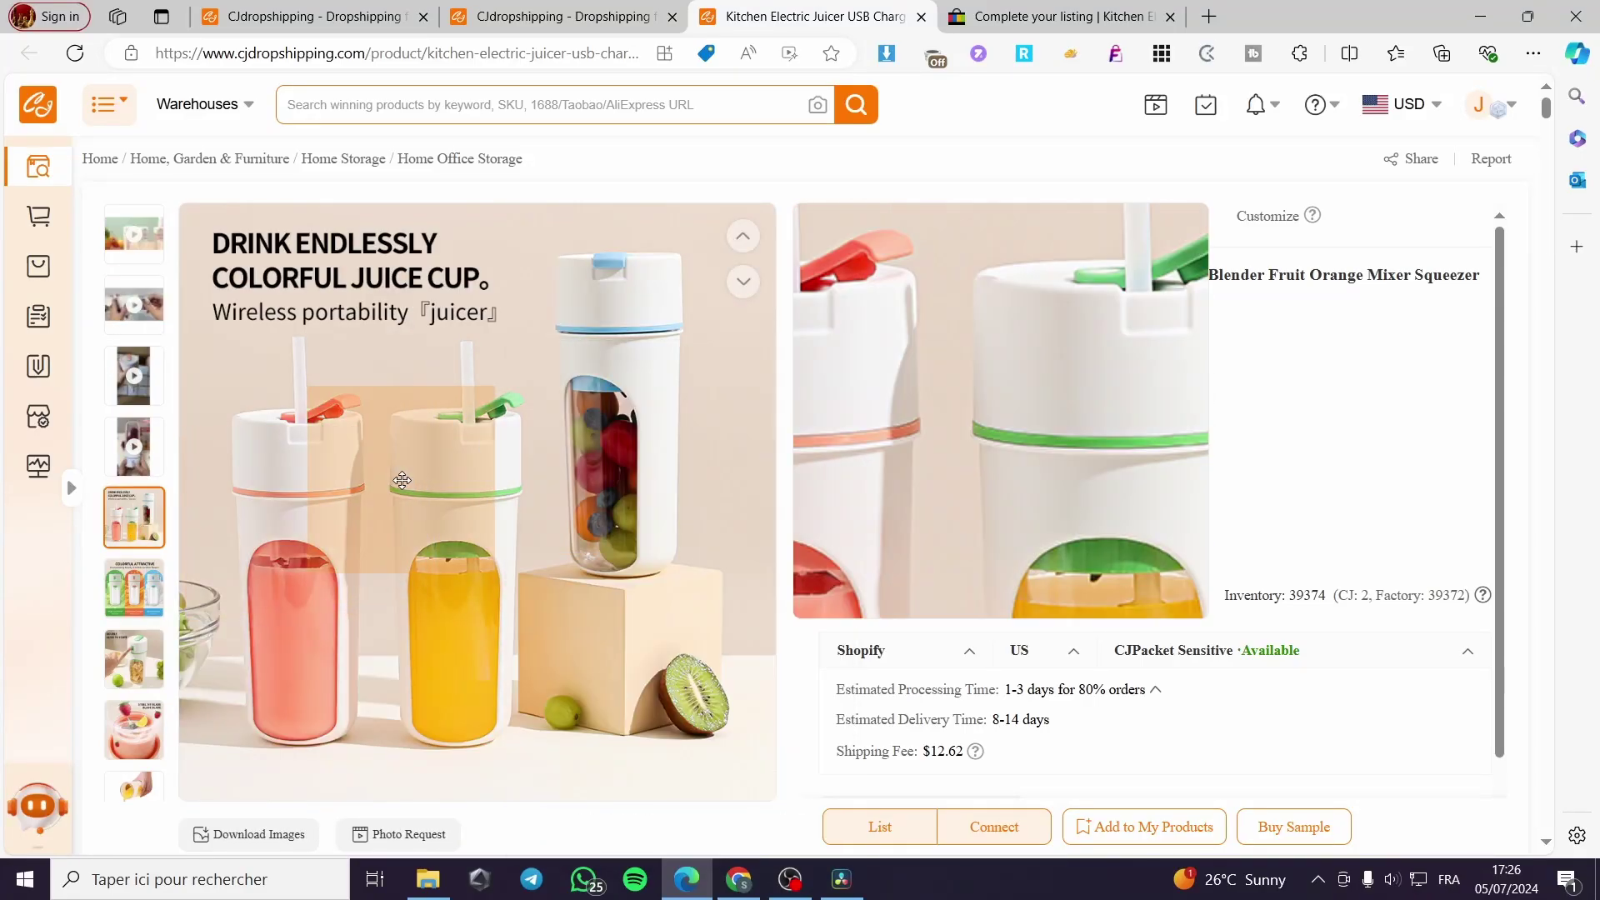
click(1055, 9)
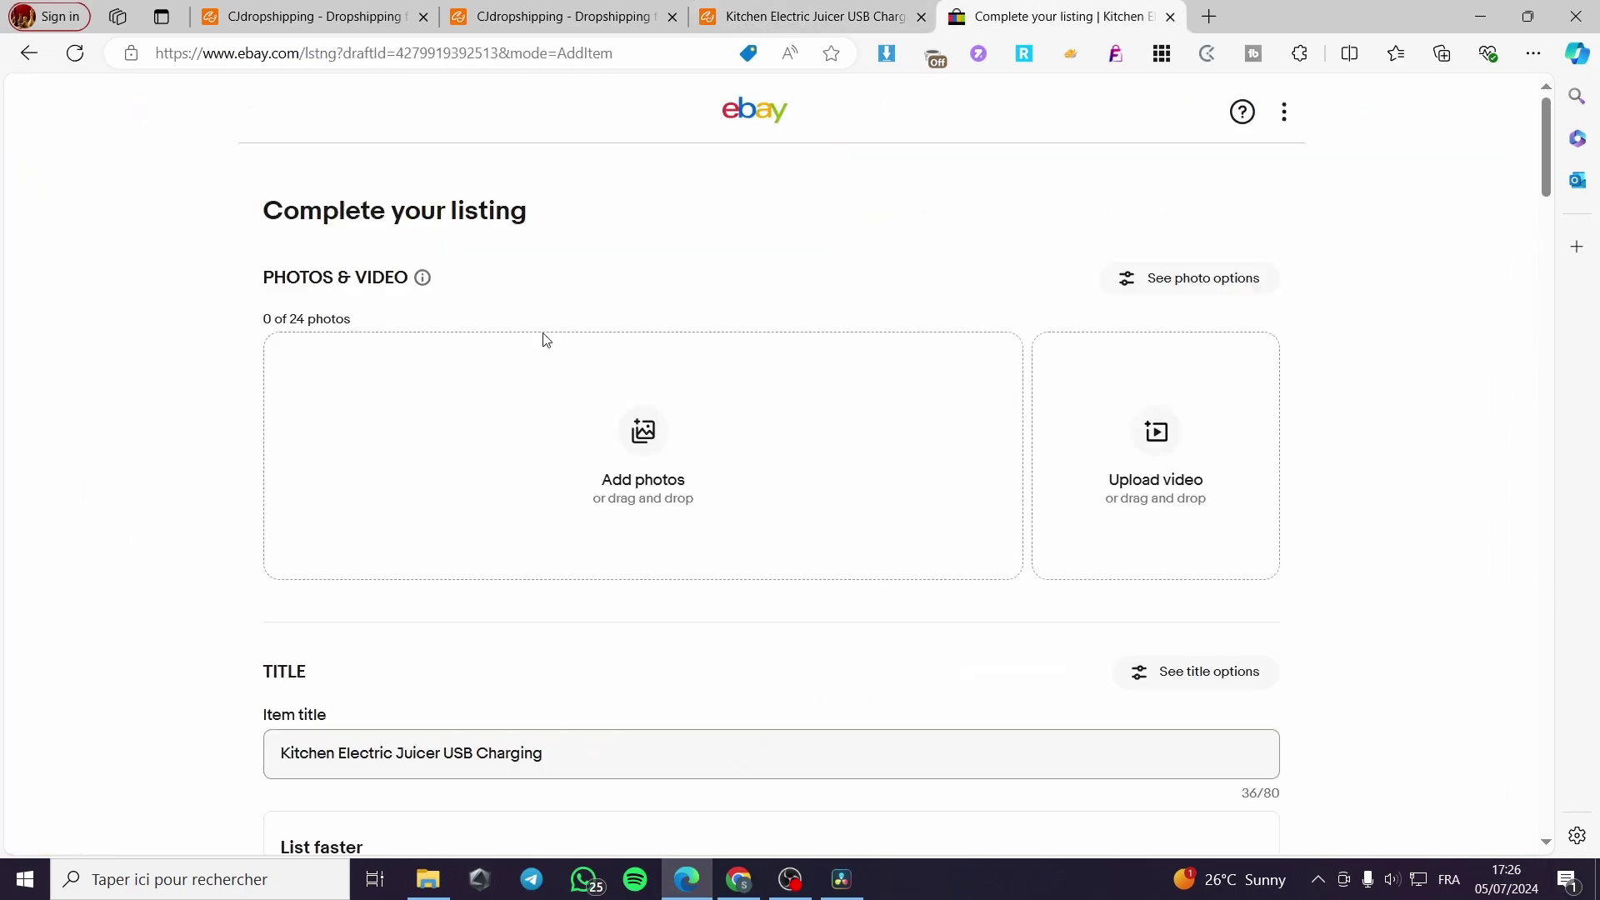
click(812, 15)
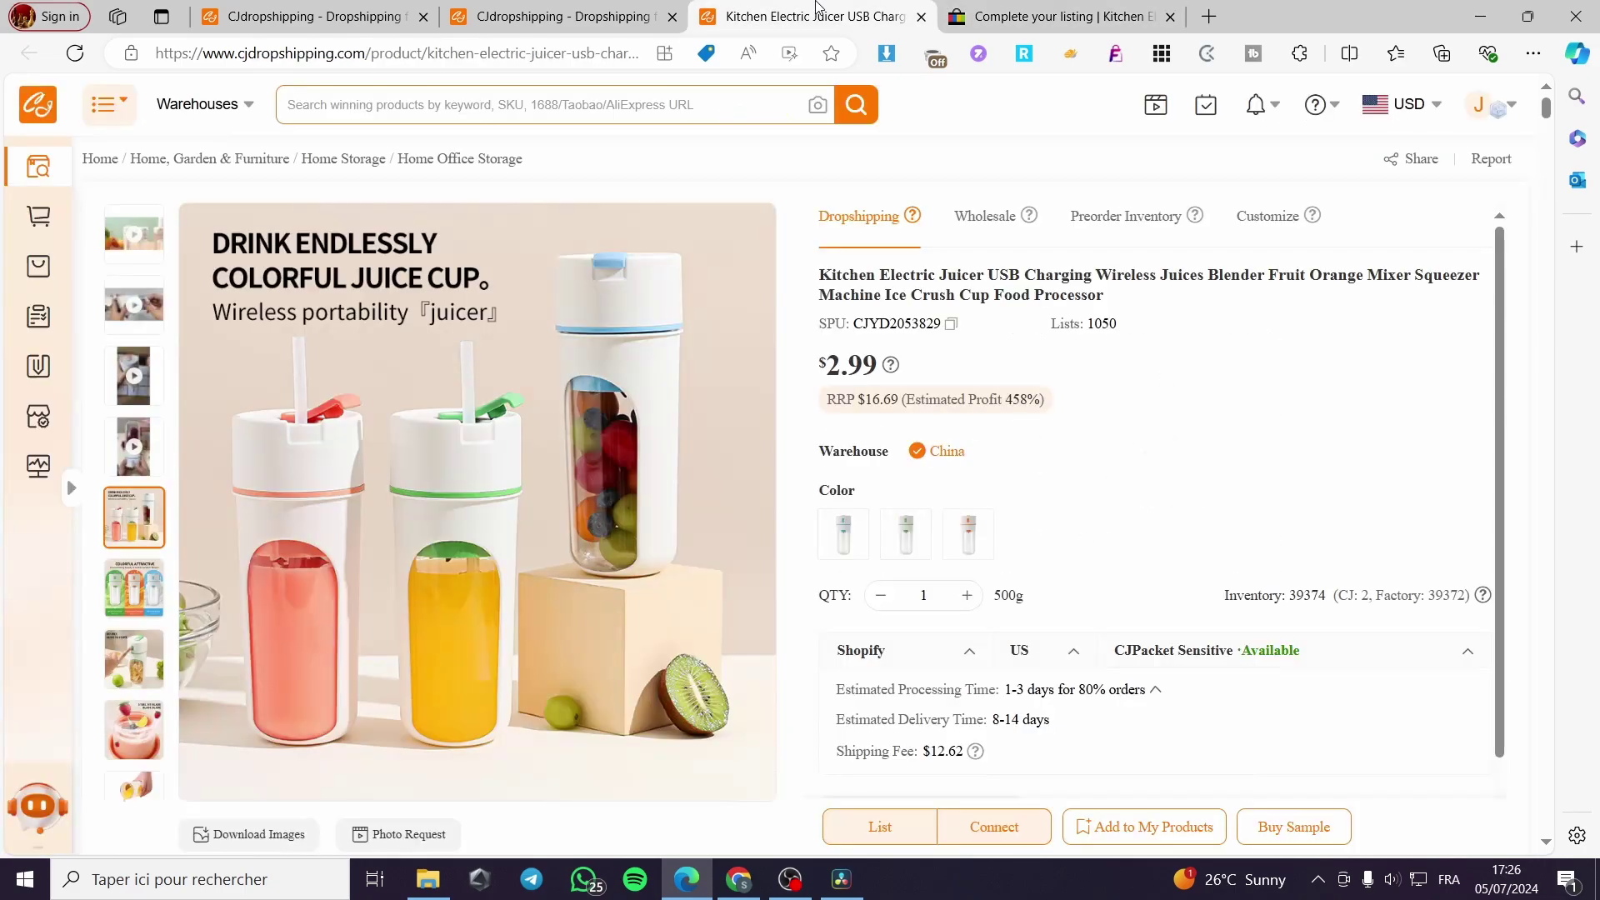
click(147, 383)
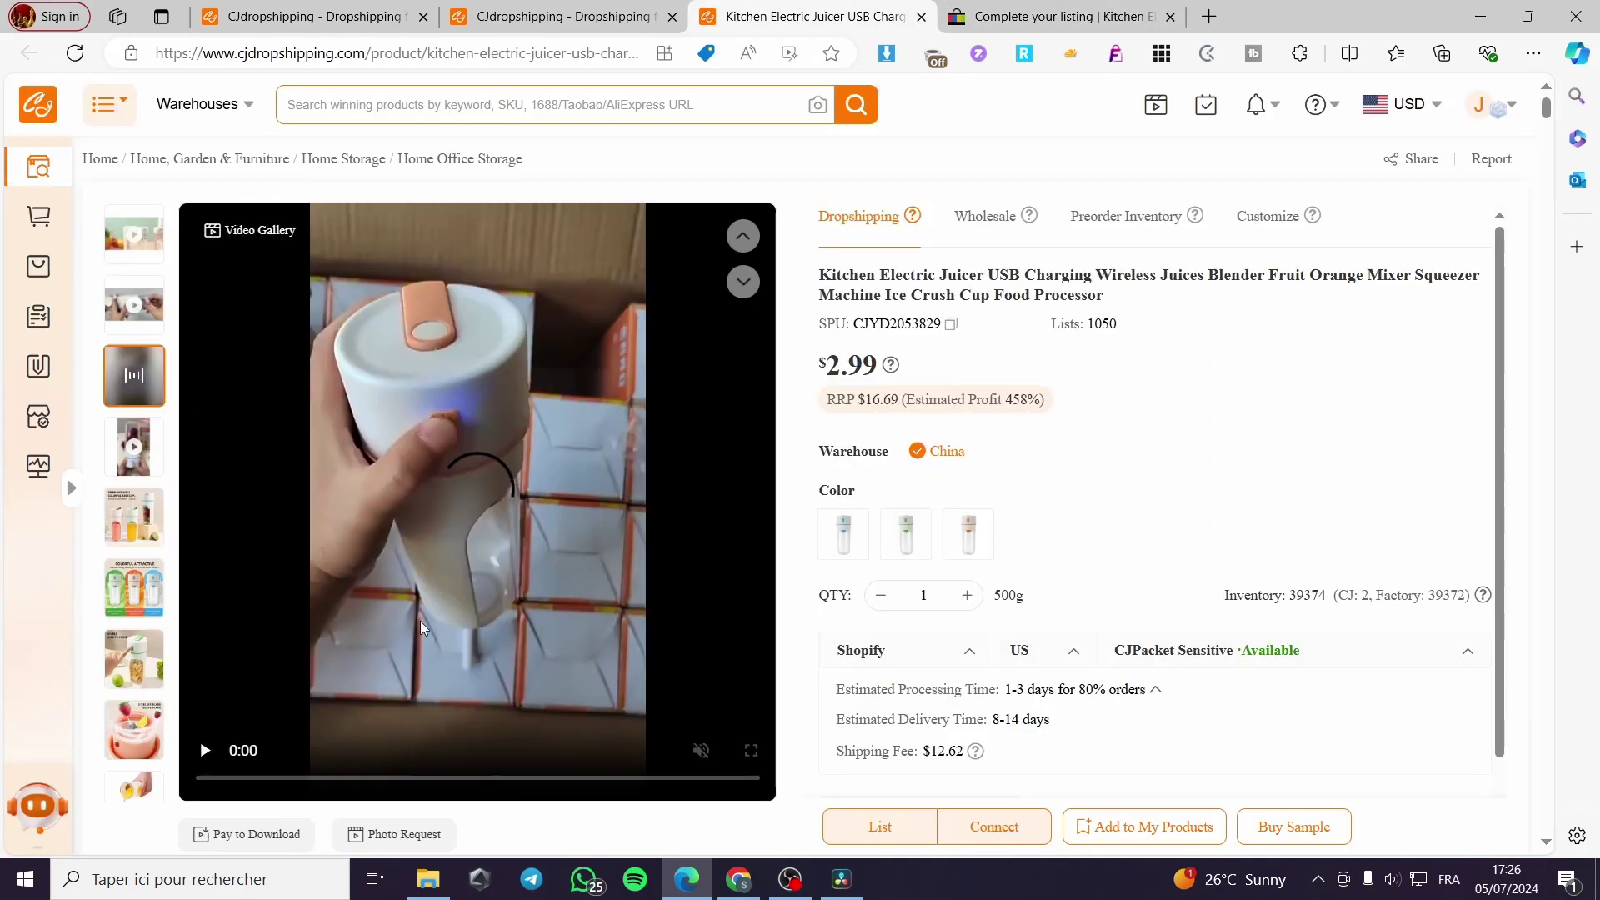
click(1055, 16)
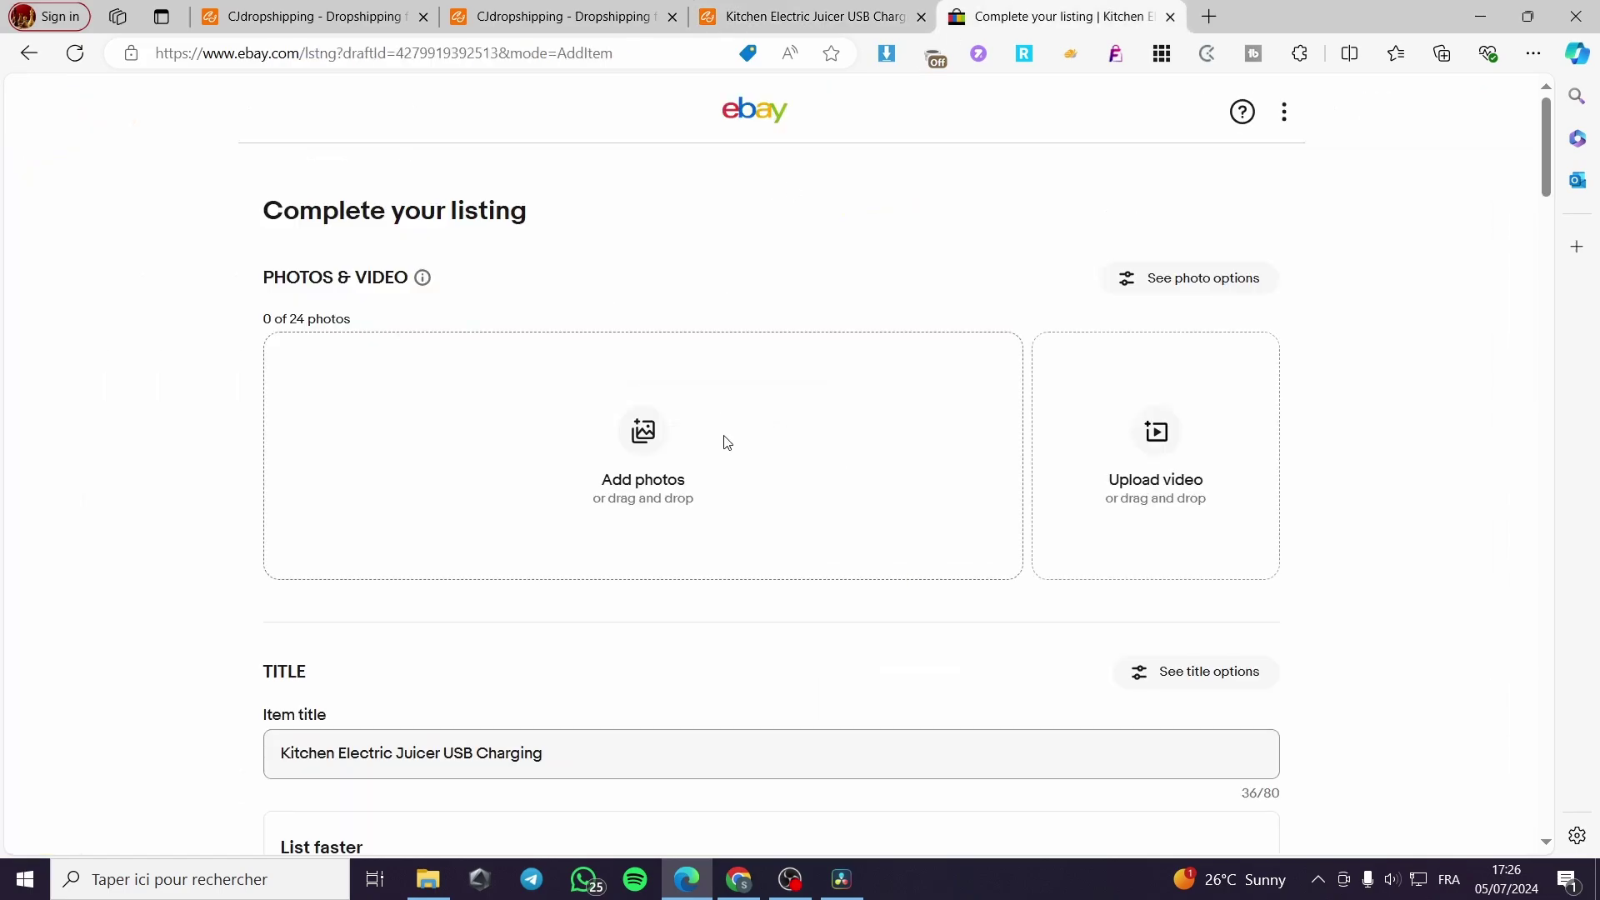
scroll(1367, 471, down, 4)
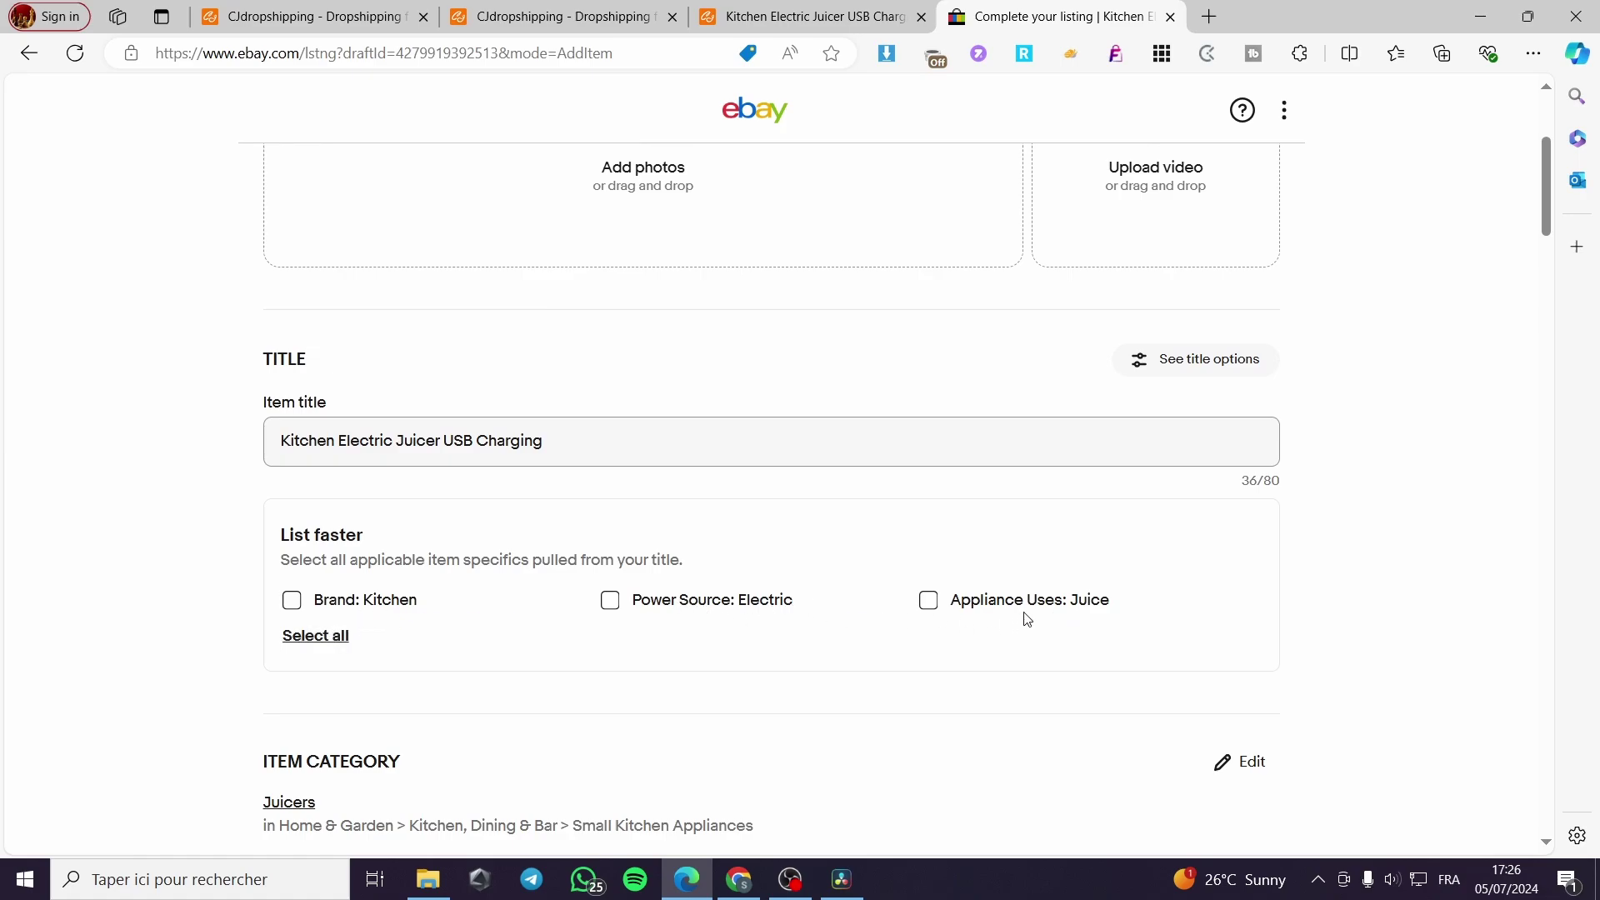
- Tick the List faster suggestions Brand: Kitchen, Power Source: Electric and Appliance Uses: Juice
click(292, 601)
click(627, 602)
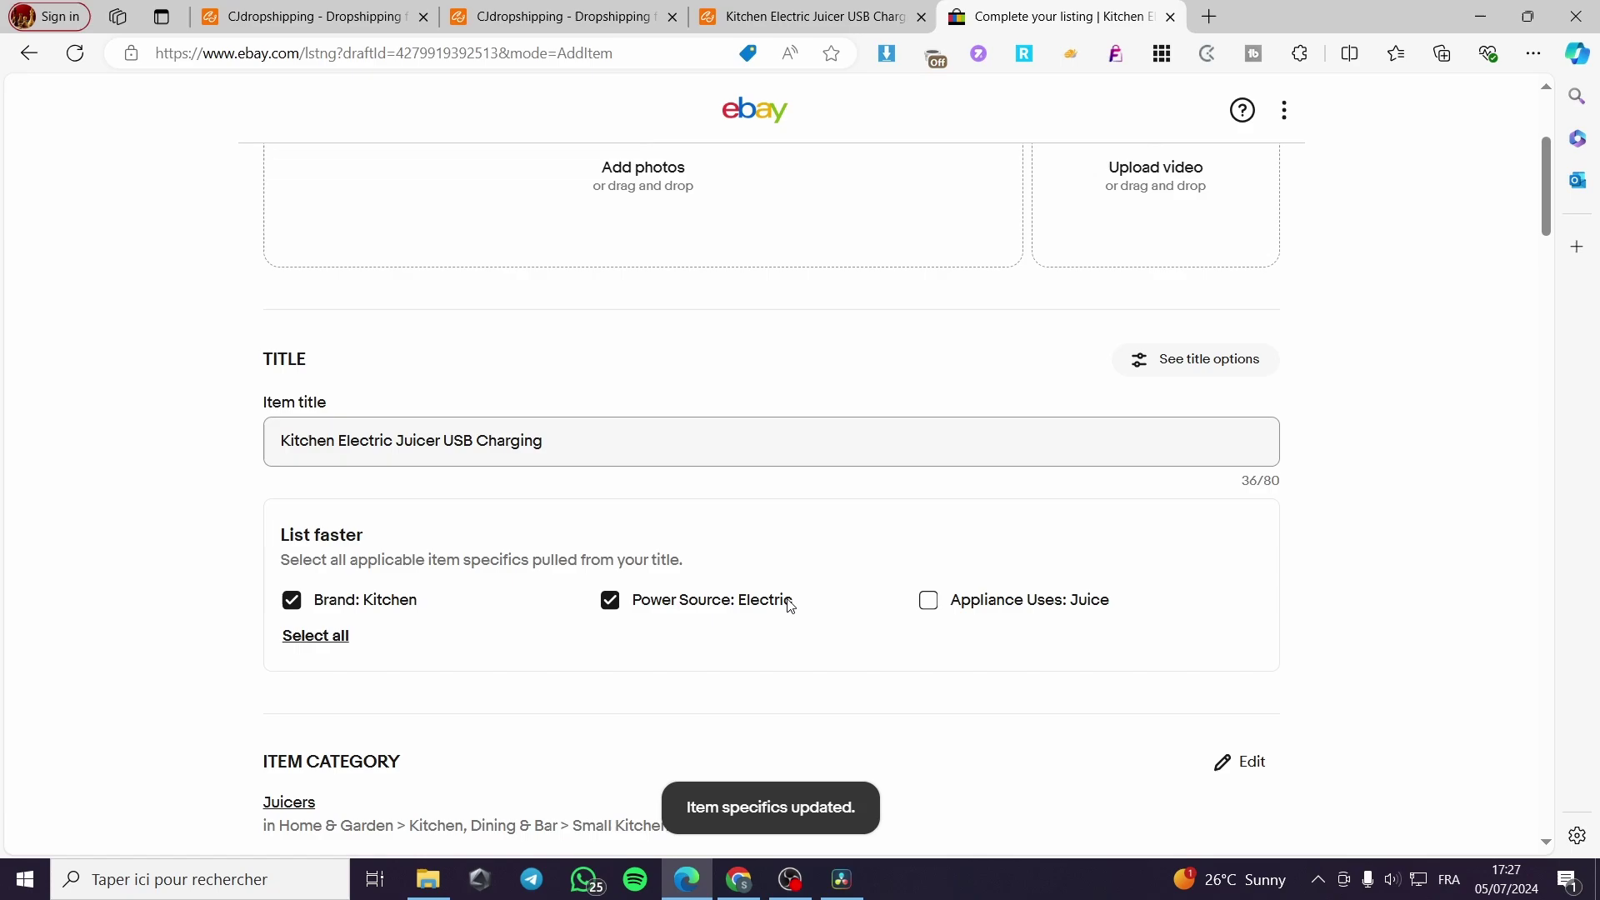
click(931, 600)
scroll(803, 581, down, 5)
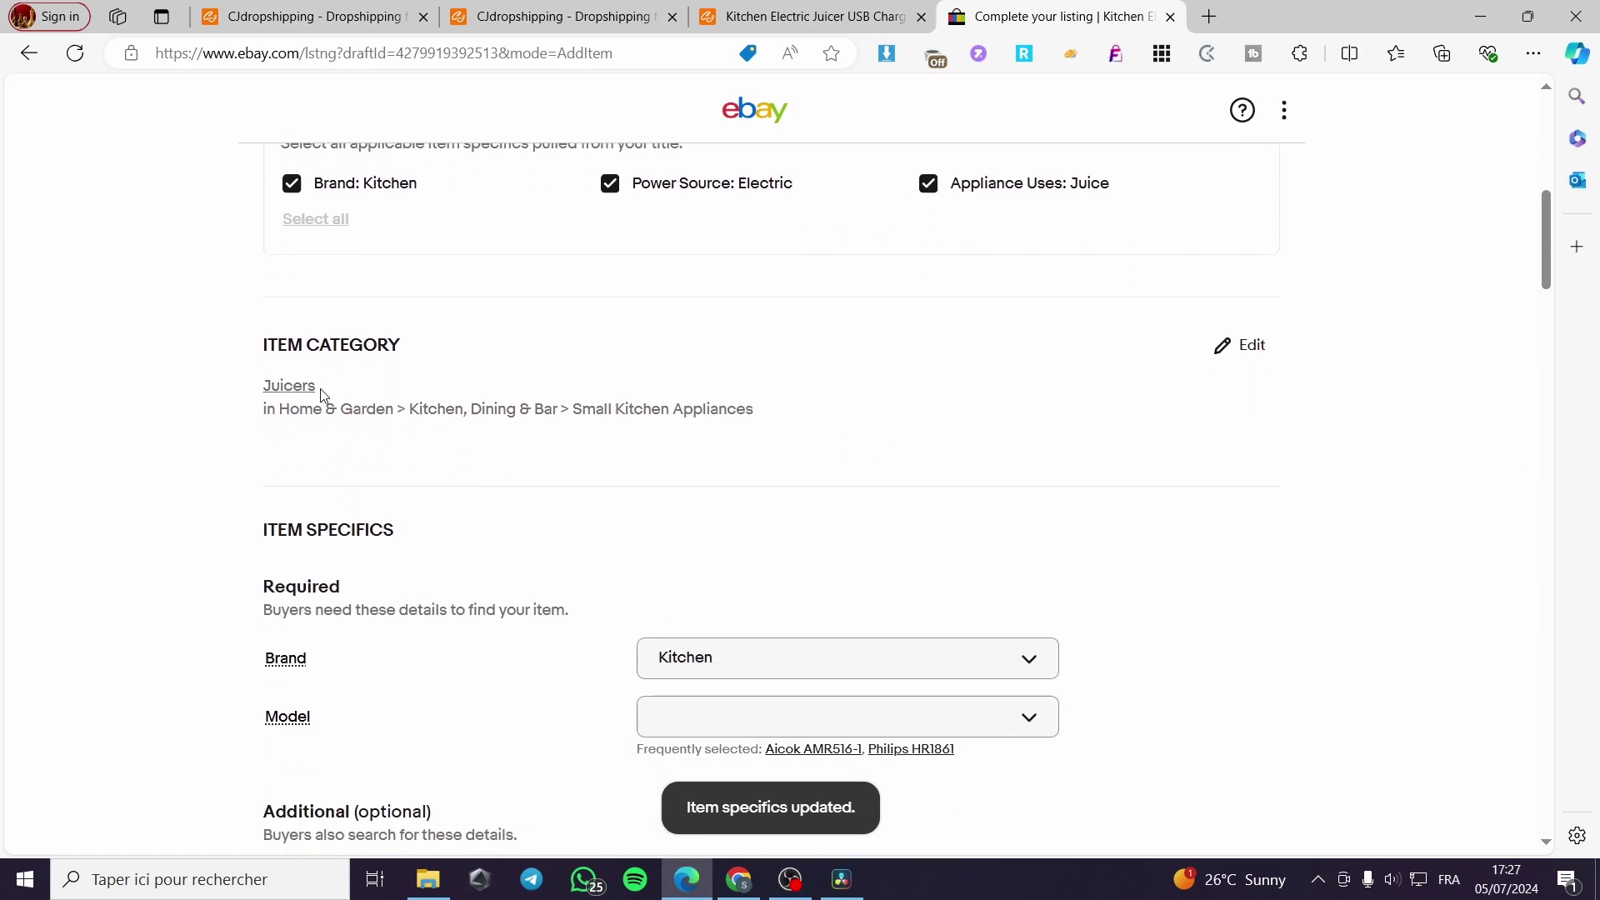
scroll(805, 465, down, 2)
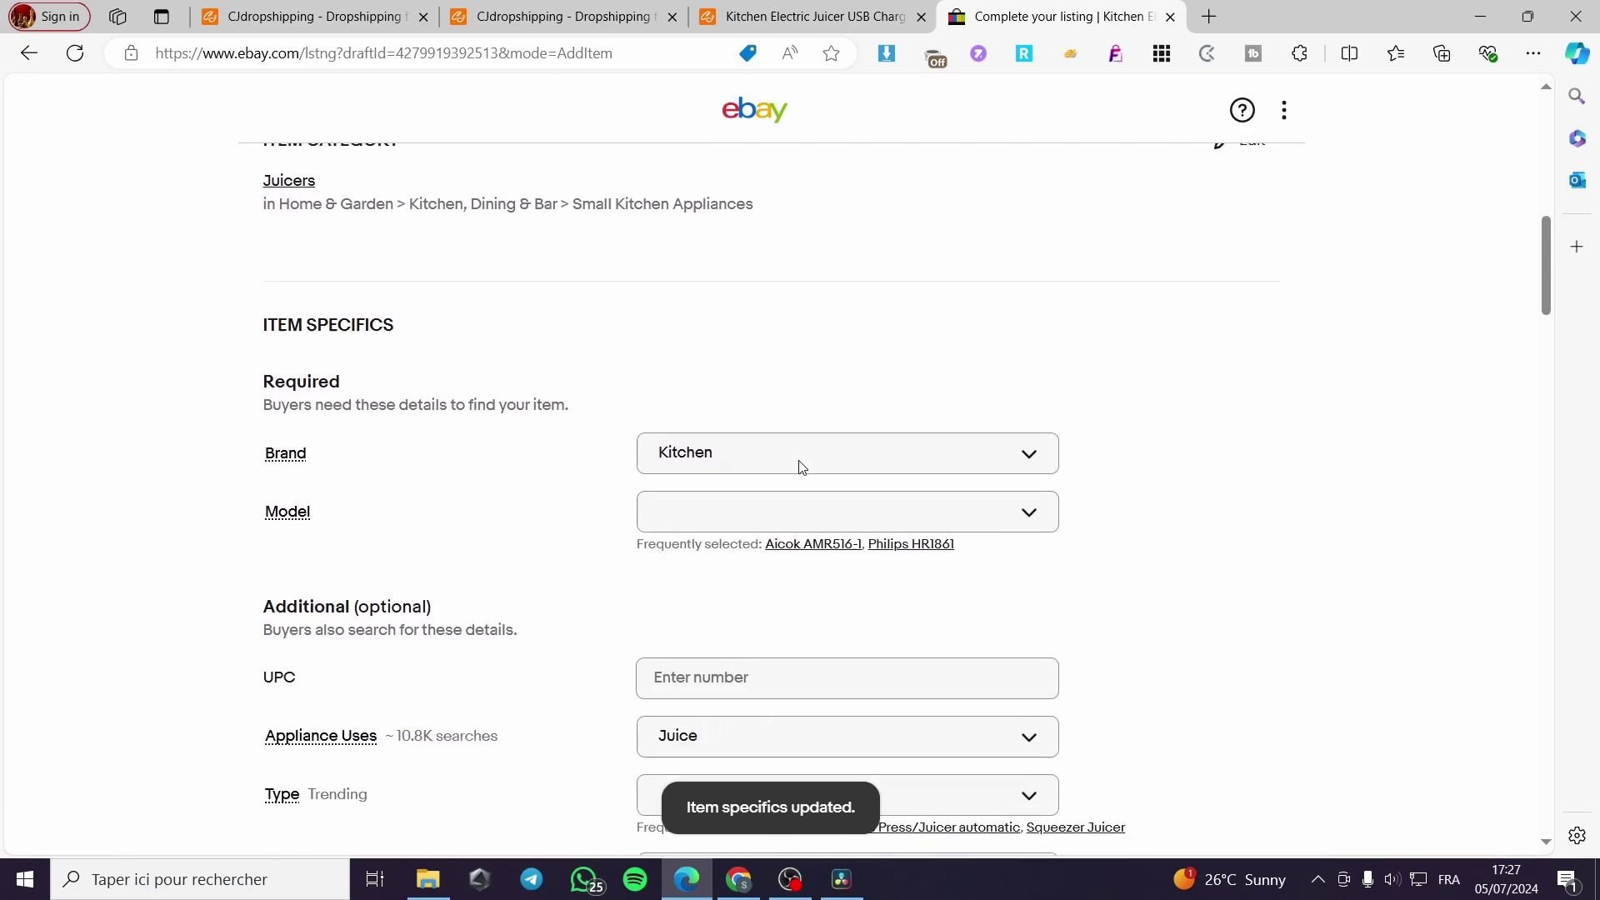
scroll(793, 500, down, 5)
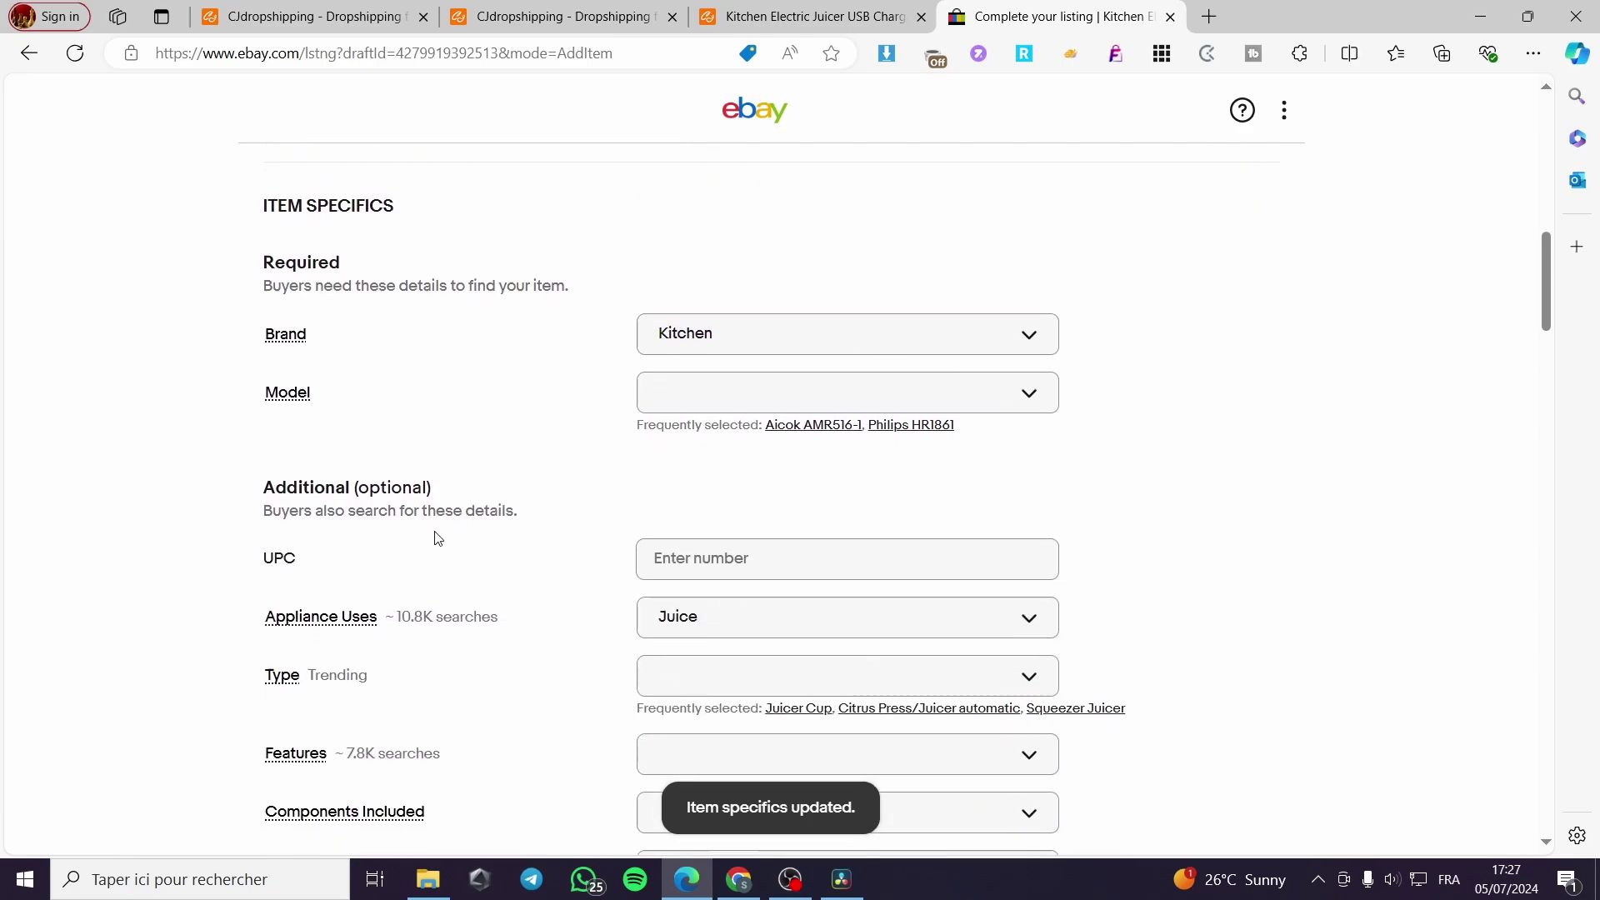
scroll(760, 416, down, 6)
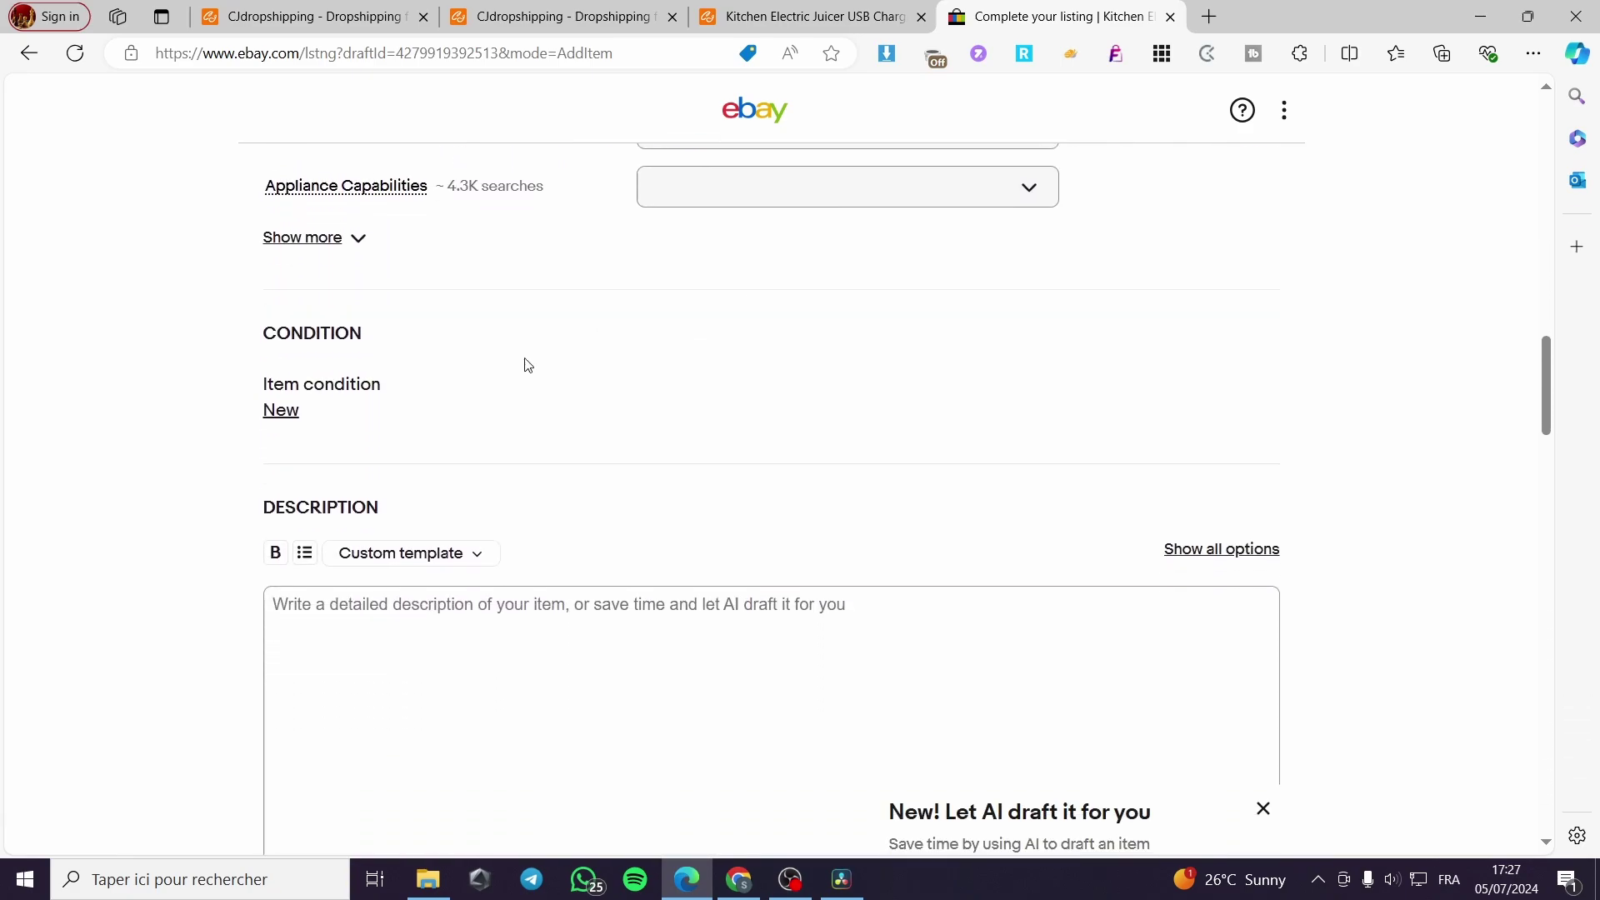
scroll(1036, 464, down, 4)
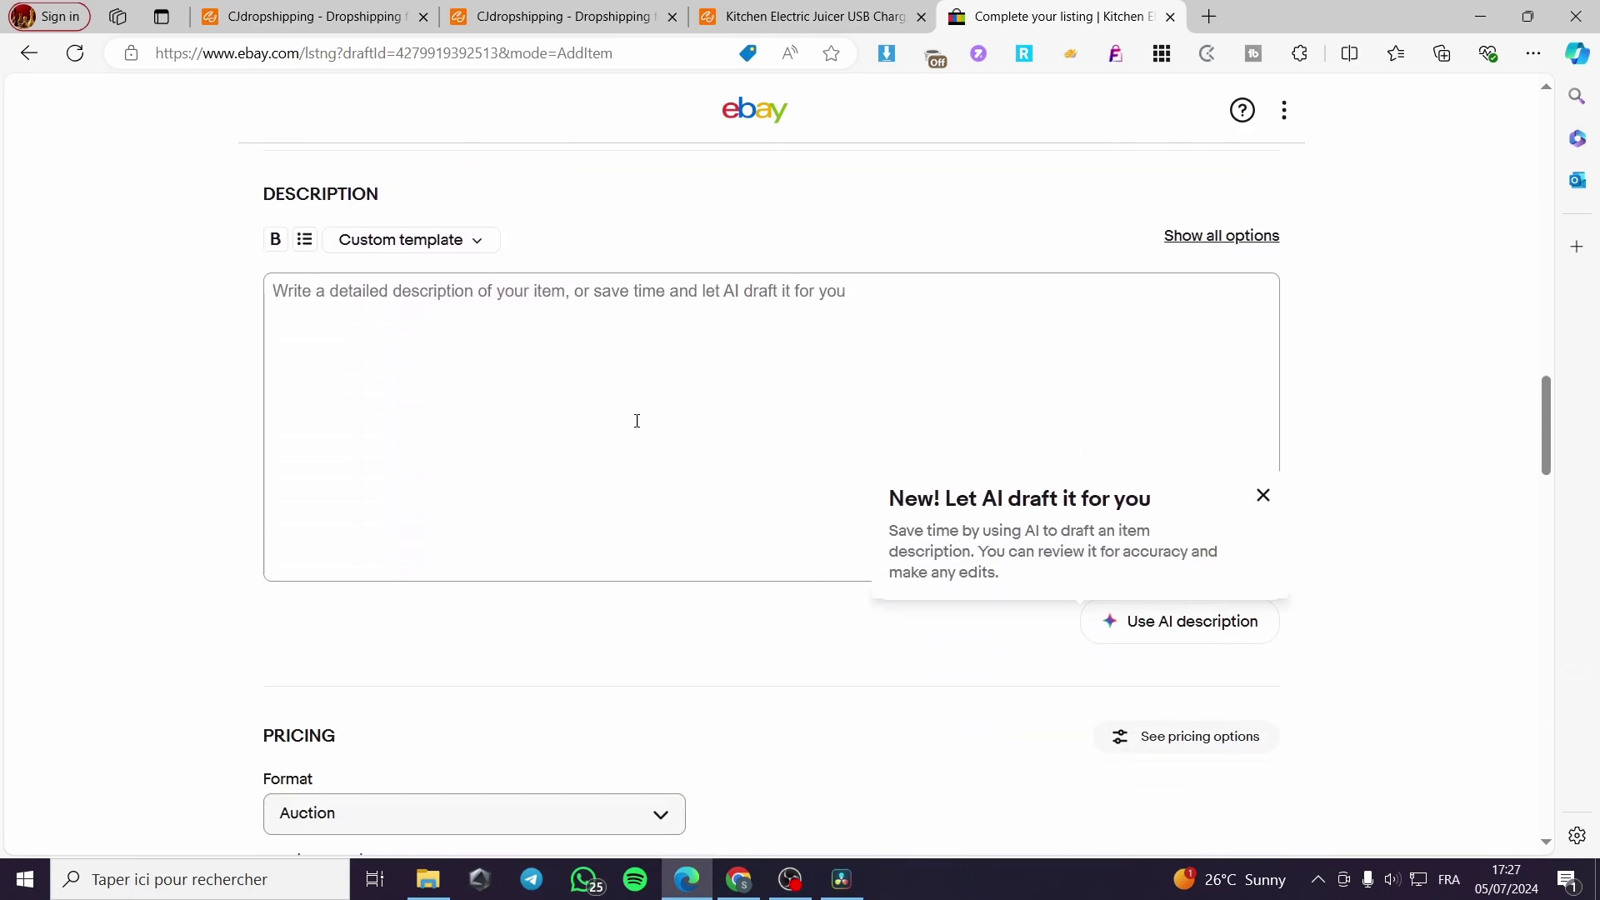
- Dismiss the AI description suggestion and start the item description, glancing at the CJ page
click(1264, 498)
click(680, 327)
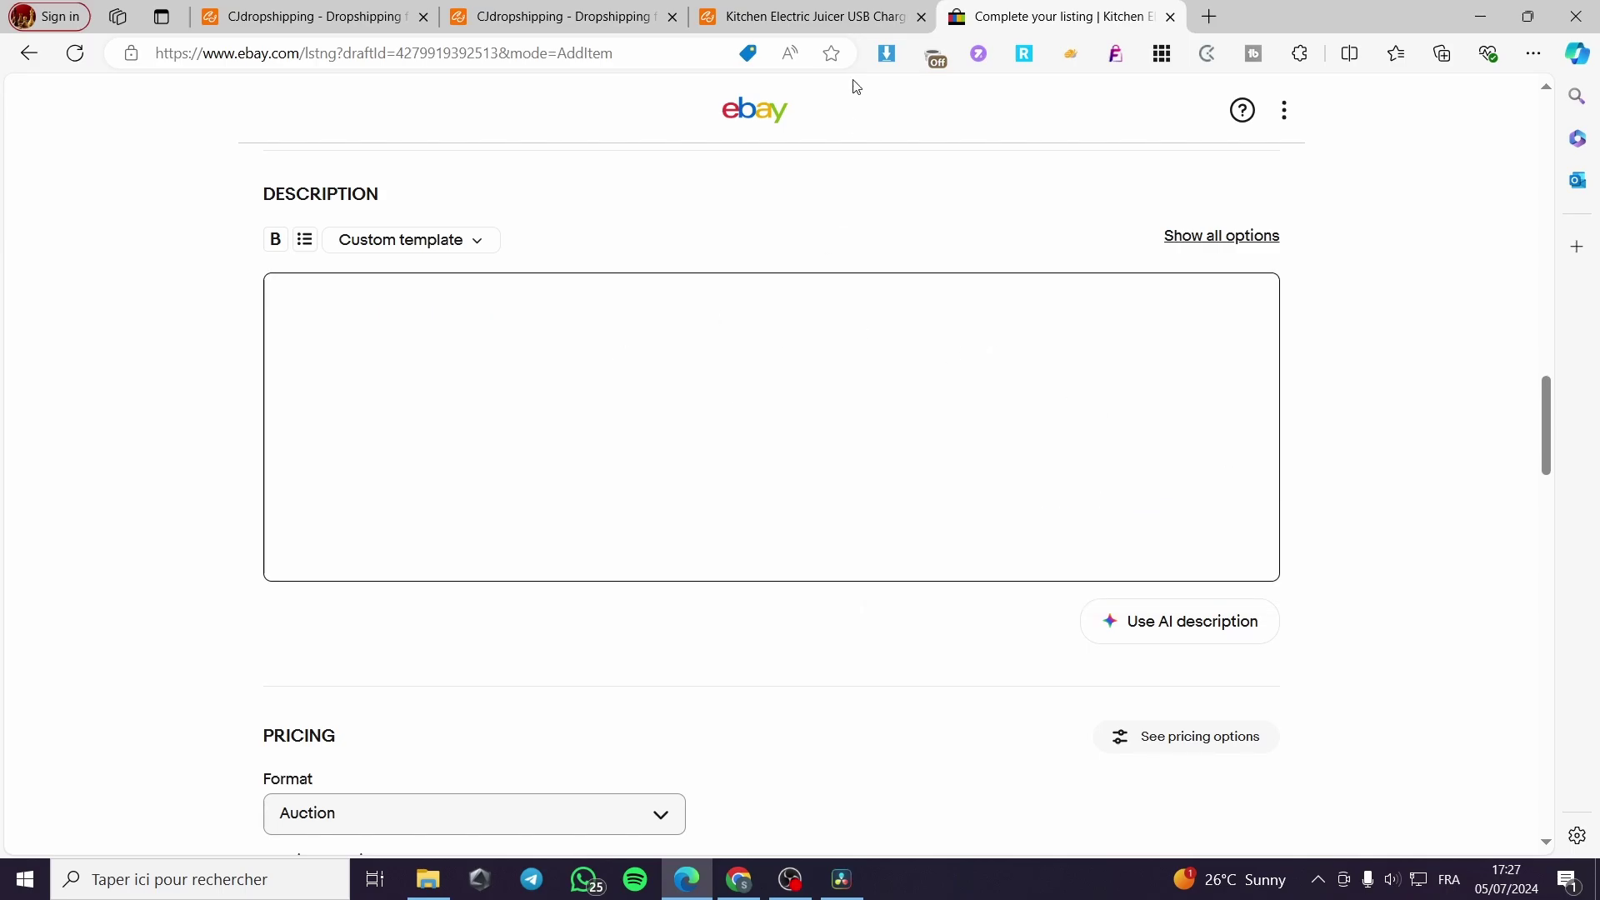
click(836, 15)
scroll(1188, 464, down, 2)
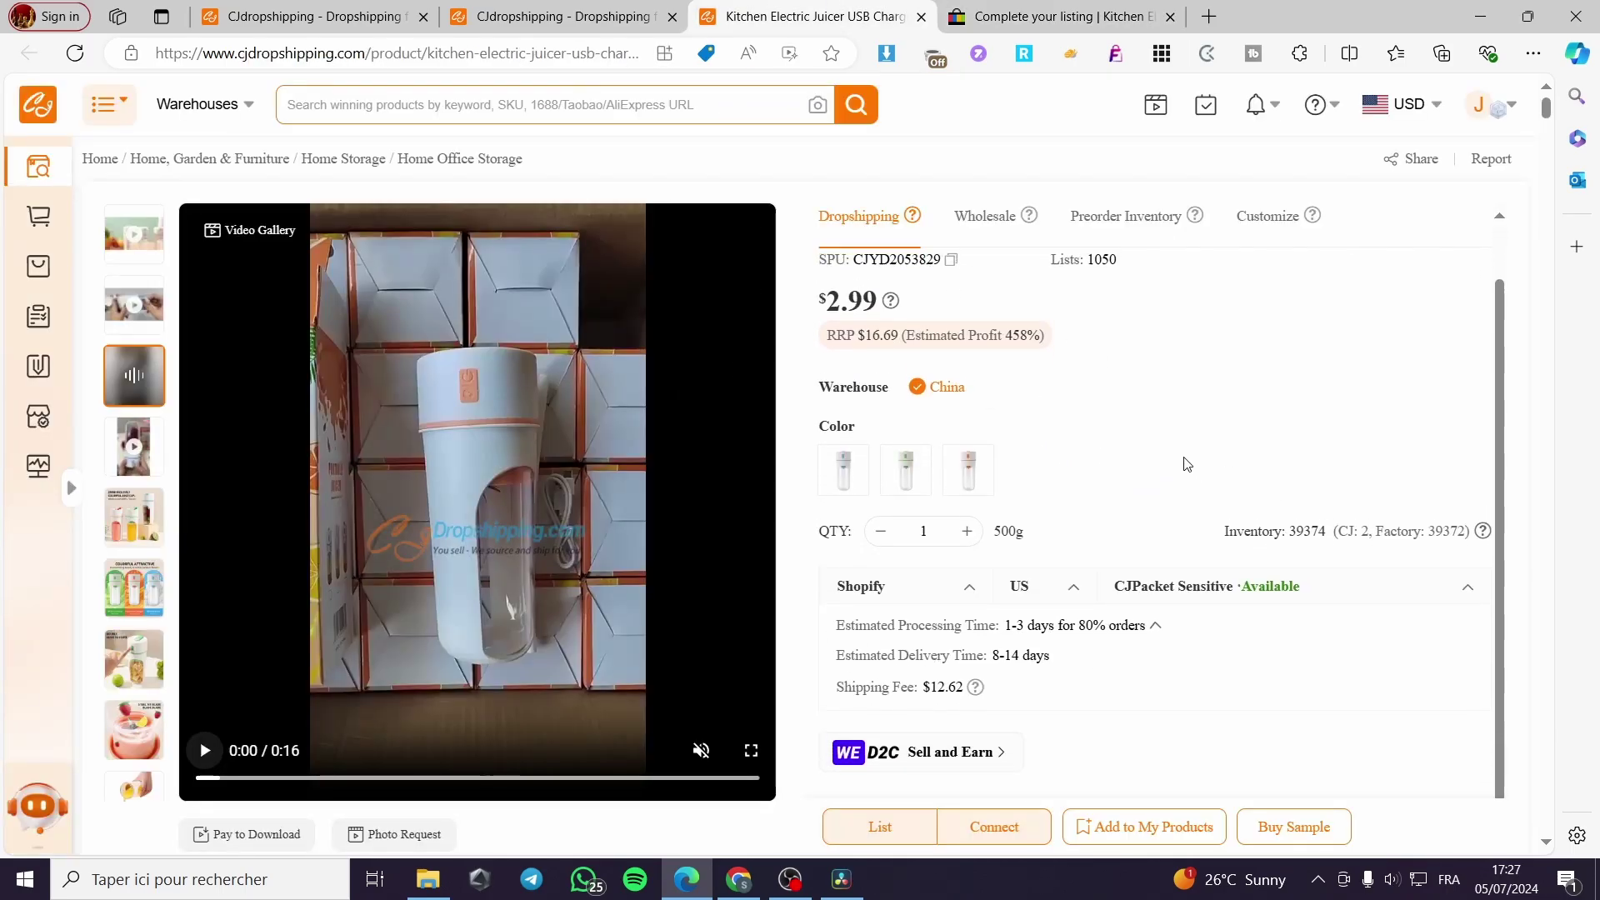
scroll(1187, 464, up, 1)
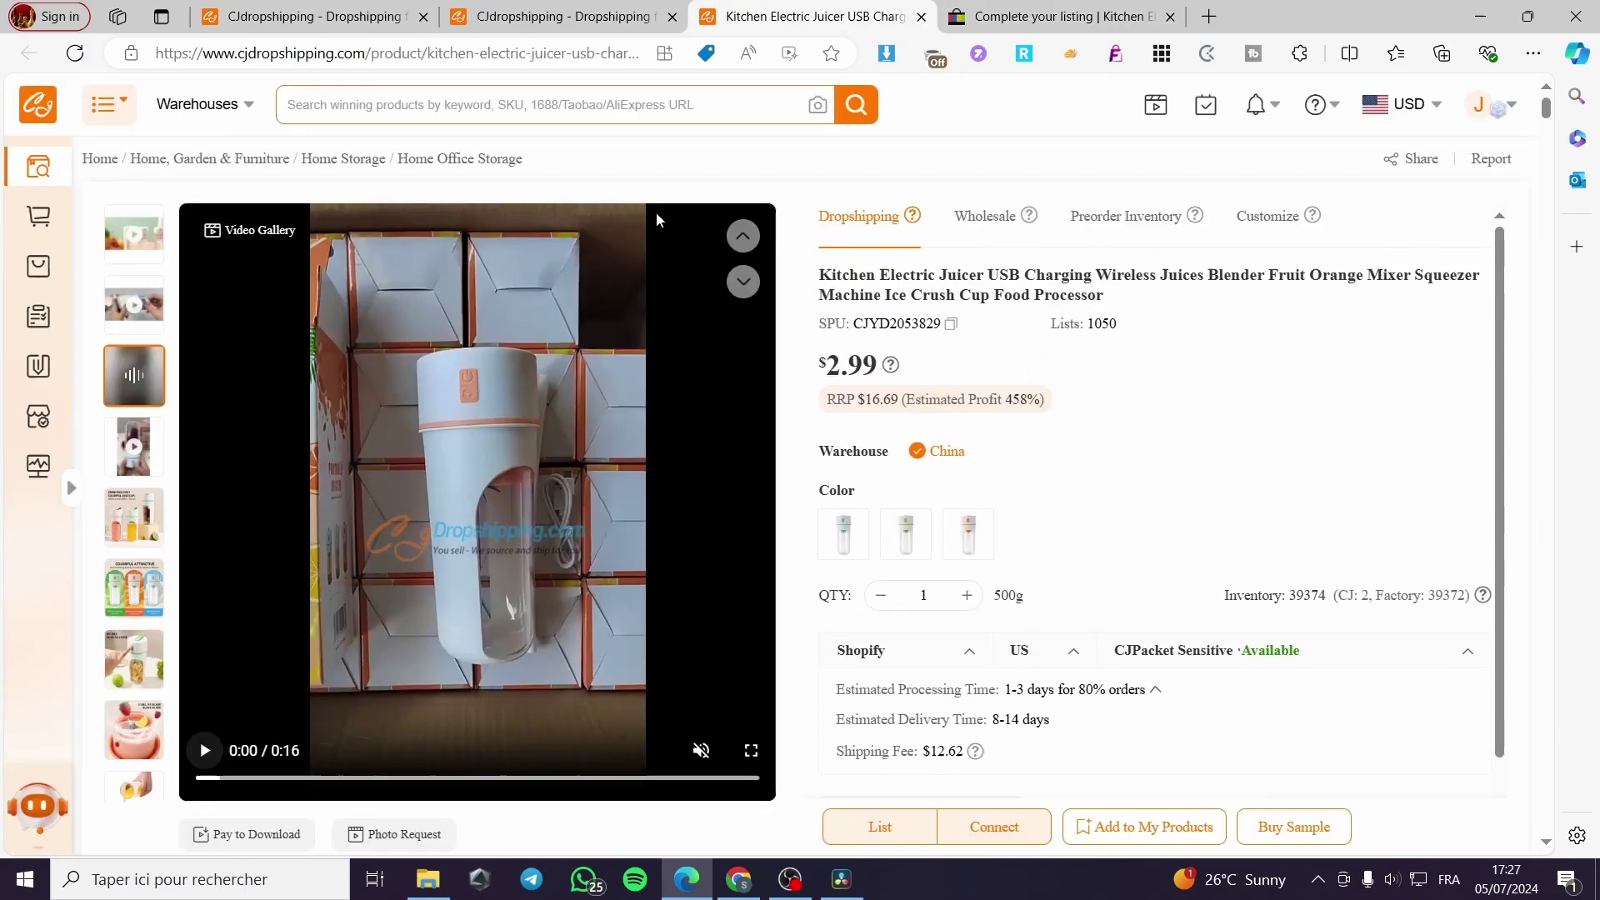
click(995, 6)
- Compare the listing's pricing and shipping sections against the CJ juicer product page
scroll(625, 525, down, 10)
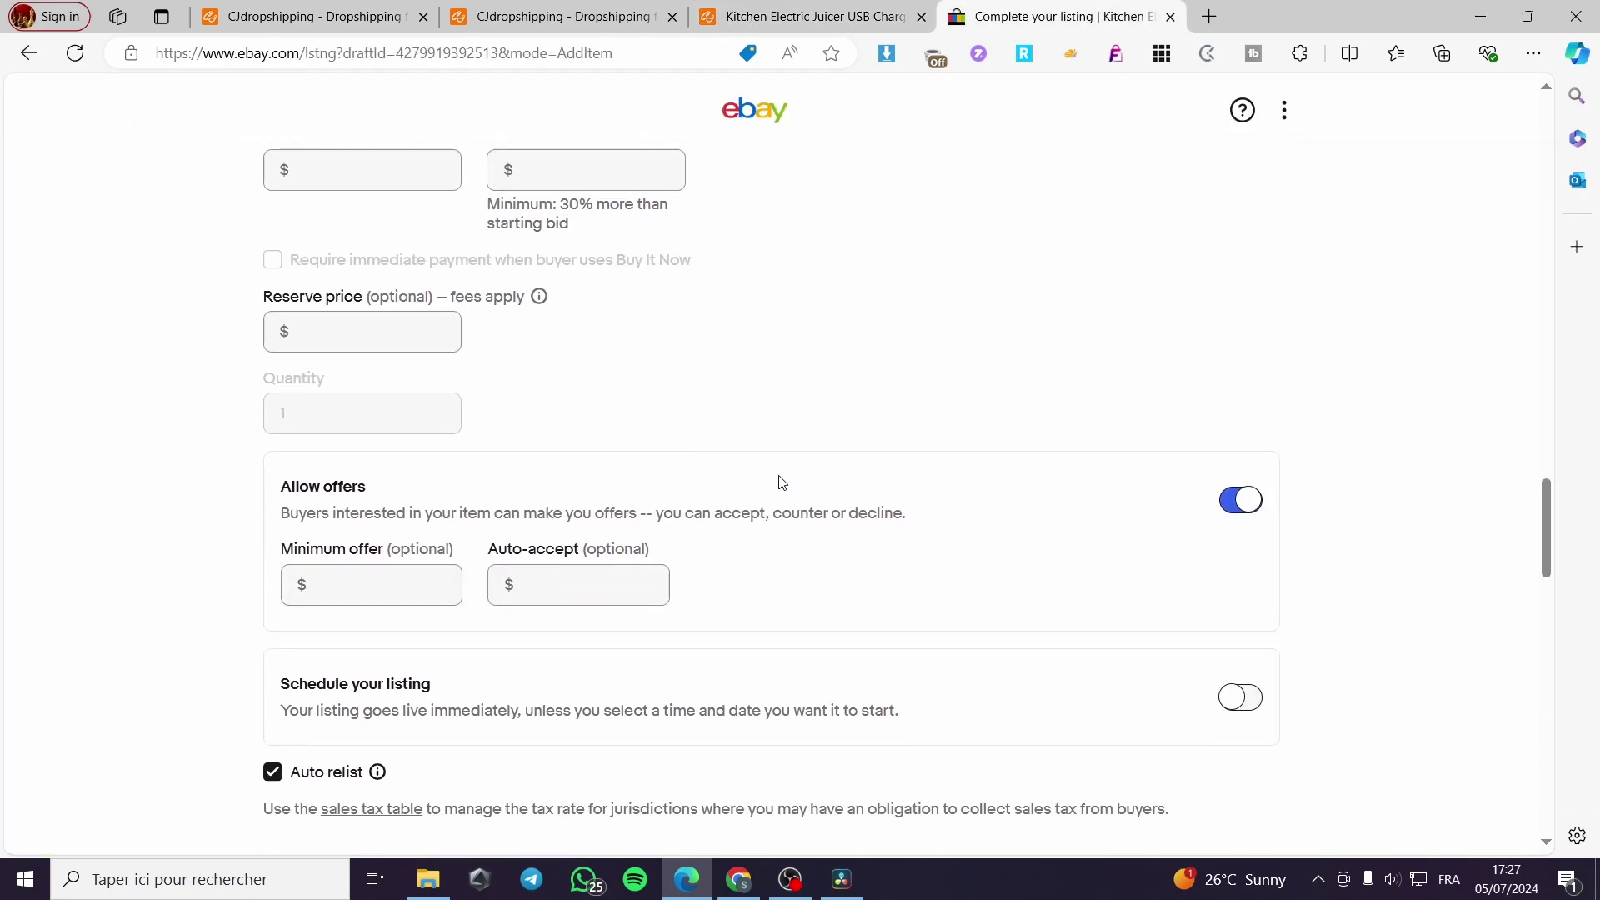
scroll(782, 481, up, 3)
click(798, 6)
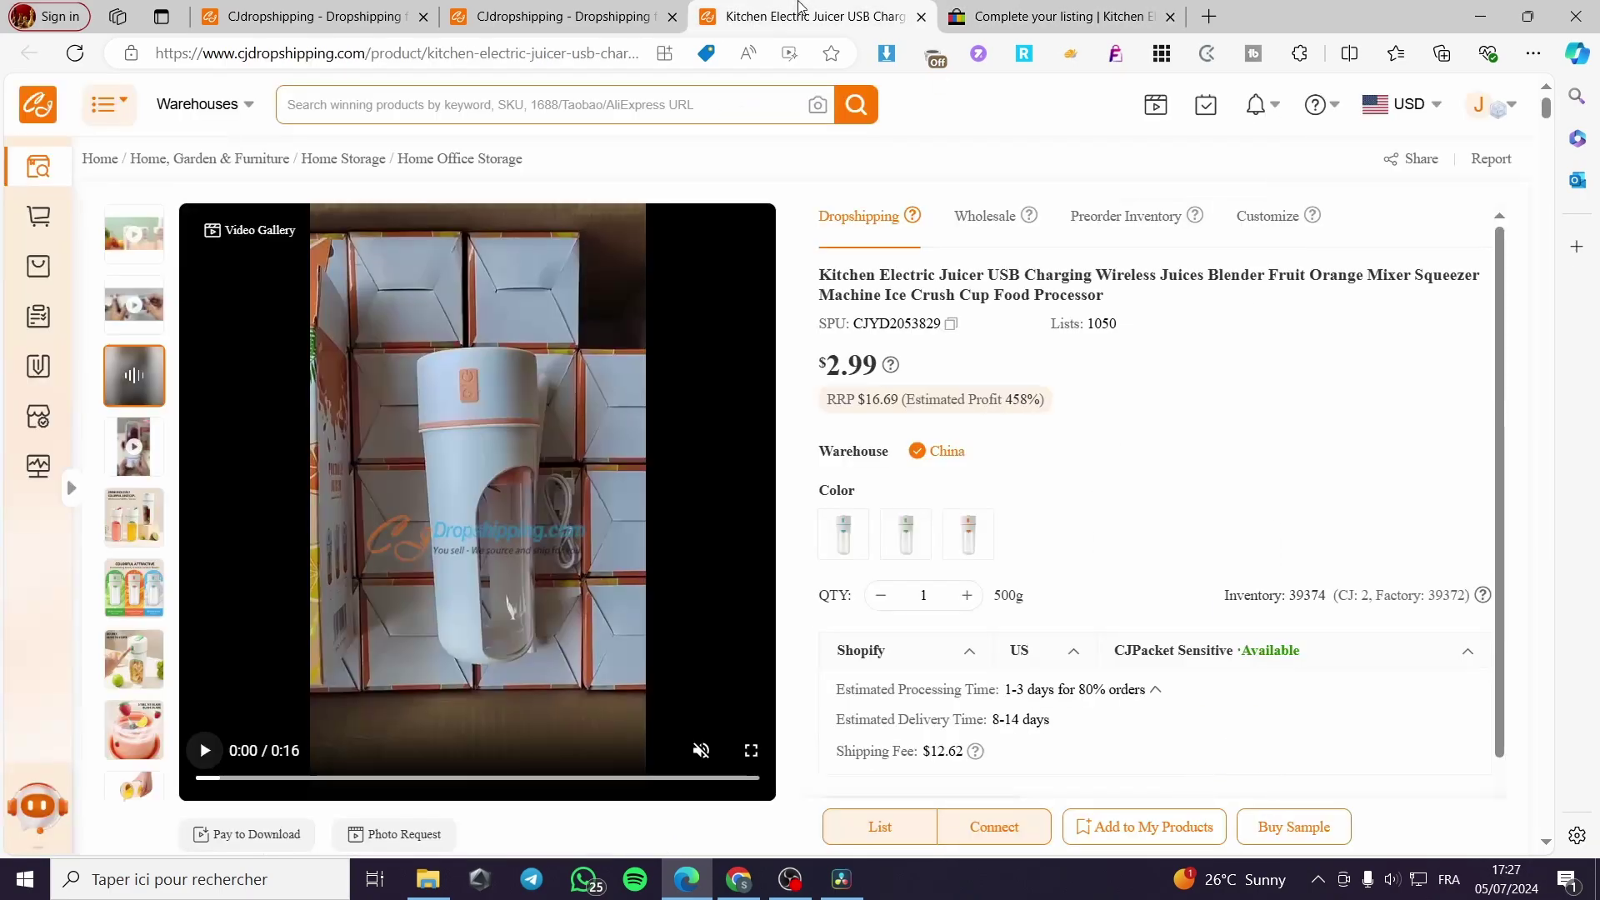
click(1043, 8)
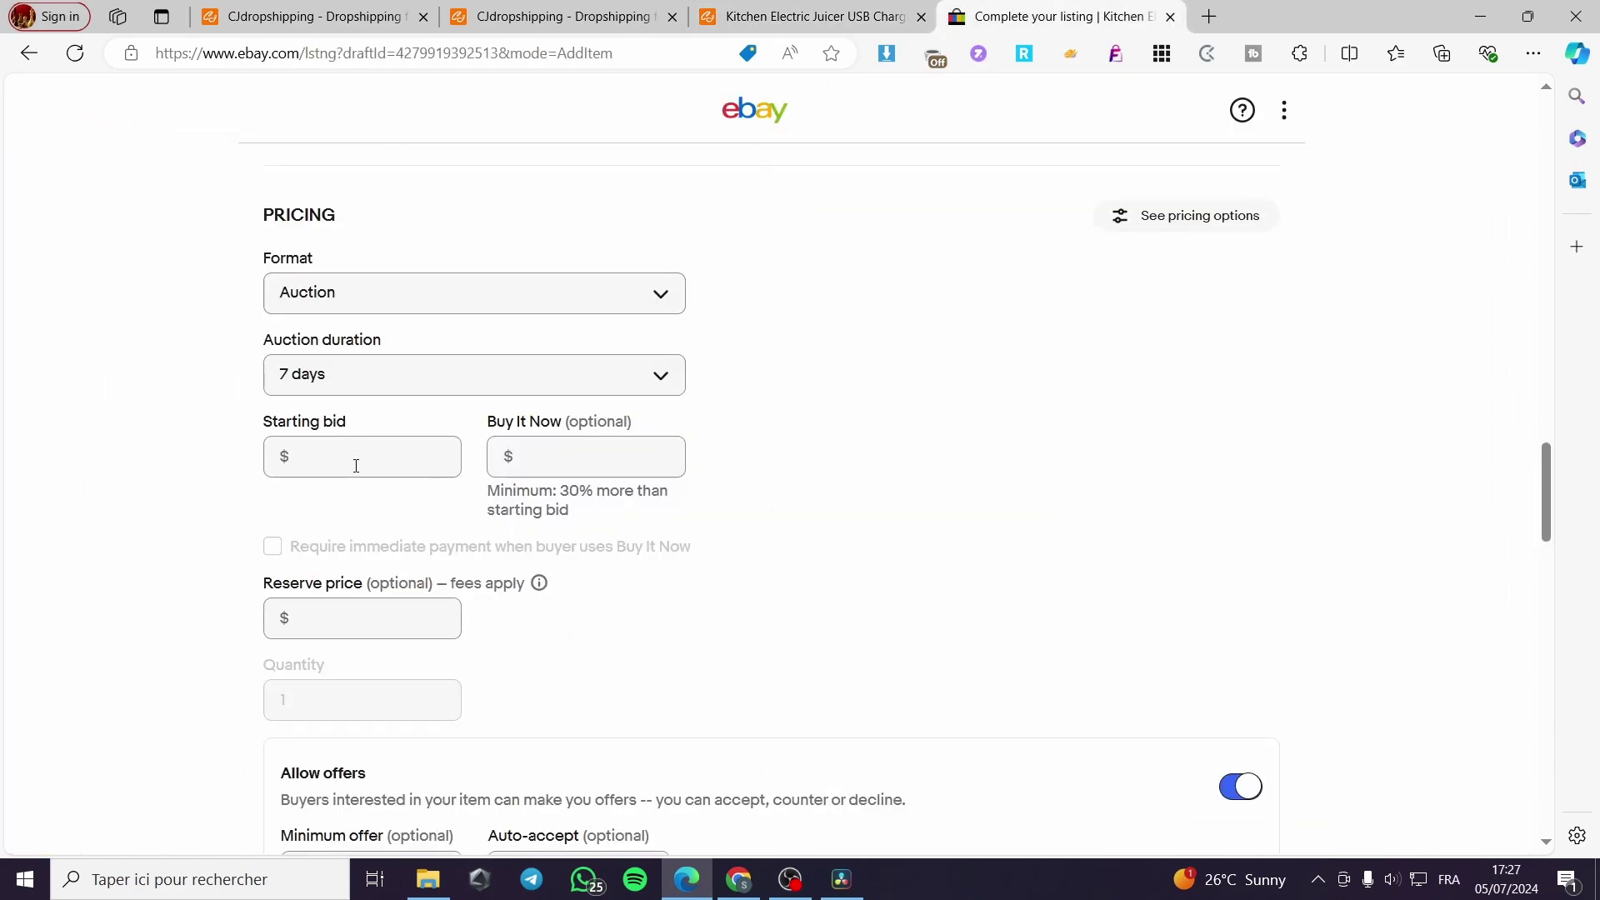
scroll(494, 633, down, 3)
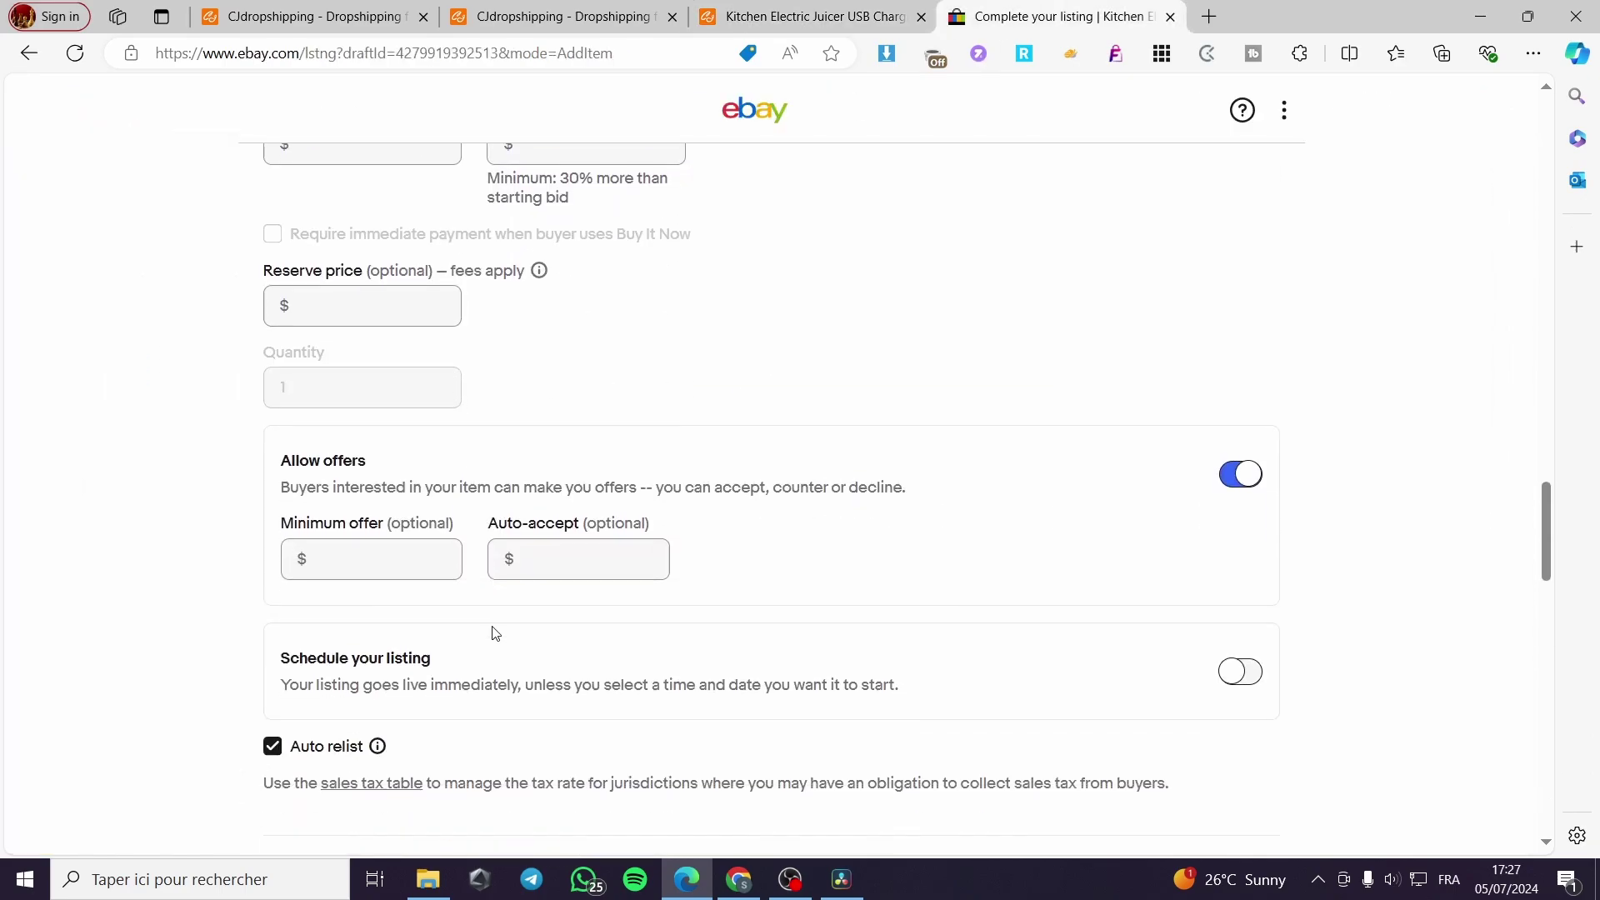
scroll(729, 662, down, 5)
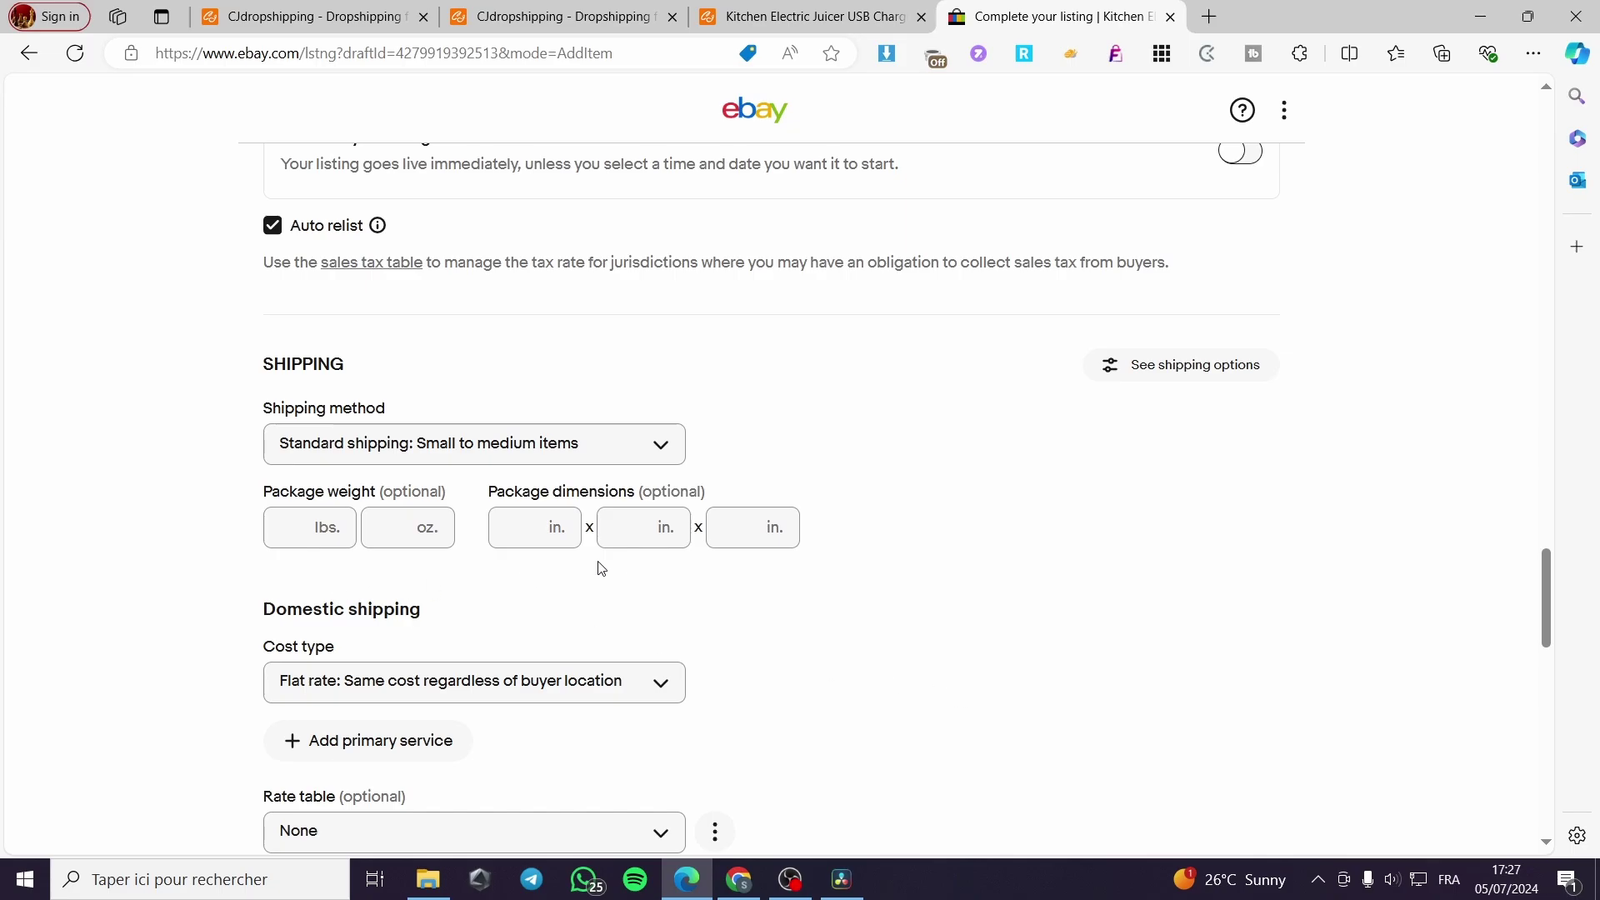
scroll(659, 575, down, 1)
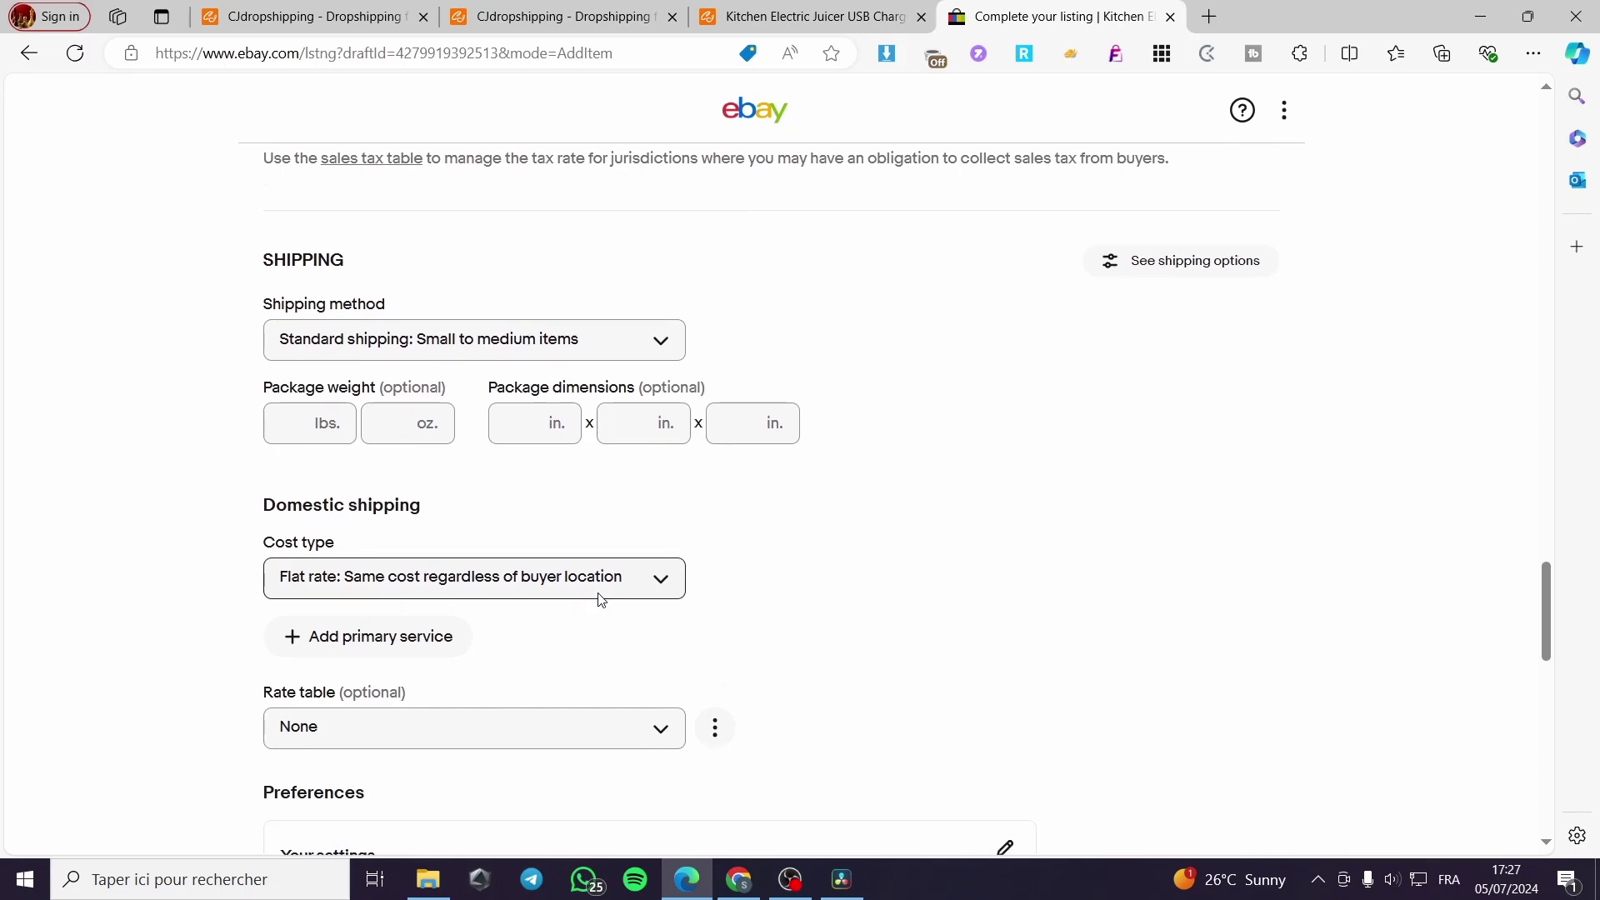
scroll(600, 600, down, 1)
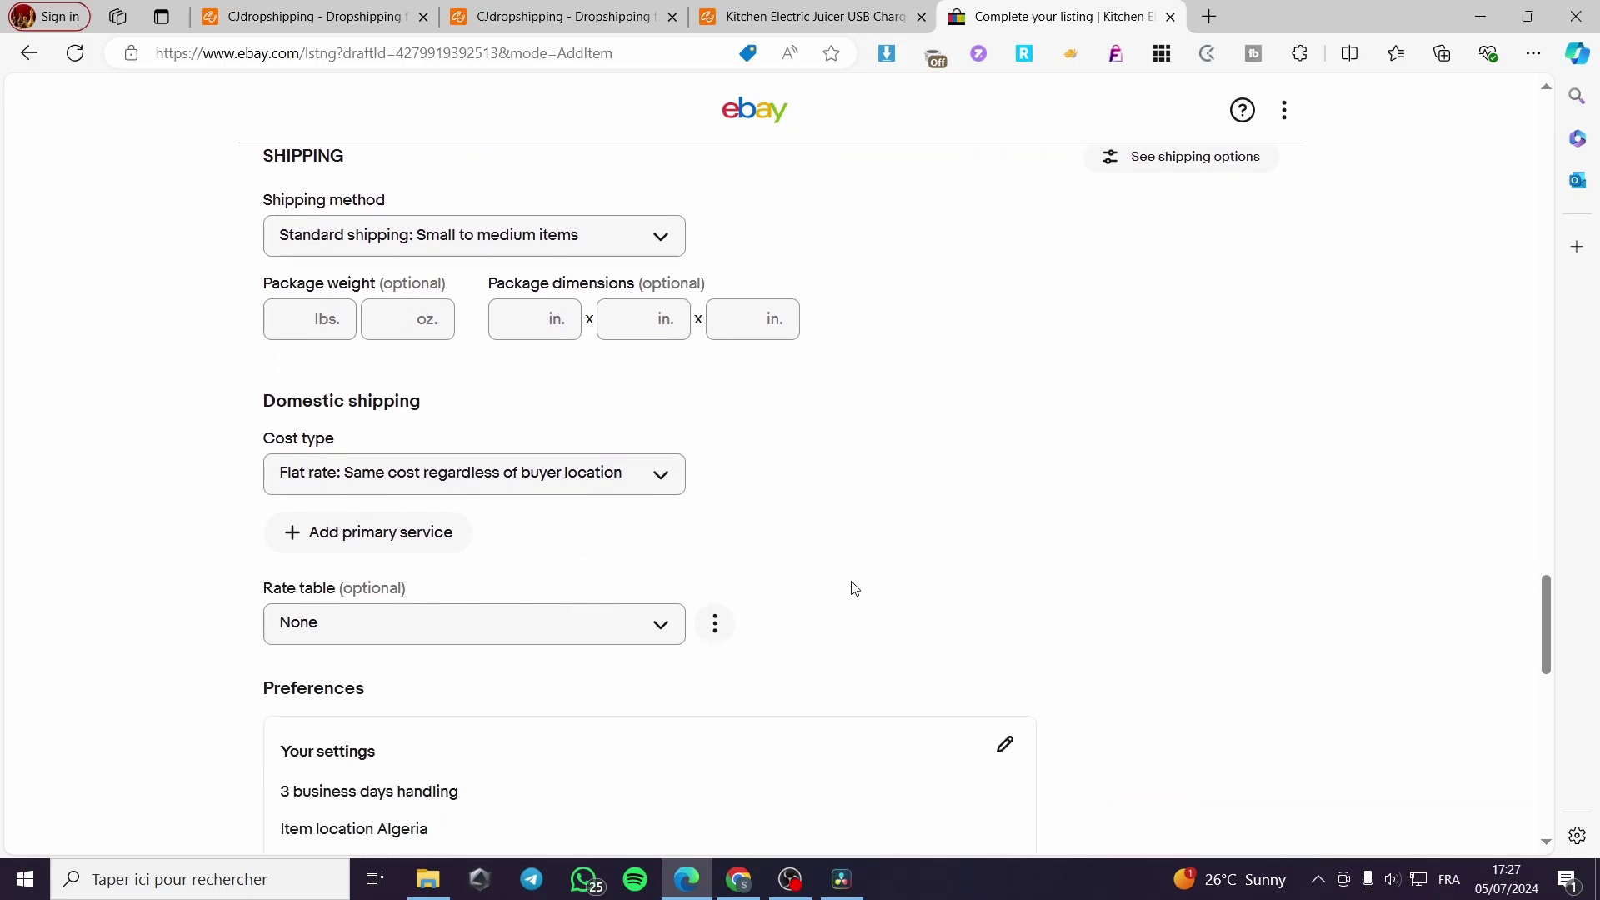
- Recheck the CJ juicer page, then abandon the draft via the eBay logo
click(812, 17)
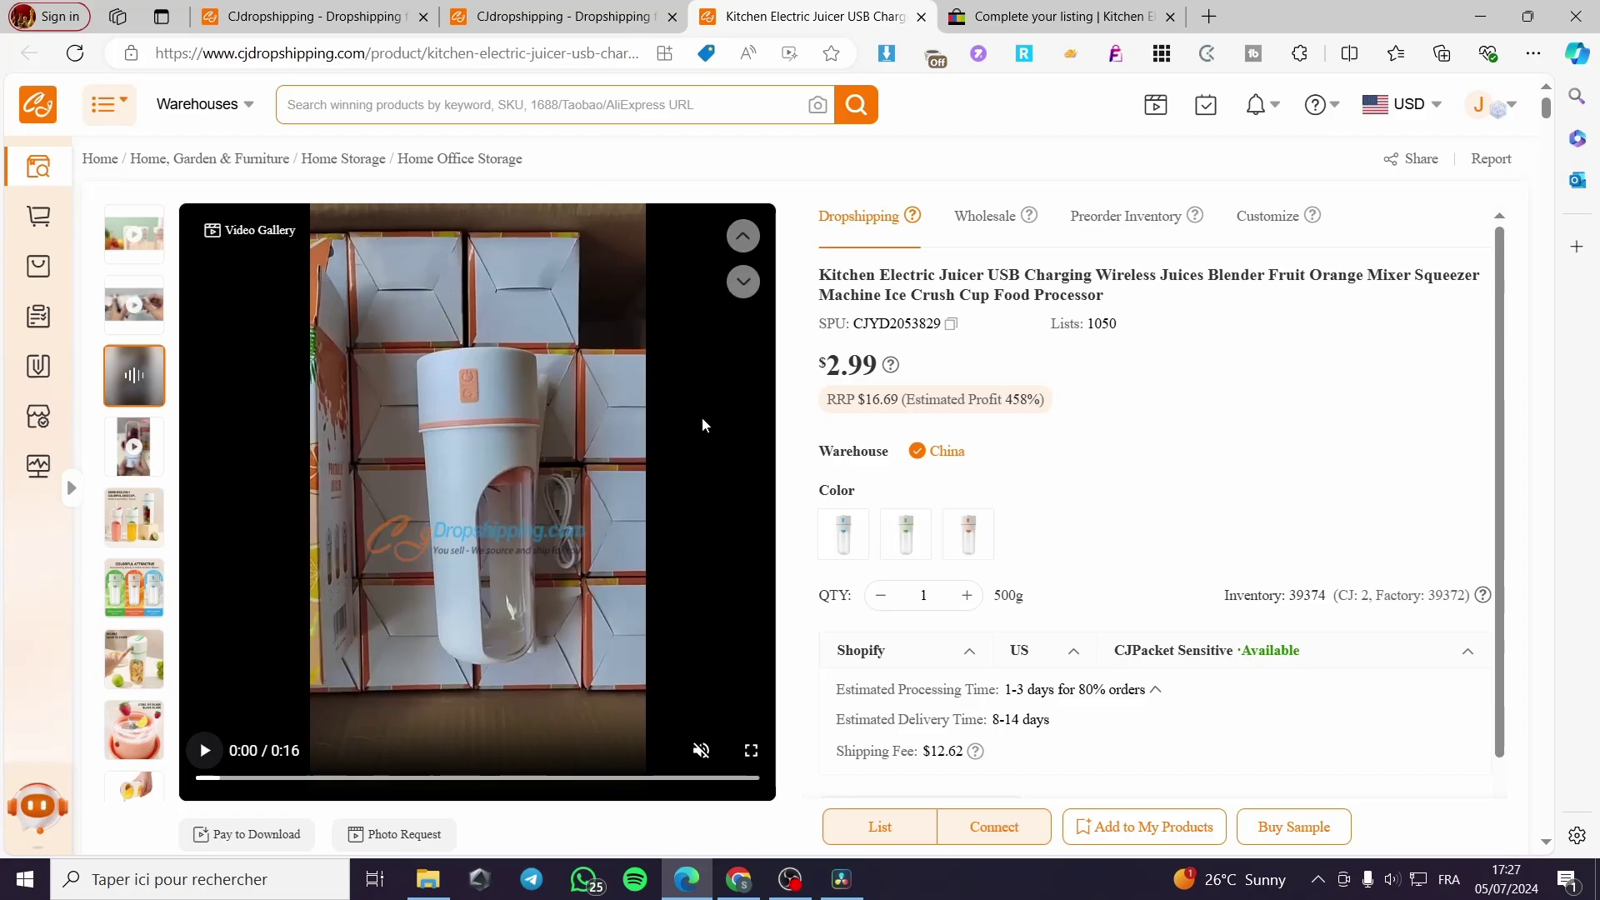
click(1062, 15)
scroll(1186, 452, up, 8)
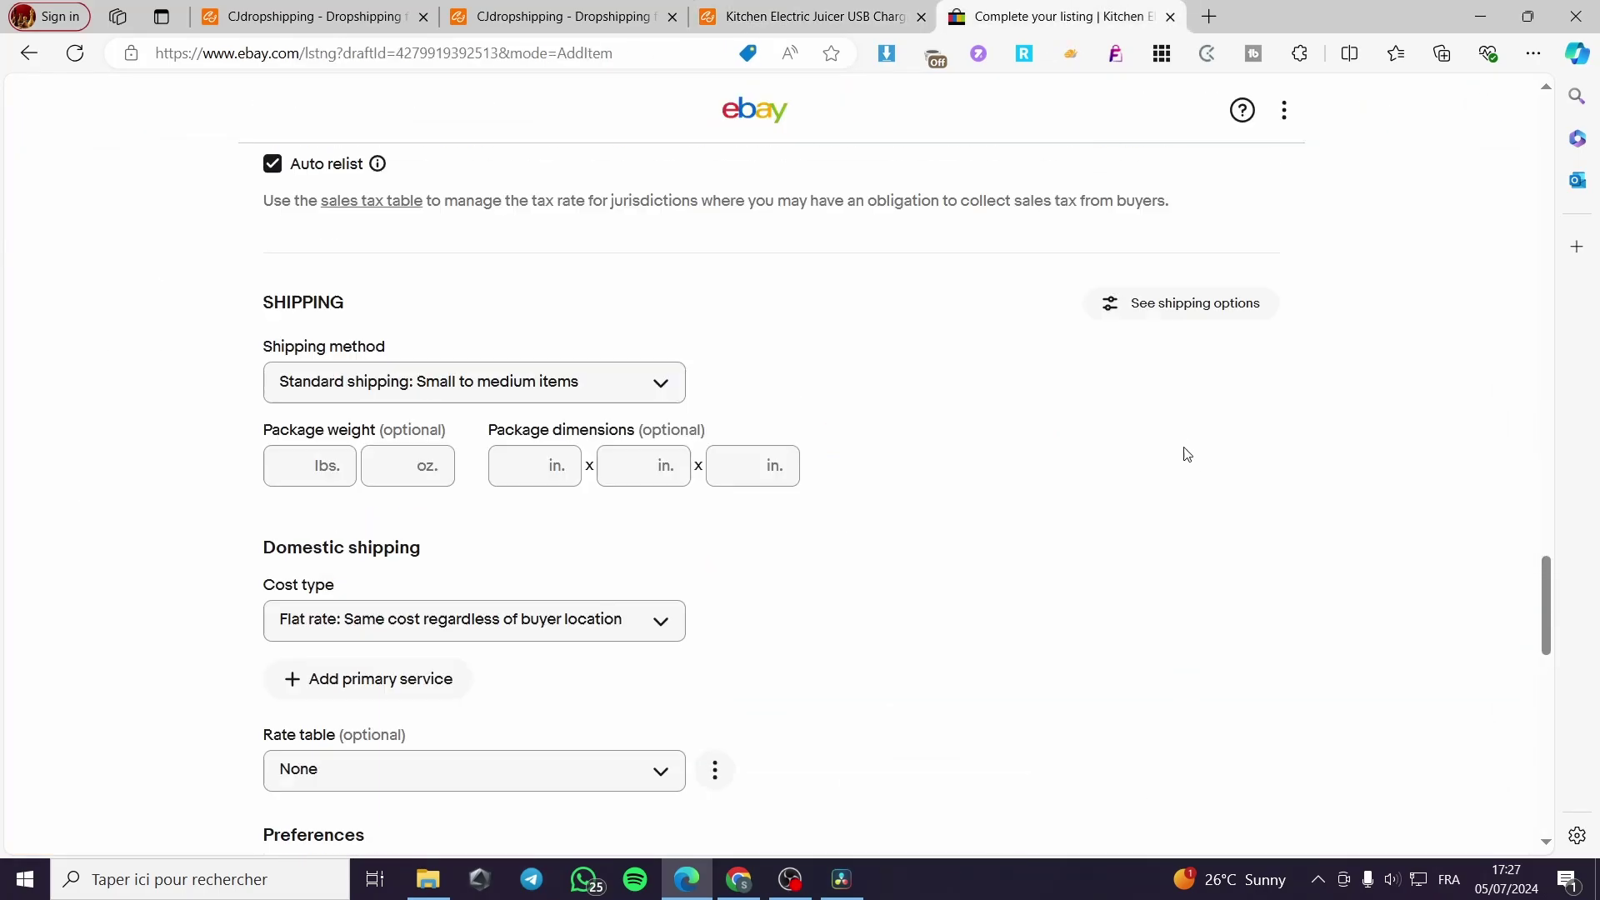
drag(1545, 507, 1543, 142)
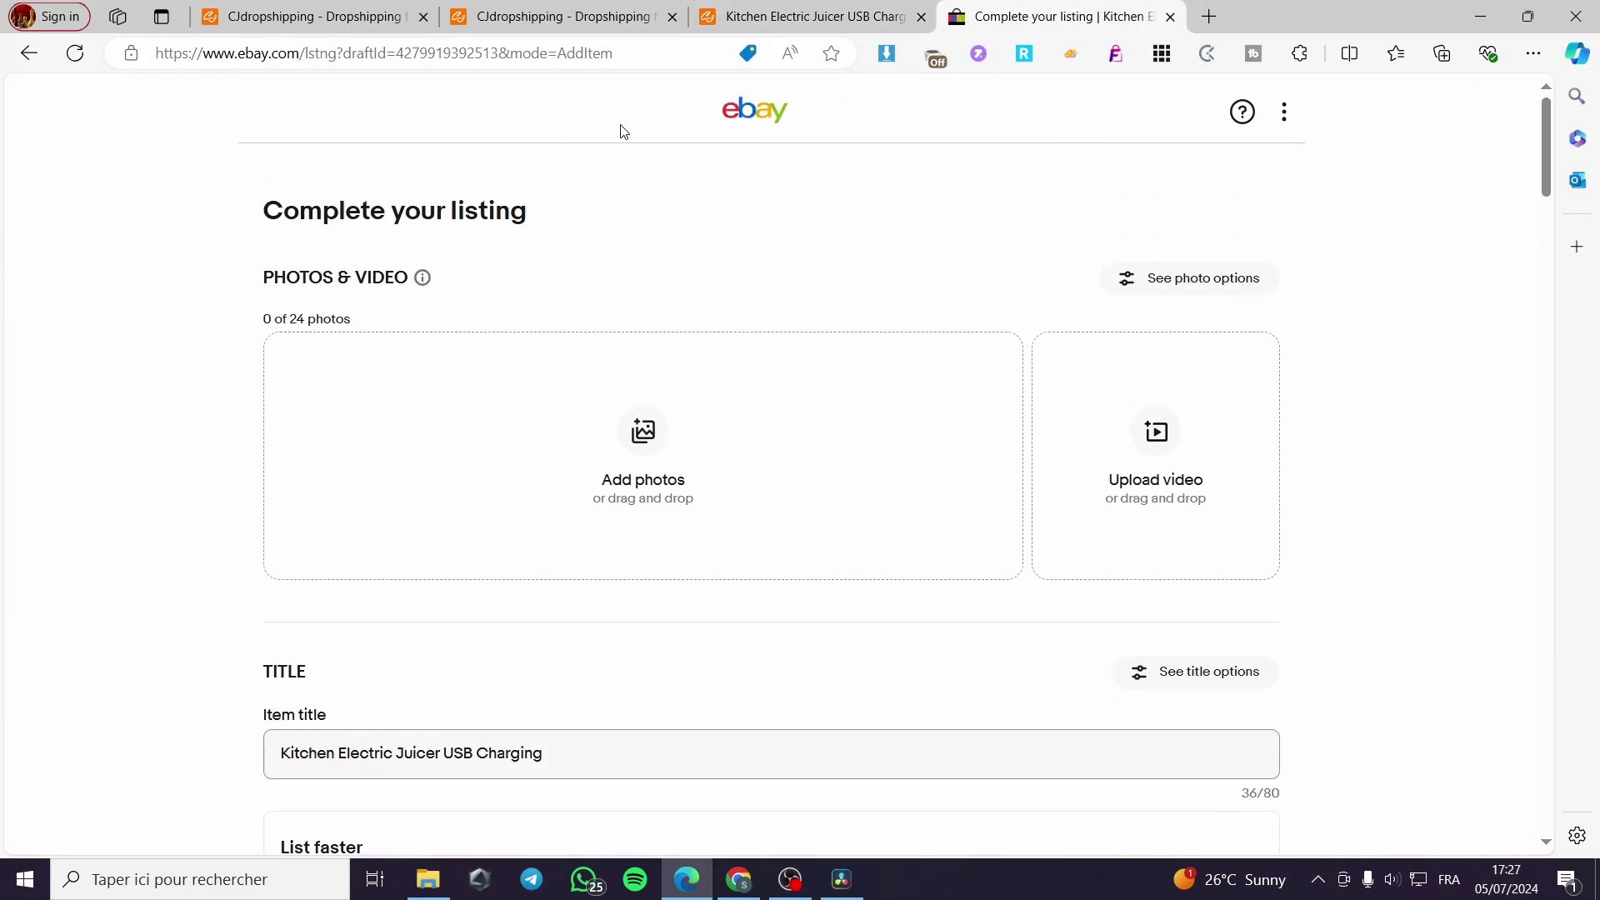
click(738, 123)
- Add the $2.99 juicer to My Products and view its seventh and fifth images
click(929, 24)
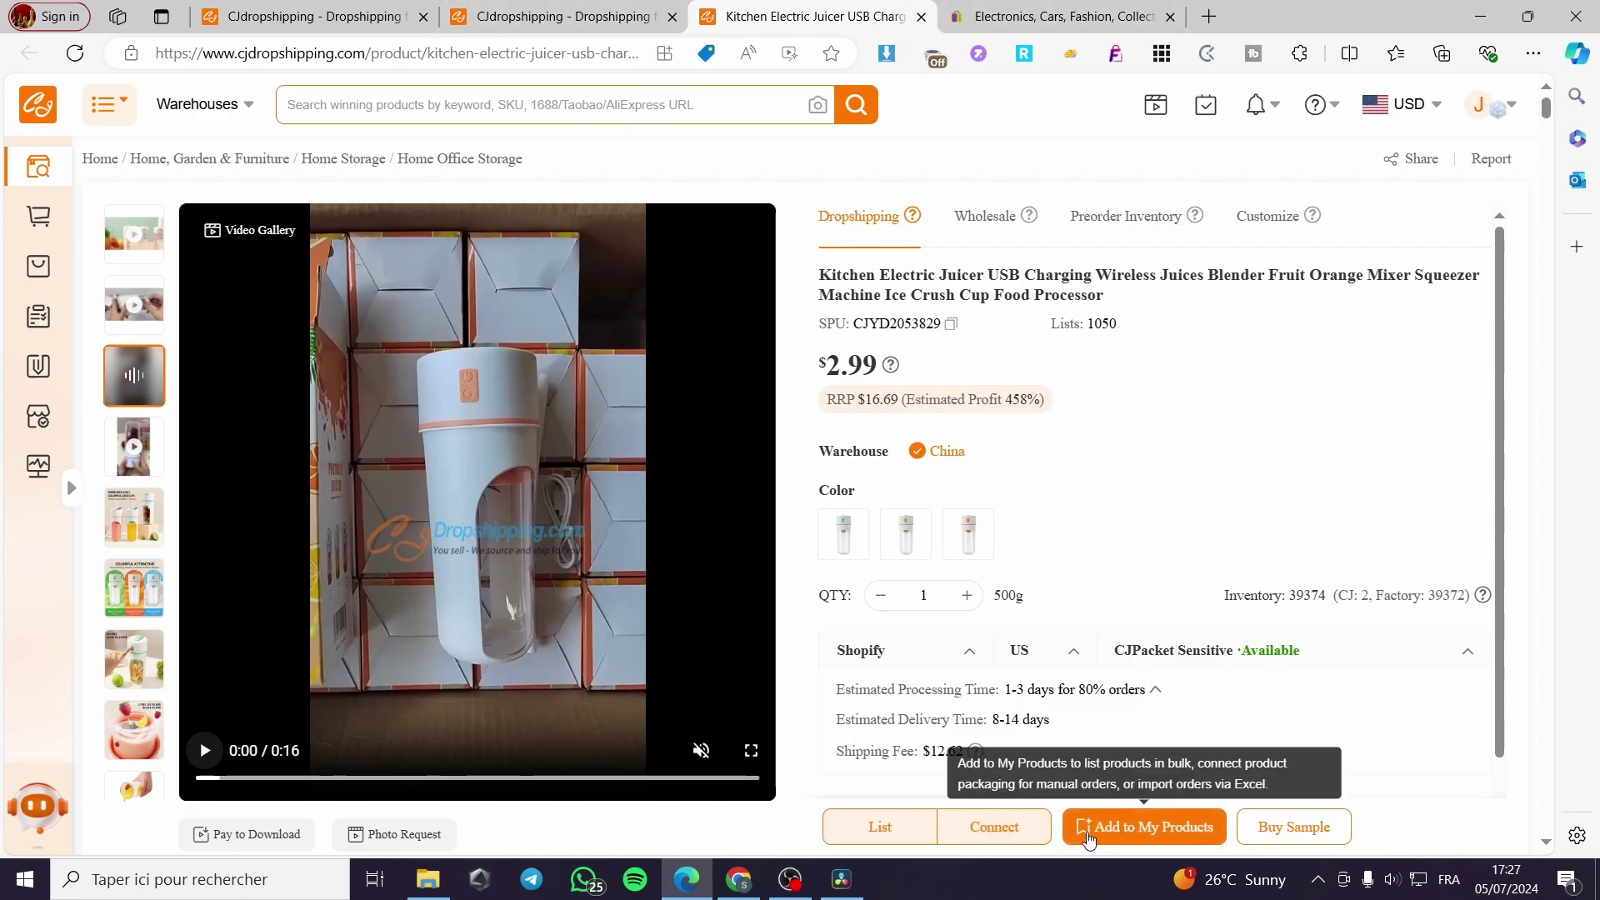
click(1125, 836)
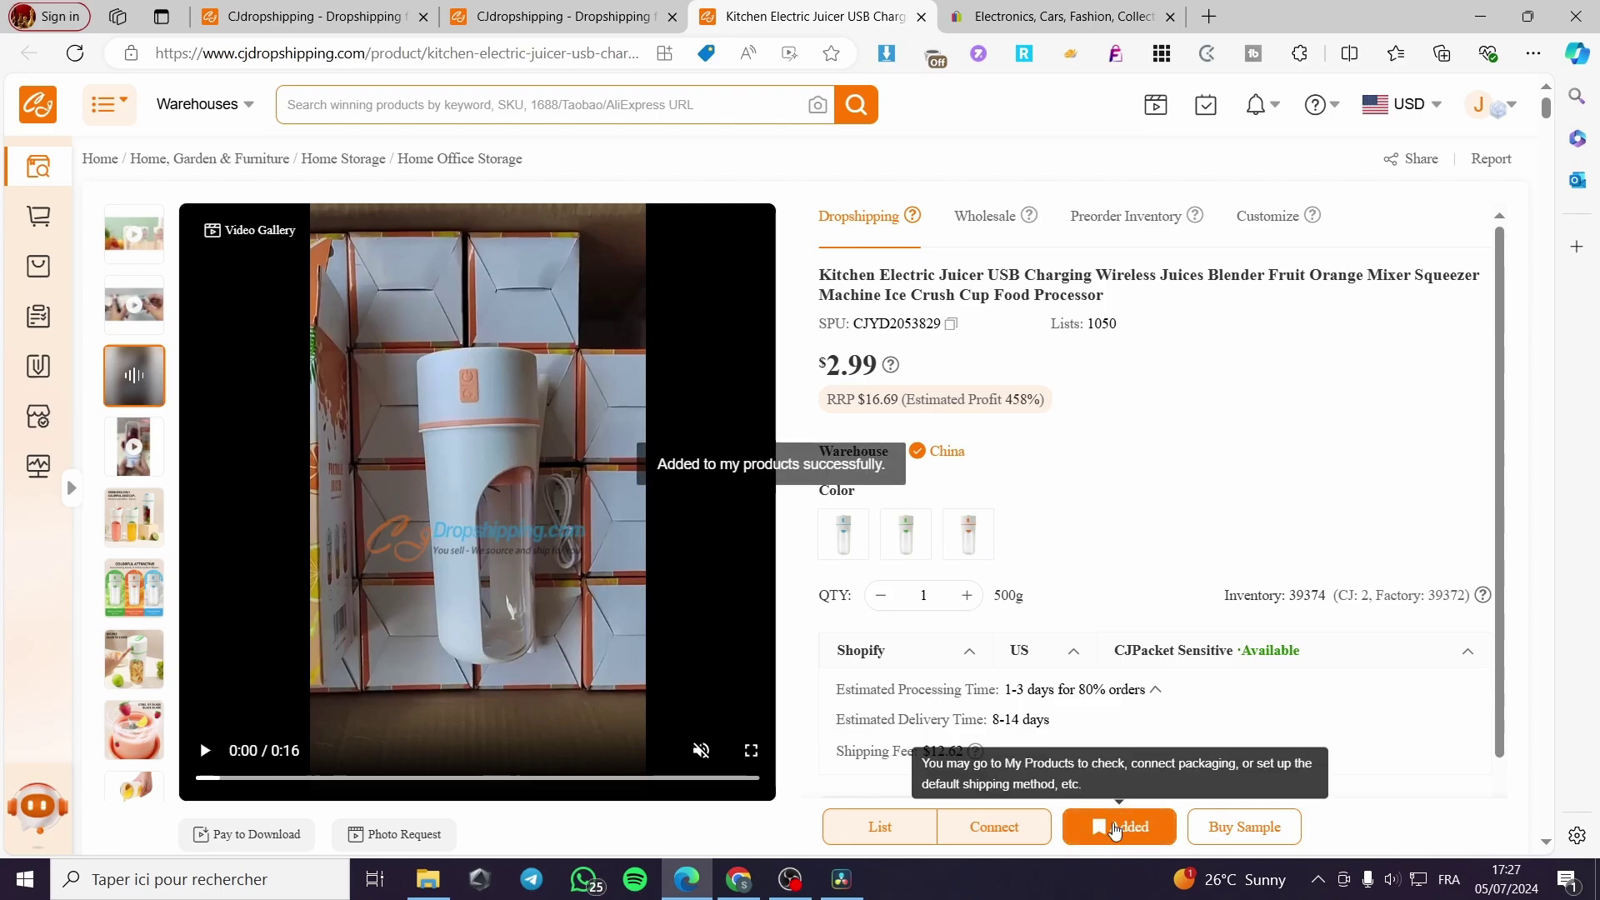
click(133, 658)
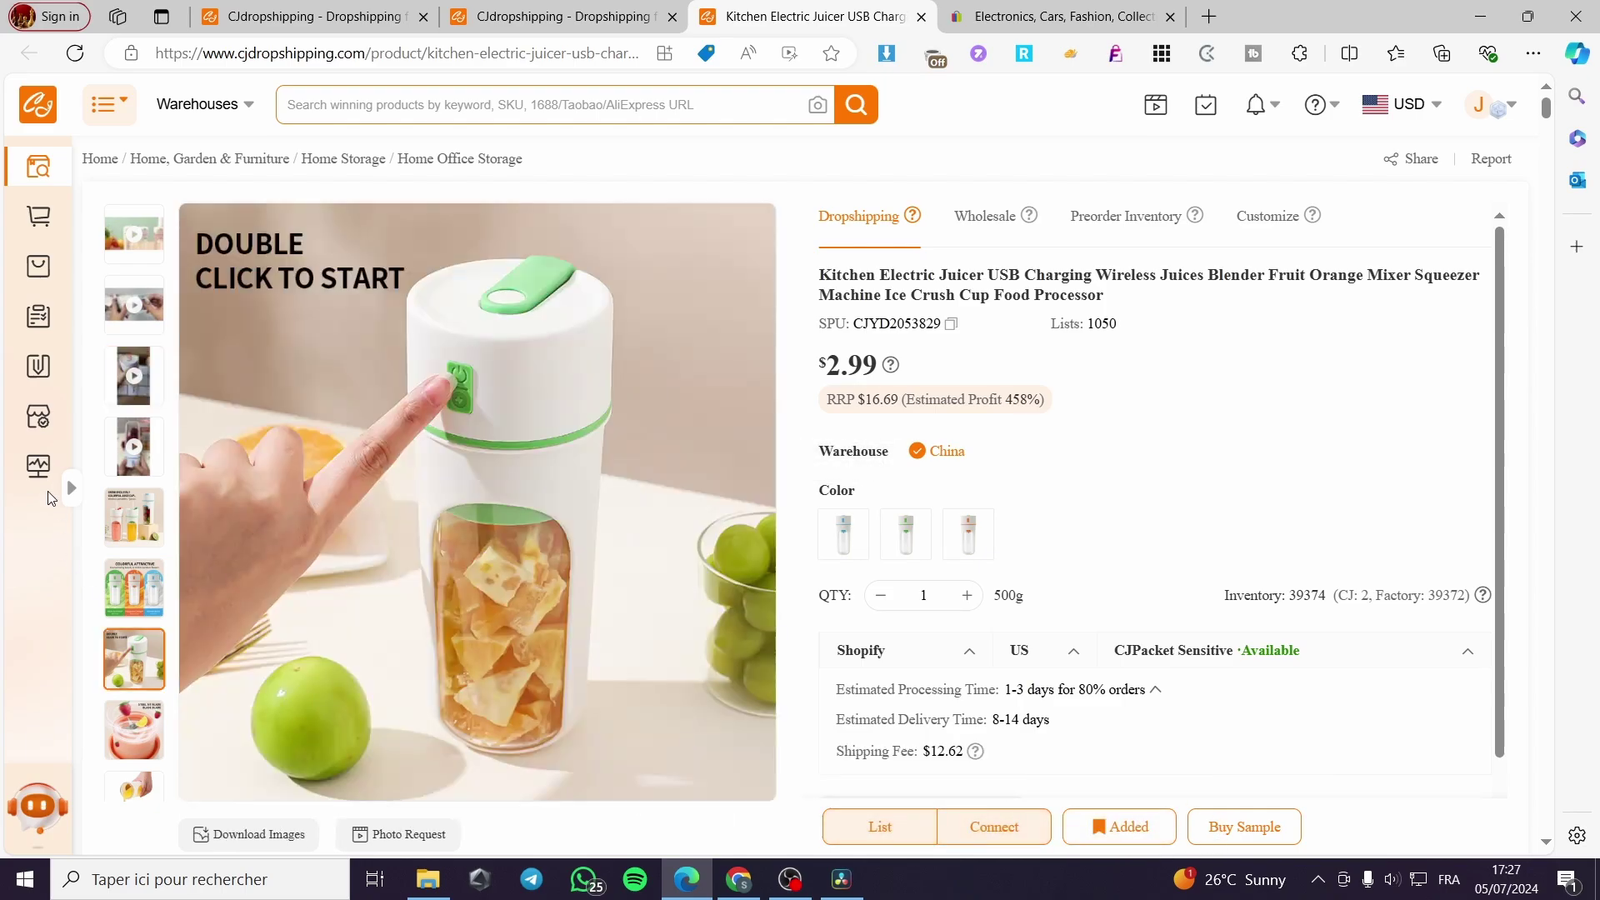
click(133, 517)
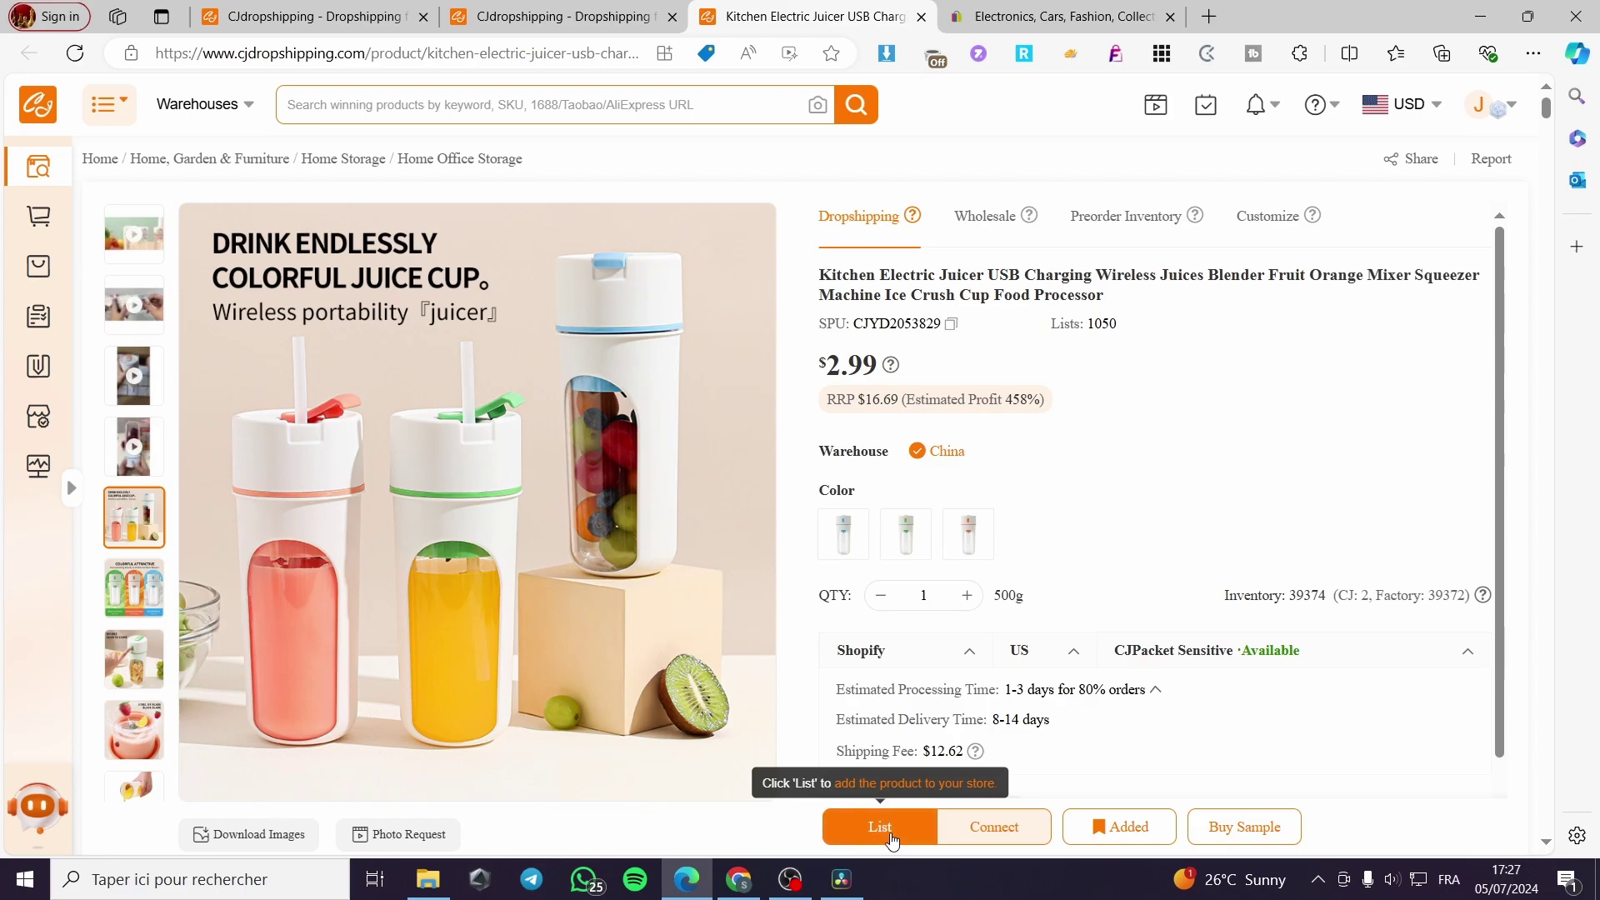
- Start a manual listing of the juicer and choose the connected eBay store as destination
click(881, 827)
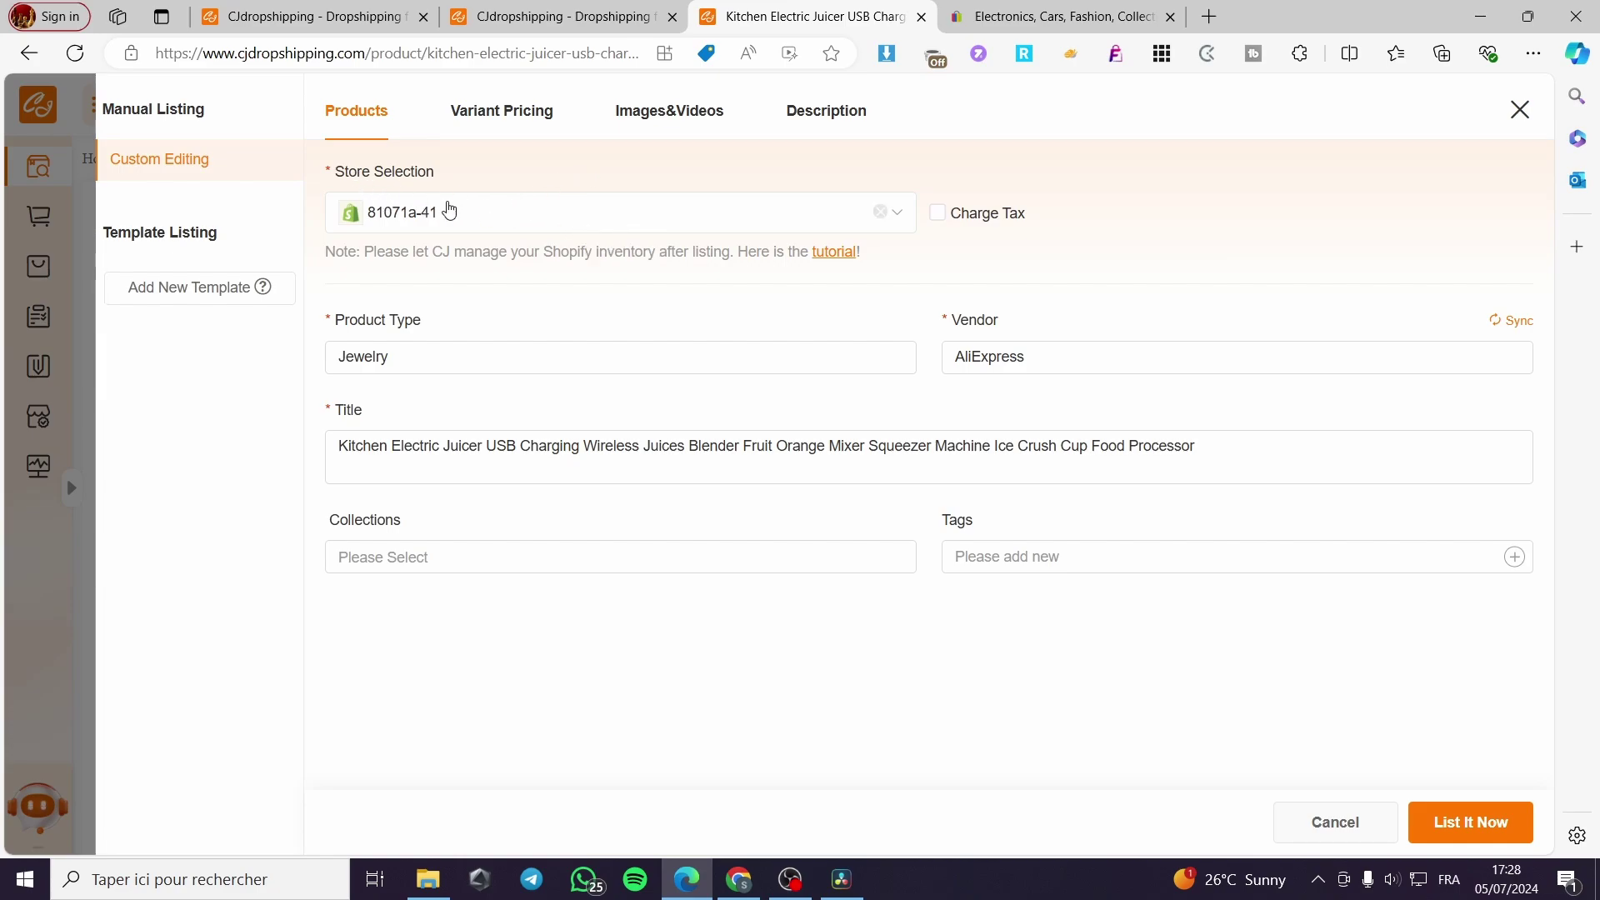
click(559, 219)
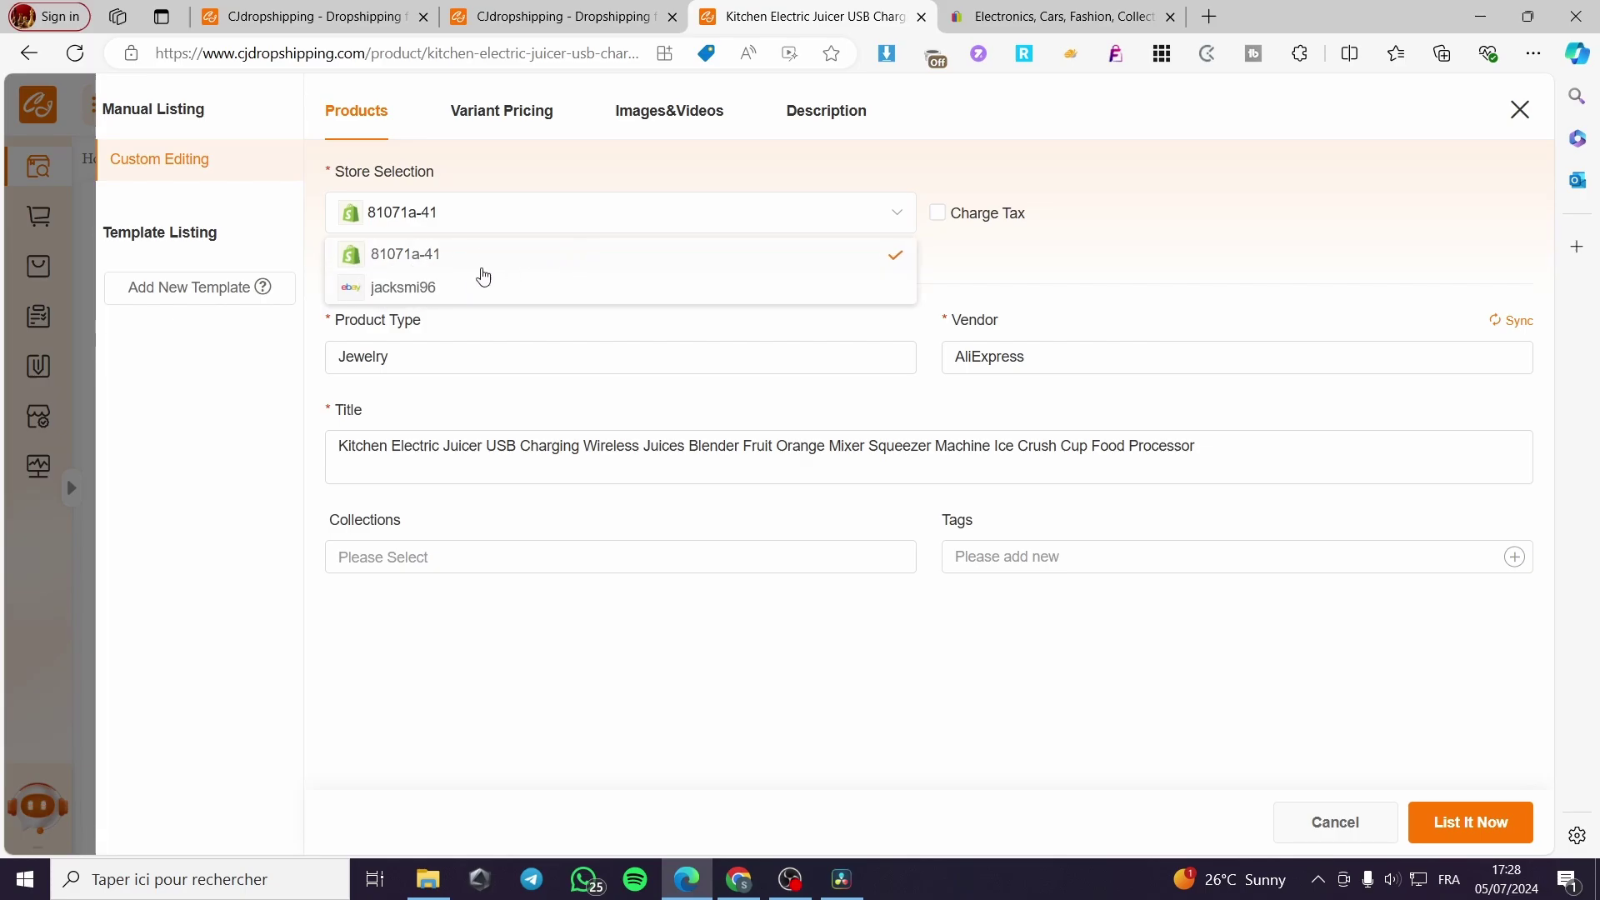
click(393, 288)
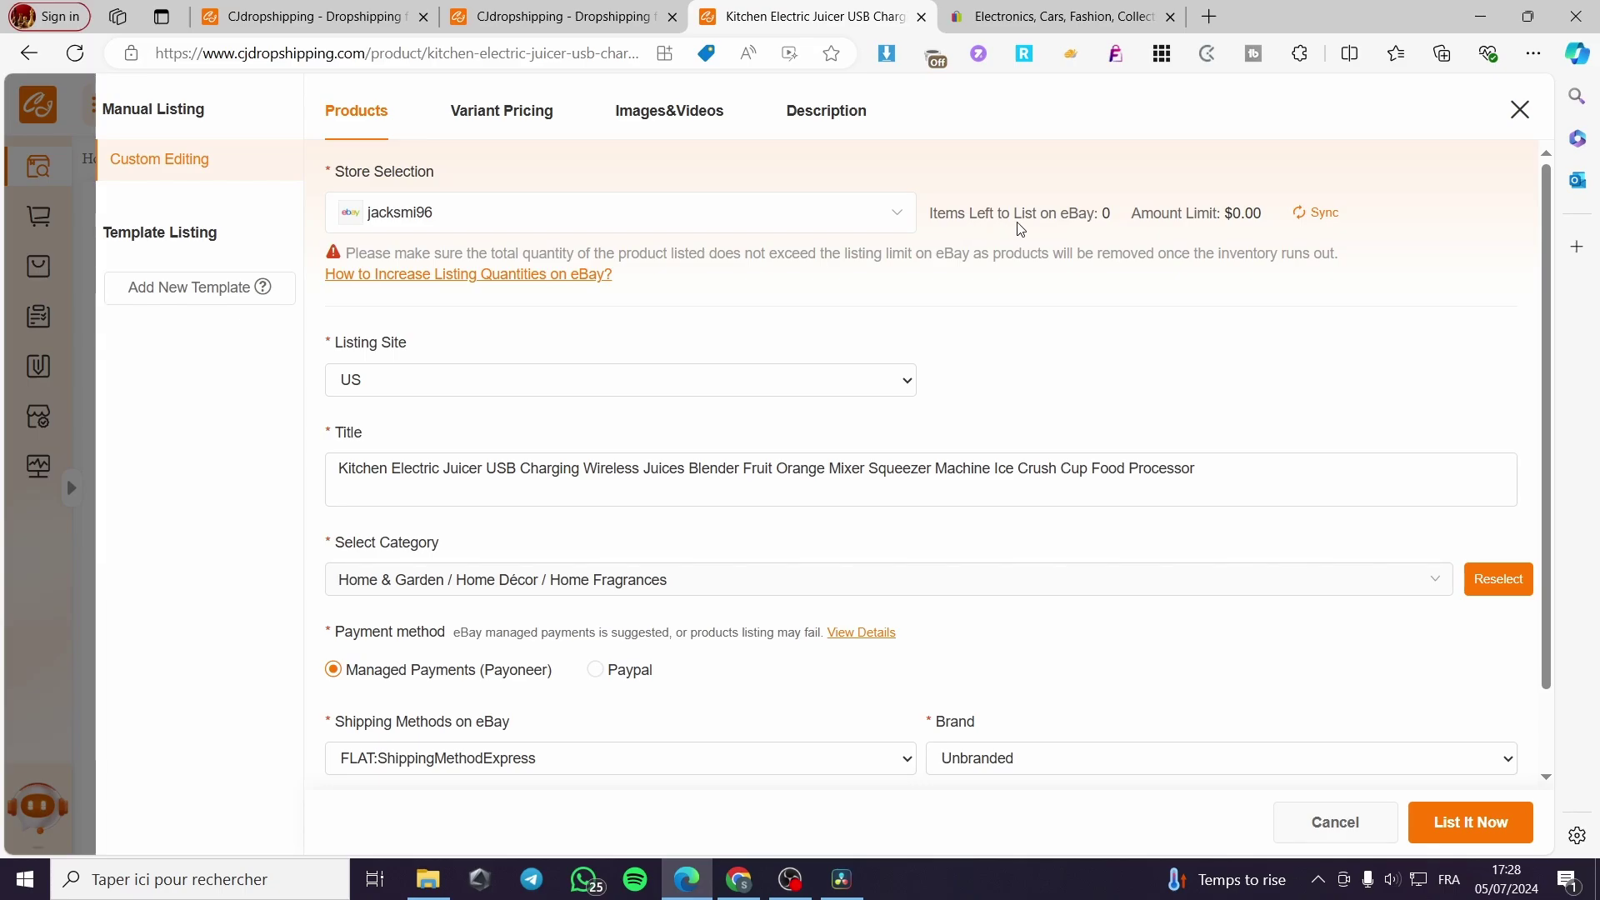
- Review the prefilled title and eBay fields, then switch over to the eBay tab
scroll(1306, 445, down, 1)
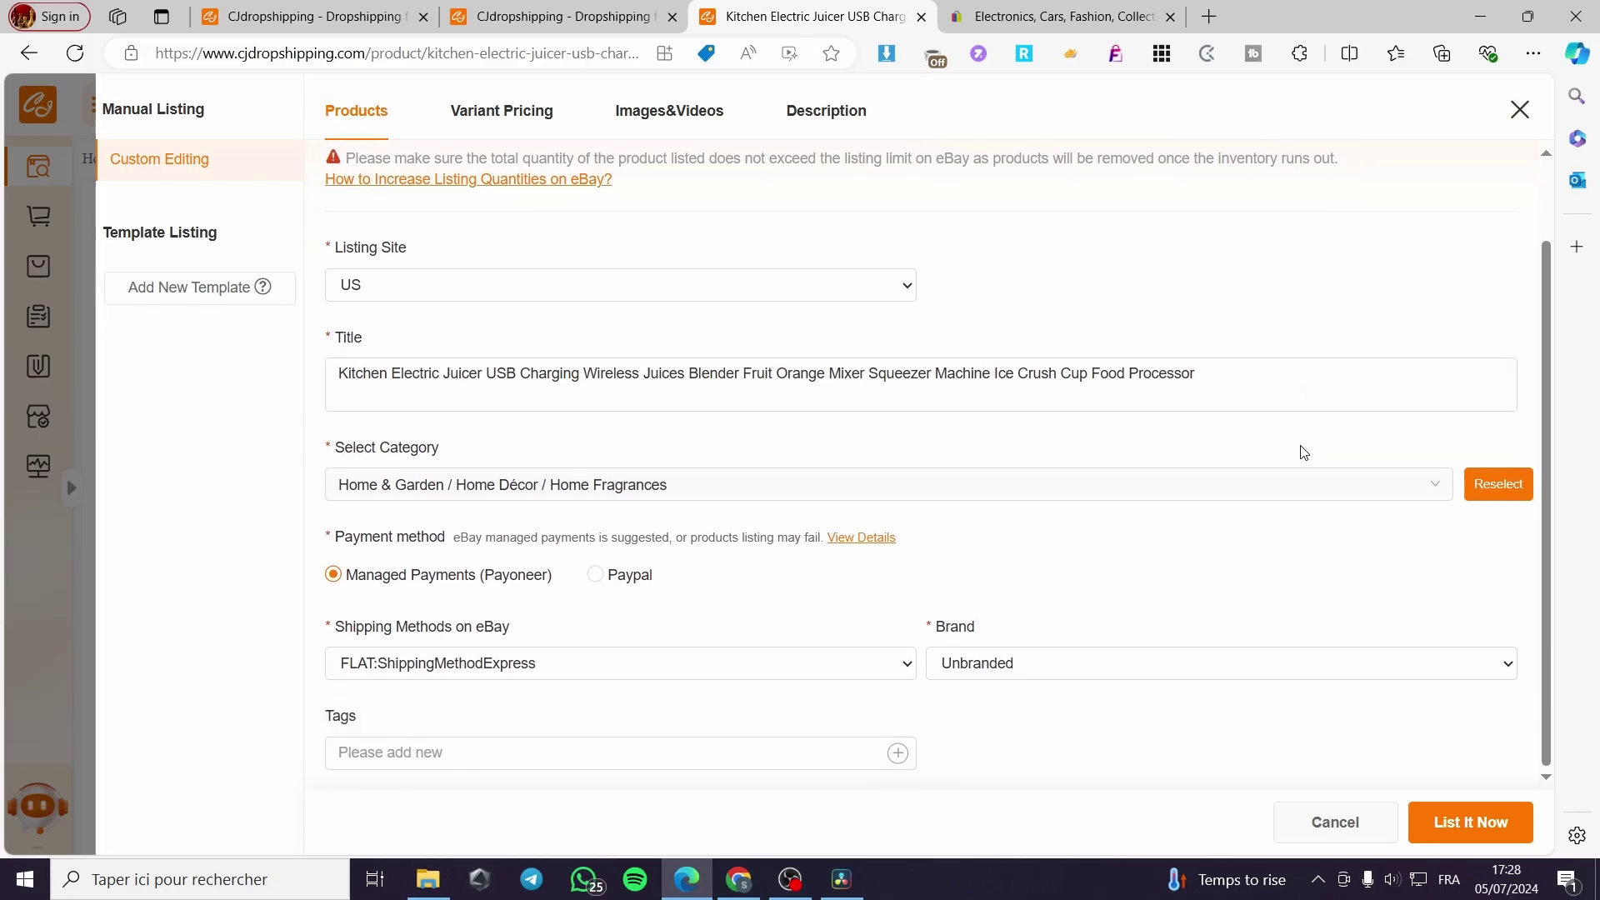
scroll(1307, 446, up, 1)
click(780, 473)
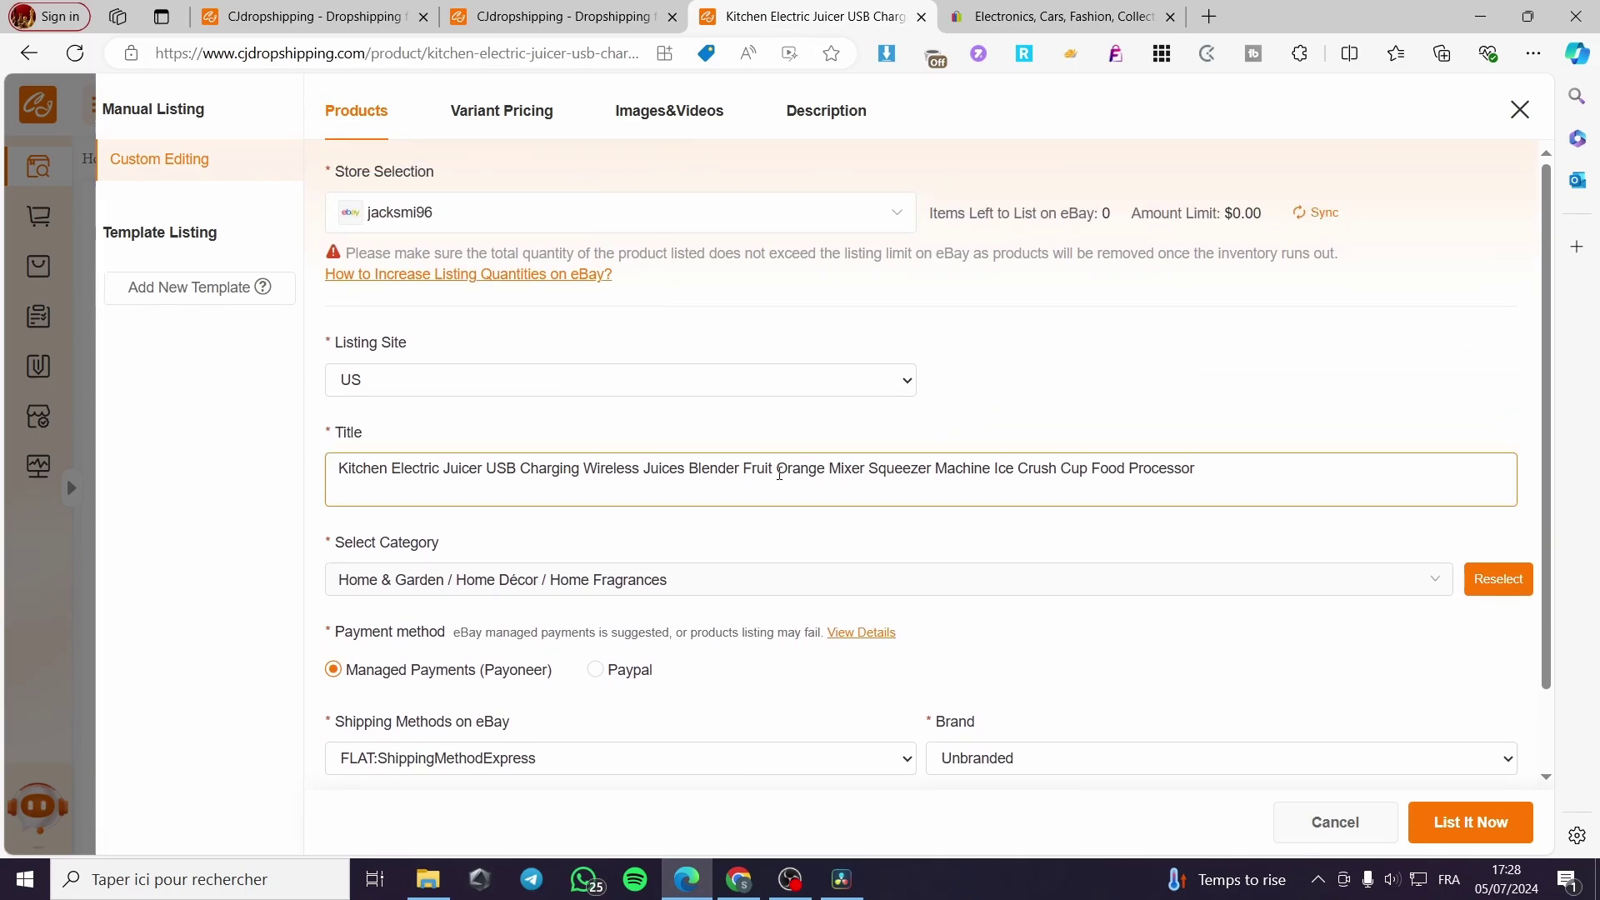
scroll(734, 462, down, 1)
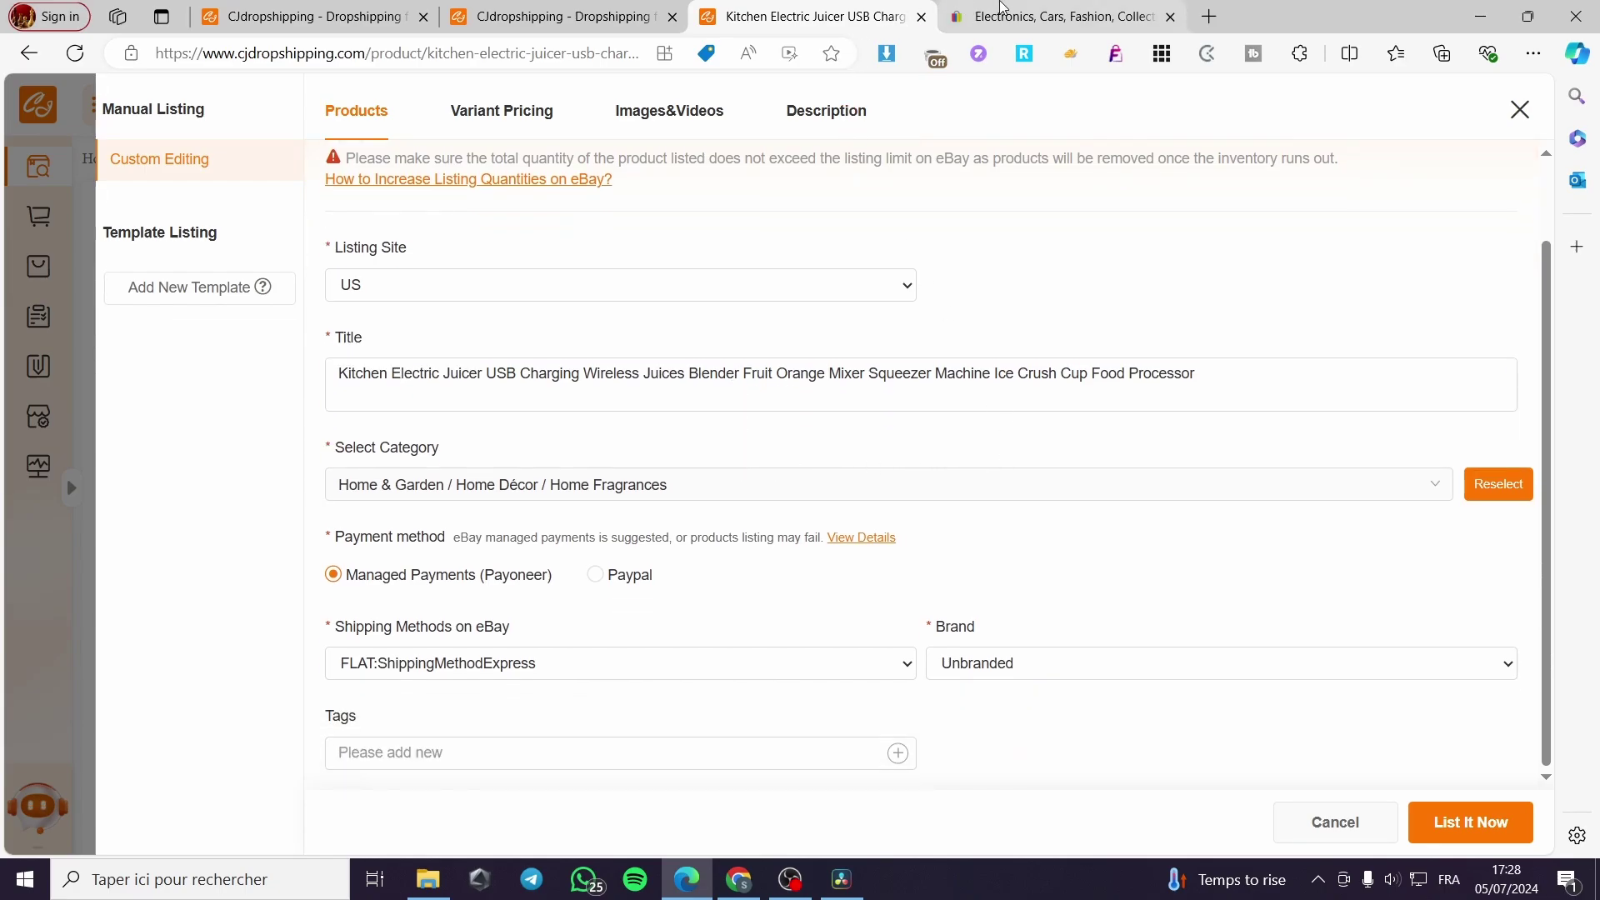
click(971, 12)
- Browse eBay's Selling page with business-selling and promotions info, then return to the CJ listing form
scroll(690, 515, down, 5)
scroll(690, 515, down, 3)
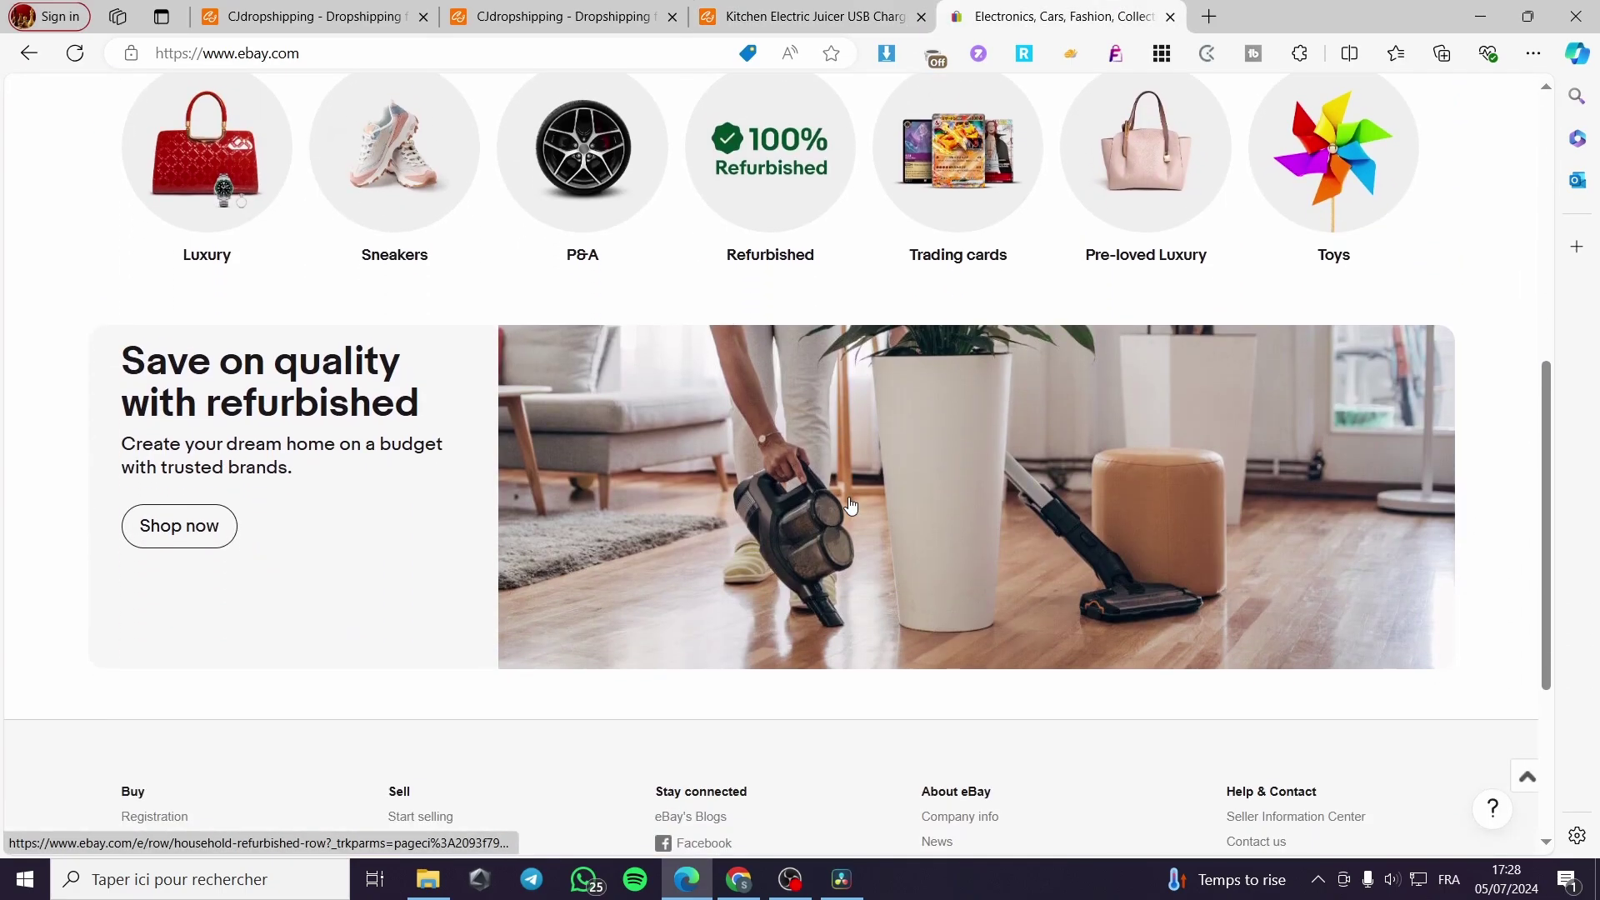
scroll(850, 505, up, 7)
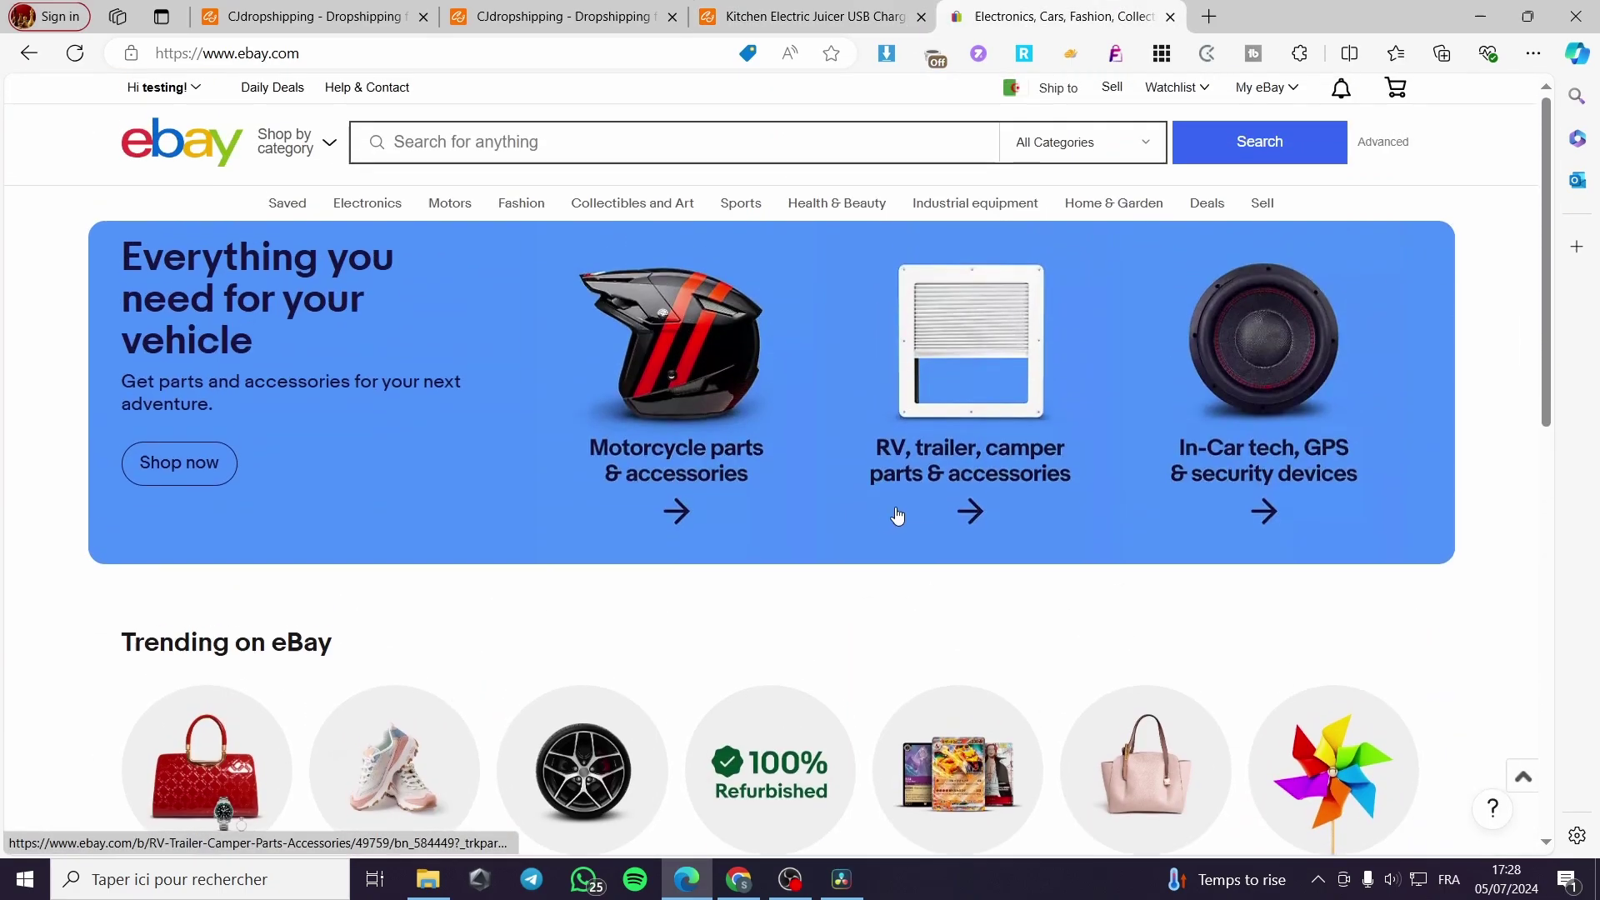
click(1117, 90)
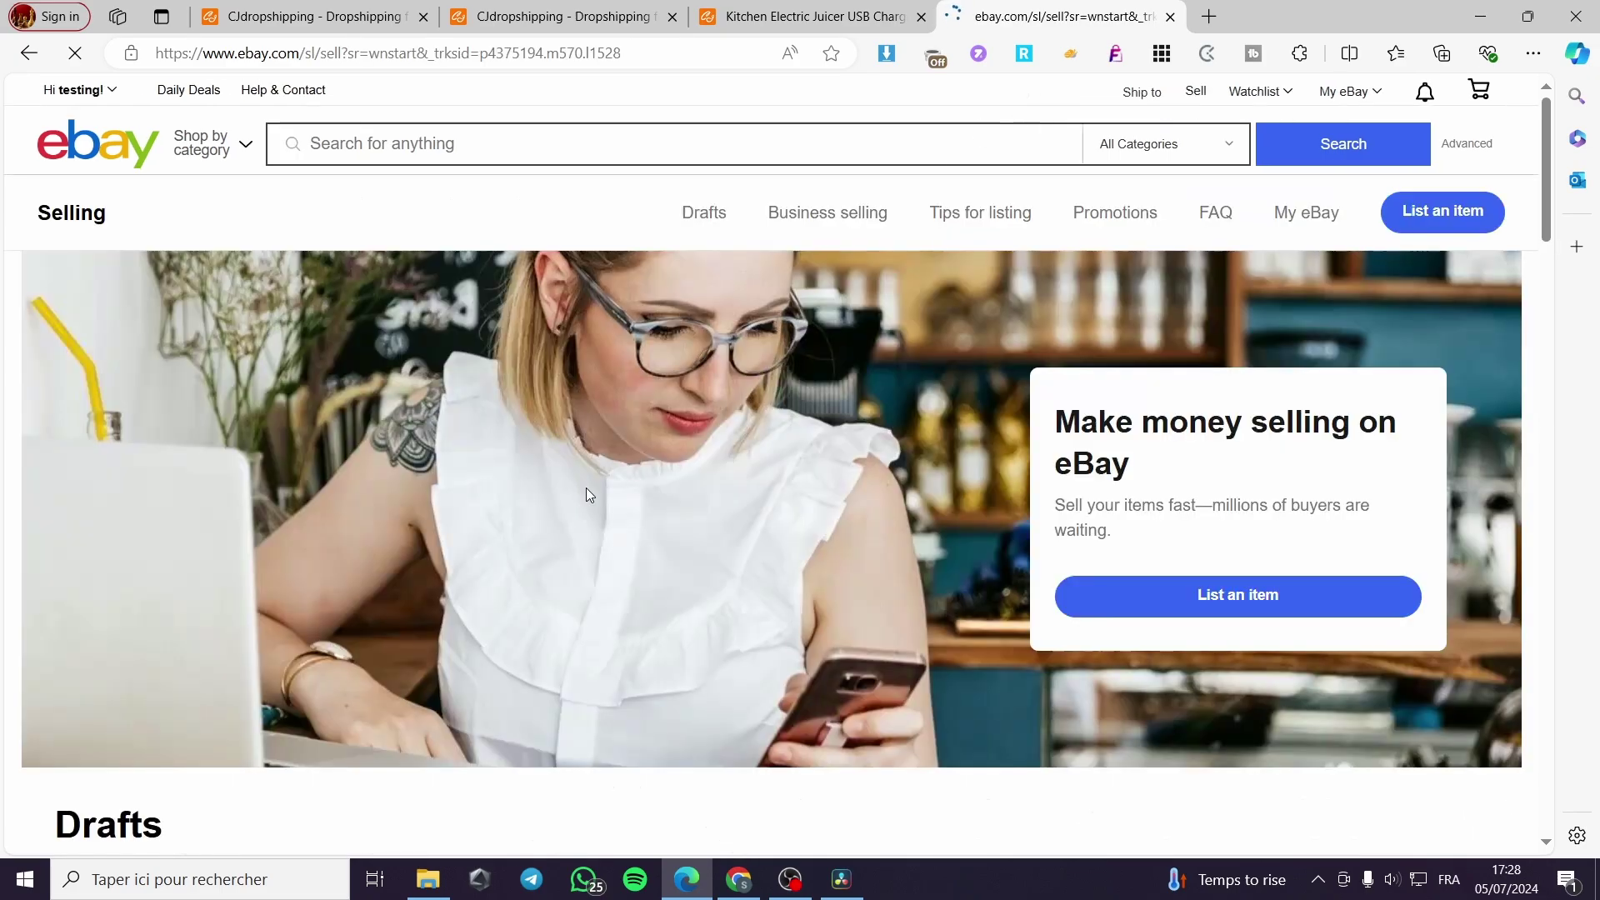
scroll(586, 487, down, 12)
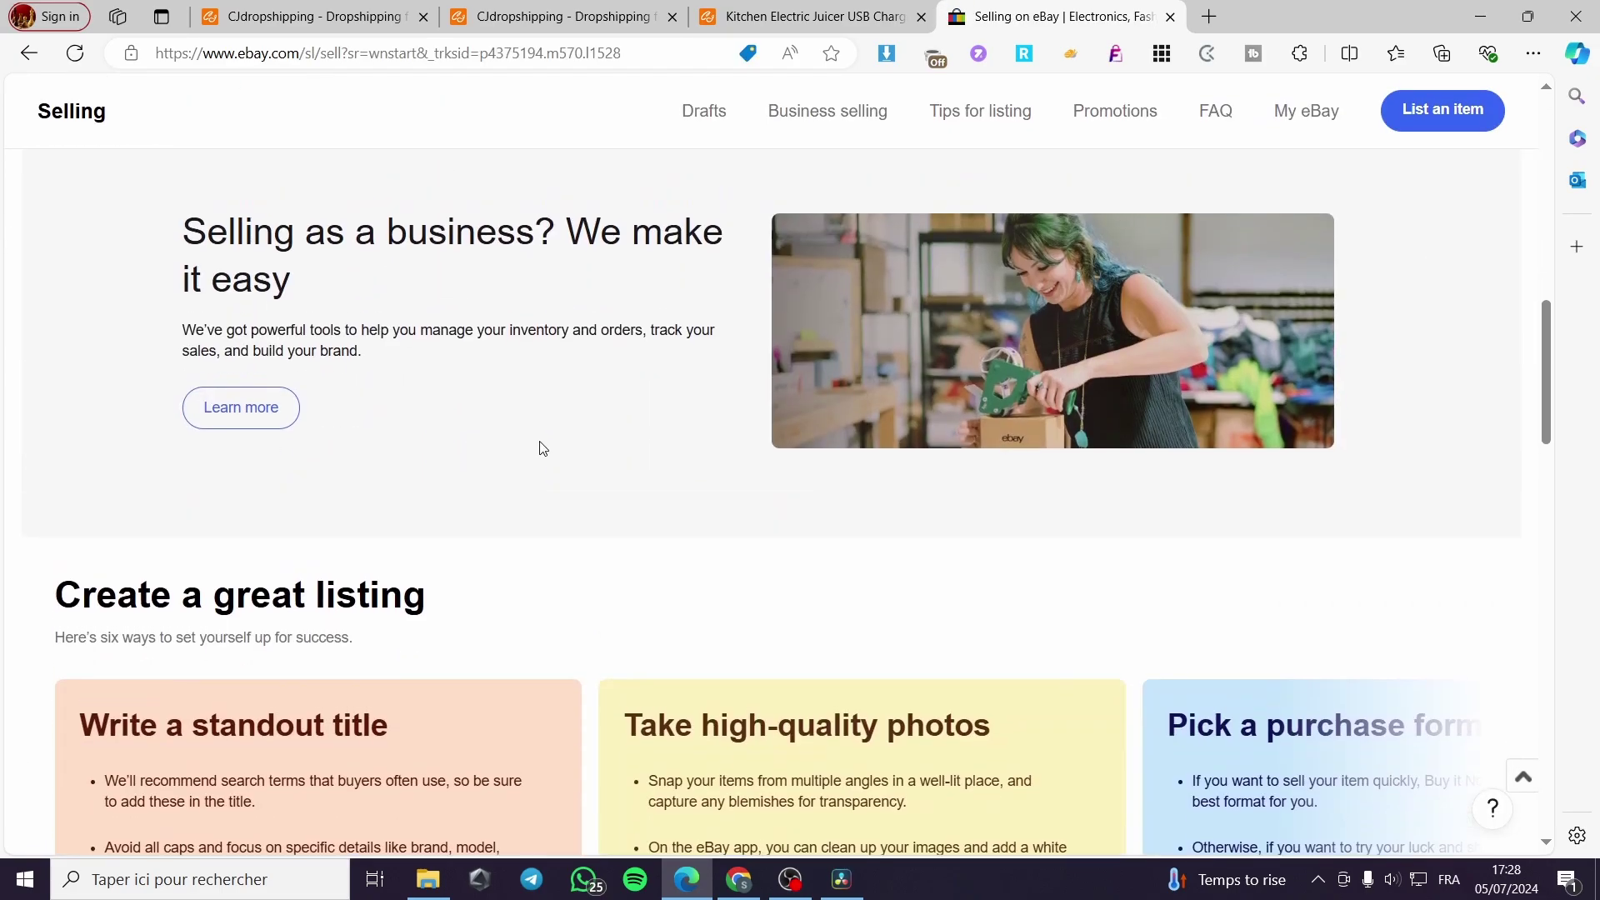
scroll(541, 449, up, 4)
scroll(528, 450, down, 12)
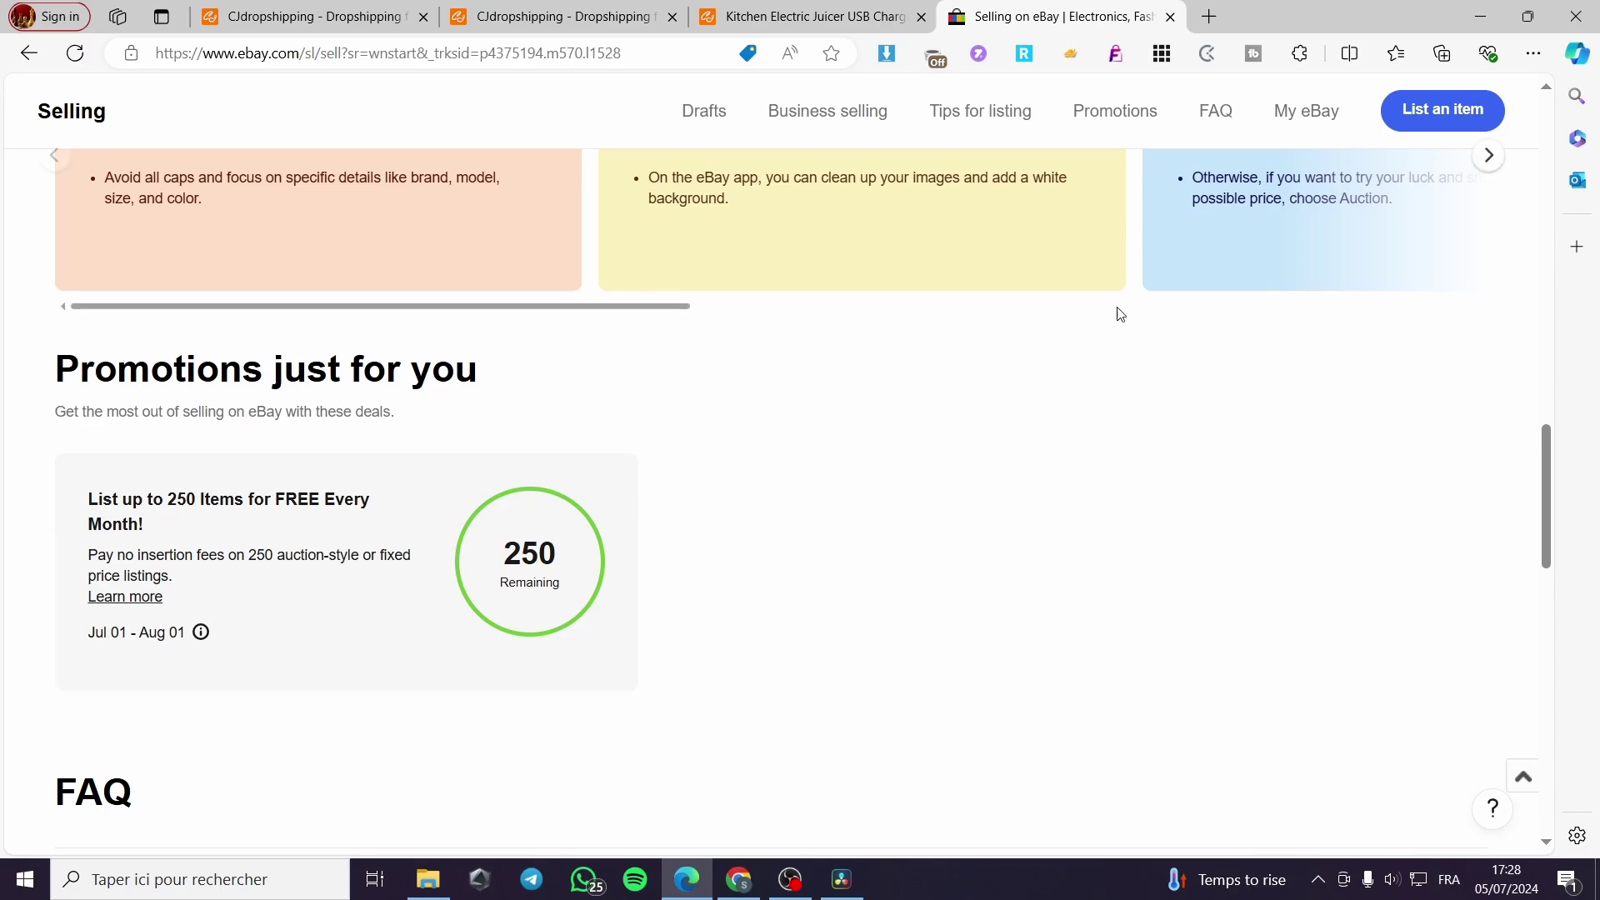
click(841, 14)
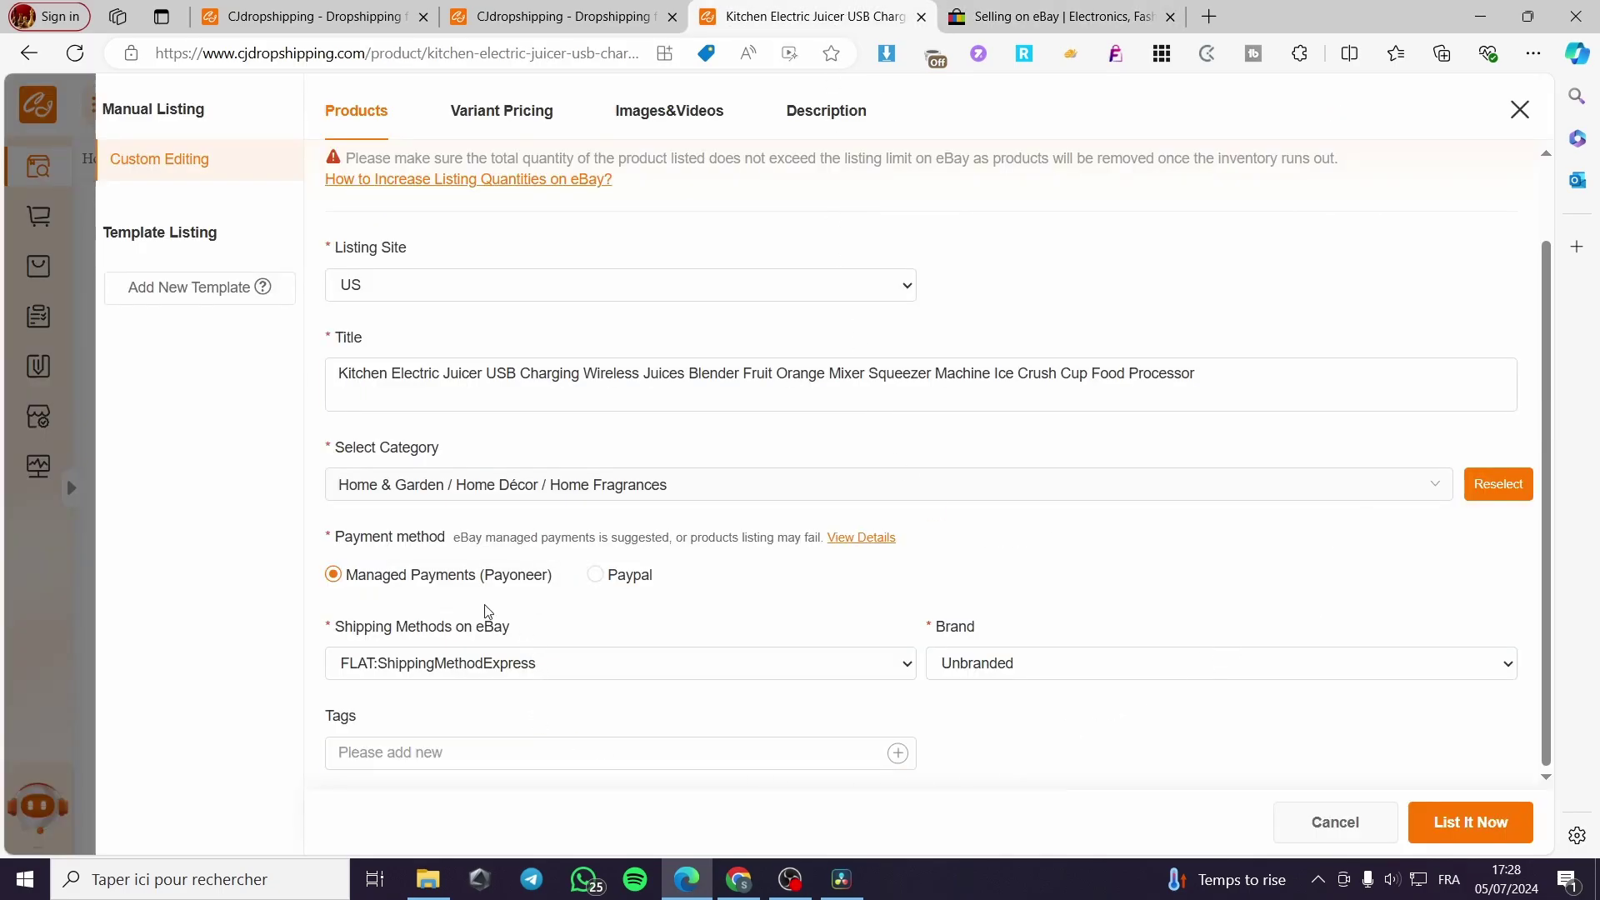
- Keep Managed Payments, the express shipping method and Unbranded as the juicer's eBay settings
click(627, 574)
click(437, 580)
click(689, 664)
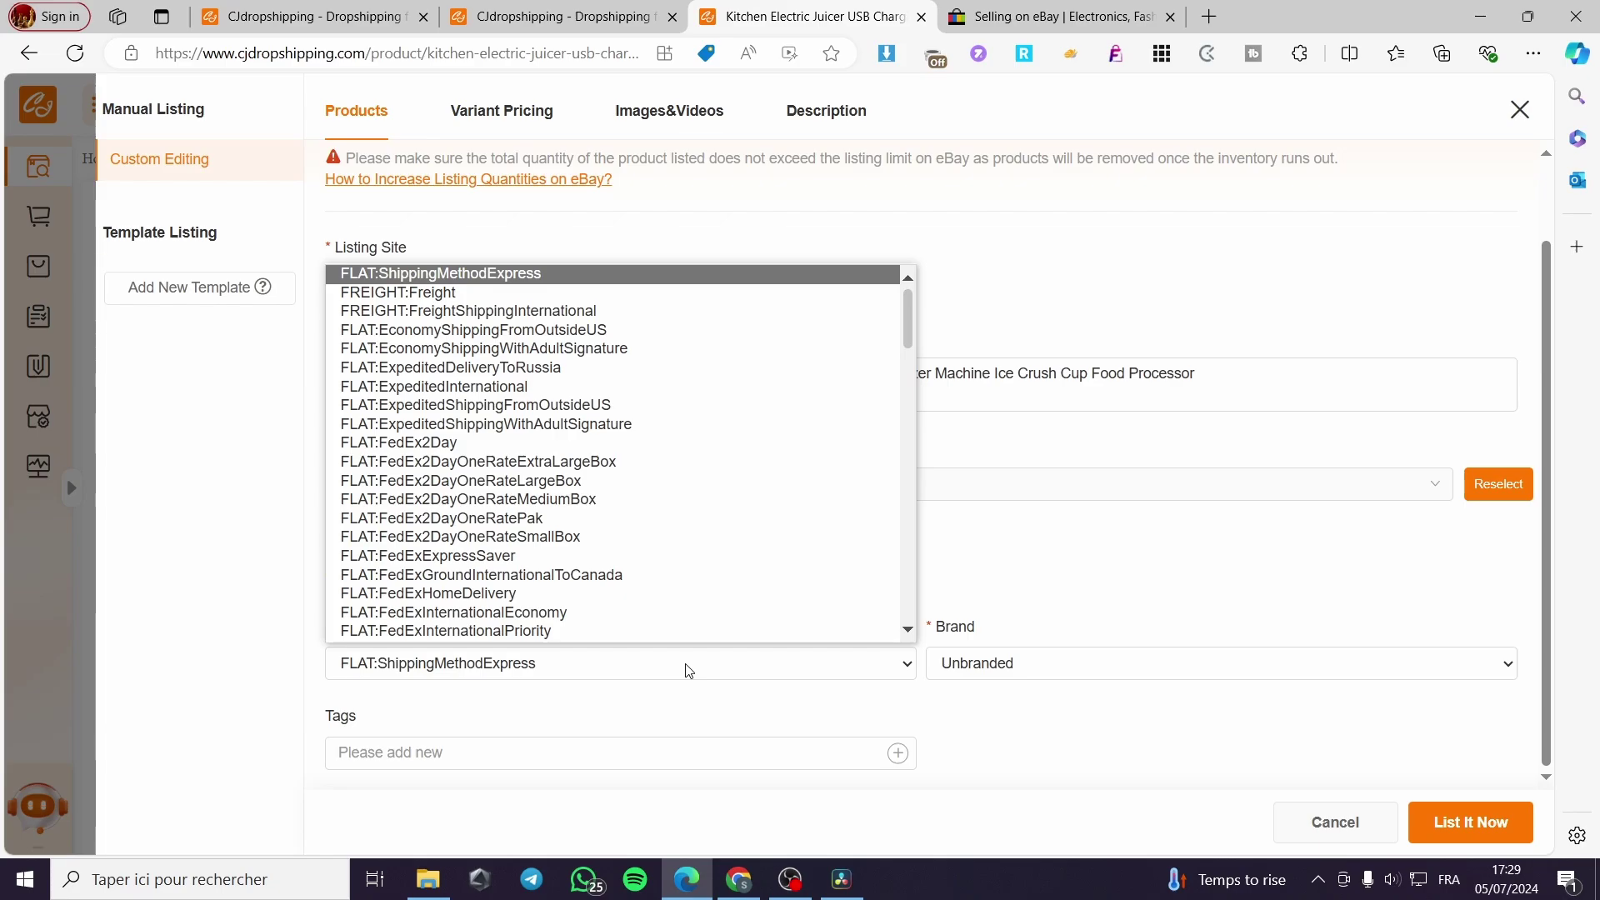
click(689, 671)
click(1108, 670)
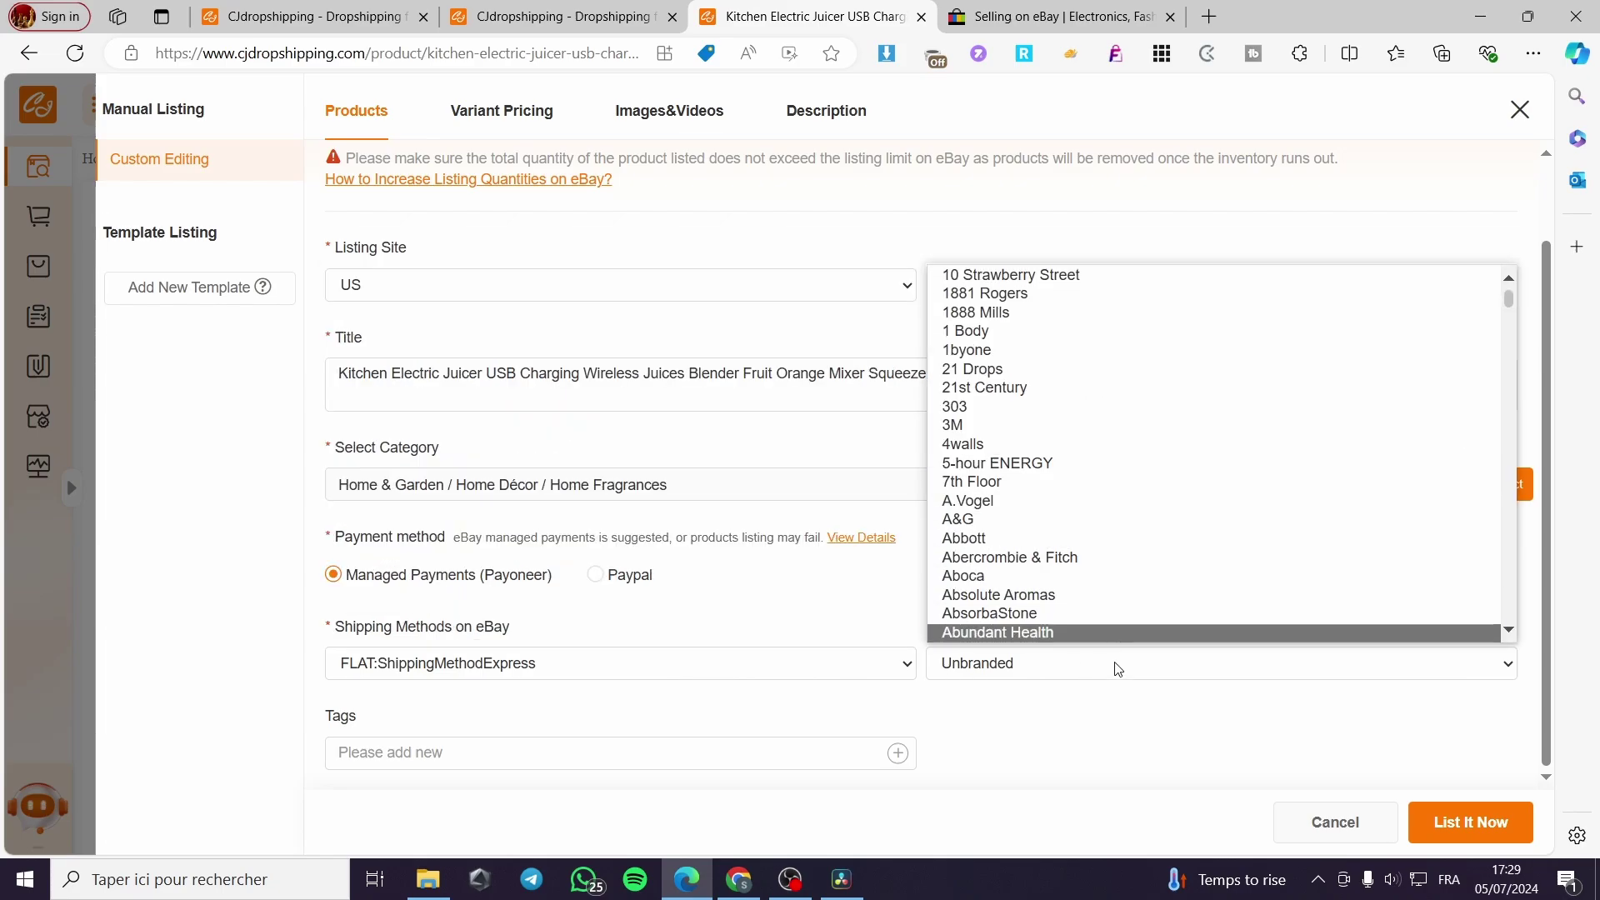
click(1114, 671)
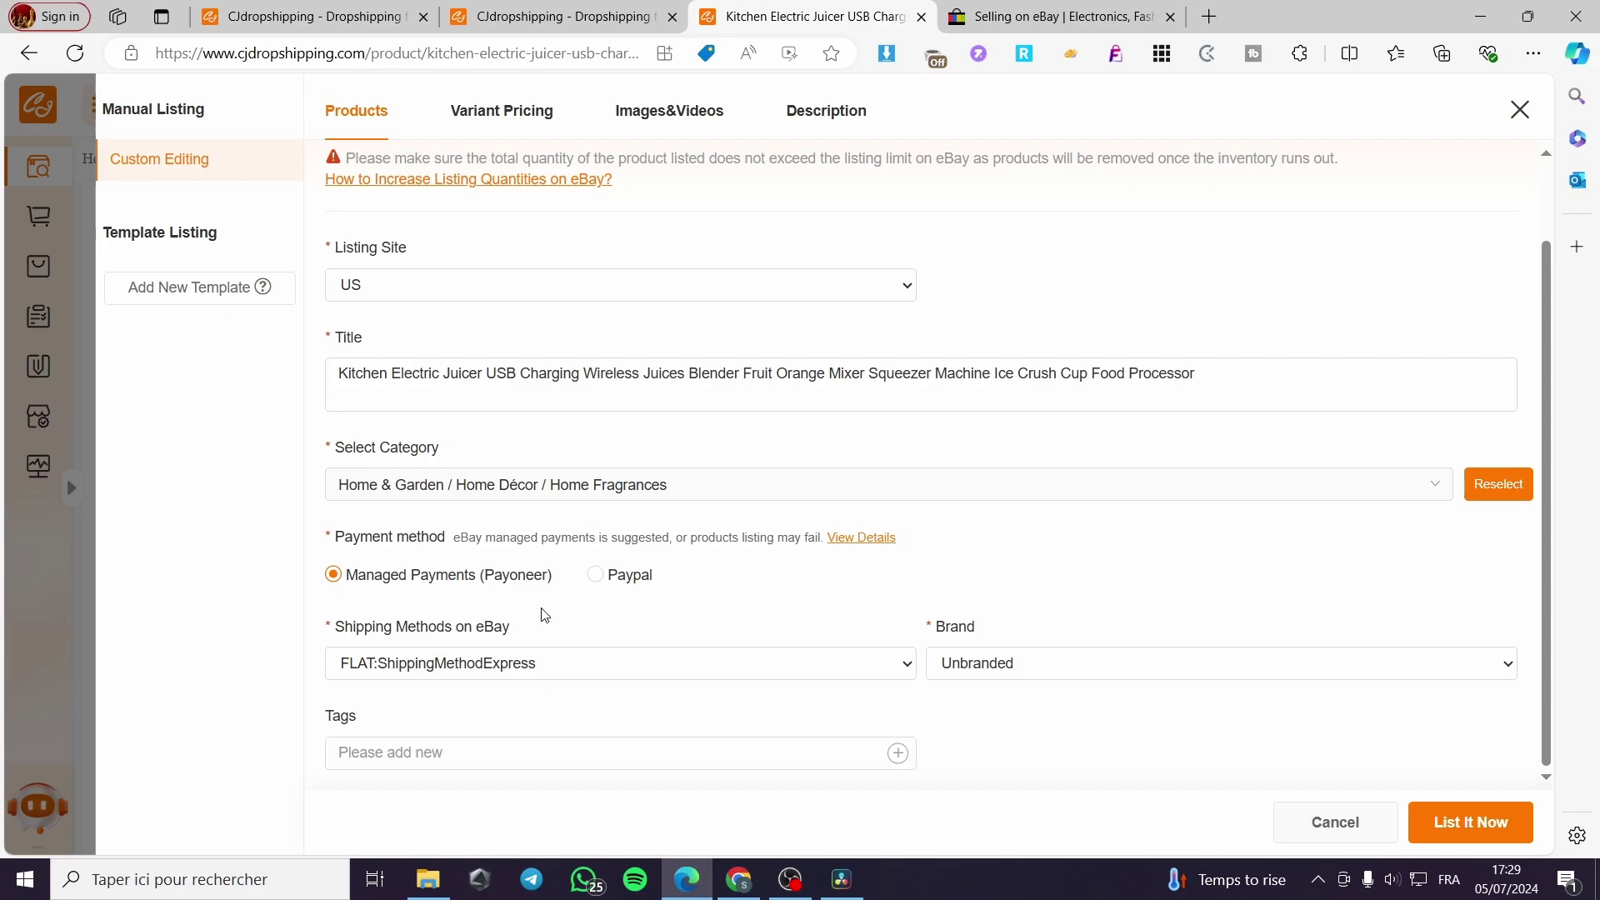
- Keep US as the listing site and bring up the Variant Pricing section
scroll(517, 534, up, 1)
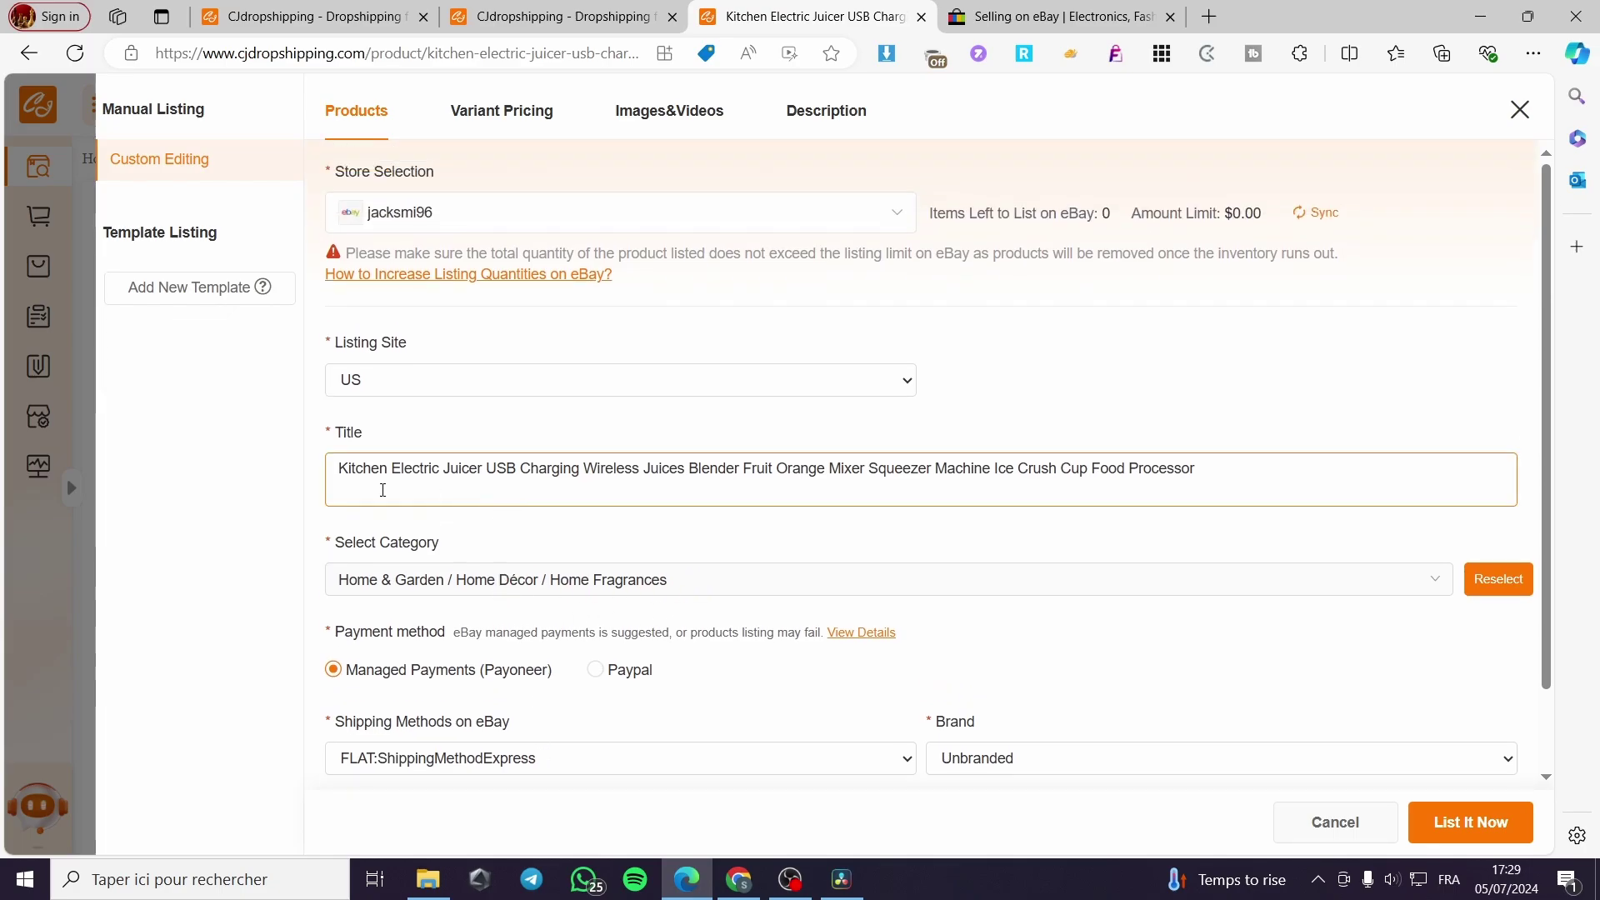
click(495, 392)
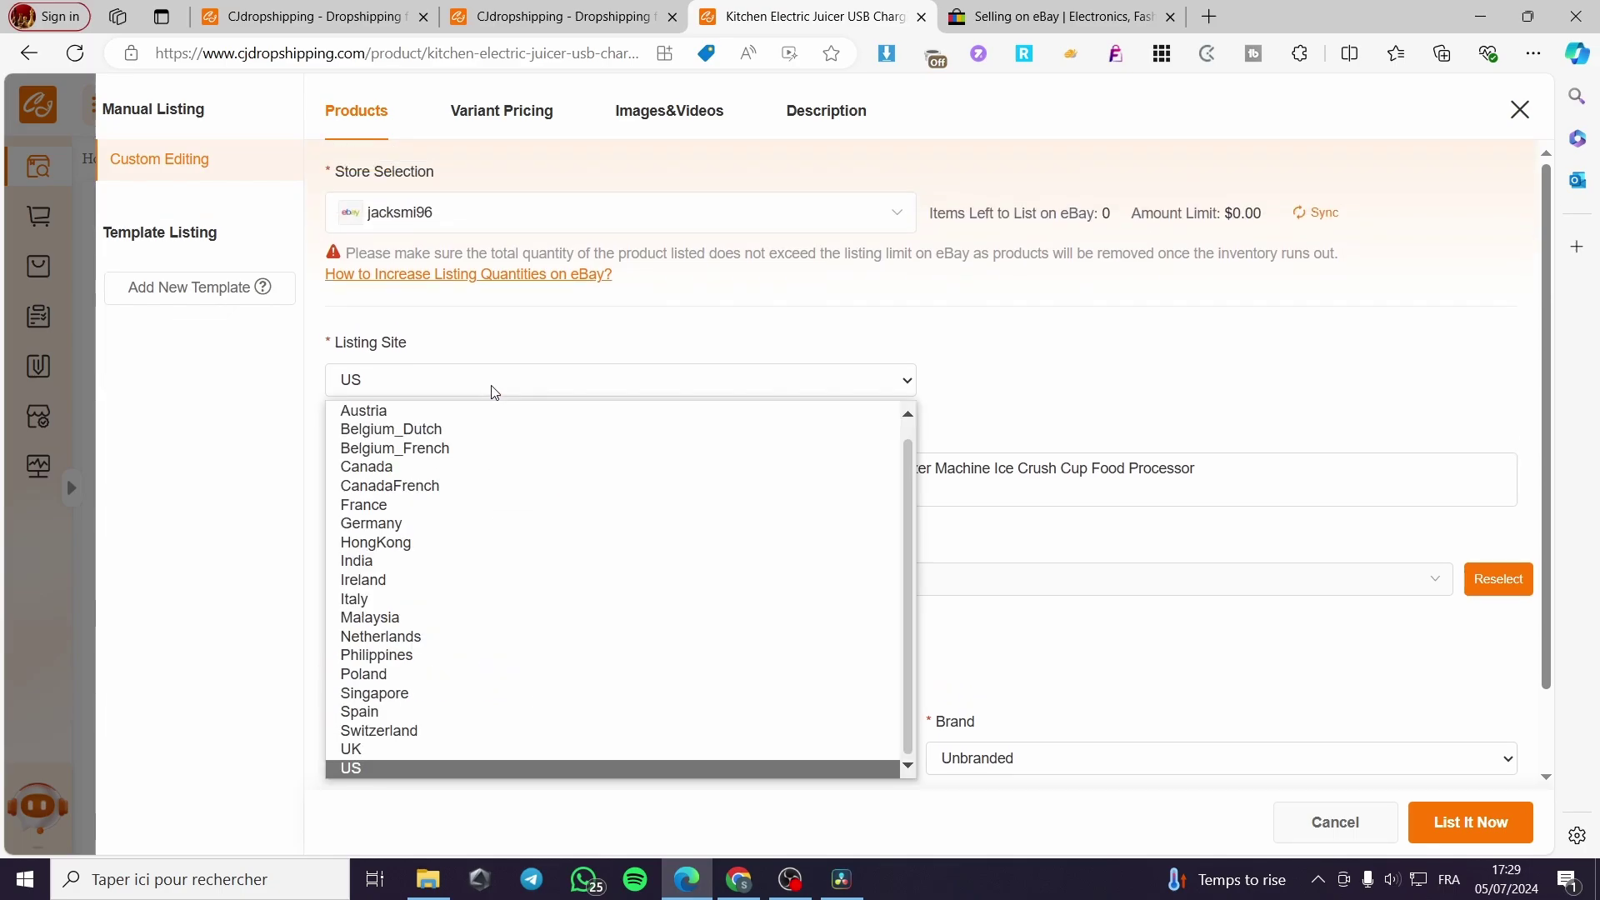
click(495, 392)
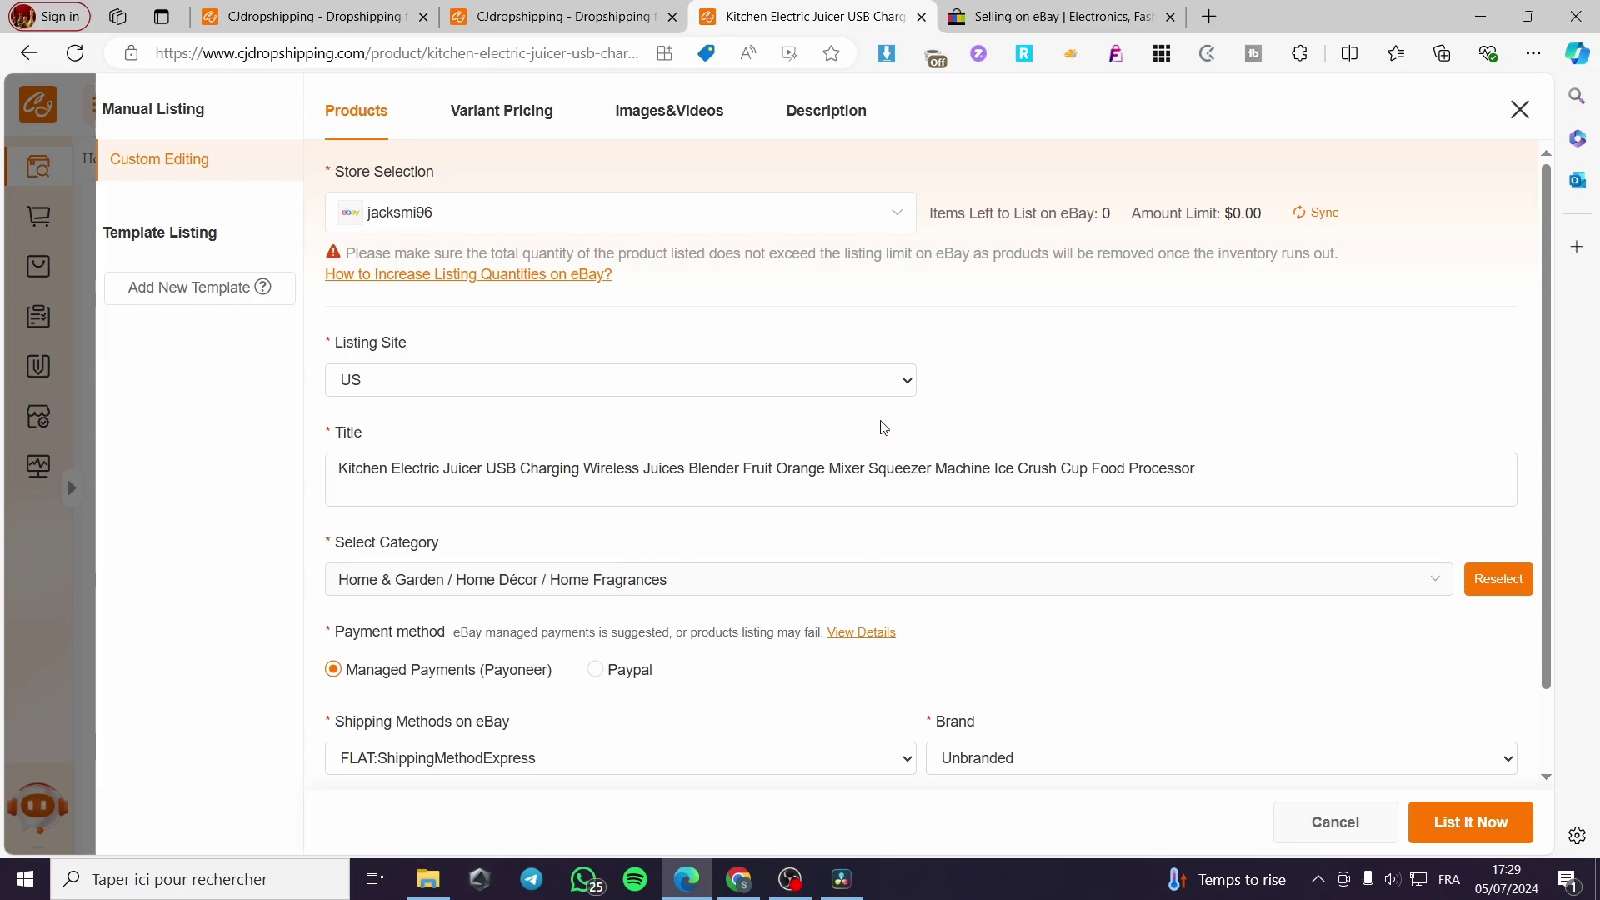
scroll(884, 427, down, 1)
scroll(814, 467, up, 1)
click(524, 117)
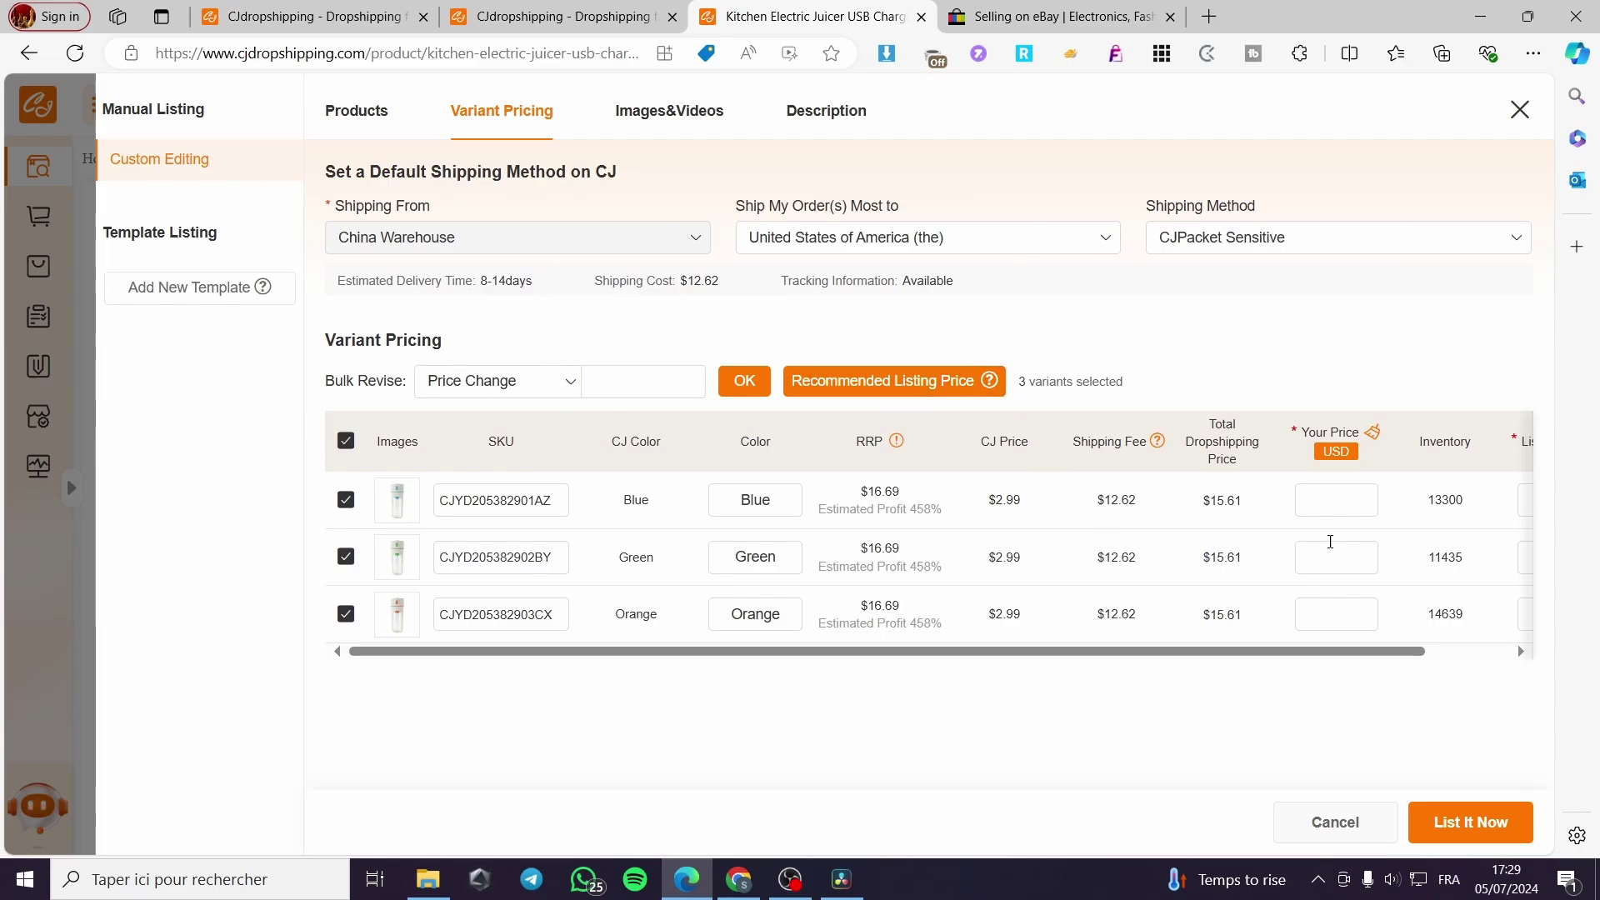
- Set listing quantity 20 for the Blue, Green and Orange variants
click(1336, 618)
drag(1337, 650, 1420, 651)
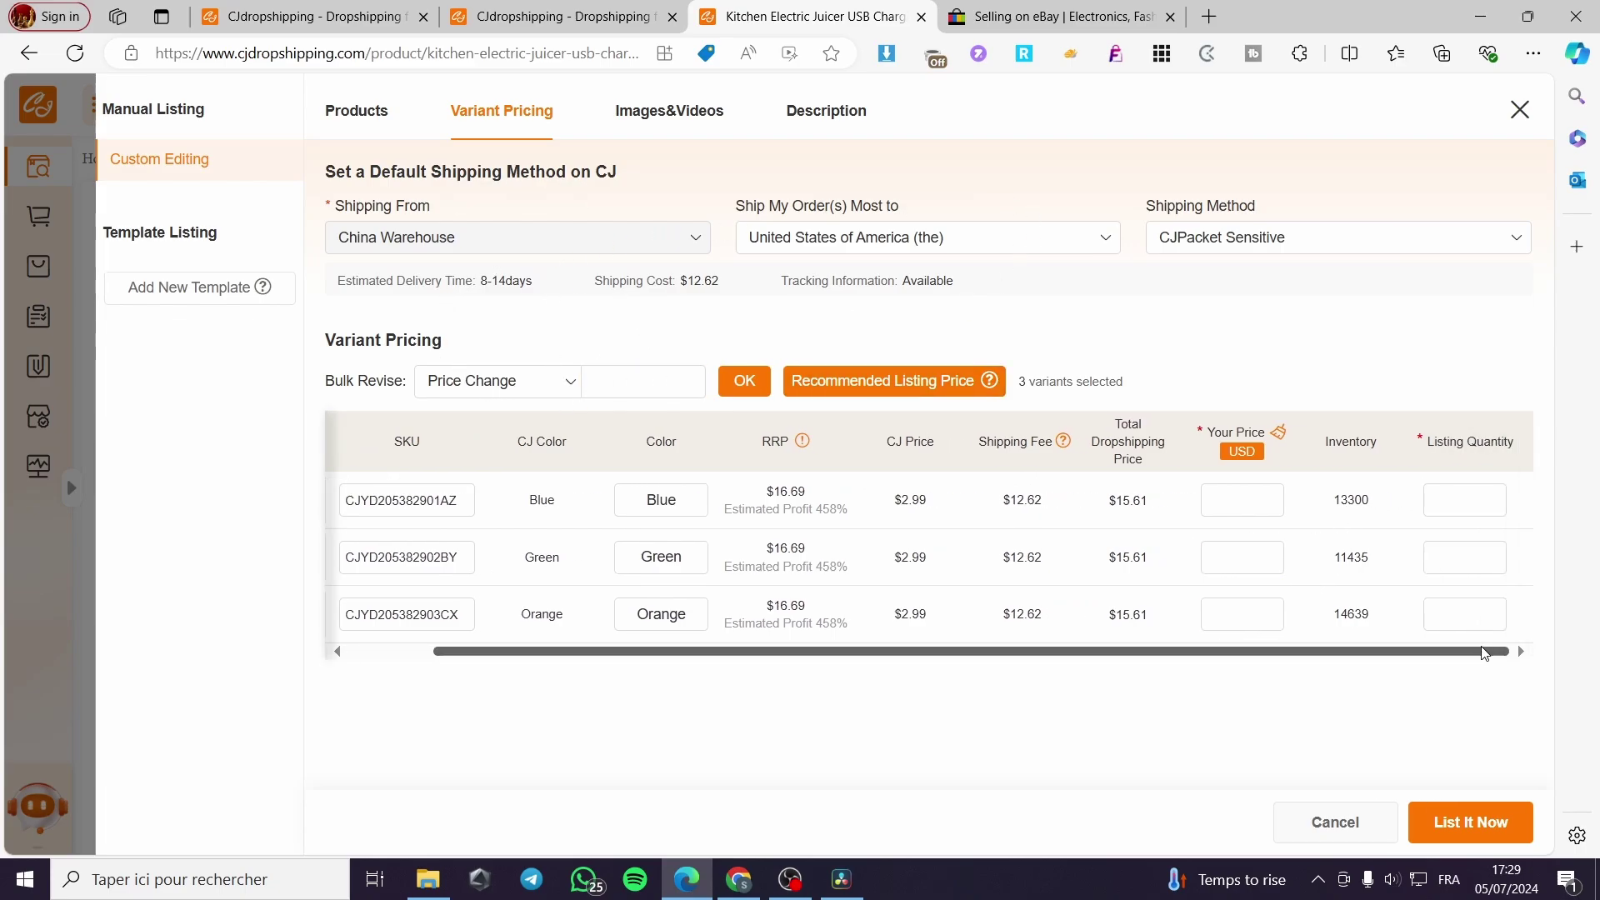
click(1487, 501)
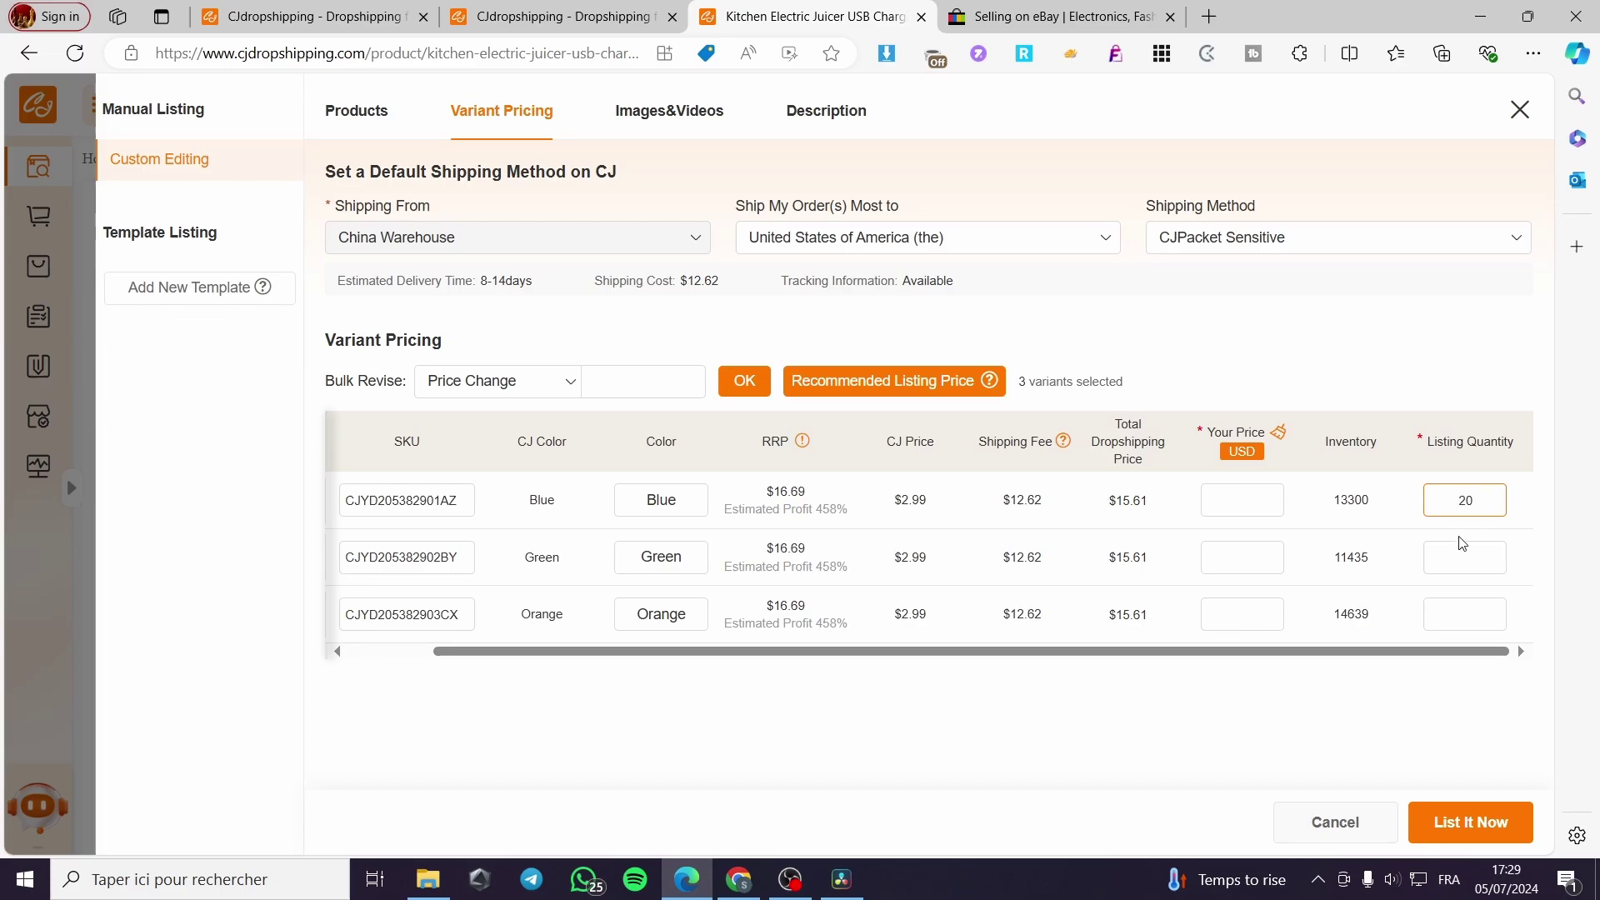
click(1487, 567)
click(1463, 621)
text(20)
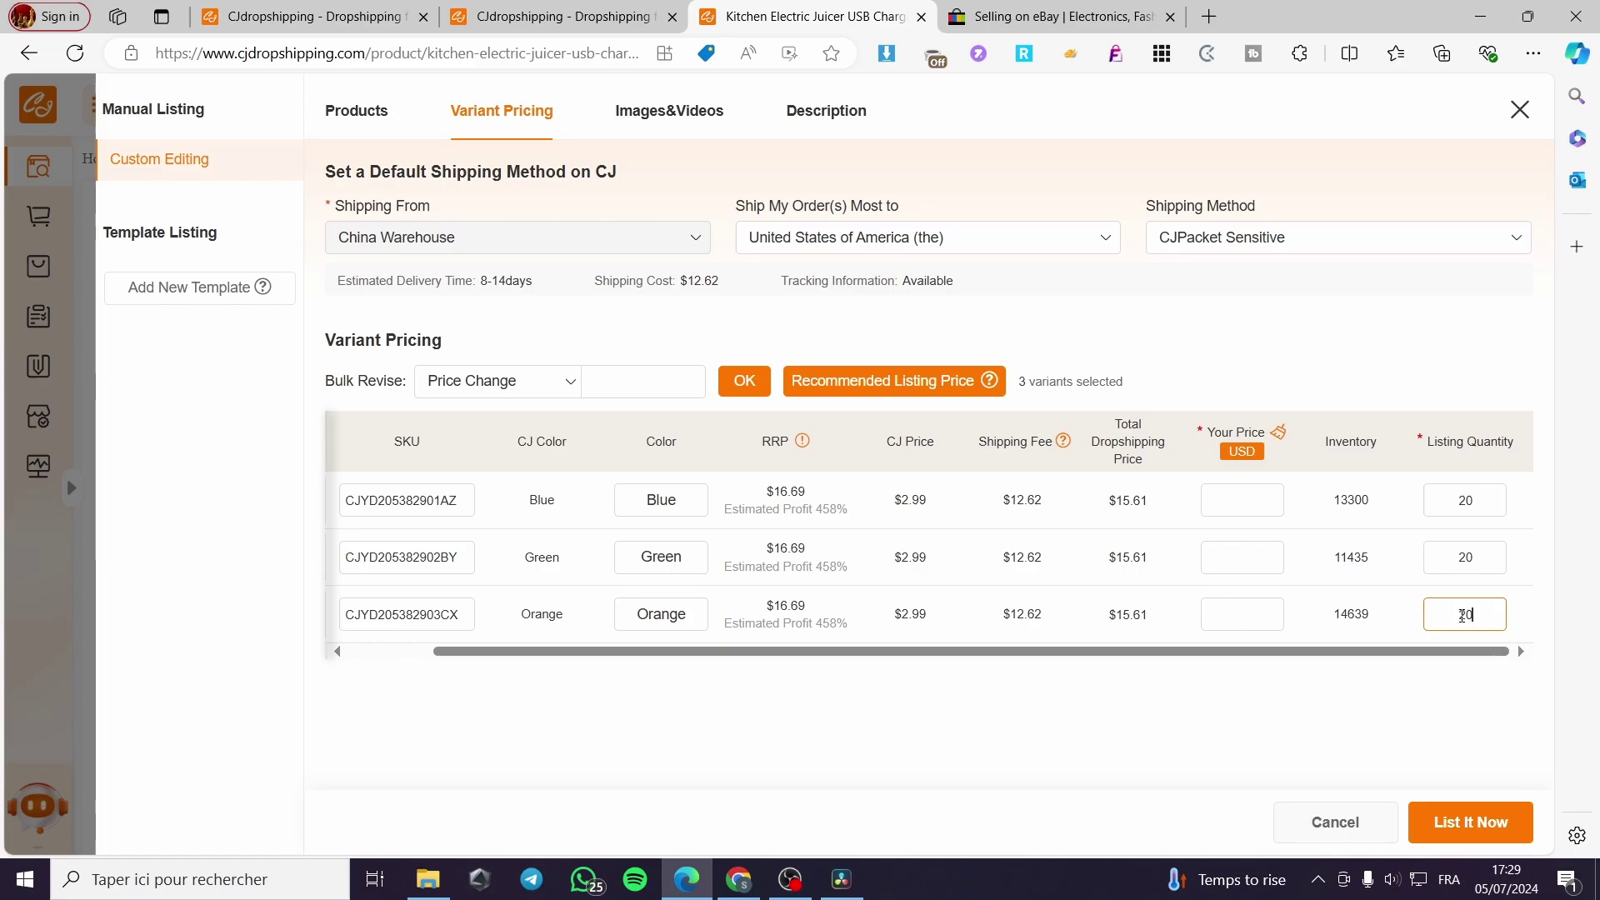
drag(1469, 655, 865, 550)
- Bulk-revise every variant's price to 29.99, then view the Images&Videos tab
click(701, 395)
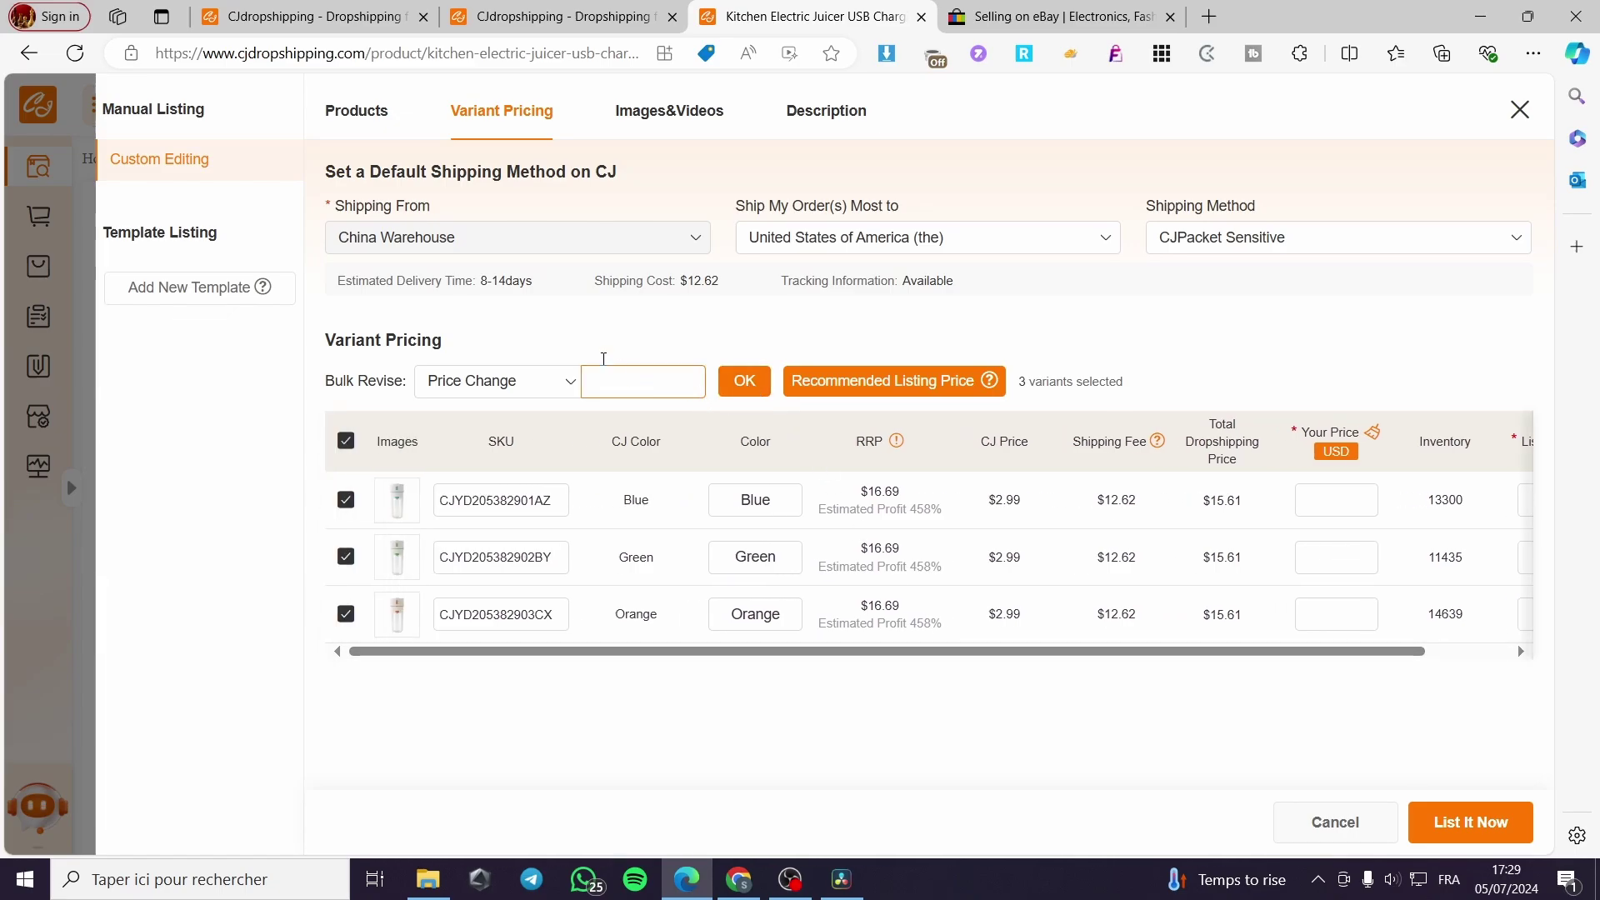
click(445, 311)
click(635, 390)
click(767, 386)
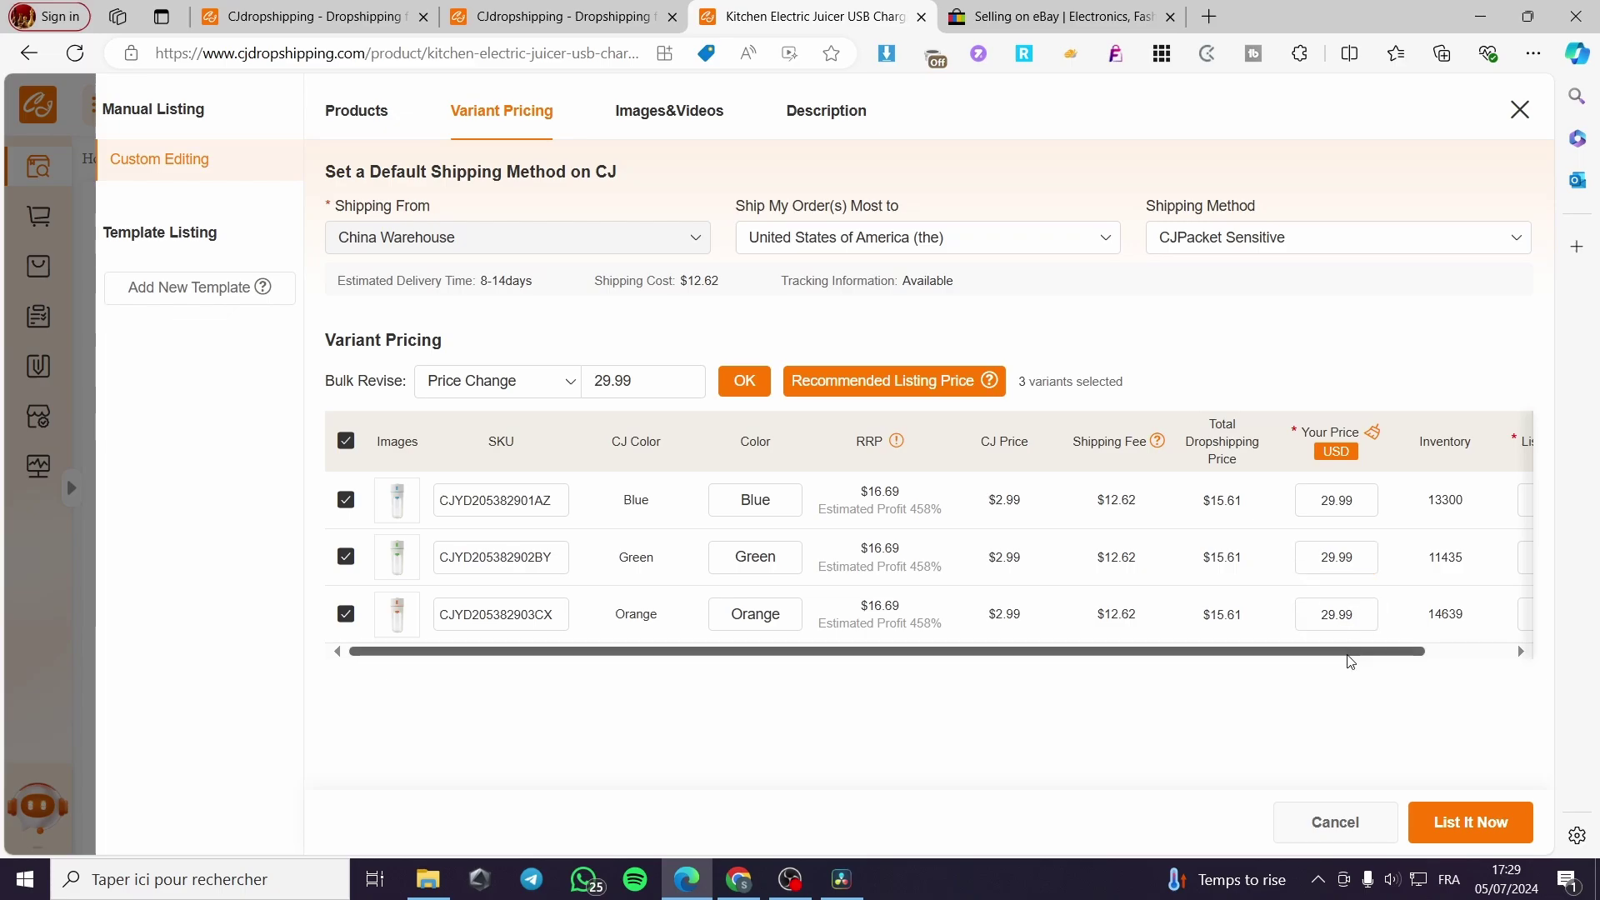
drag(1358, 656, 1463, 657)
click(670, 111)
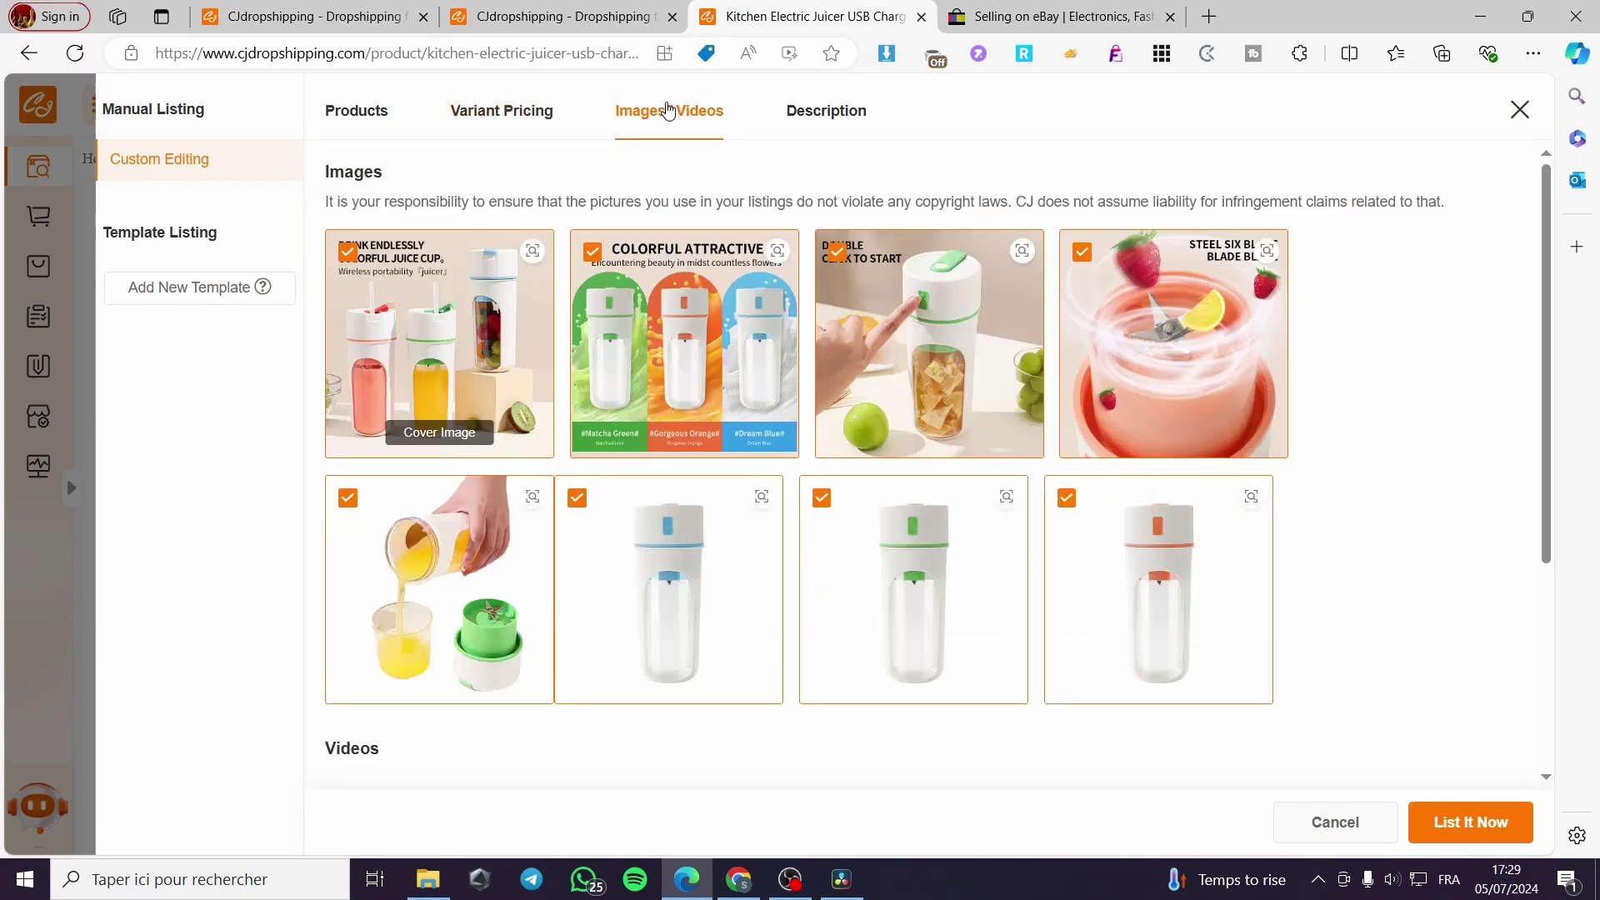
- Switch back and forth between the Images&Videos and Description tabs to compare them
click(854, 117)
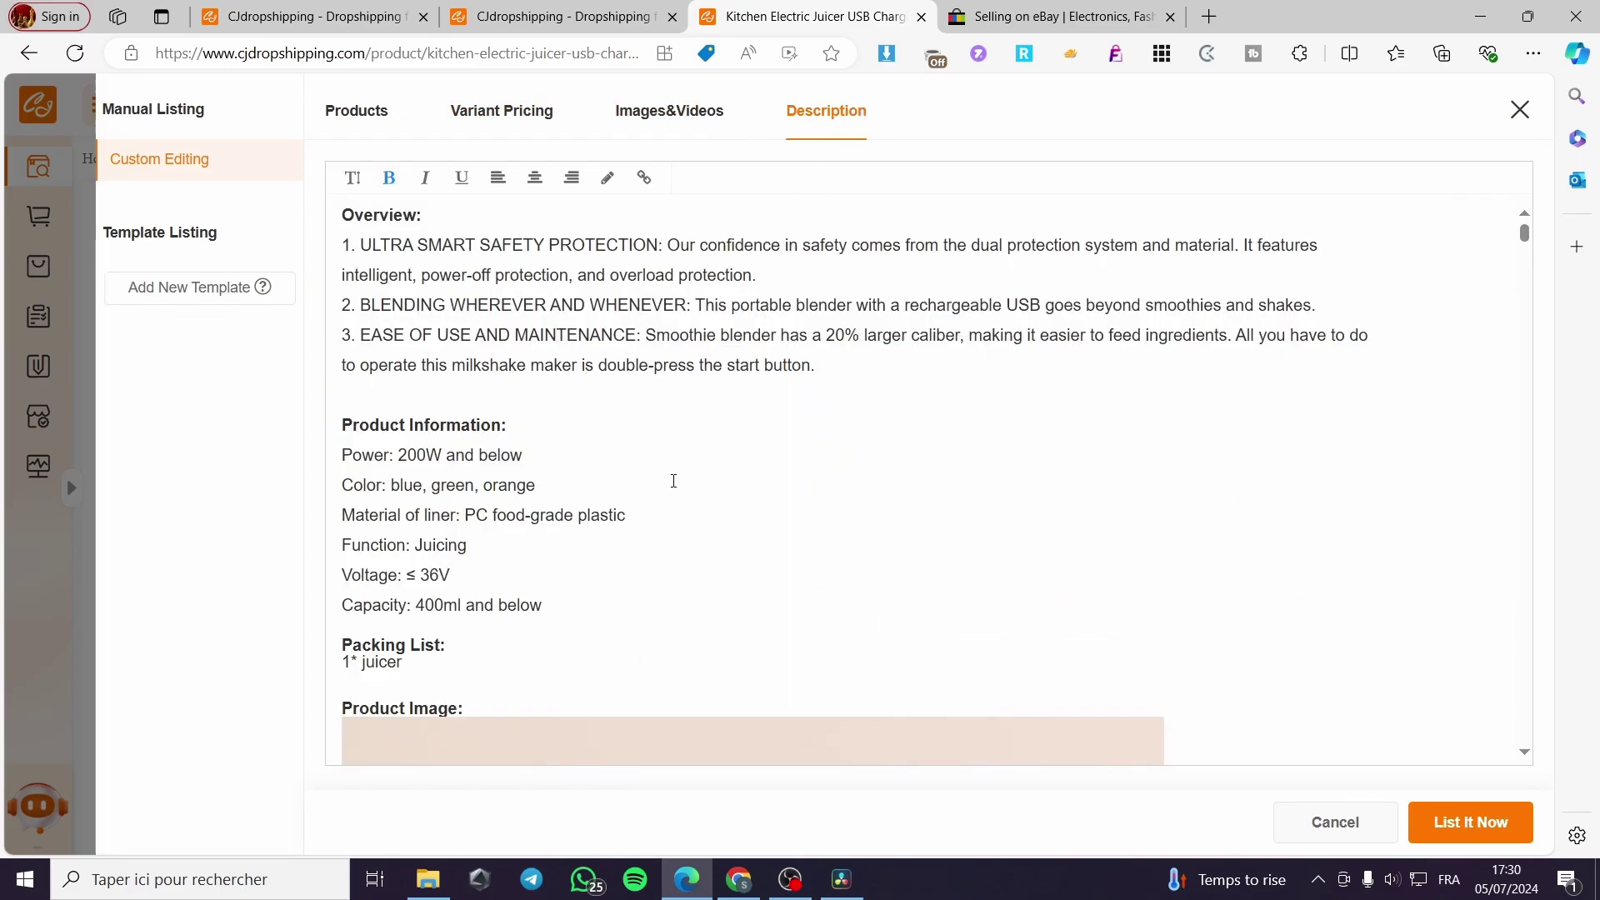
click(658, 117)
scroll(696, 396, down, 4)
scroll(698, 396, up, 1)
scroll(698, 396, up, 3)
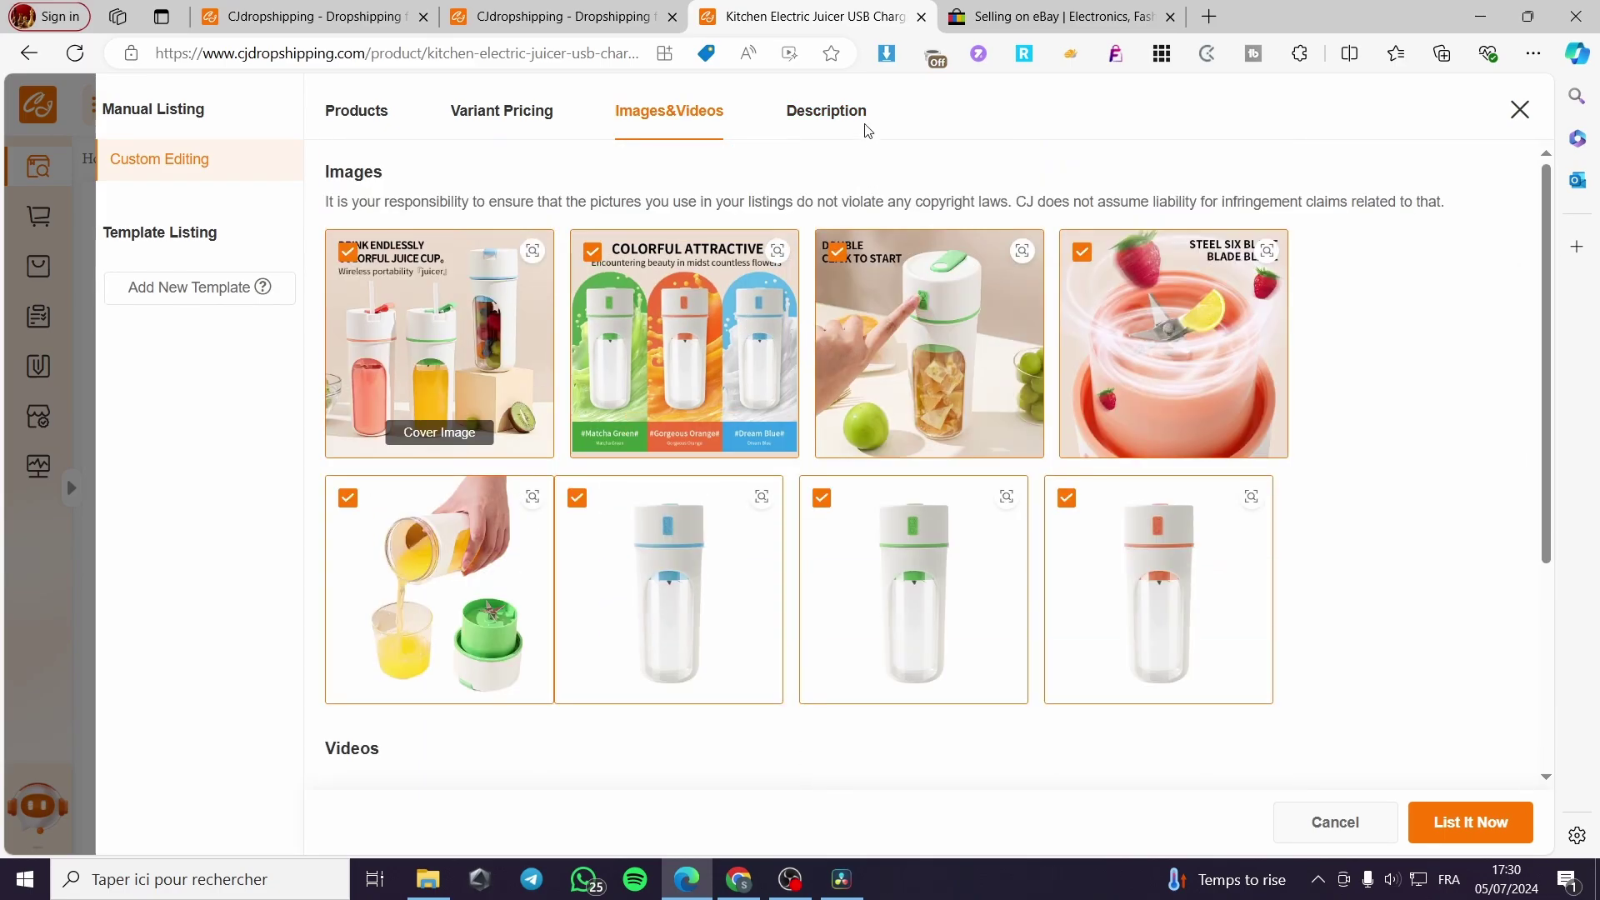
click(851, 114)
click(700, 116)
scroll(971, 439, down, 5)
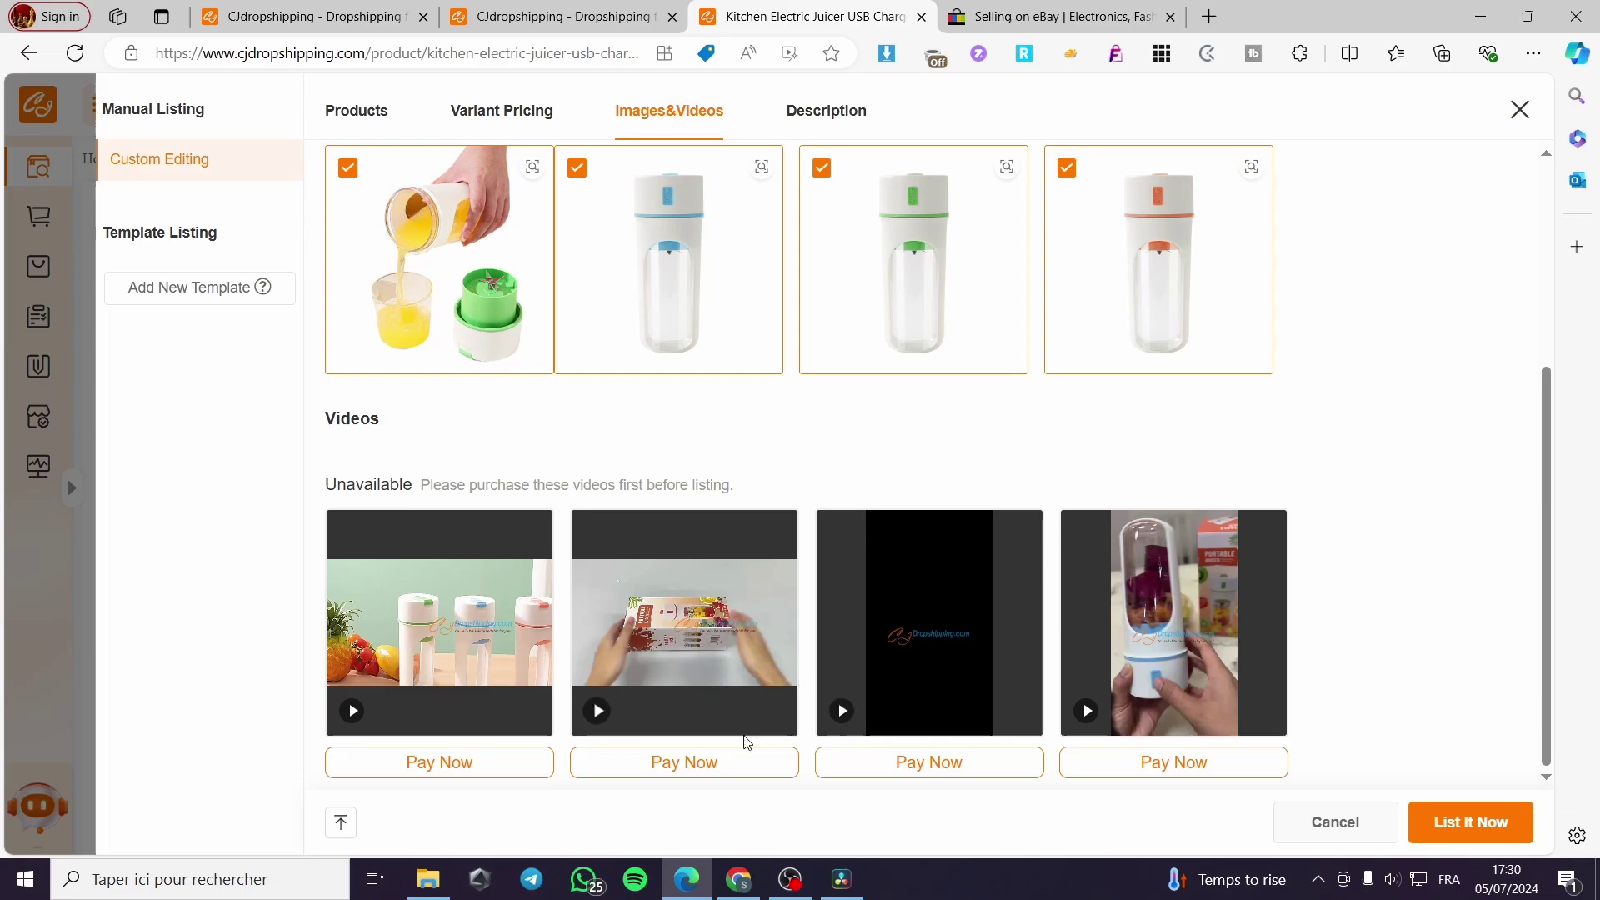
- Play two product video previews, then scroll through the description's 200W, 400ml specs and packing list
click(354, 712)
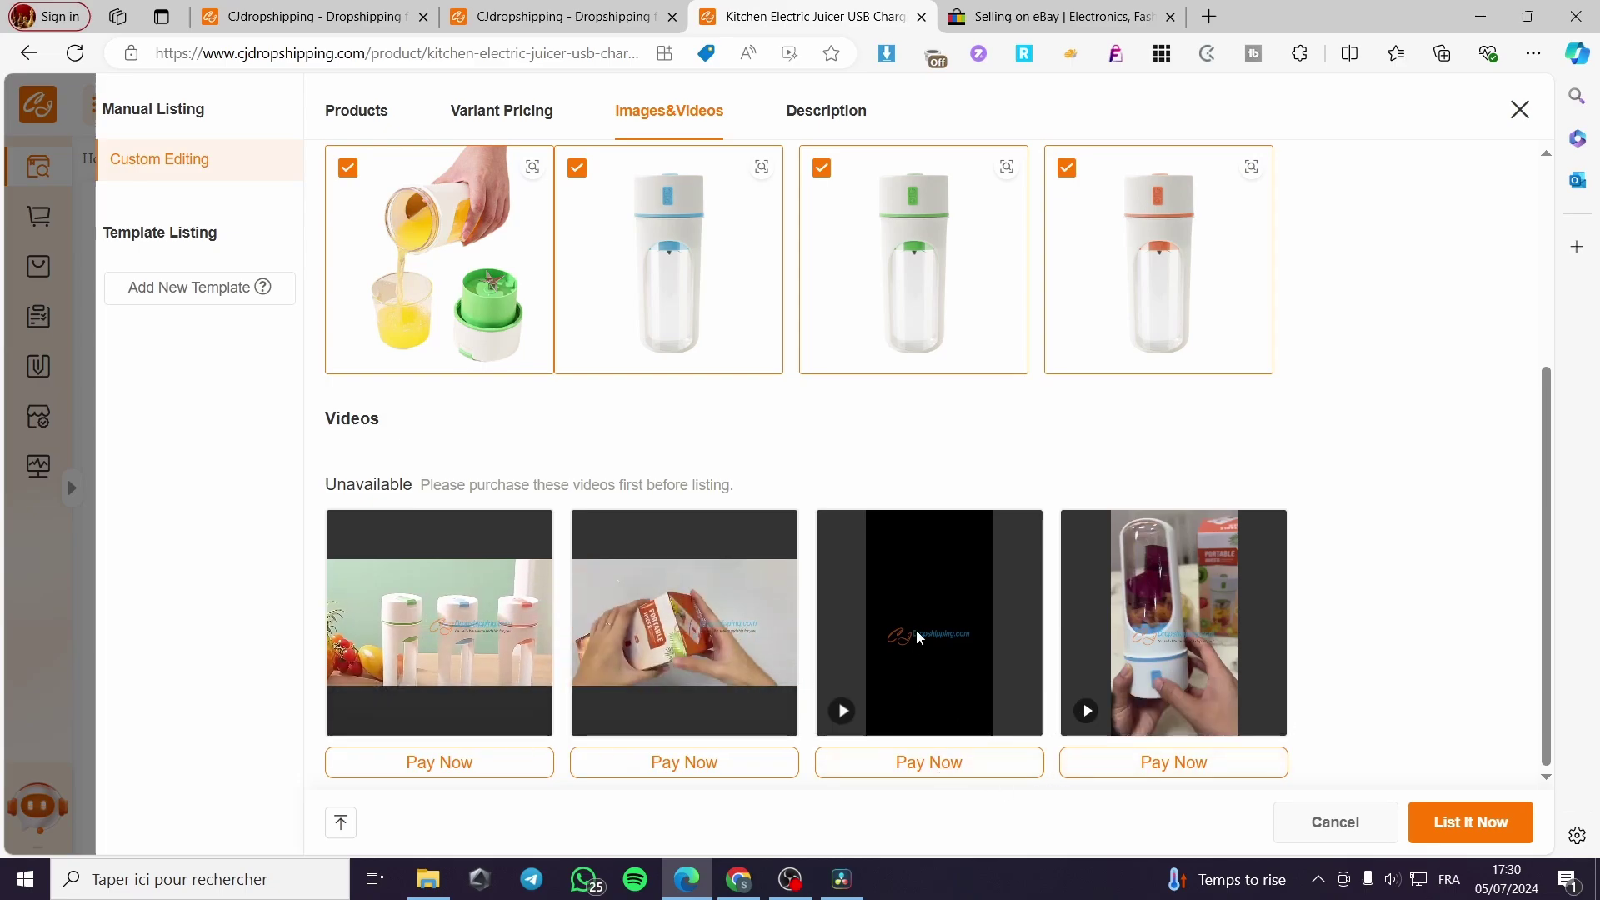
click(902, 717)
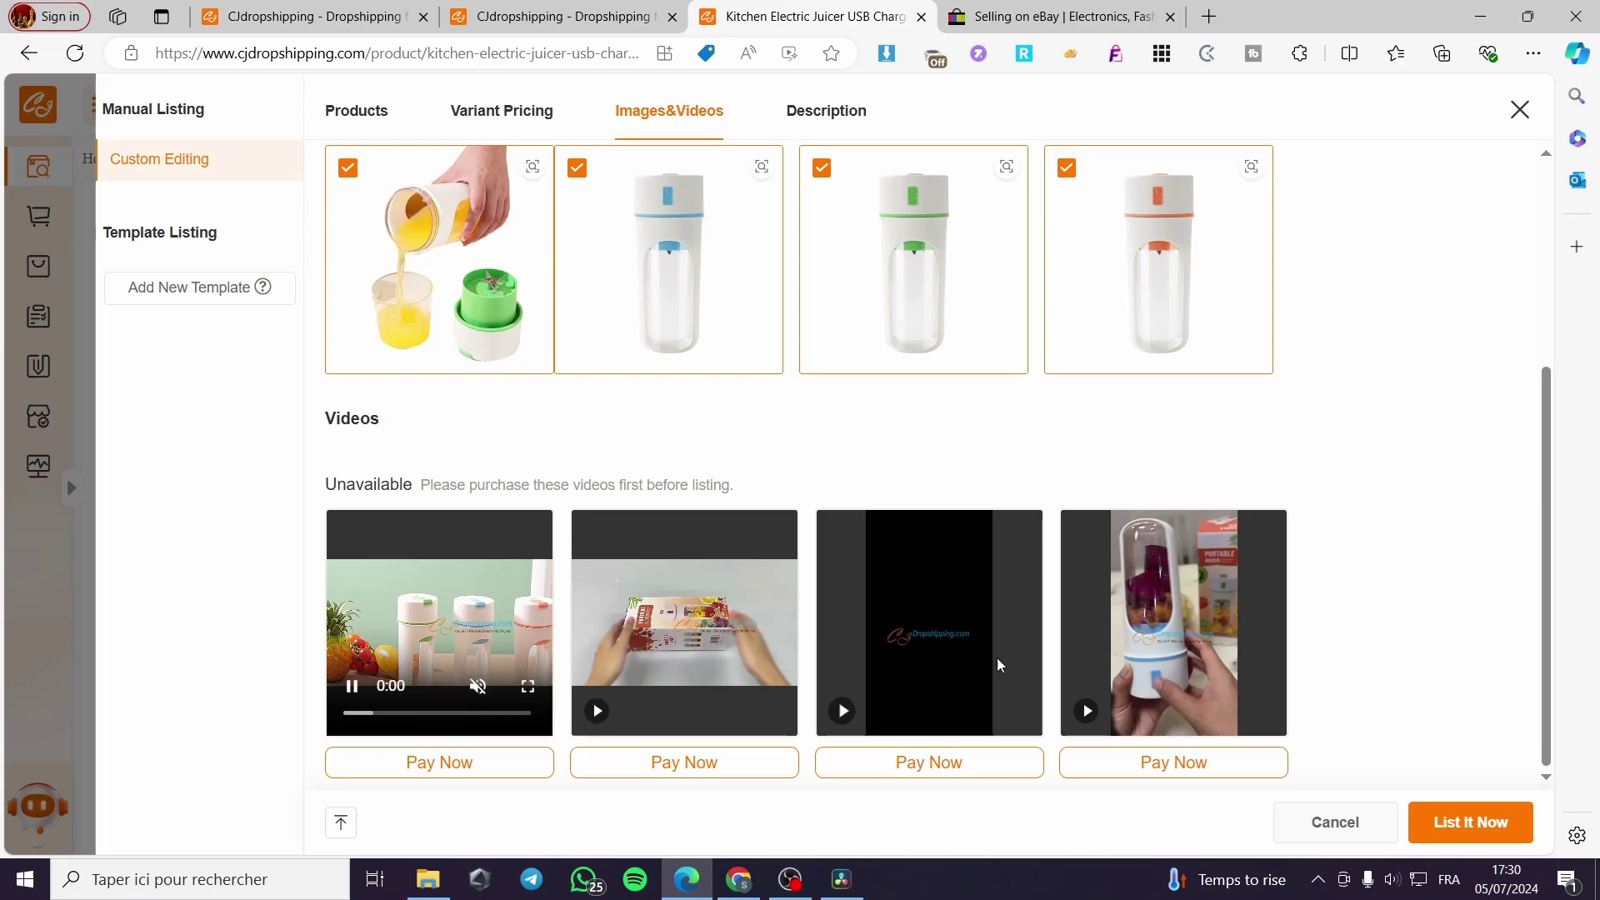
scroll(1284, 658, up, 4)
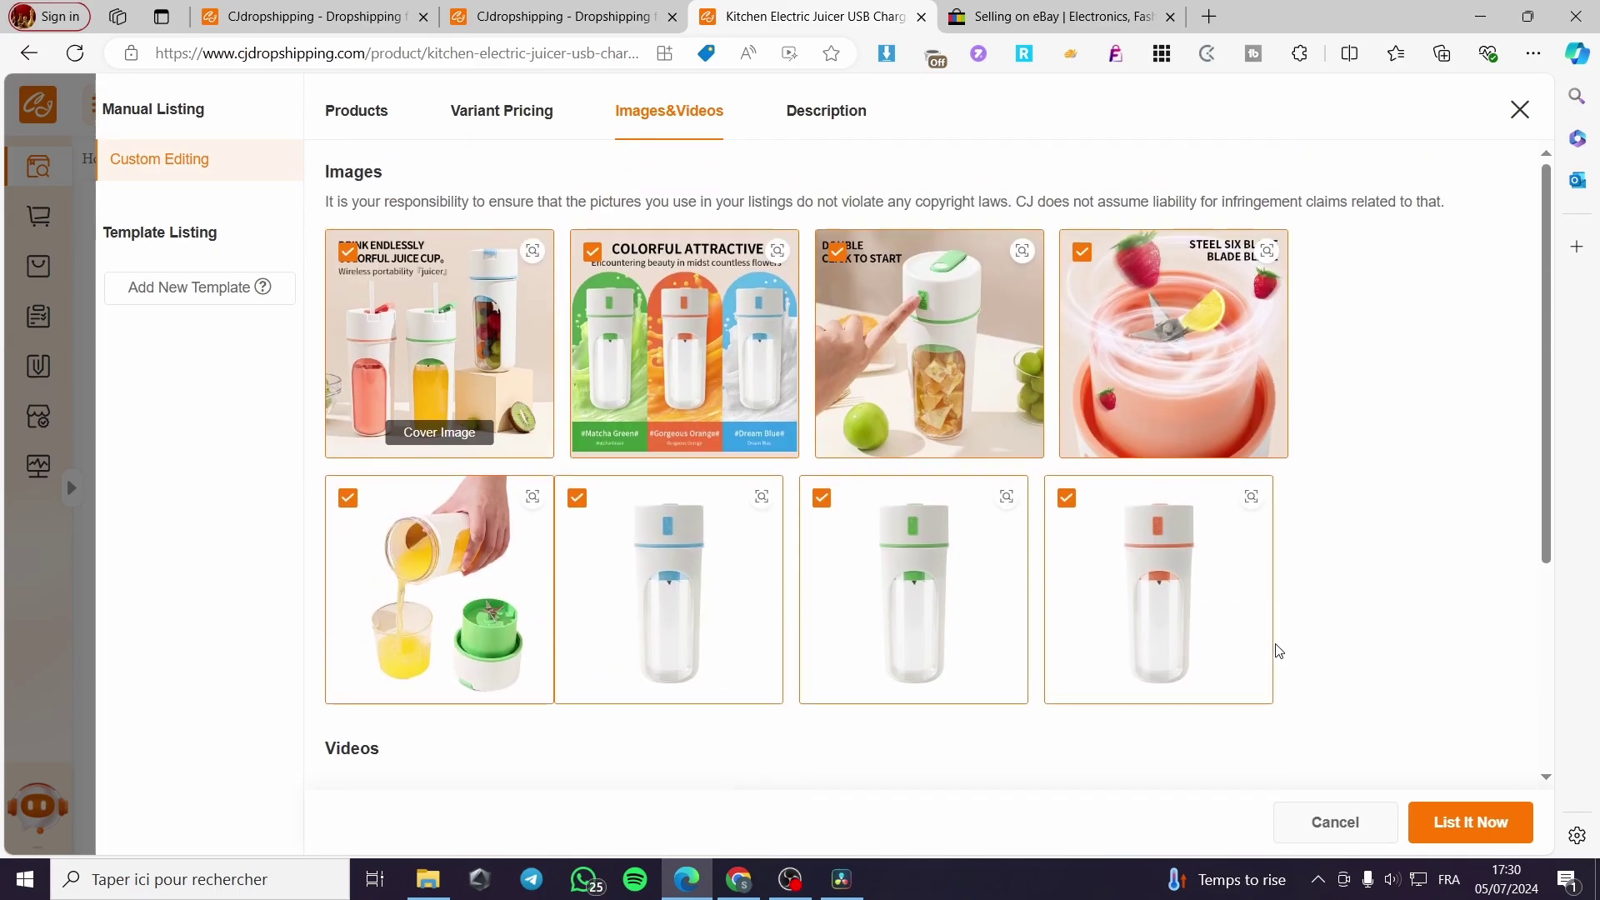
click(807, 111)
scroll(388, 245, down, 14)
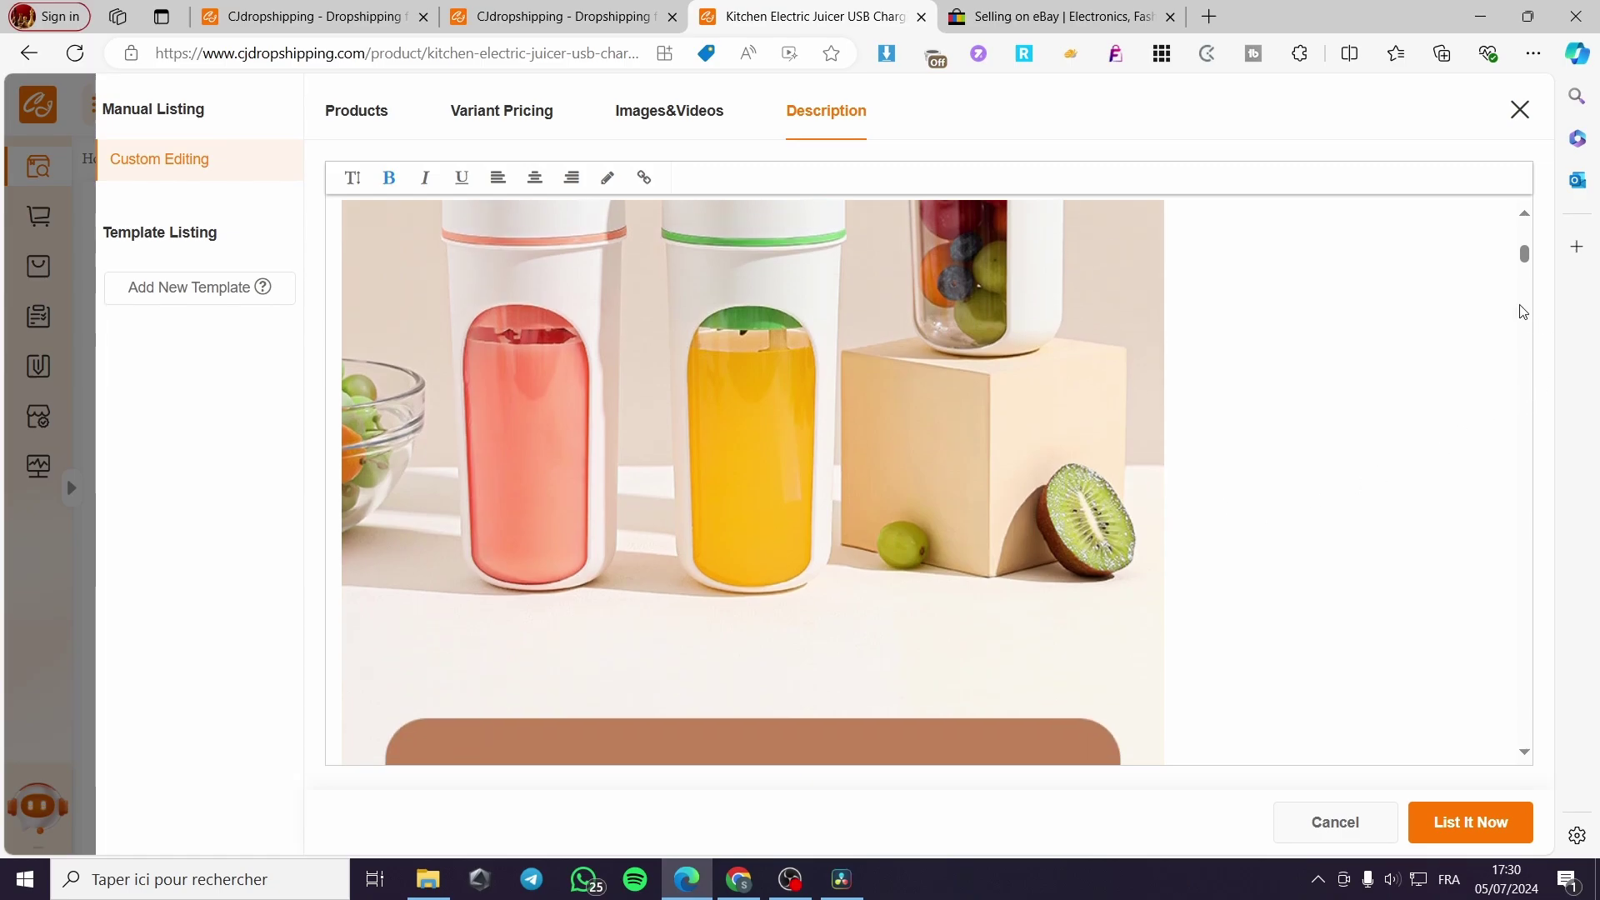
drag(1518, 265, 1527, 200)
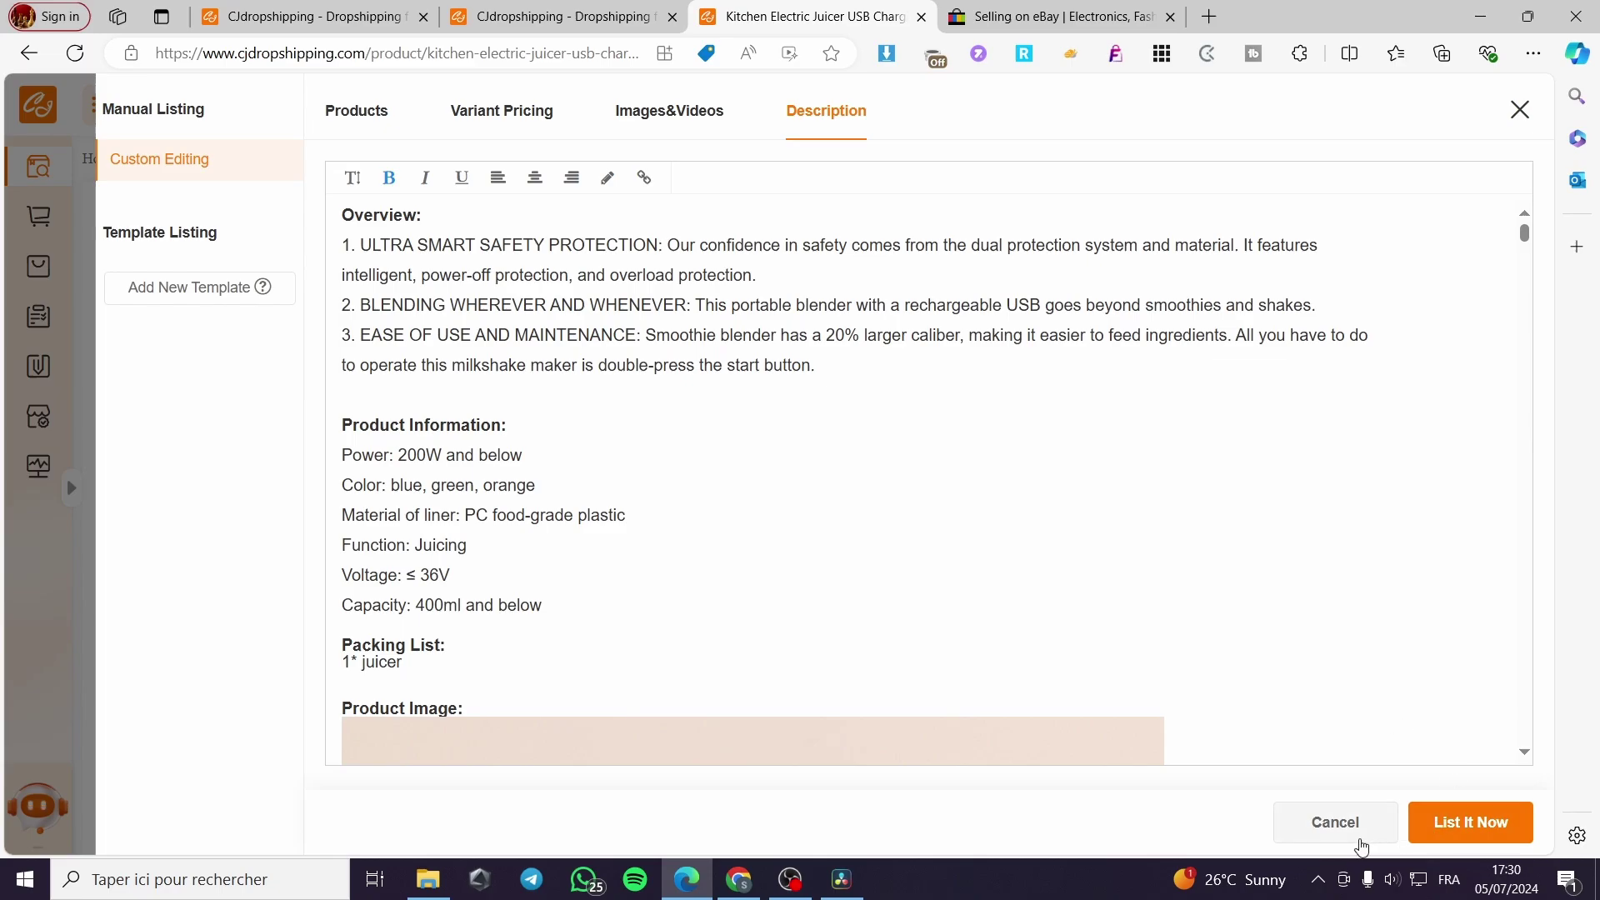
click(1480, 831)
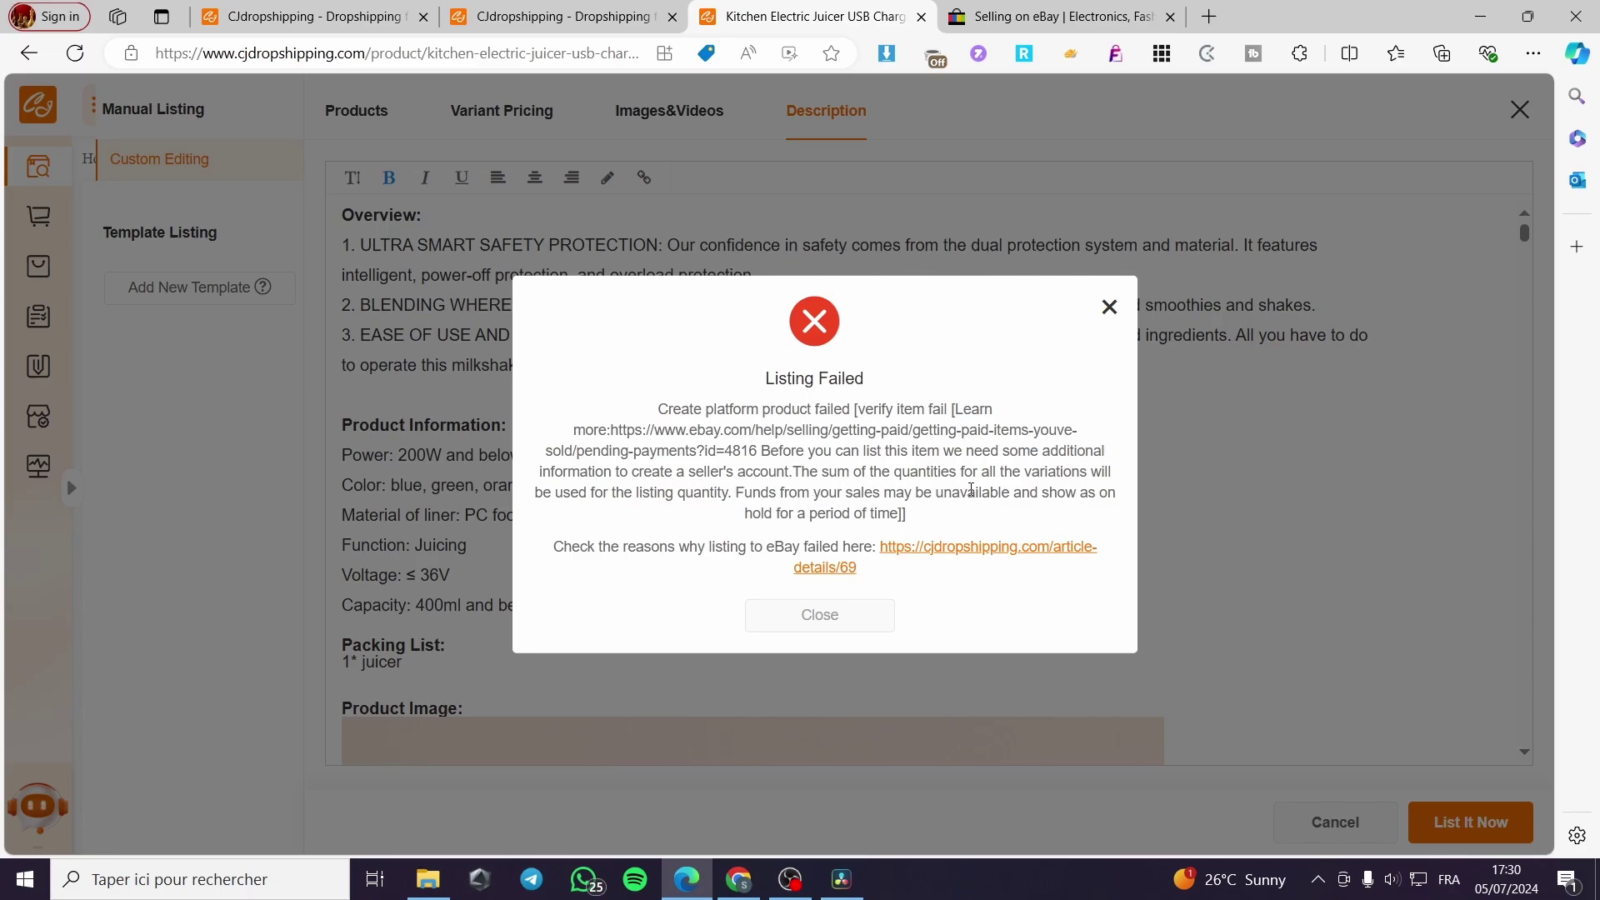
click(836, 618)
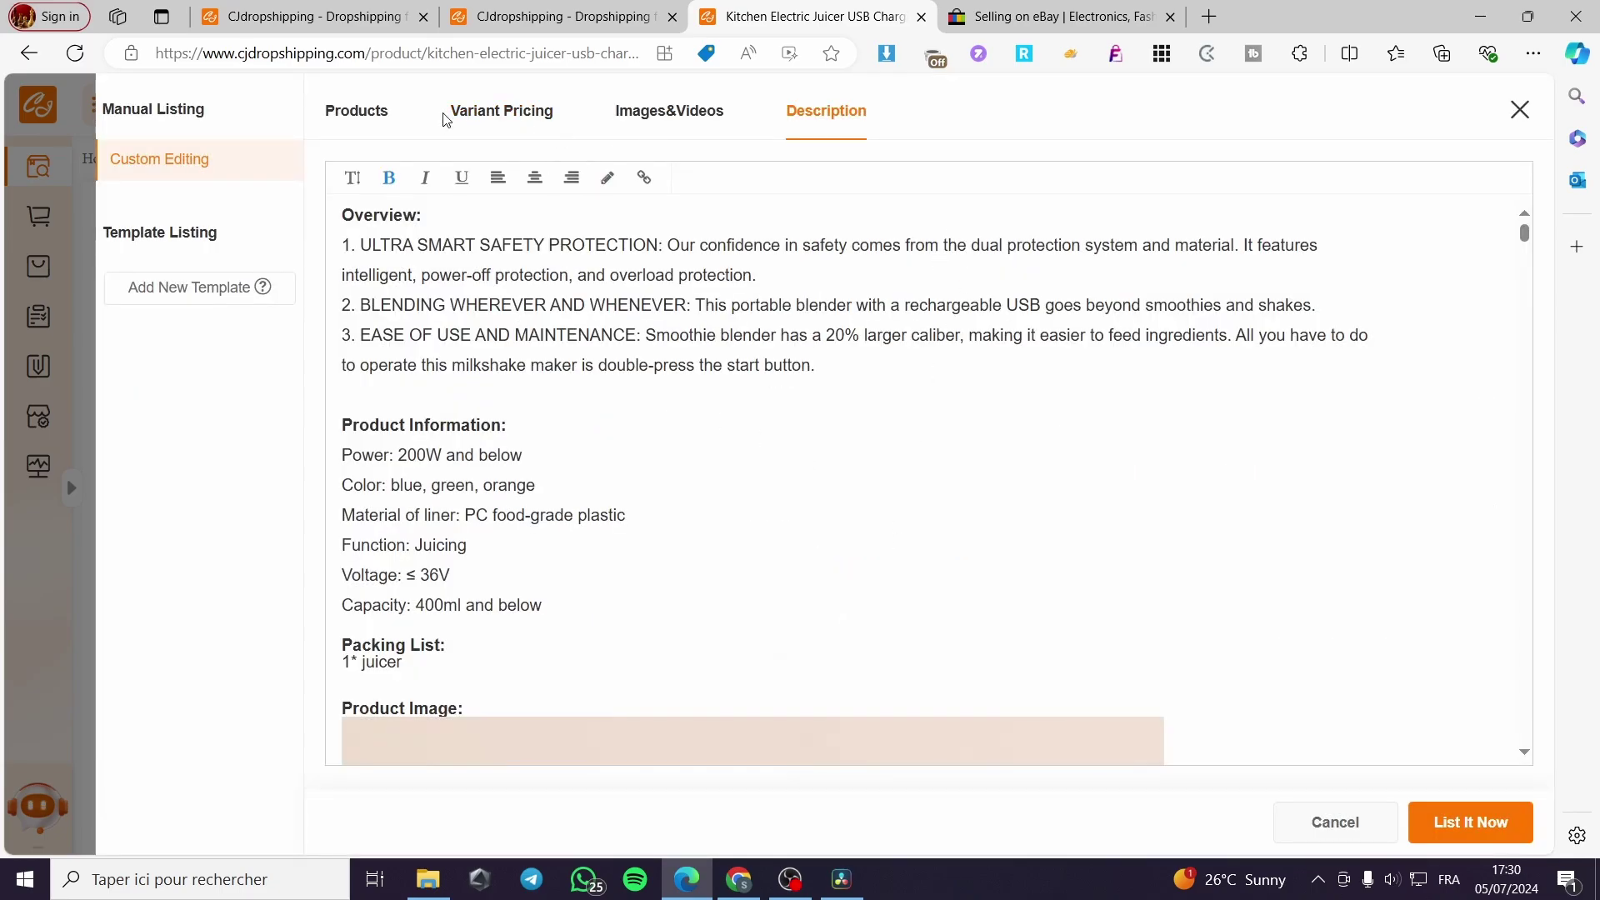
- Recheck the variant prices and quantities, keeping CJPacket Sensitive as shipping method
click(358, 113)
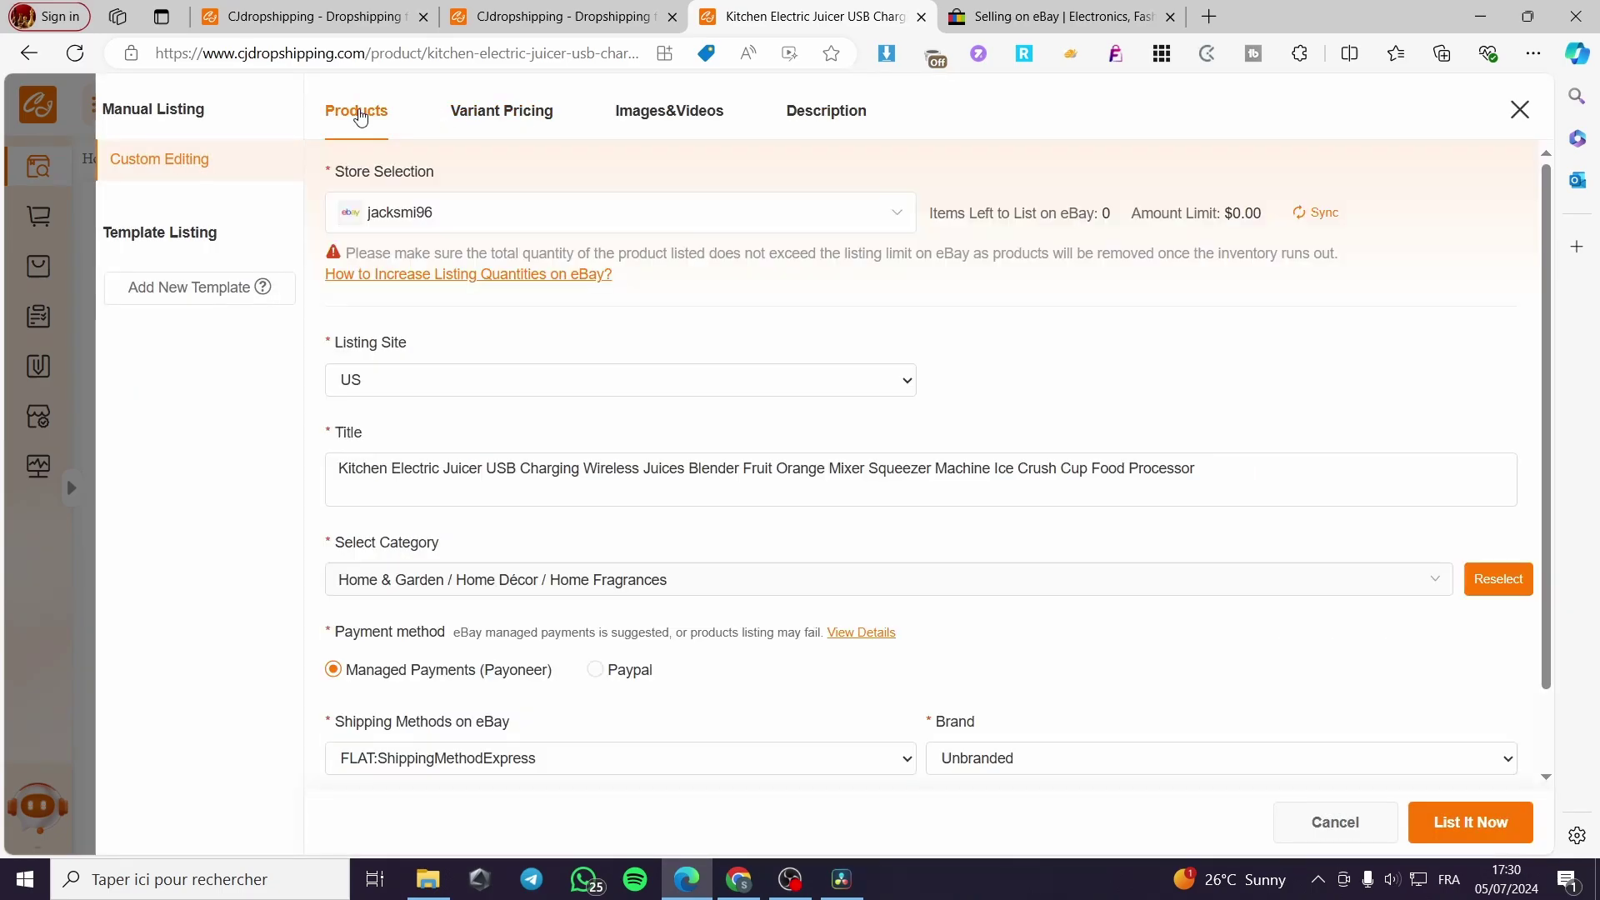
click(484, 113)
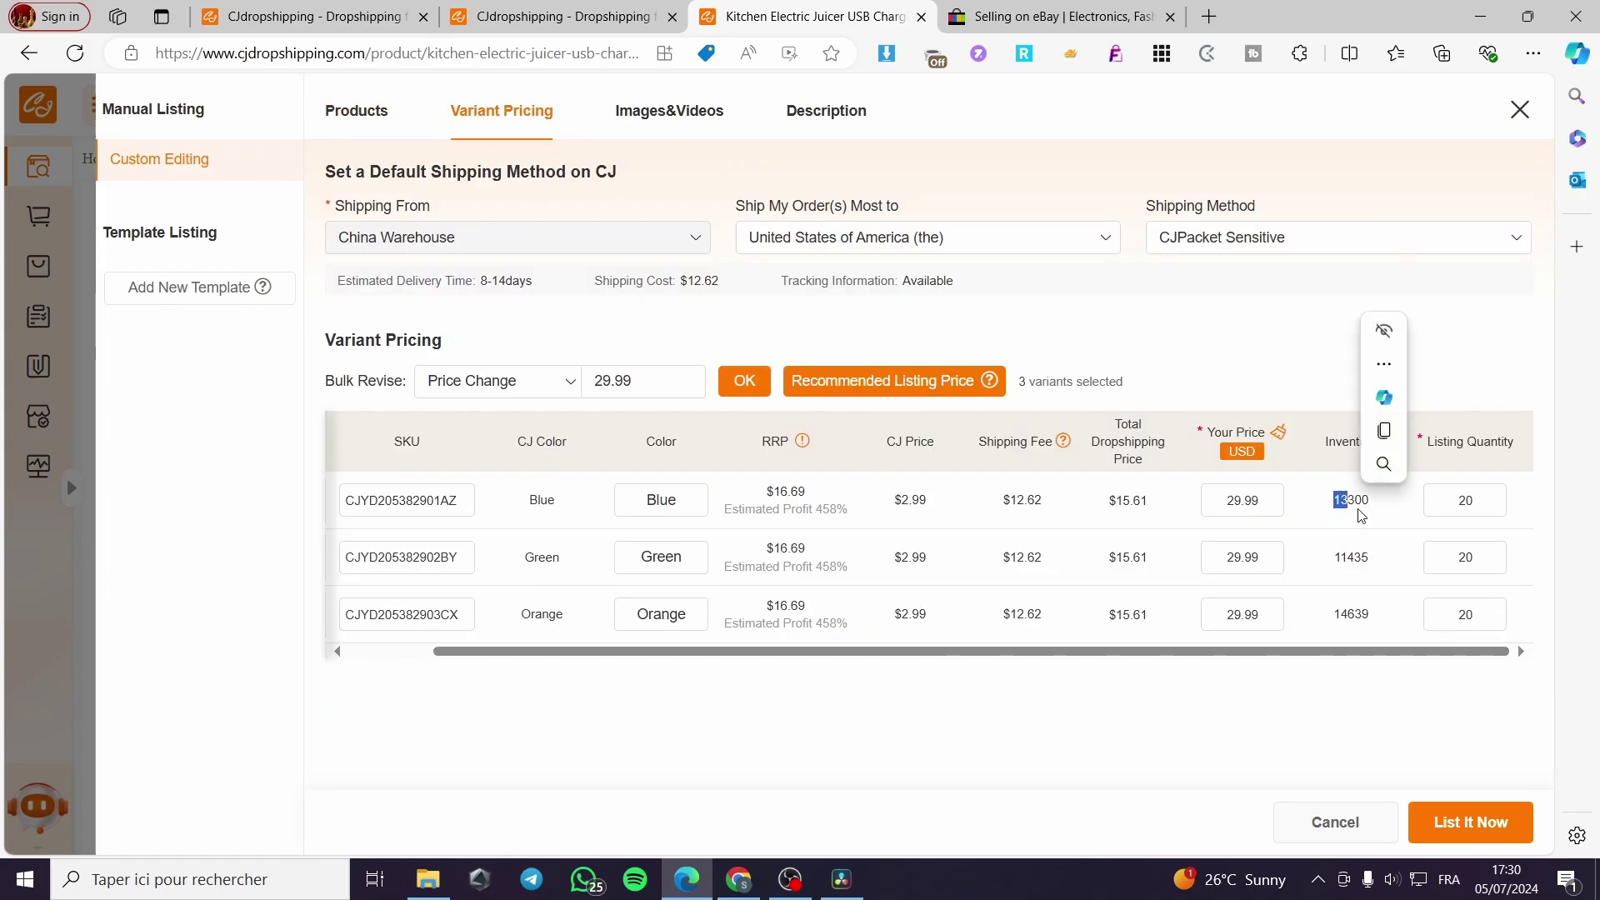
click(1346, 505)
click(1492, 504)
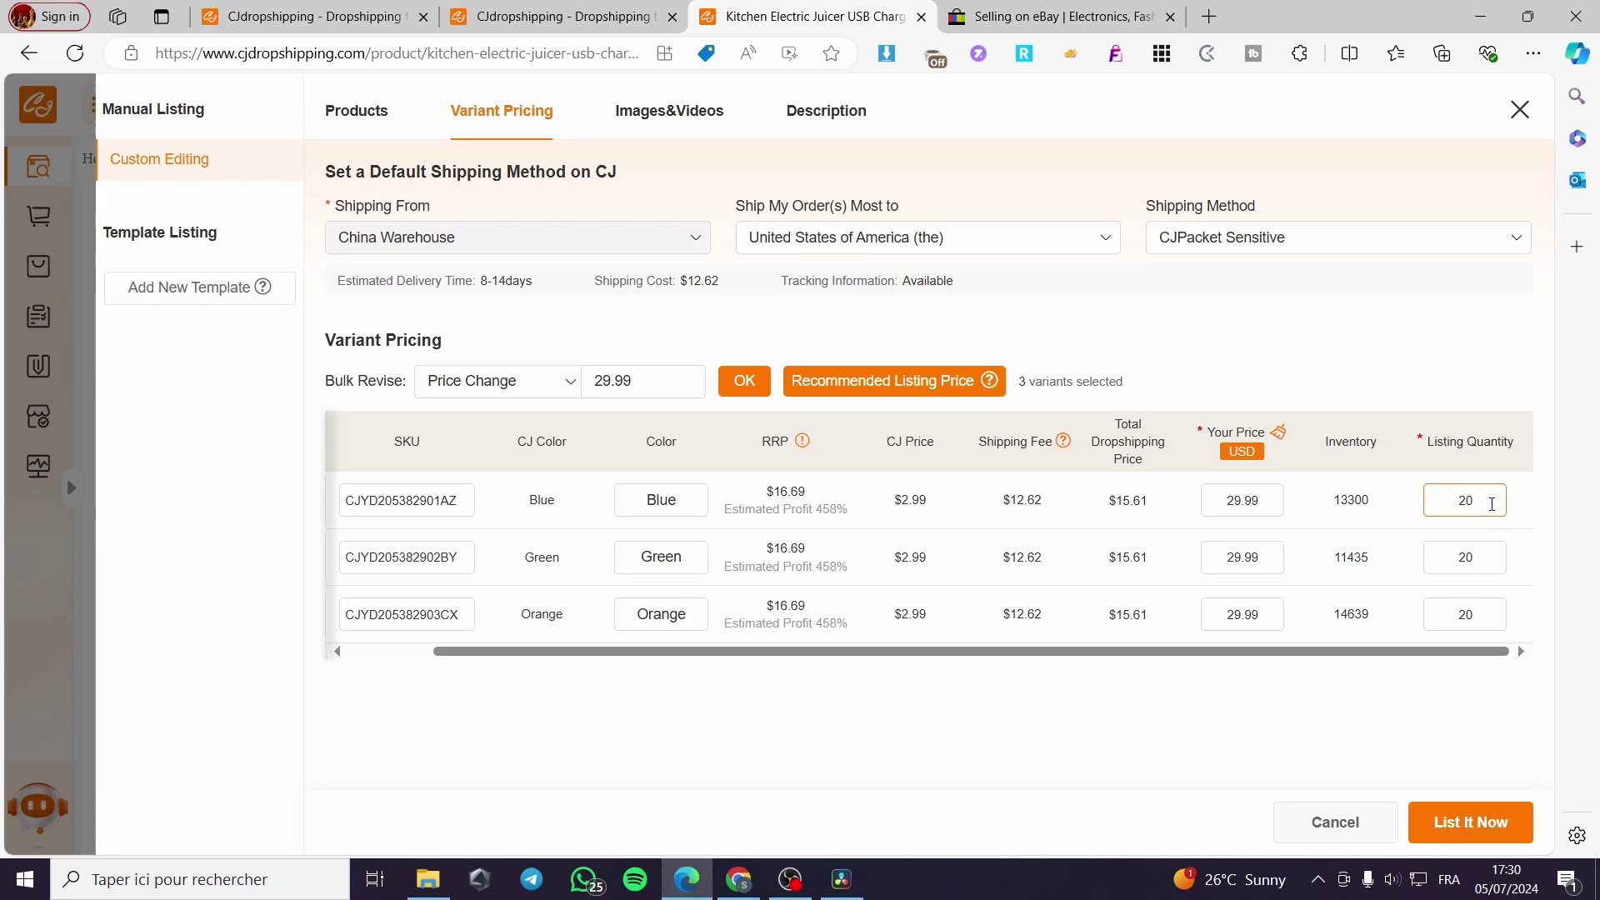
drag(1408, 651, 1543, 653)
click(1335, 247)
click(1336, 247)
- Review the store and title details again, then close Manual Listing without listing
click(371, 119)
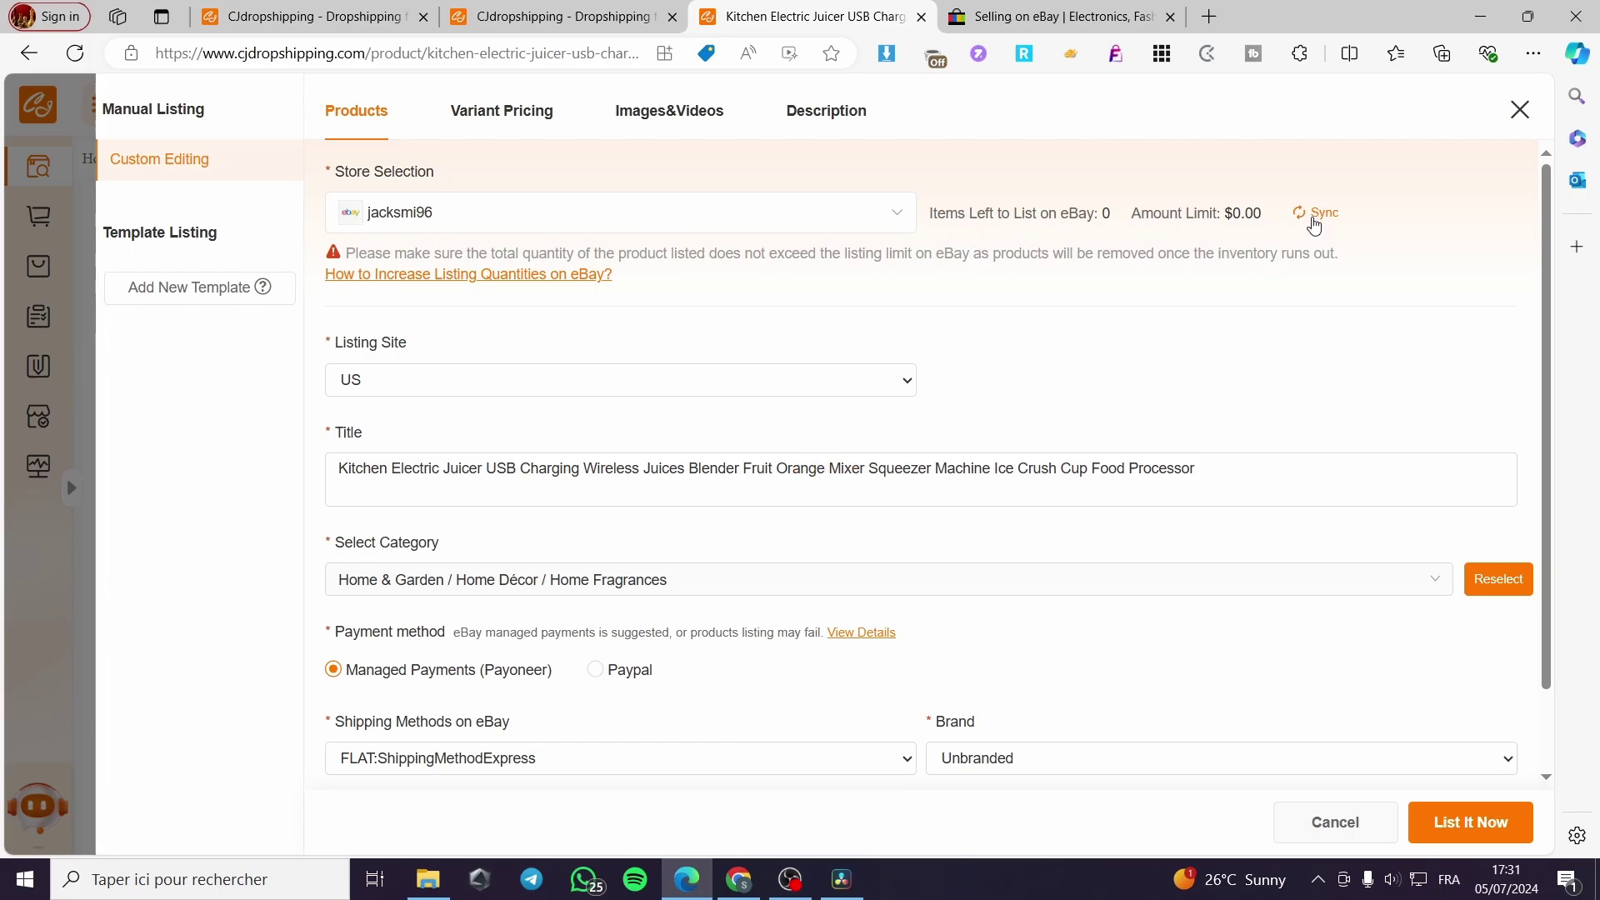
double_click(1108, 212)
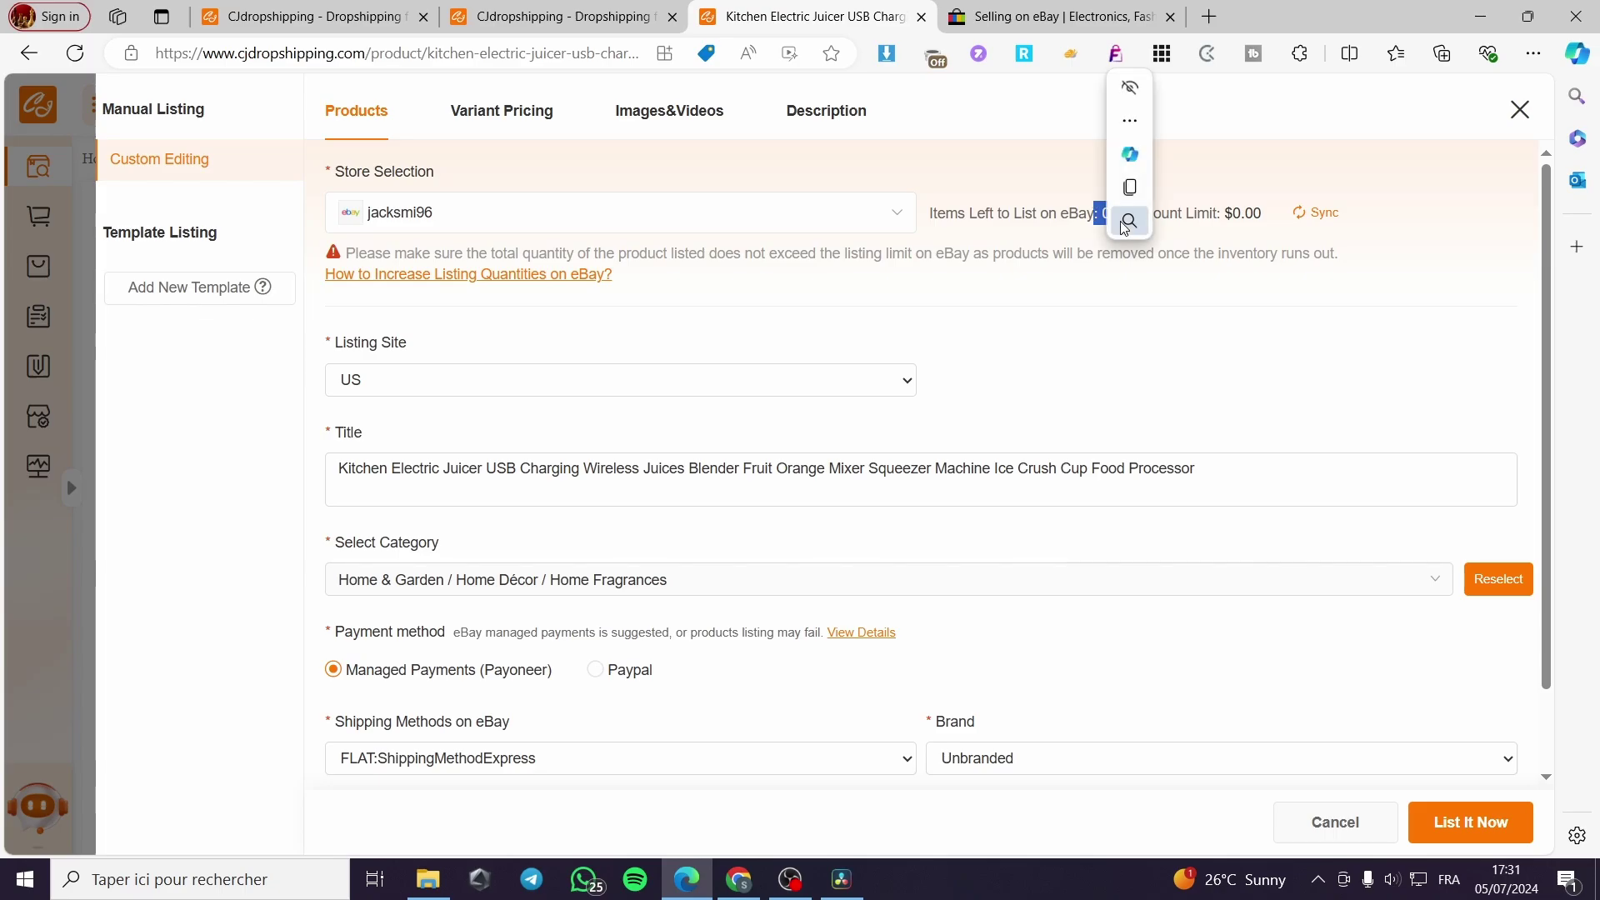
click(1094, 239)
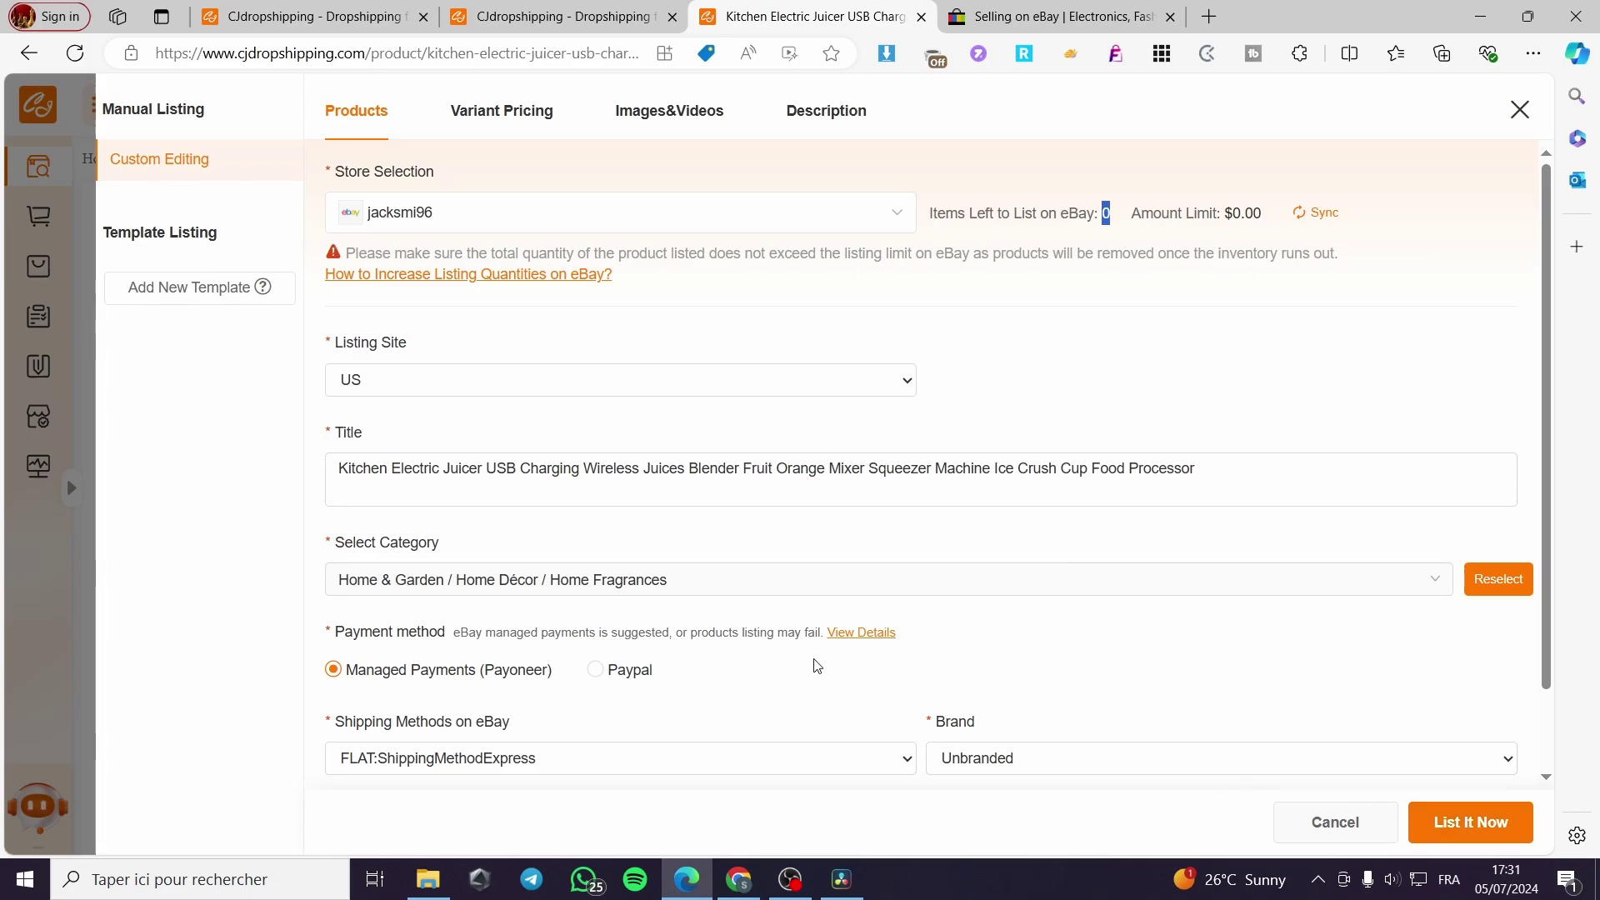
click(945, 492)
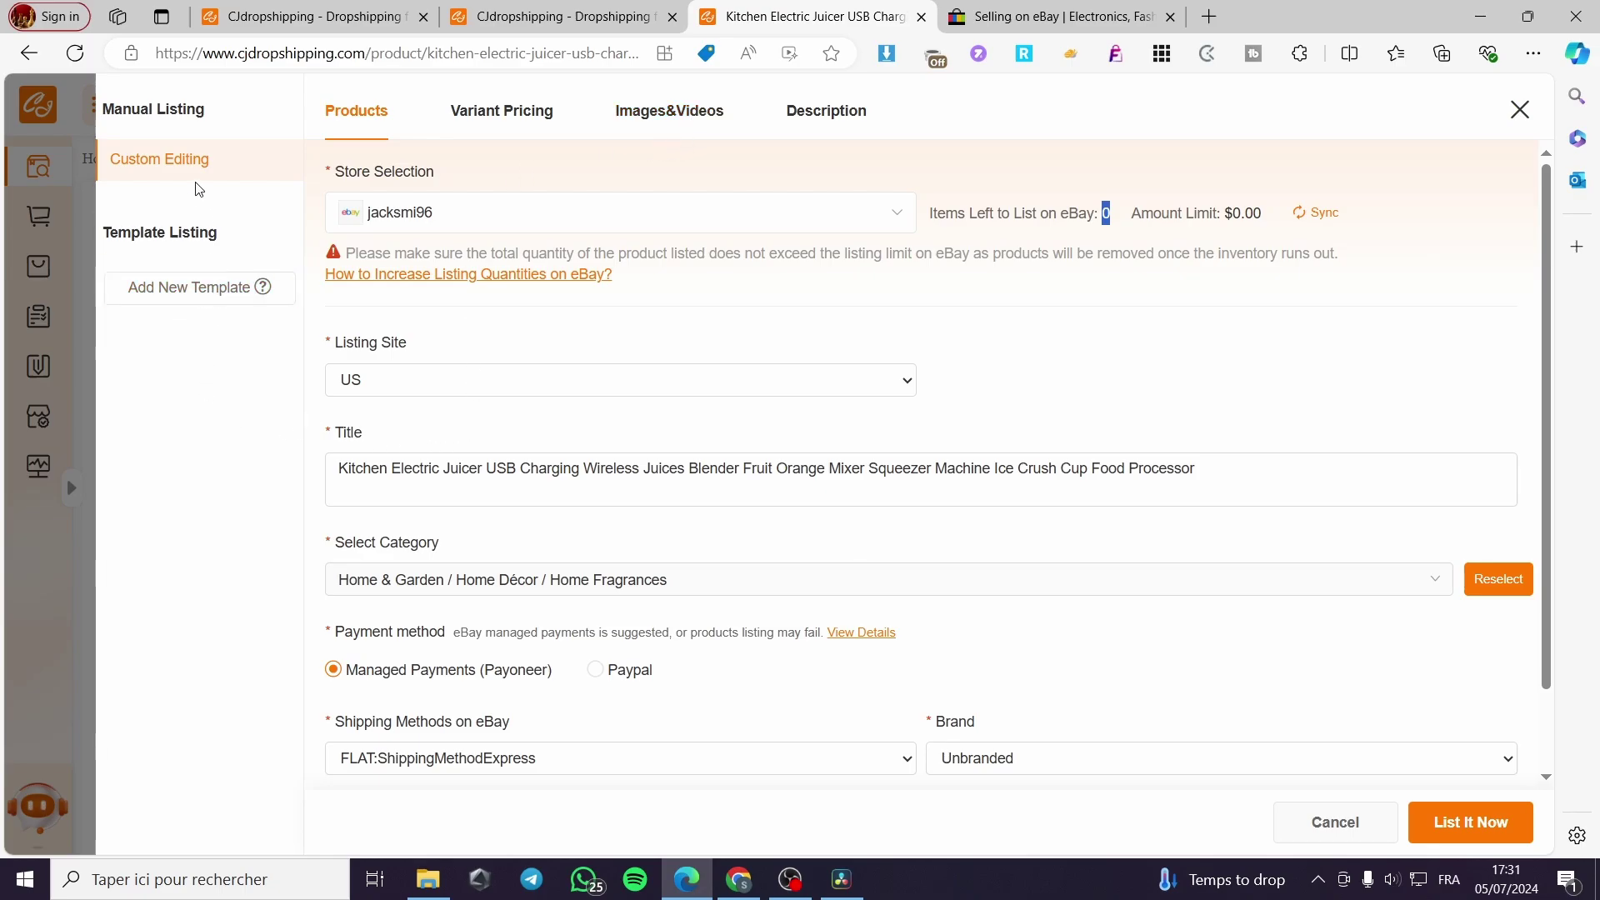
click(1519, 113)
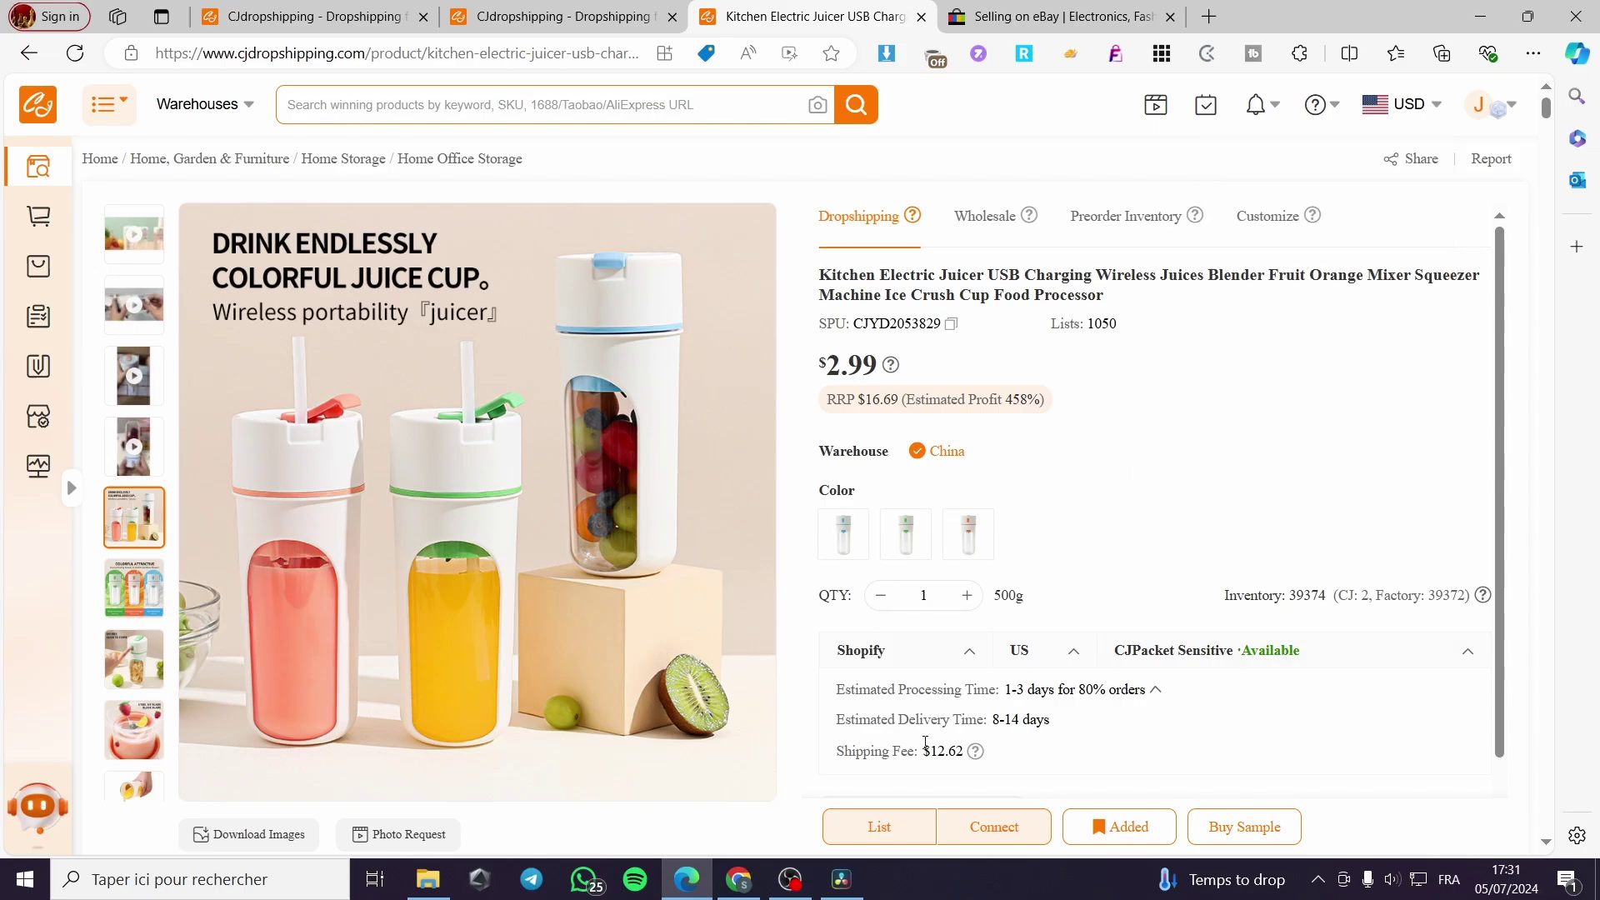
- Go to eBay's selling page and start a new eBay listing
click(1024, 15)
scroll(841, 230, up, 15)
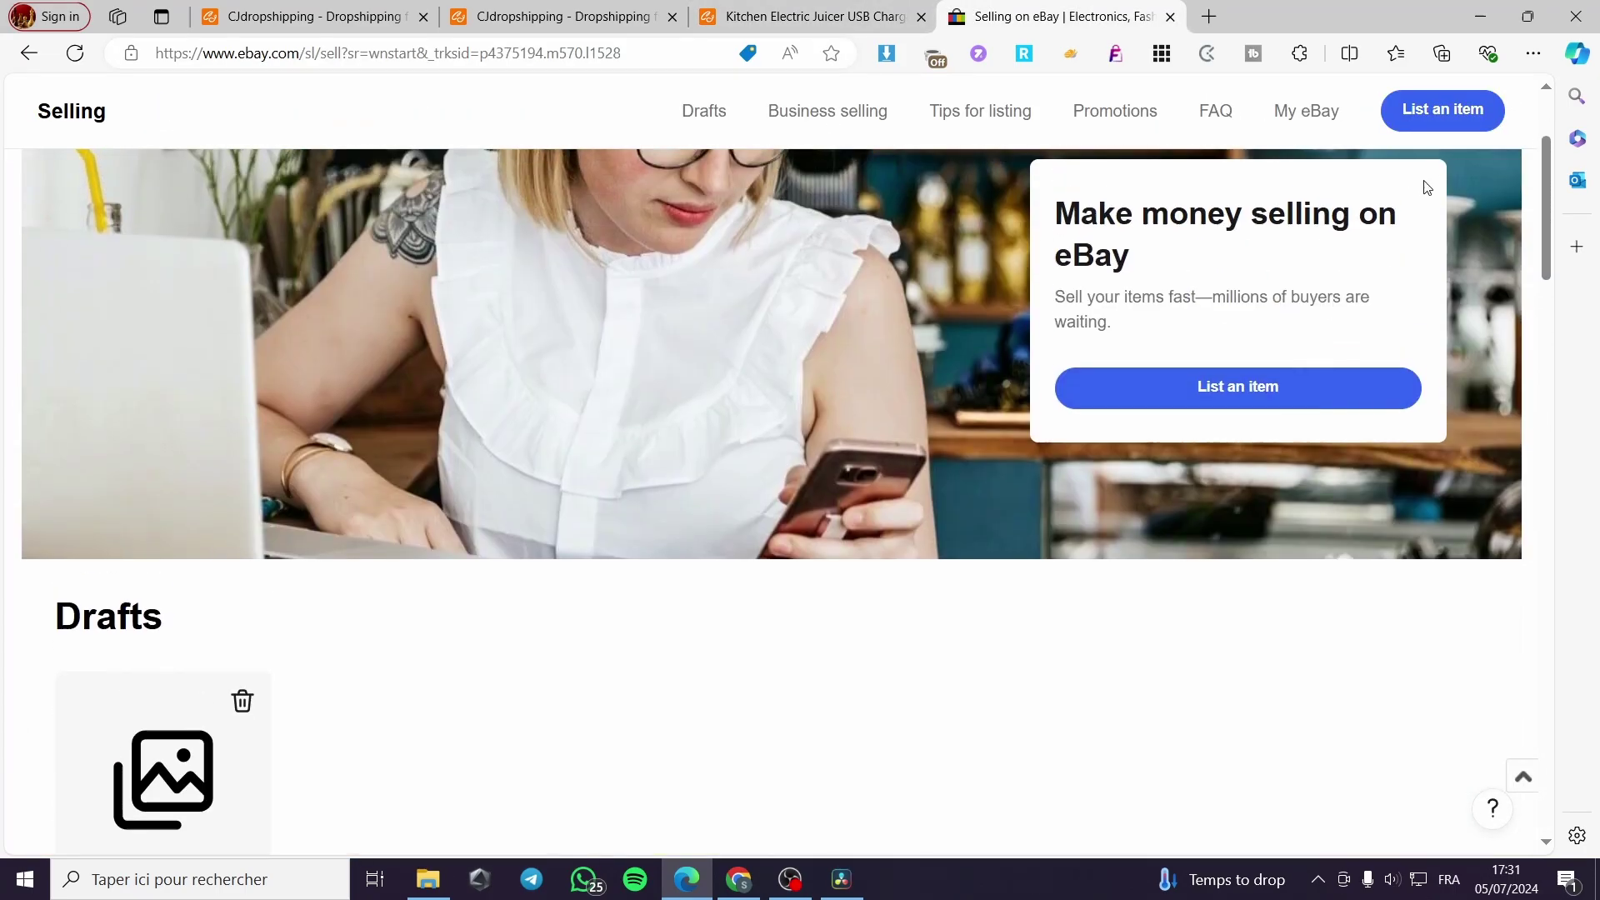
click(1439, 119)
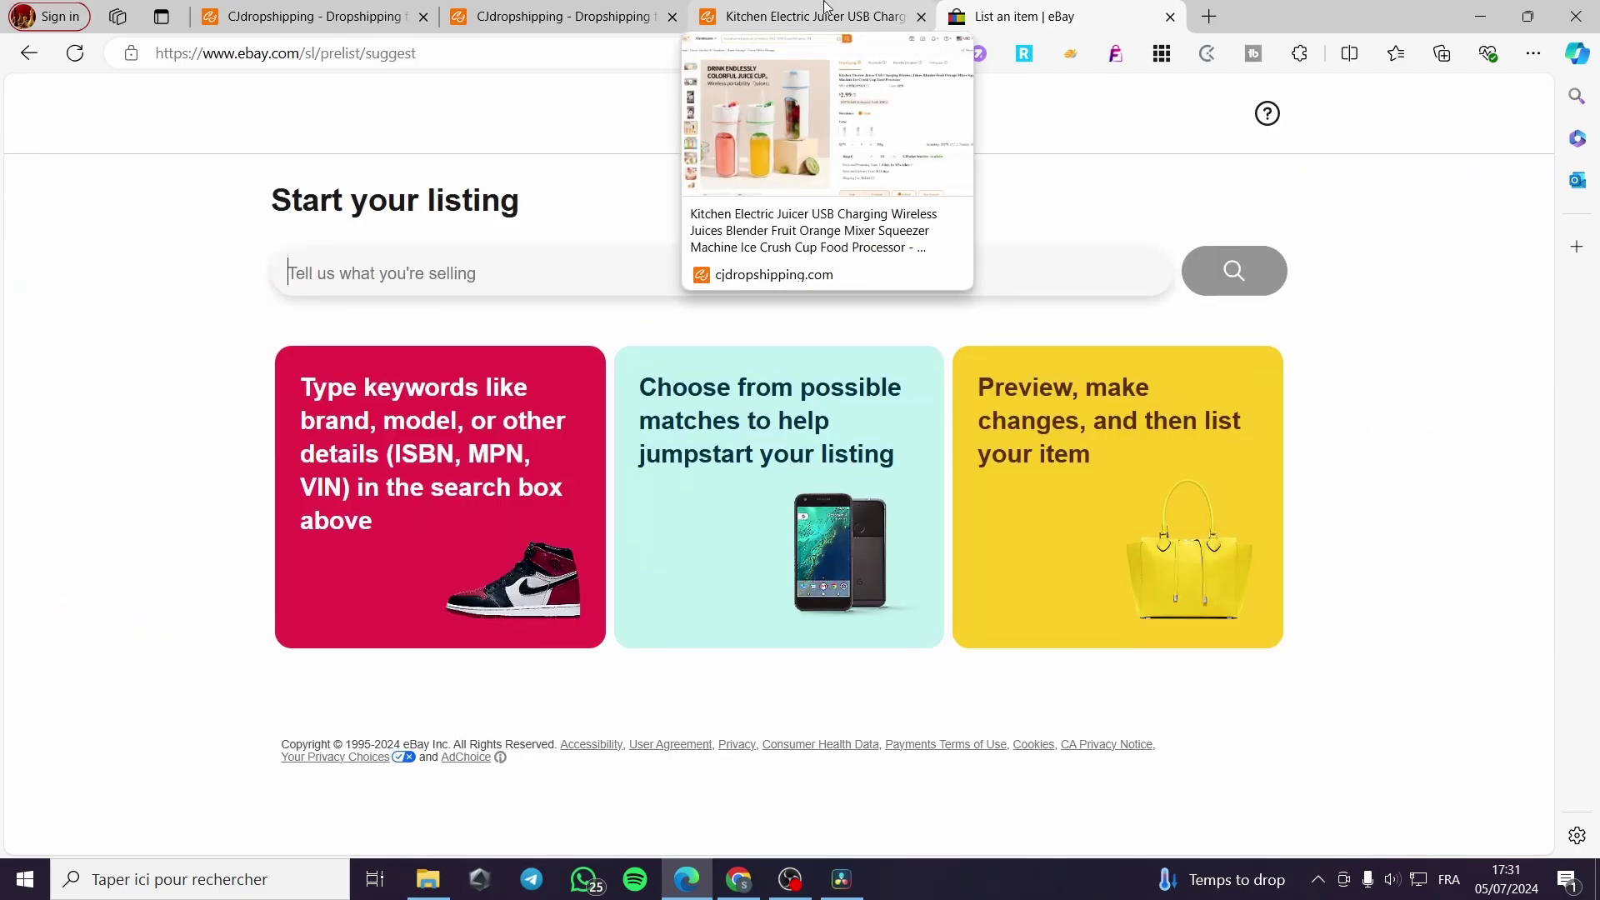
- In CJdropshipping, view the juicer's Green and Orange variants and reopen it from trending products
click(823, 6)
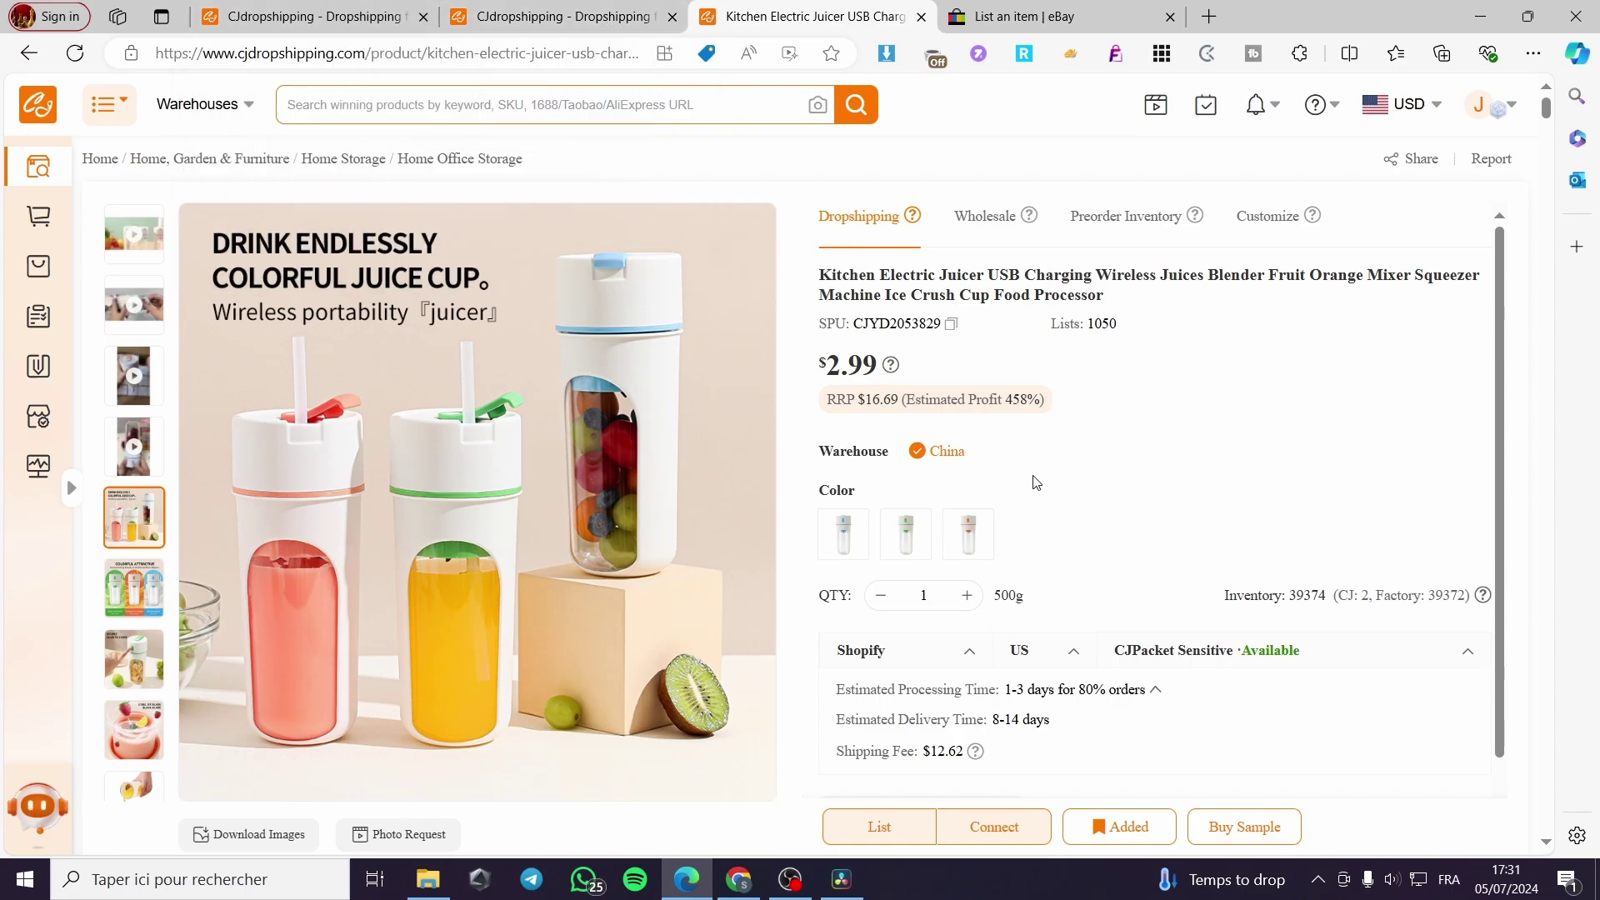
click(906, 534)
click(967, 534)
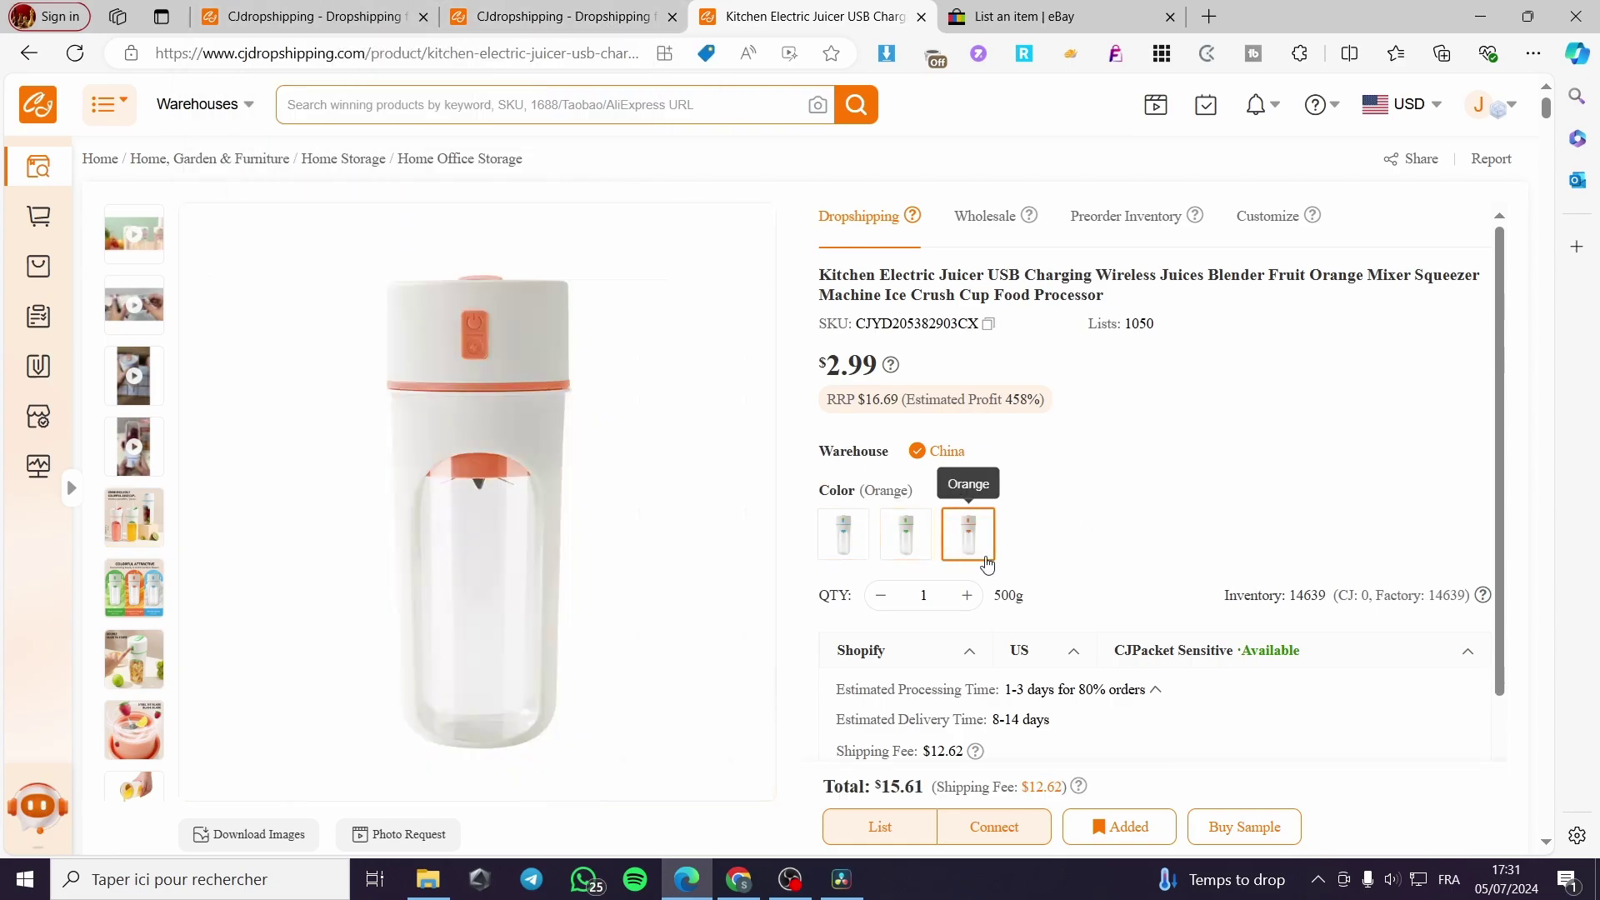
click(530, 15)
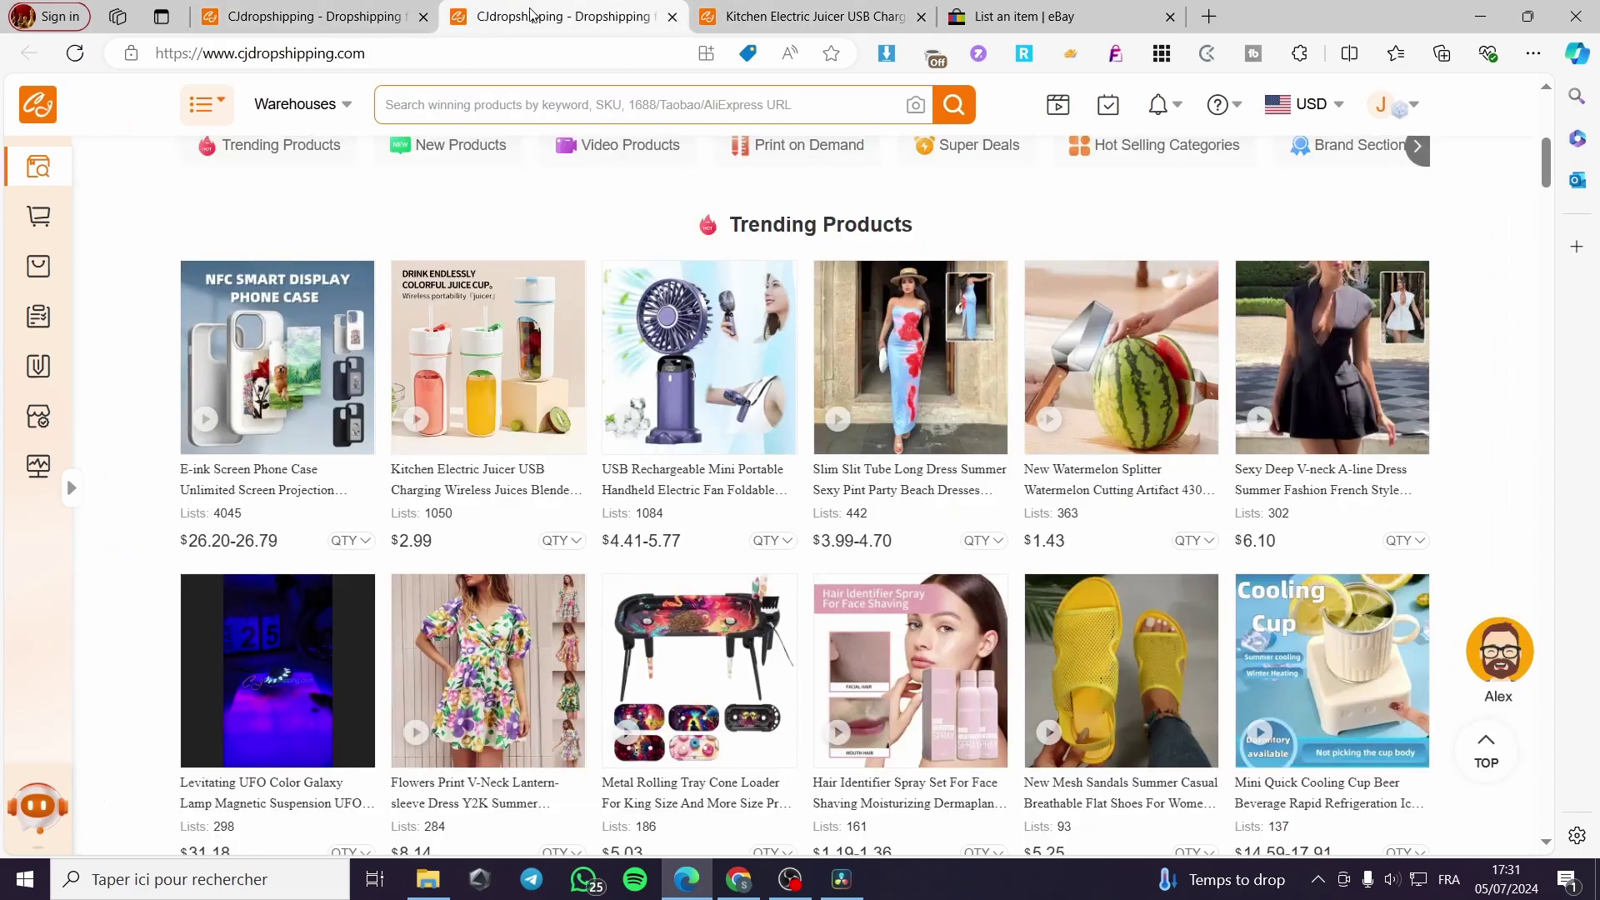
click(488, 359)
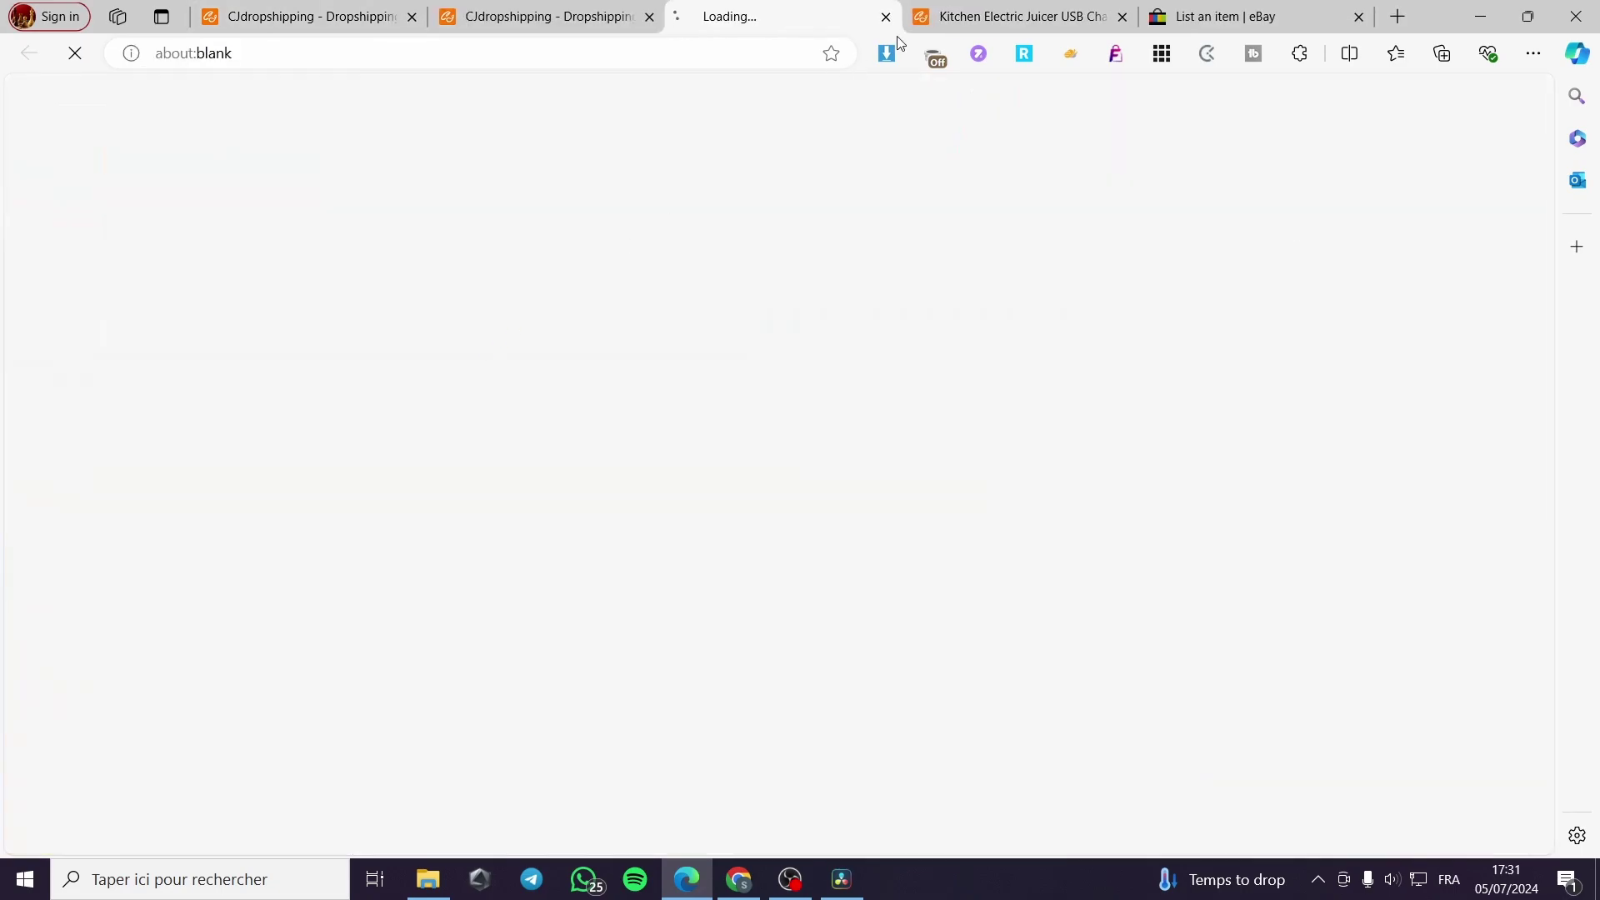
- Leave eBay's listing start page for the eBay home page
click(1222, 10)
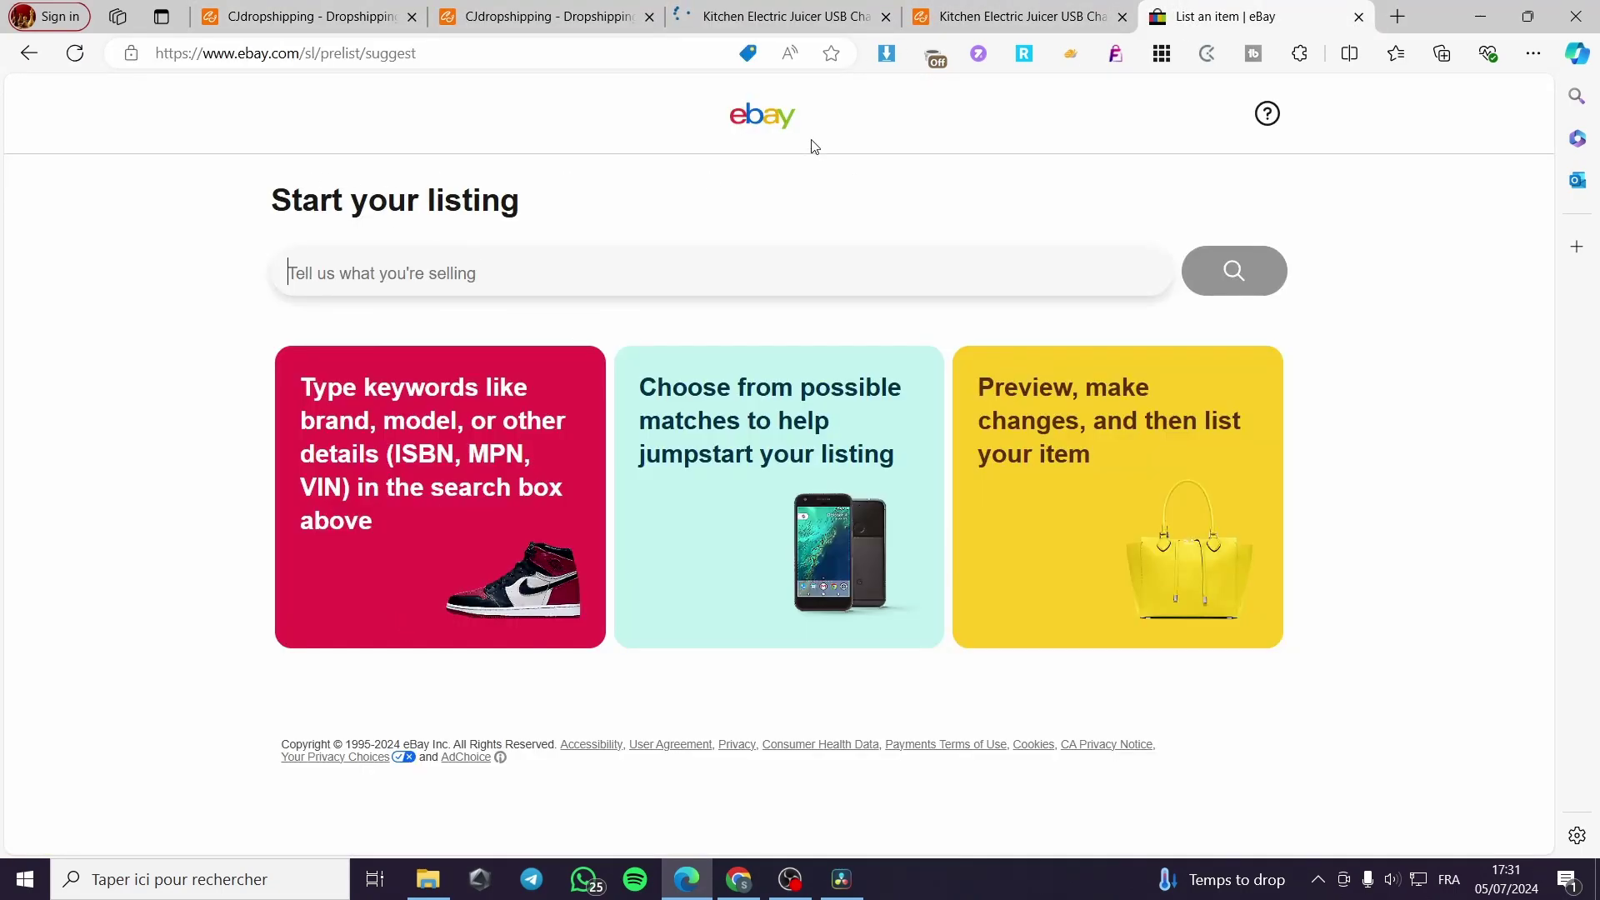
click(774, 125)
click(784, 16)
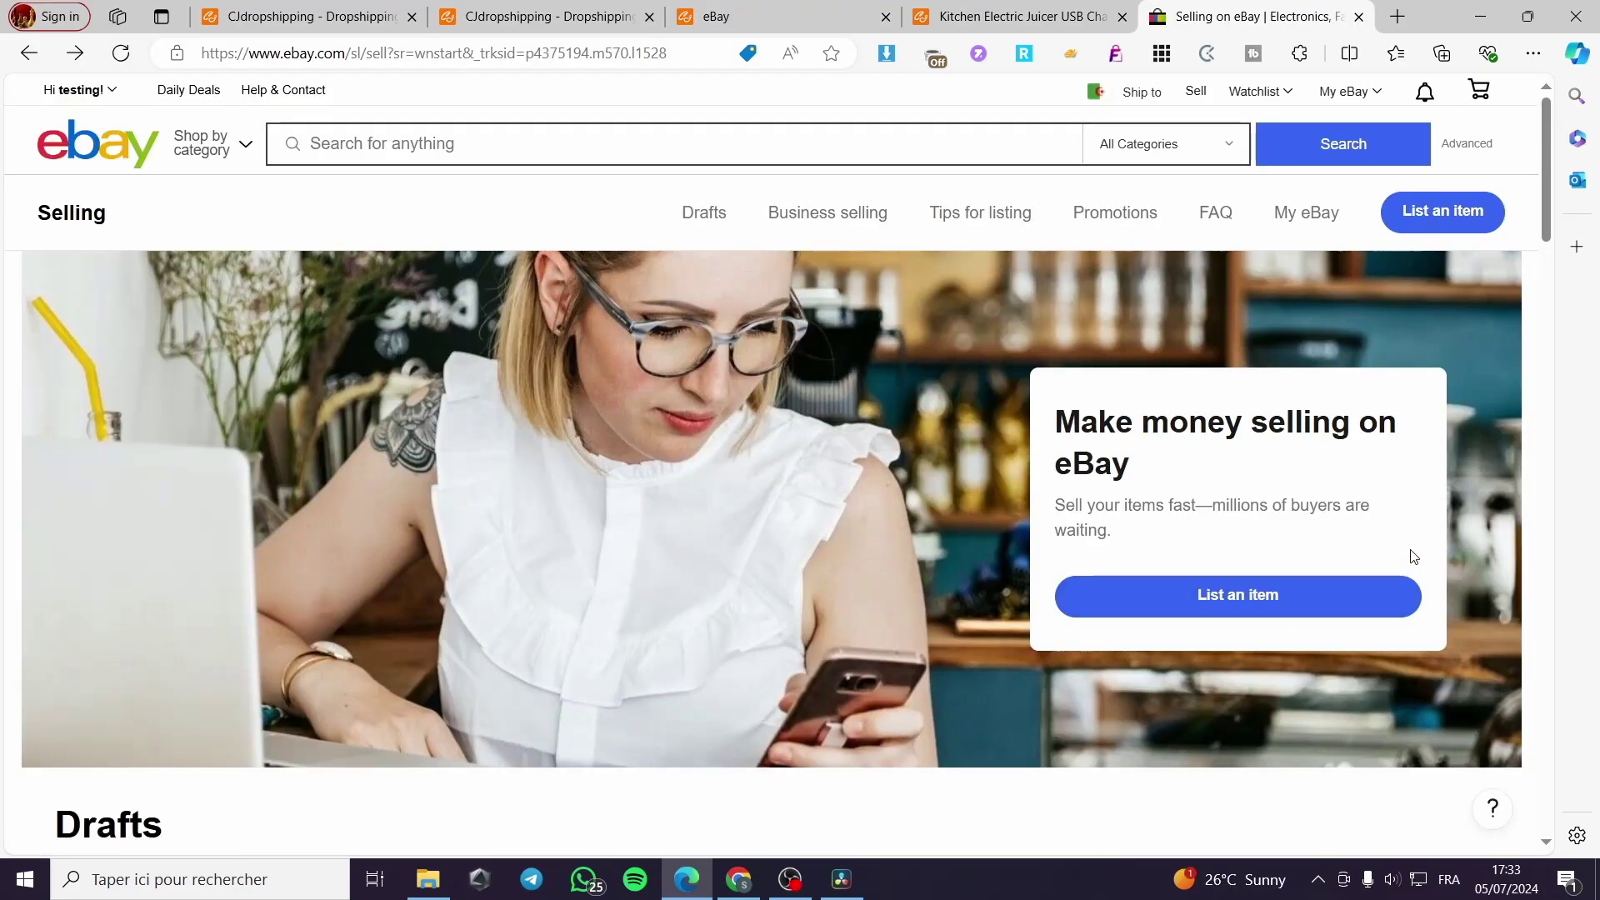
- Open eBay's Selling overview page and scroll through it
click(1196, 92)
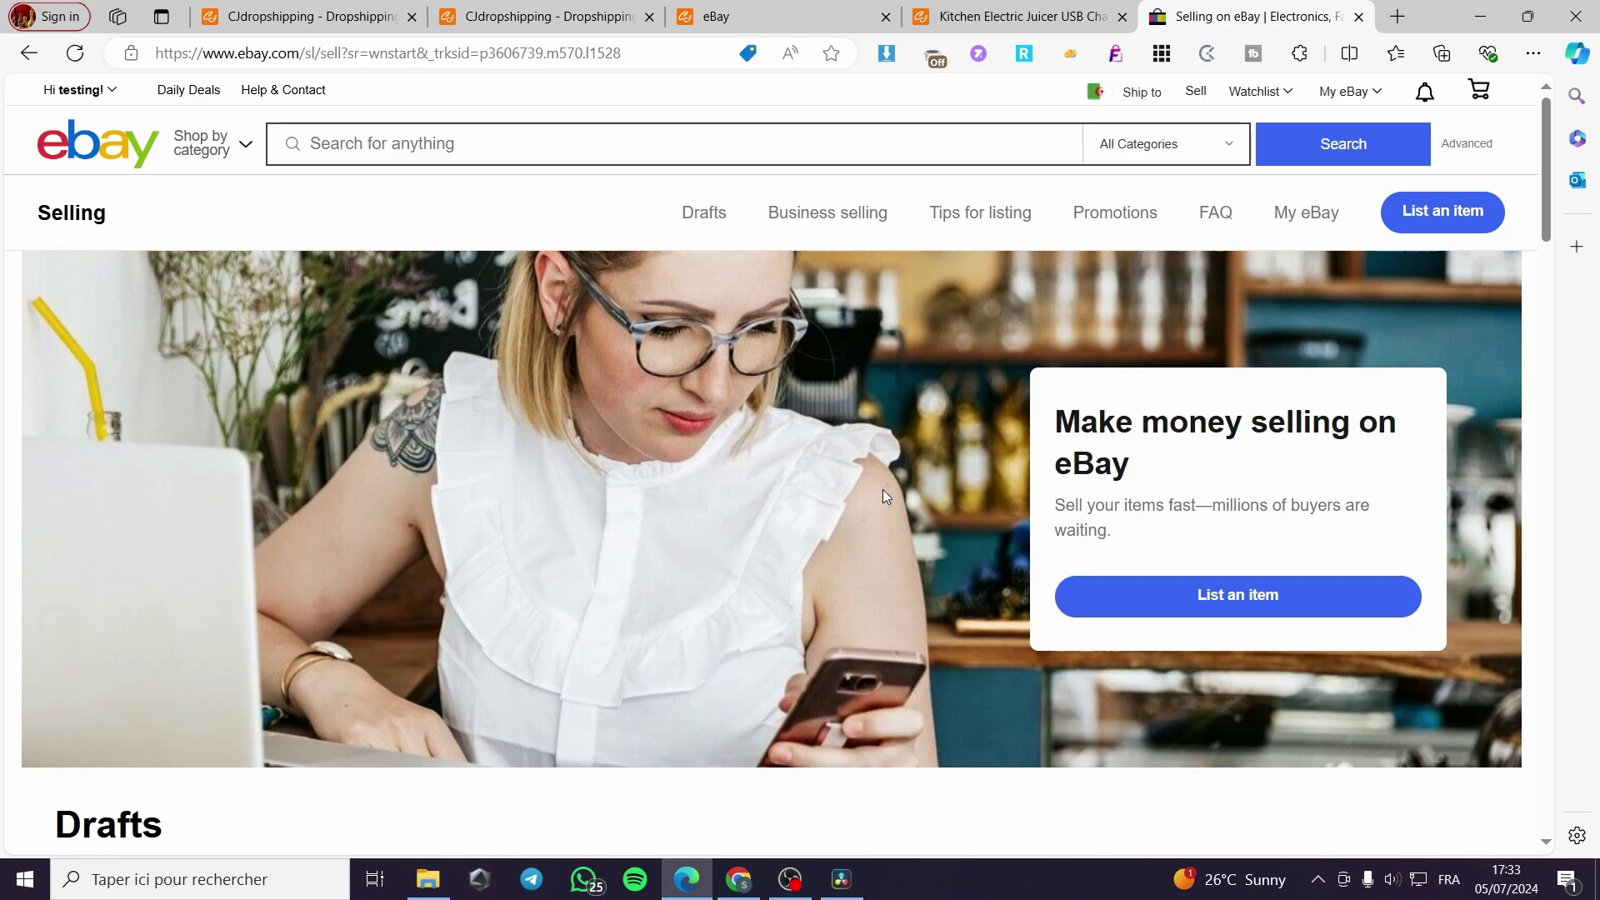
scroll(883, 488, down, 7)
scroll(633, 516, down, 3)
scroll(425, 489, up, 1)
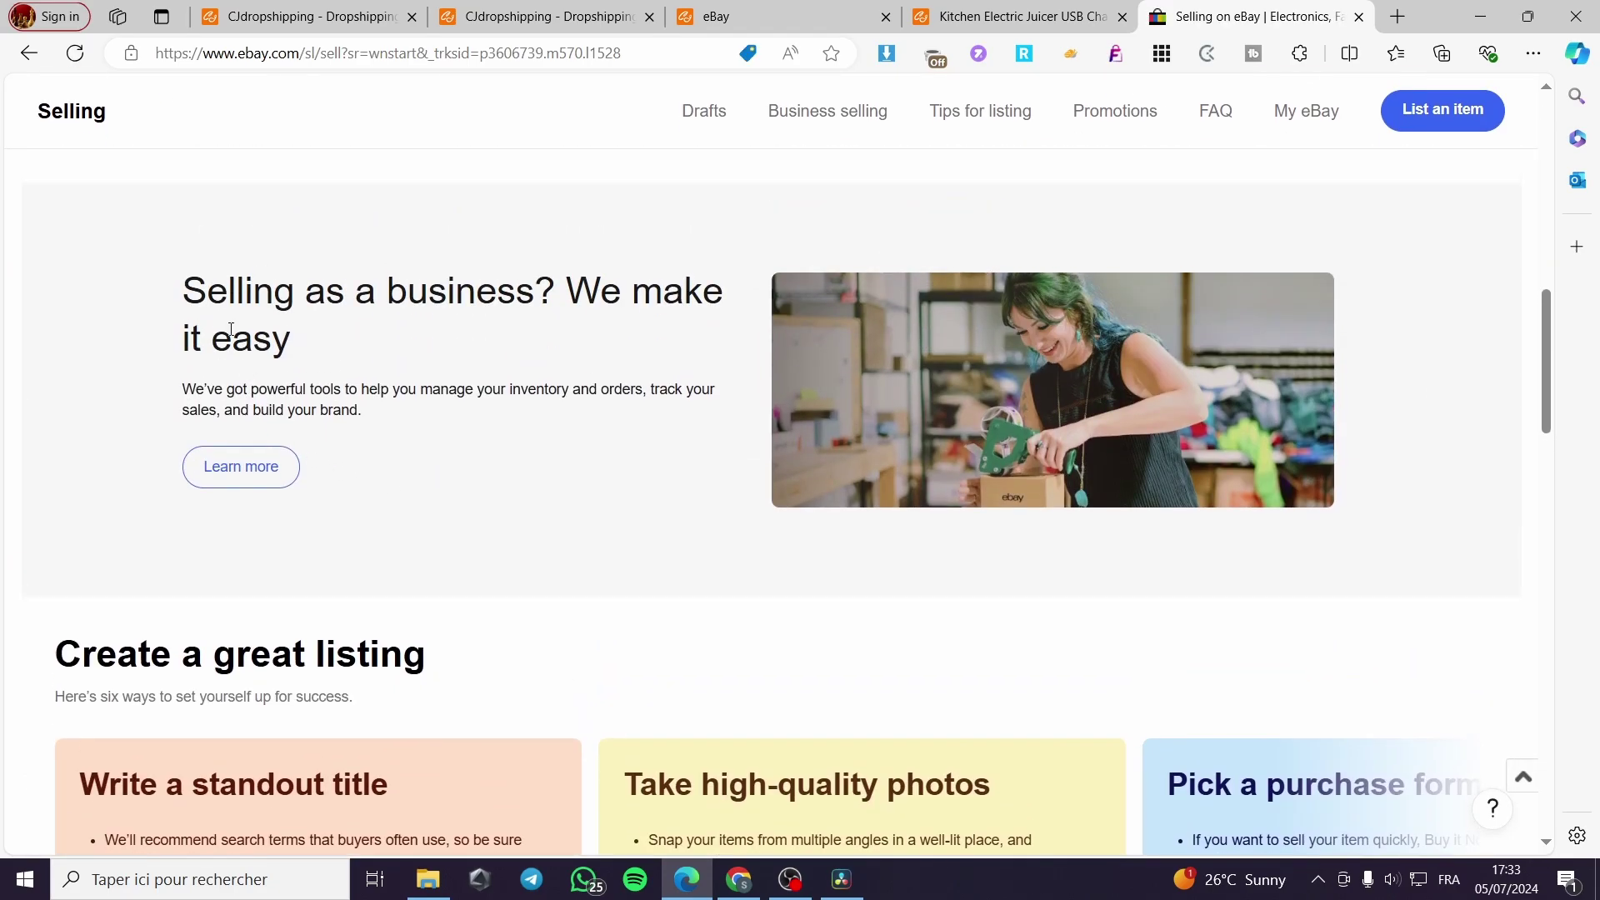
- Read the Selling as a business page, including its purchase statistics, then choose Start selling
click(255, 480)
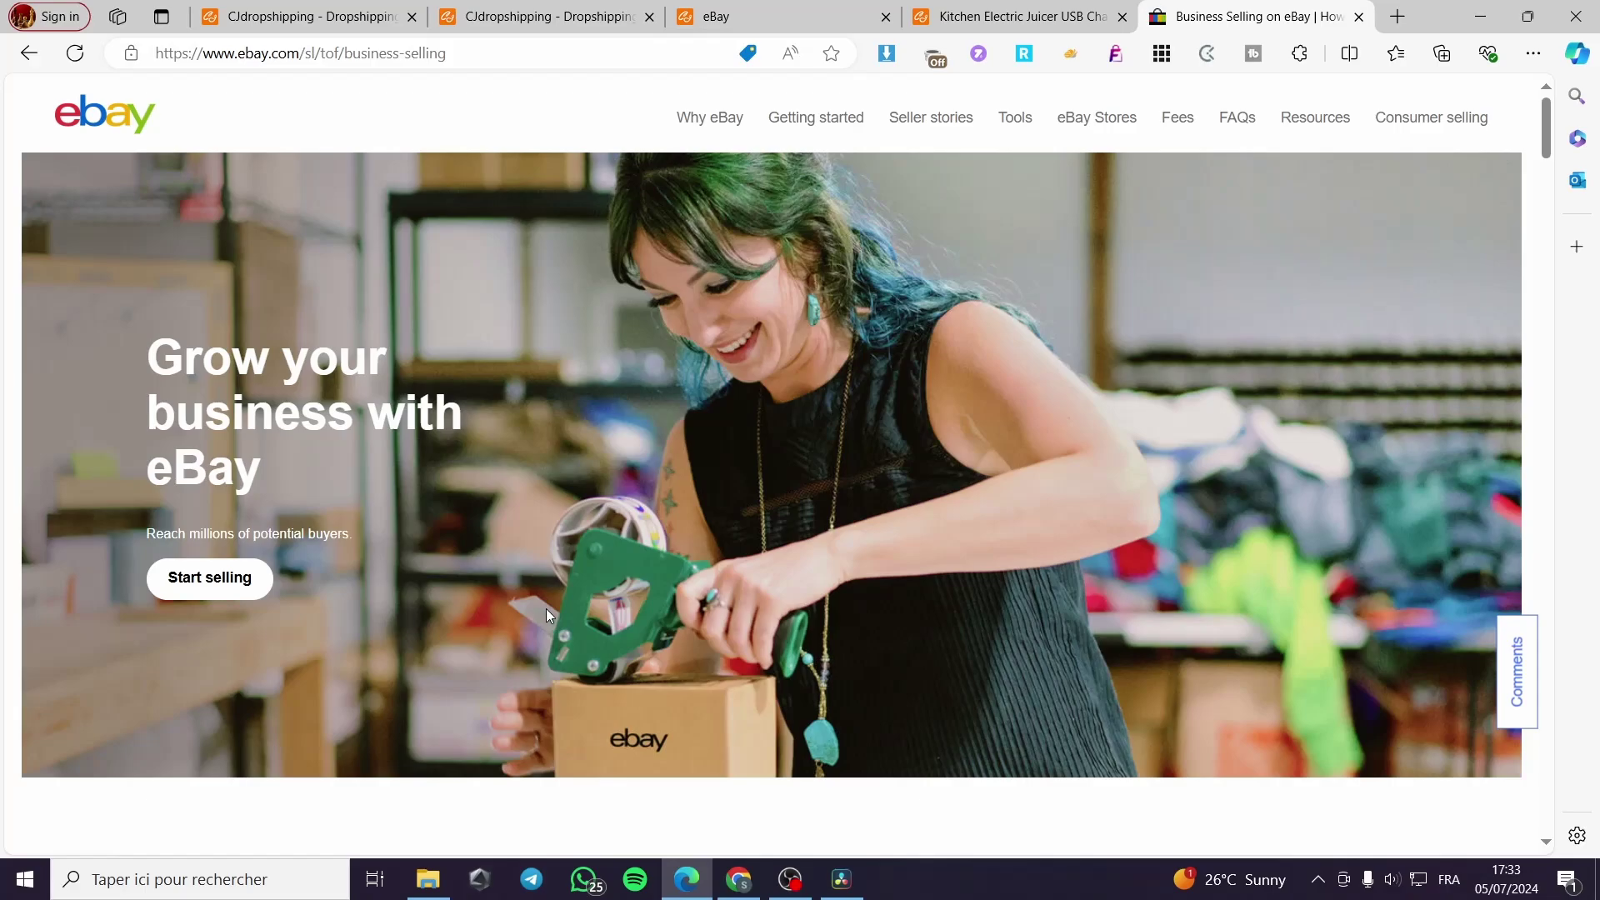
scroll(745, 624, down, 4)
scroll(742, 611, up, 2)
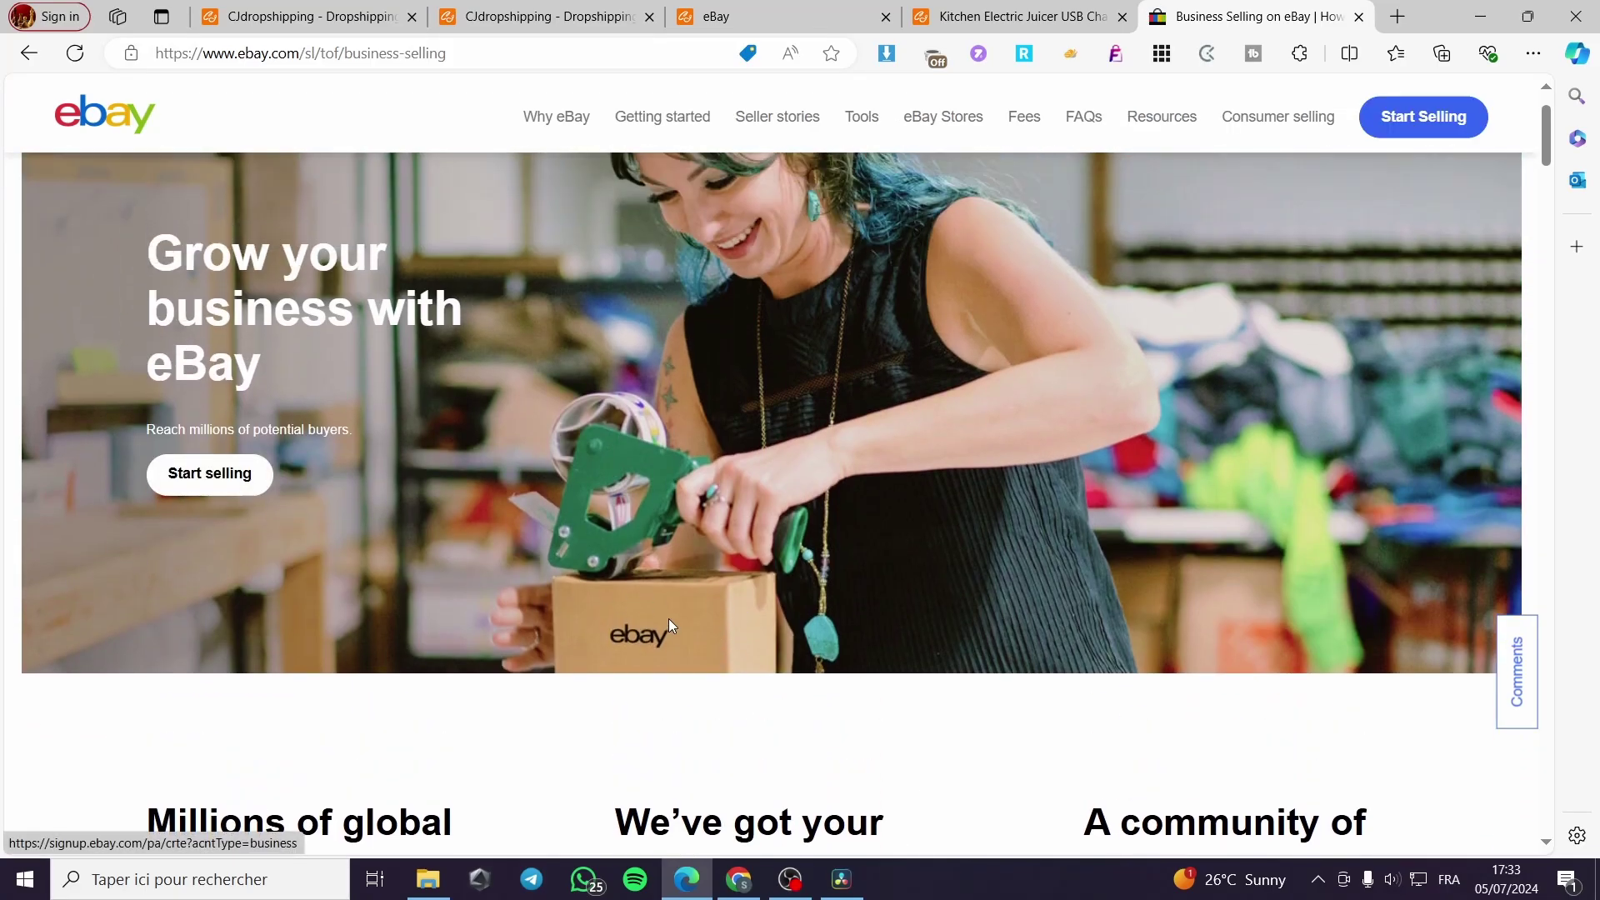
scroll(665, 616, down, 15)
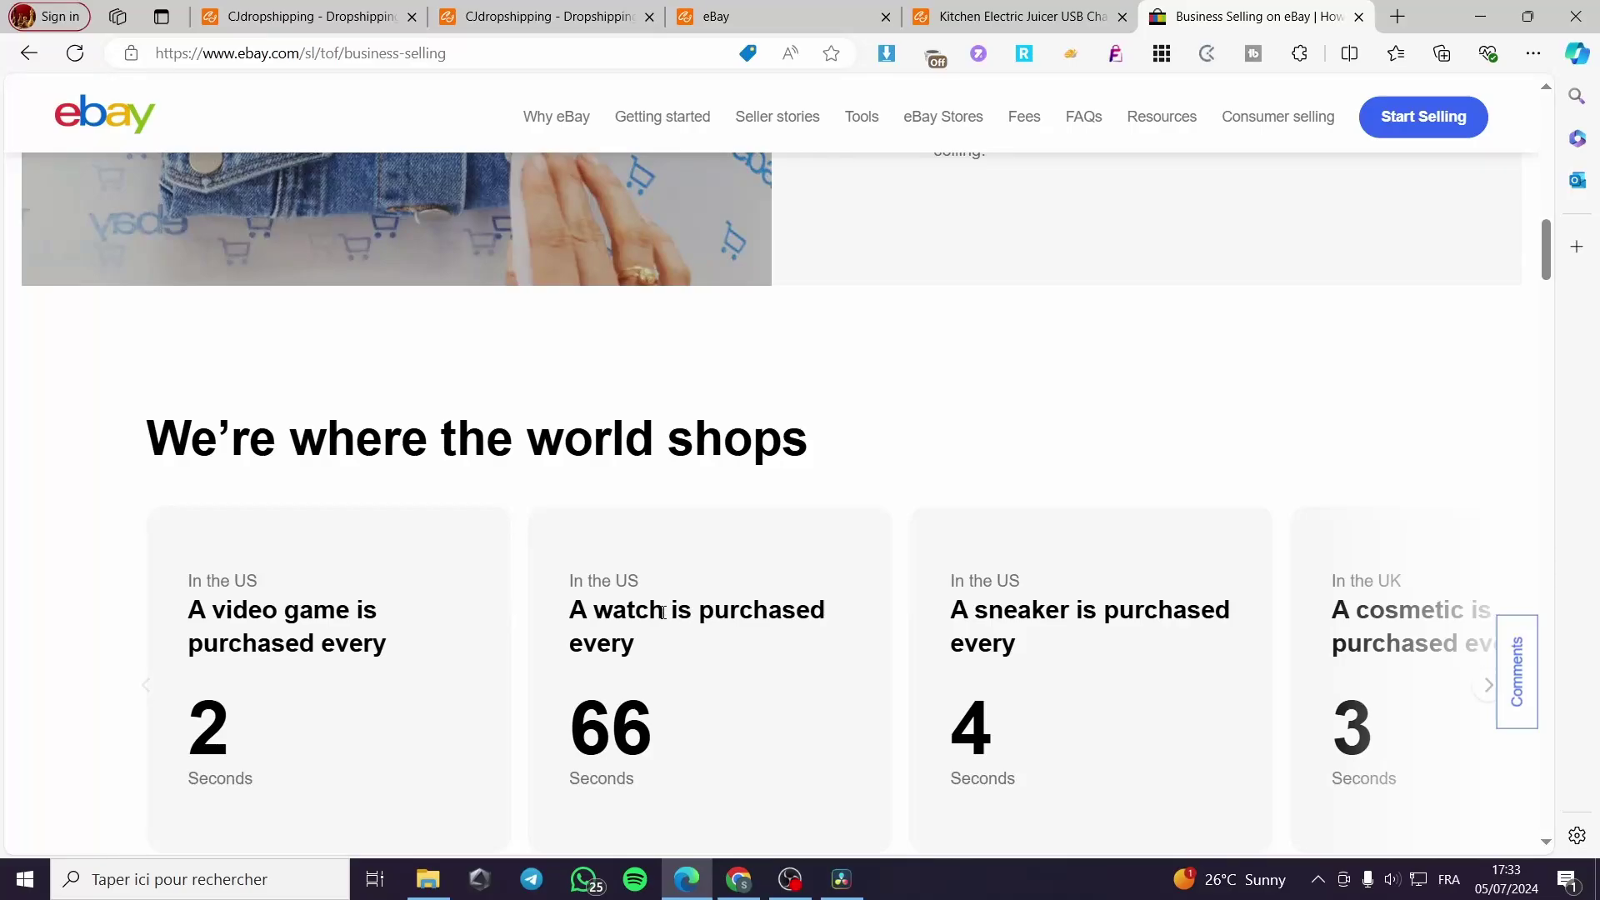
scroll(664, 615, down, 3)
click(1488, 476)
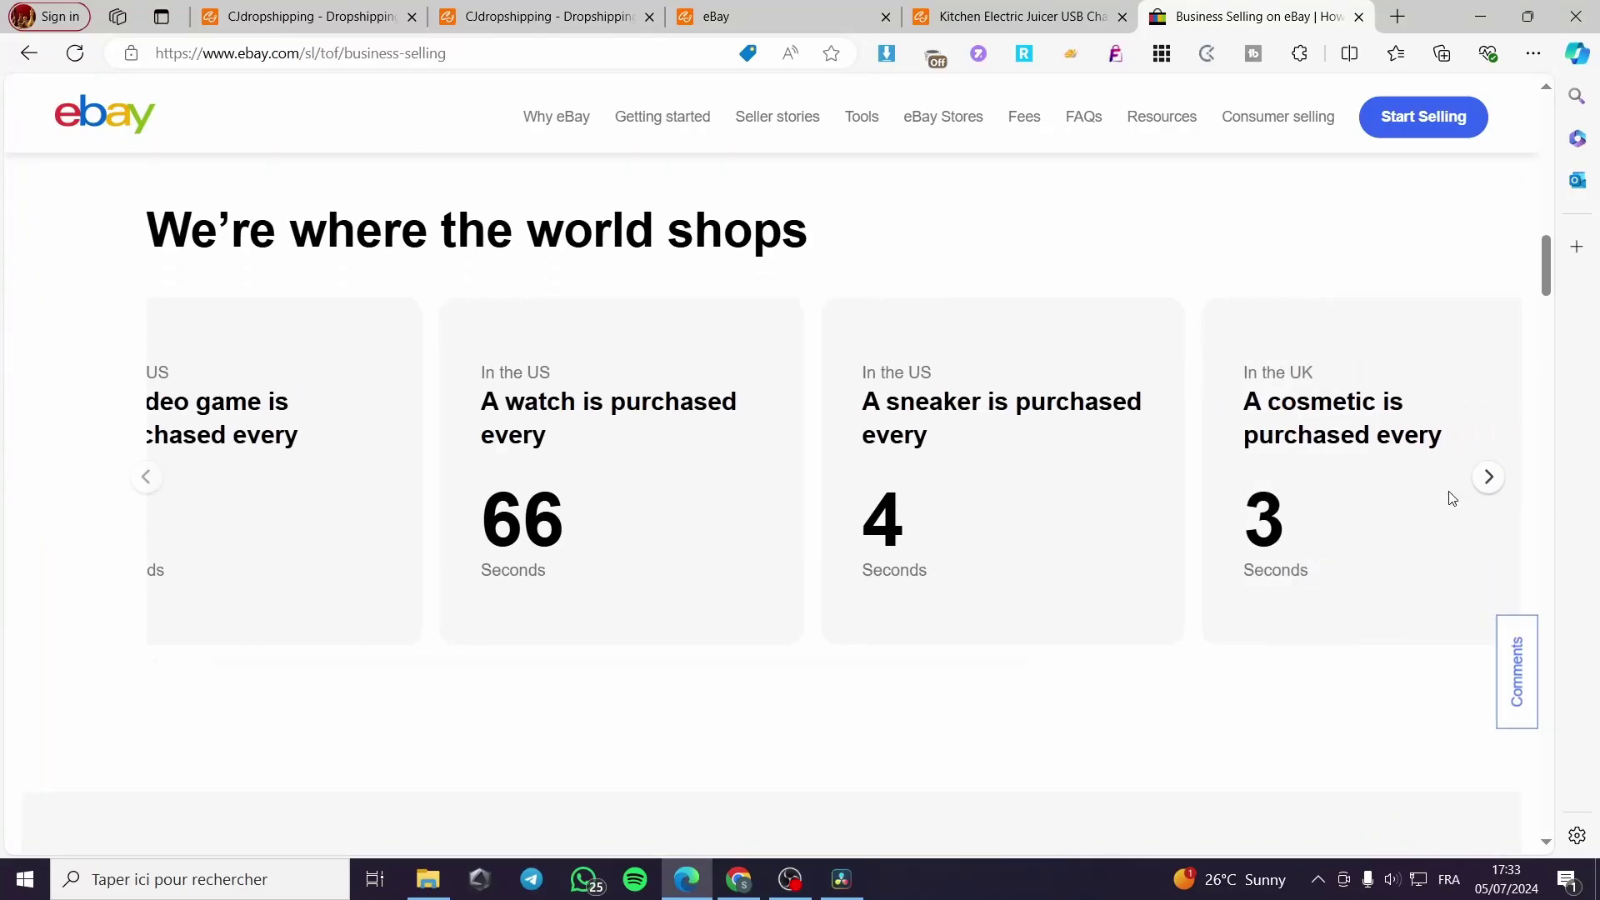
scroll(517, 638, up, 2)
scroll(516, 632, up, 15)
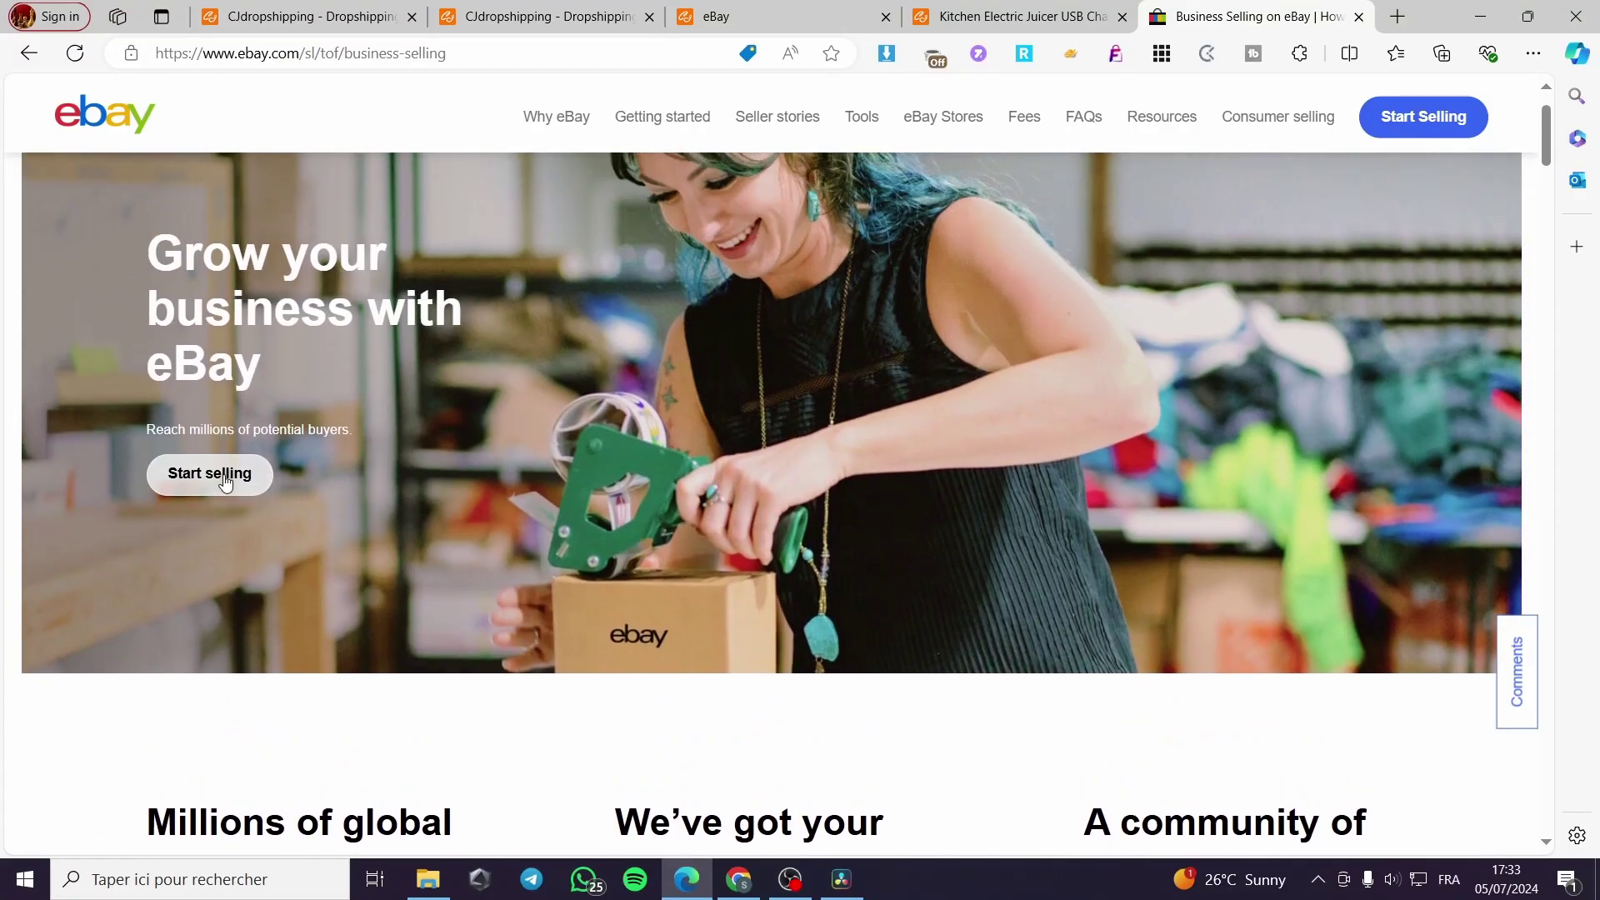
click(210, 475)
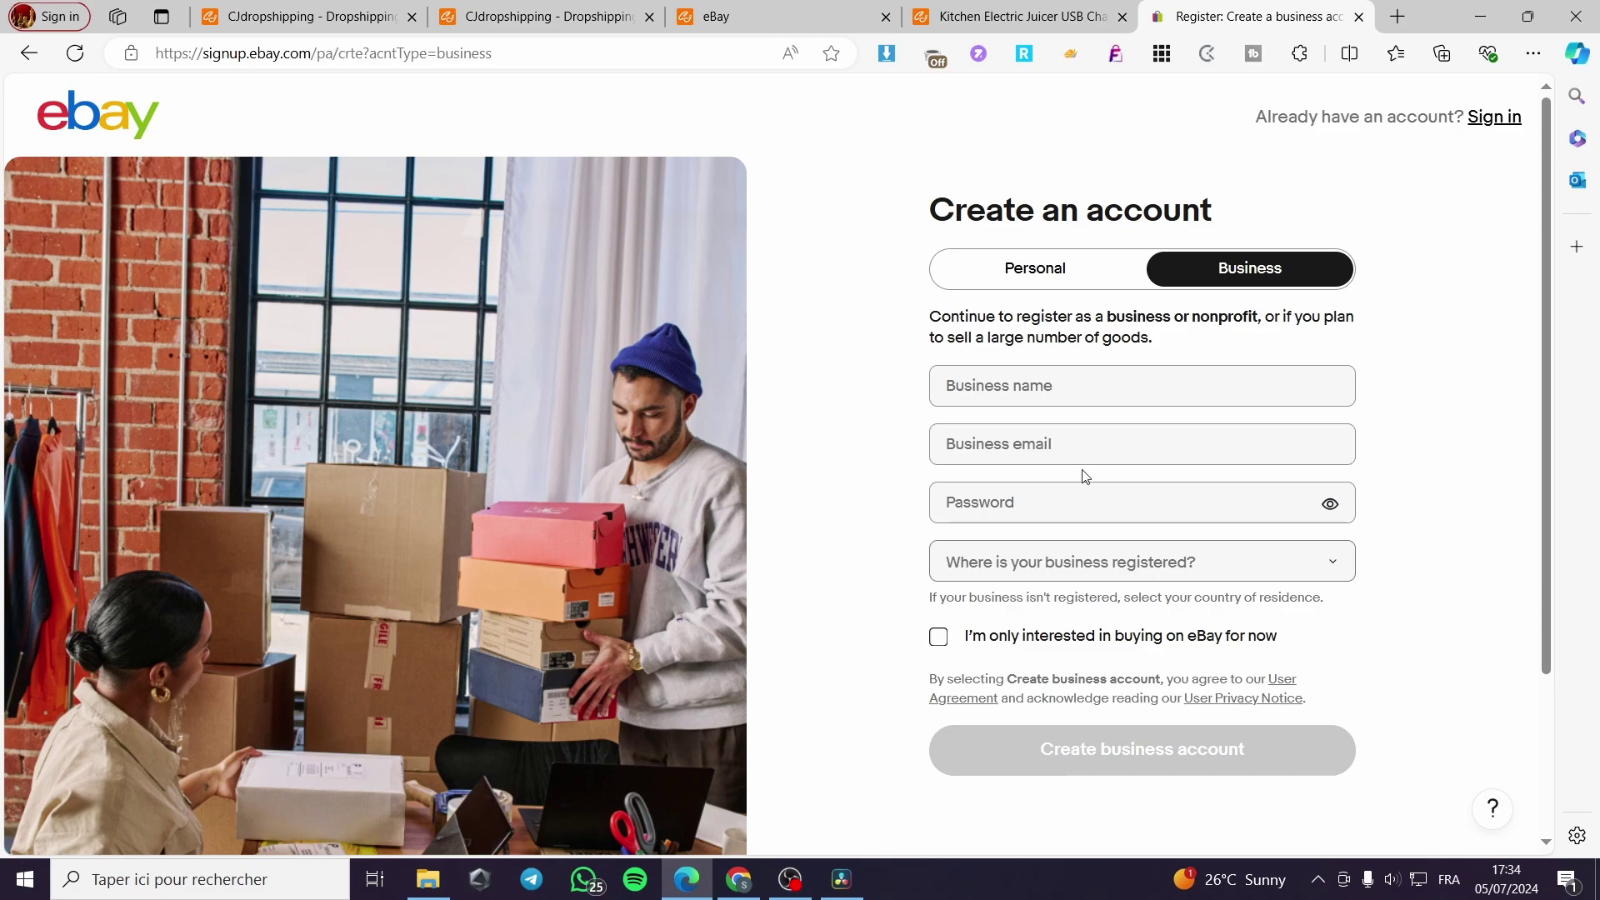
- Check the country list and buying-only option on the signup form, leaving both unchanged
click(1310, 567)
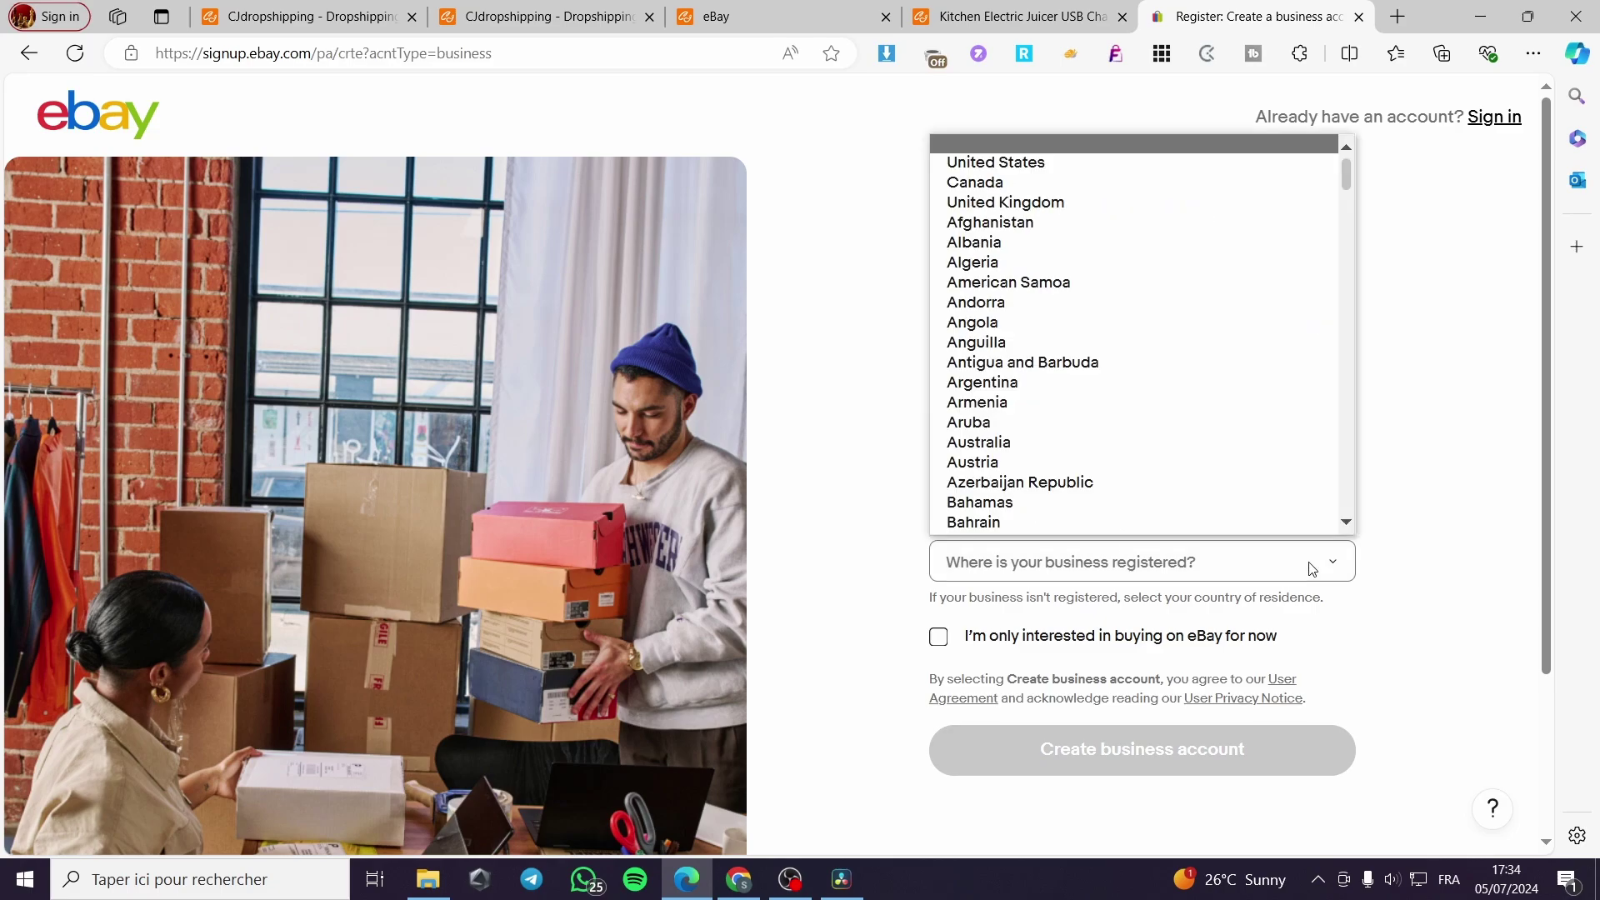
click(1310, 567)
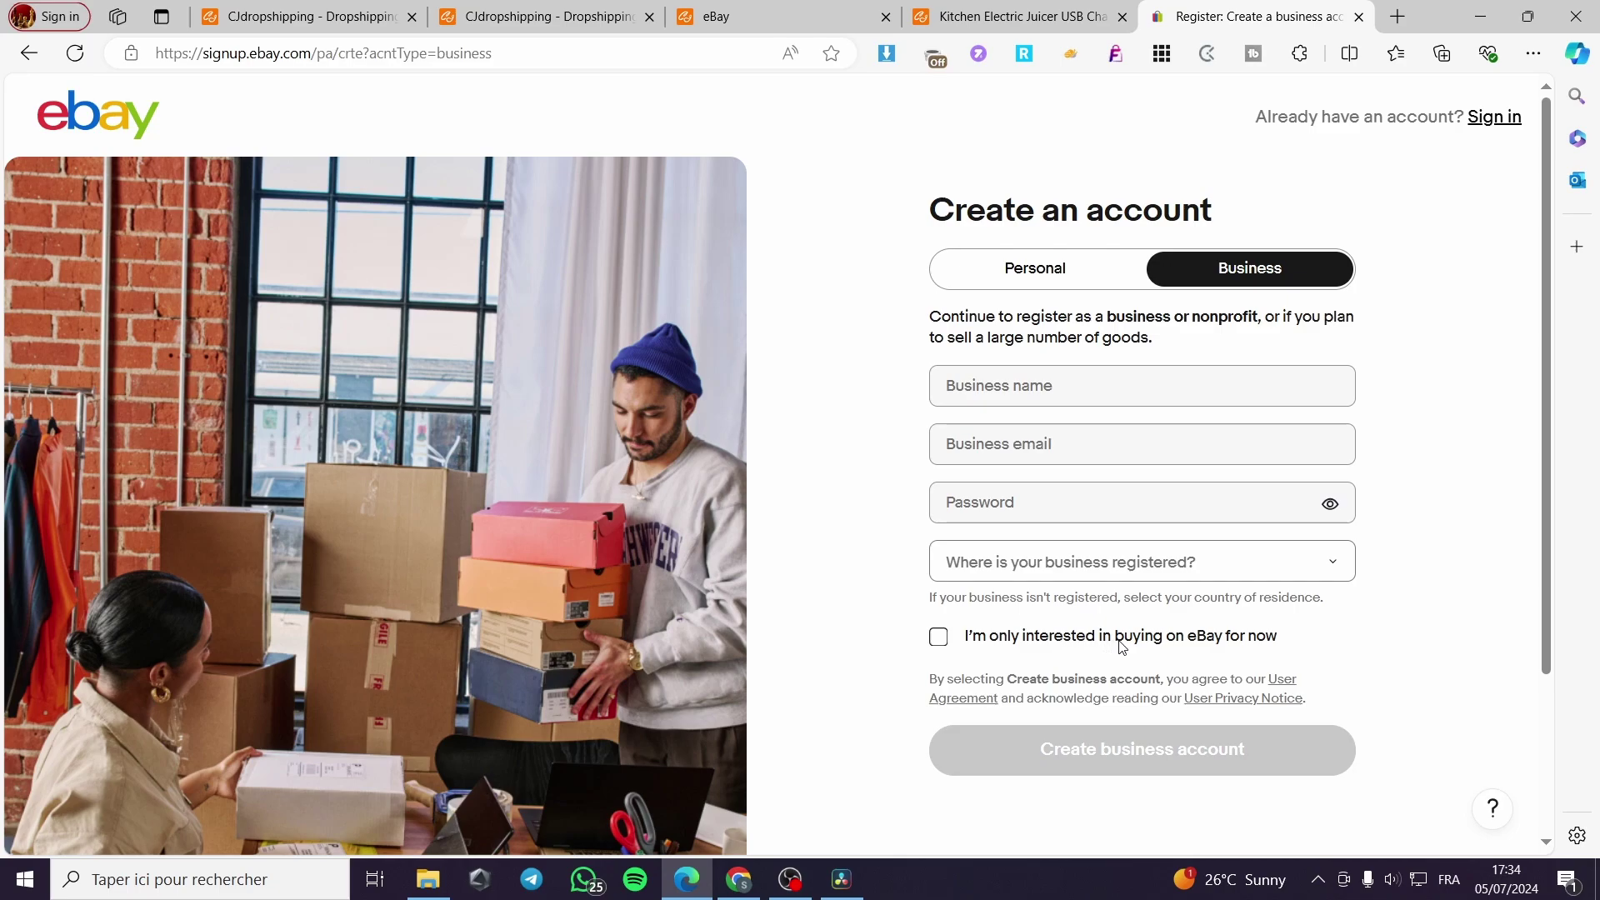
click(938, 644)
click(940, 644)
- Enter short test values for business name, email and password, and choose Ethiopia as country
click(1175, 385)
text(fa)
click(1073, 464)
text(a)
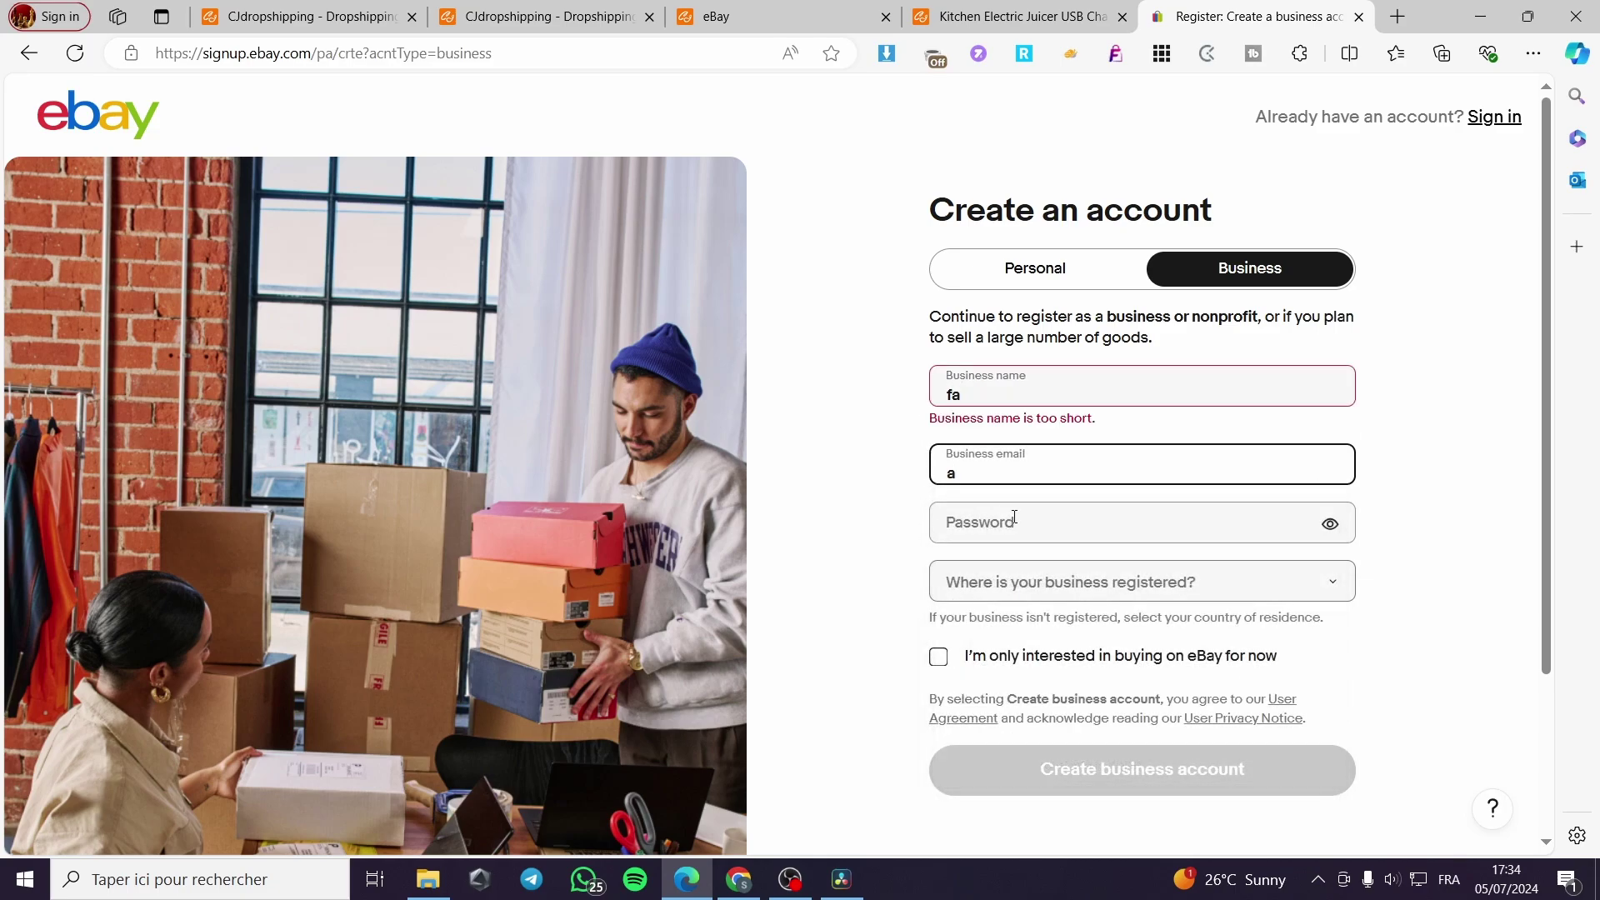
click(1011, 518)
text(aa)
click(1019, 610)
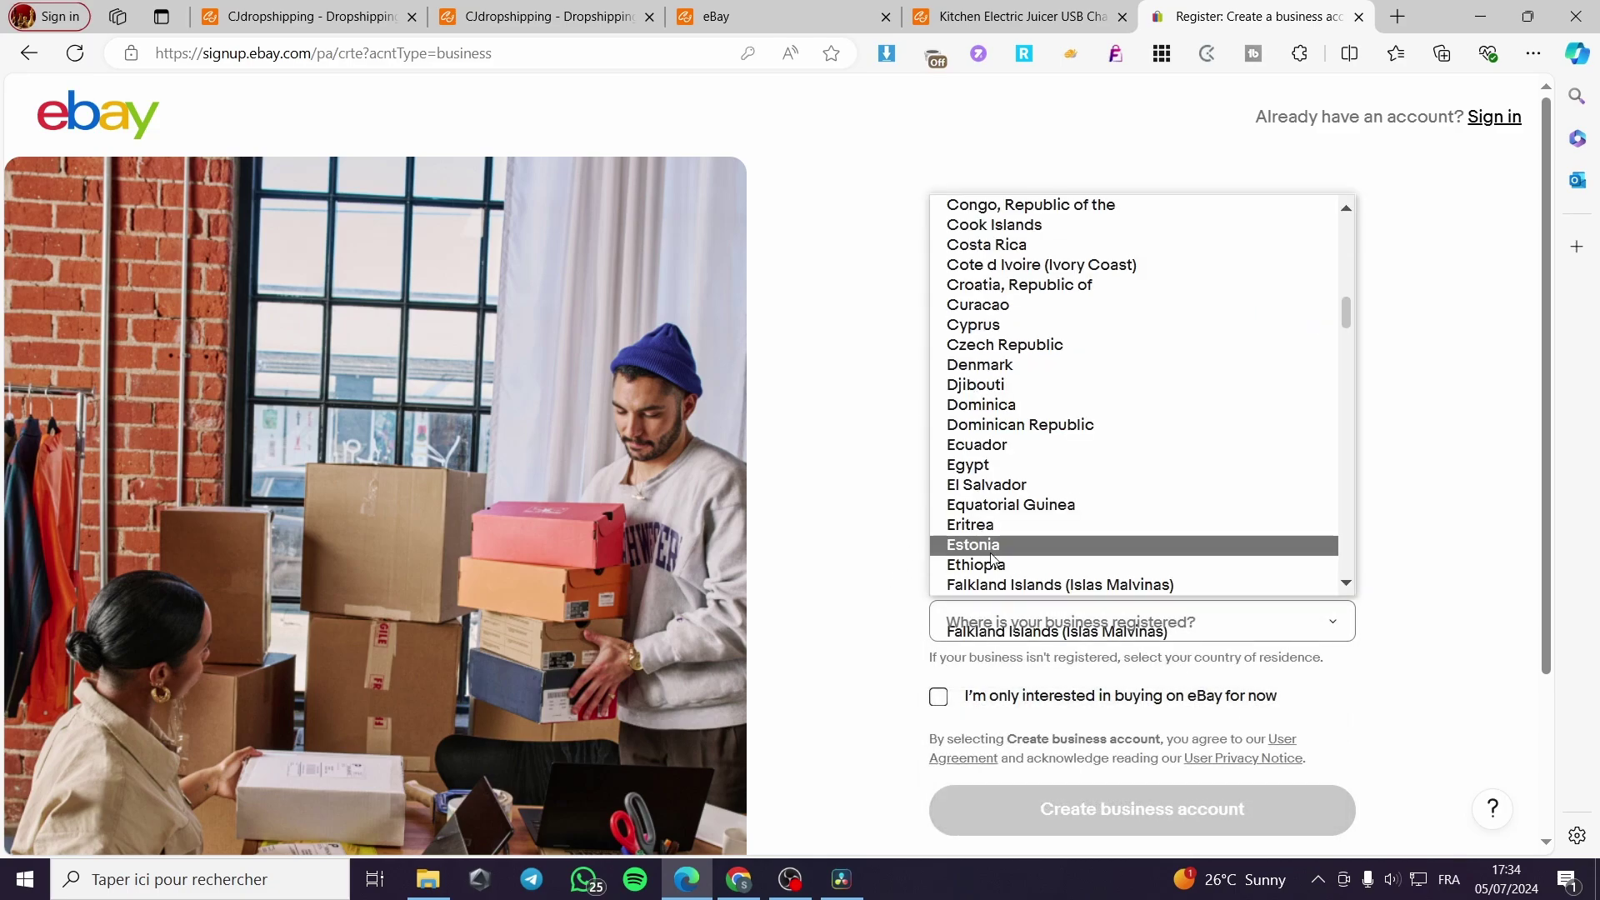
click(1041, 561)
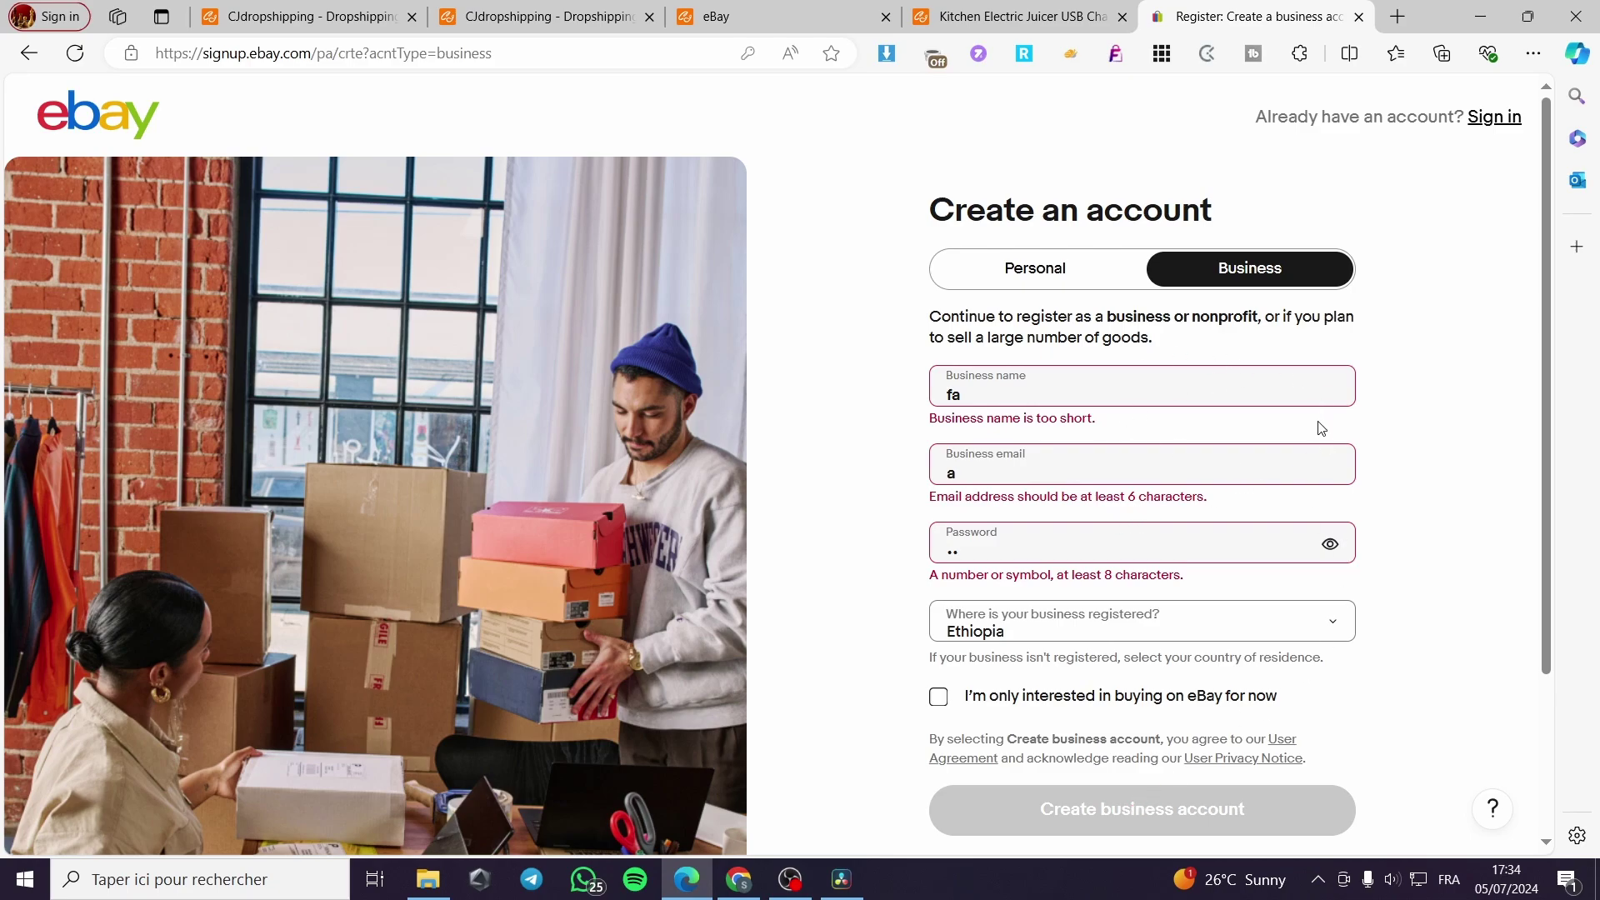
click(1018, 16)
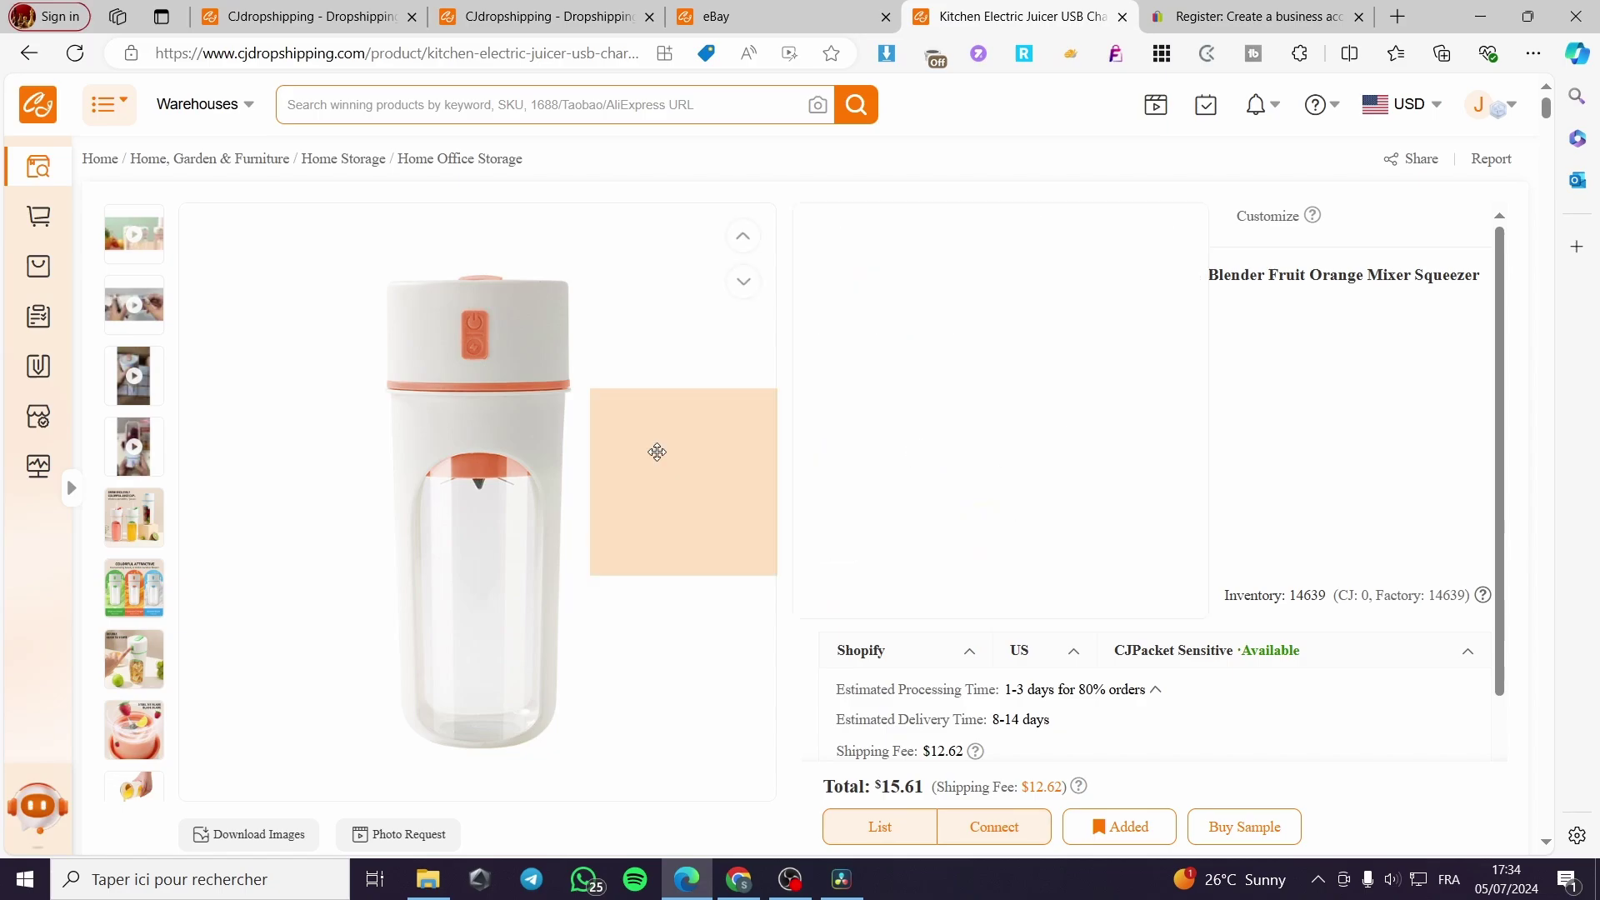
- Play the juicer's product video, then open My Products showing the four saved products
click(132, 234)
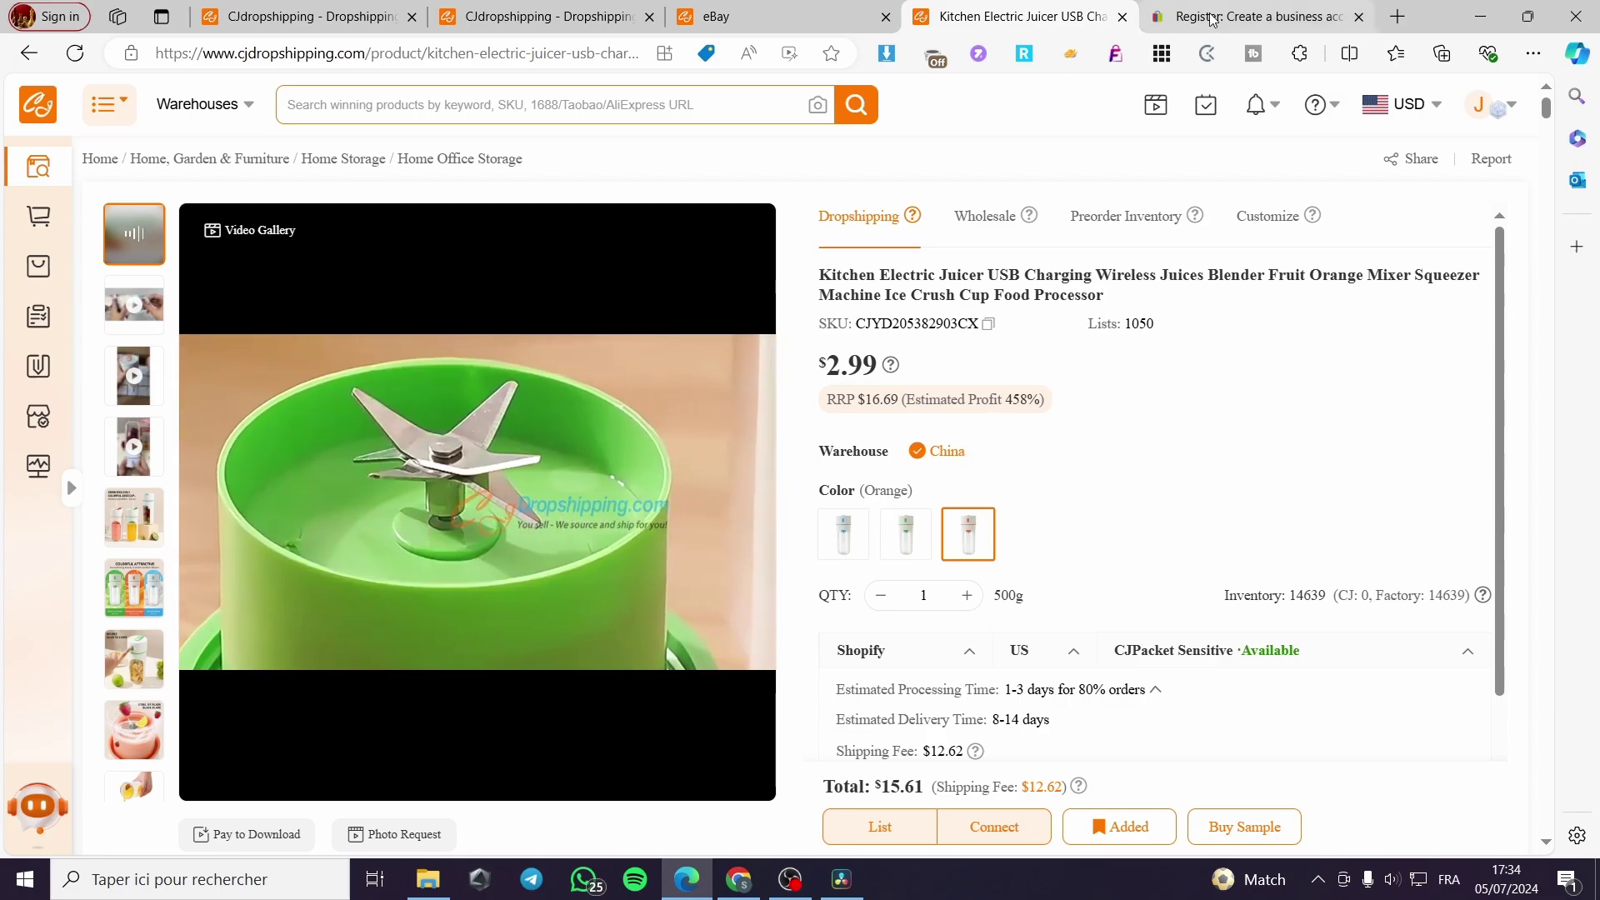
mouse_move(53, 284)
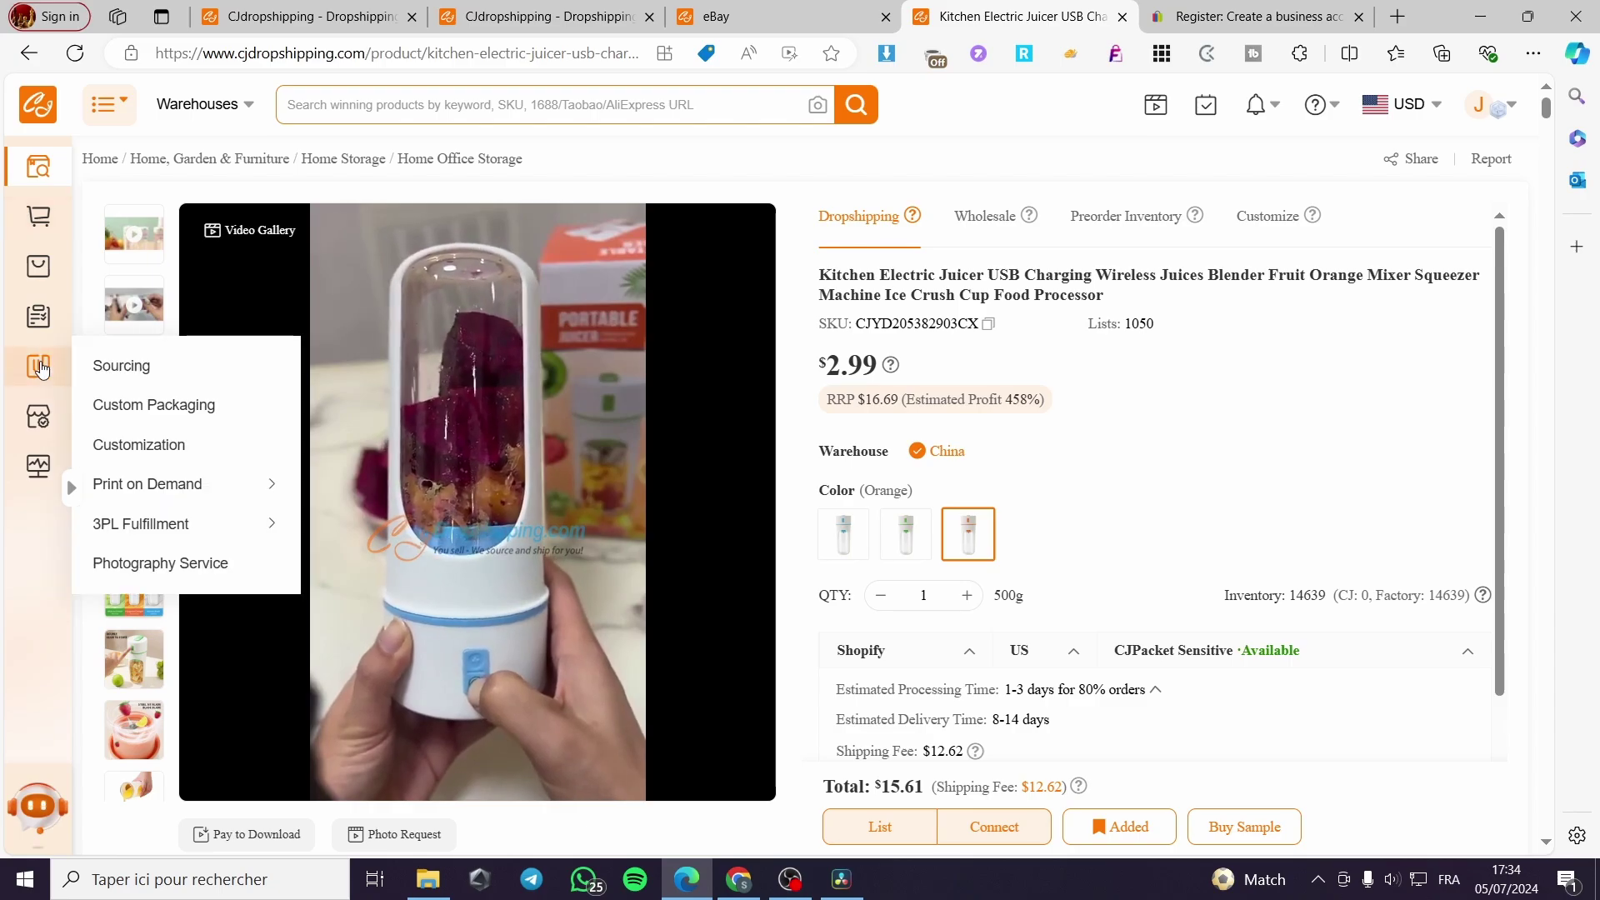
mouse_move(60, 383)
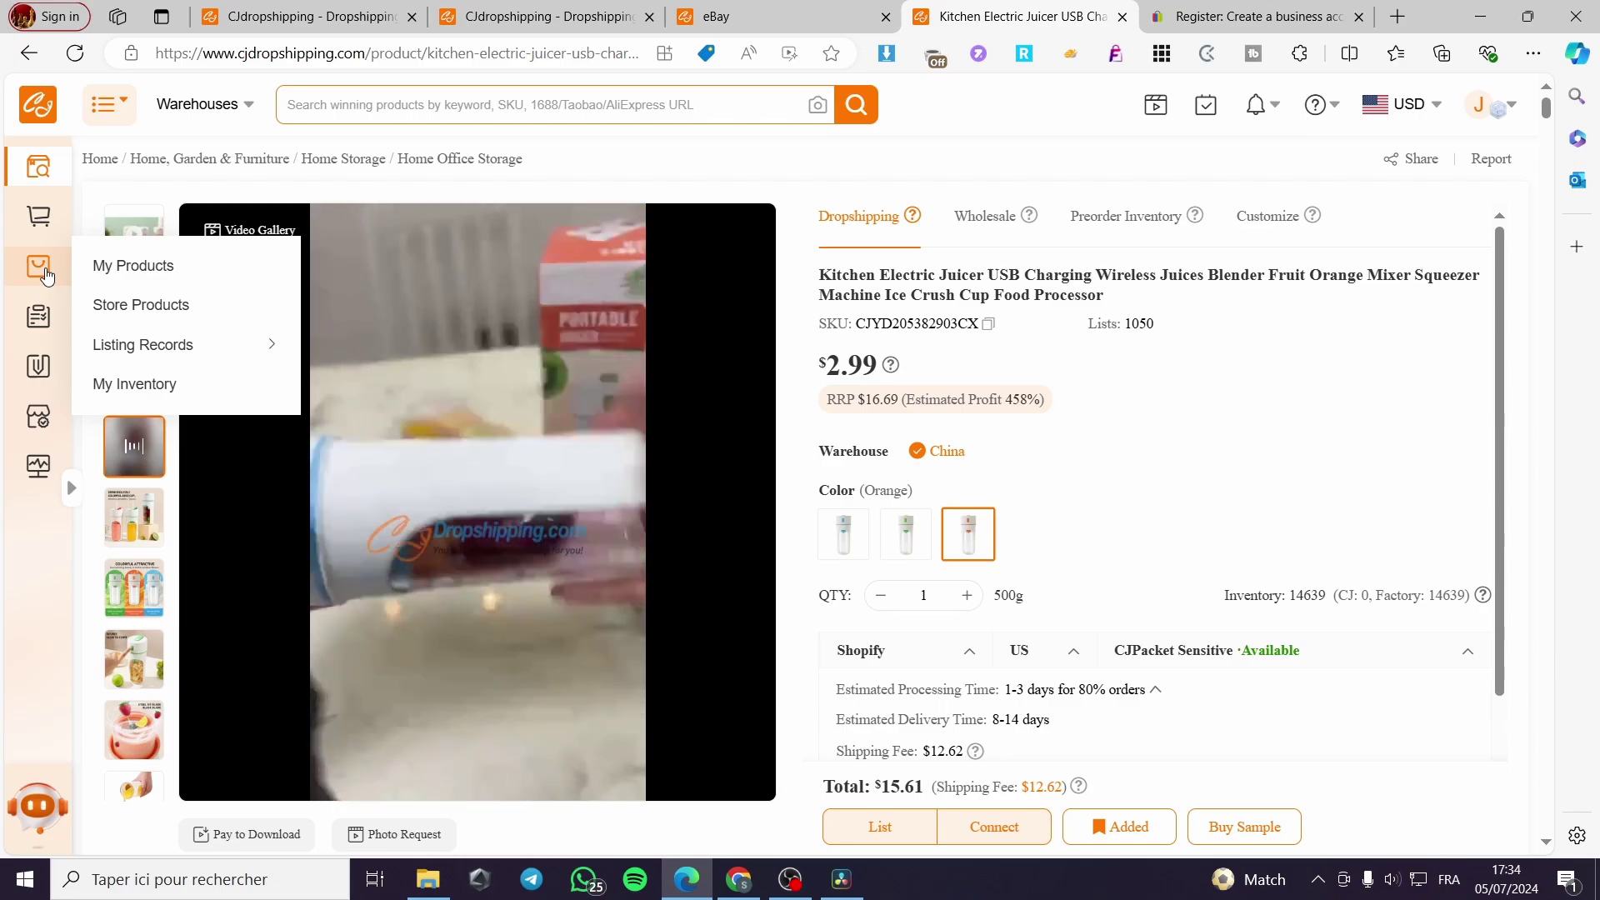
click(110, 268)
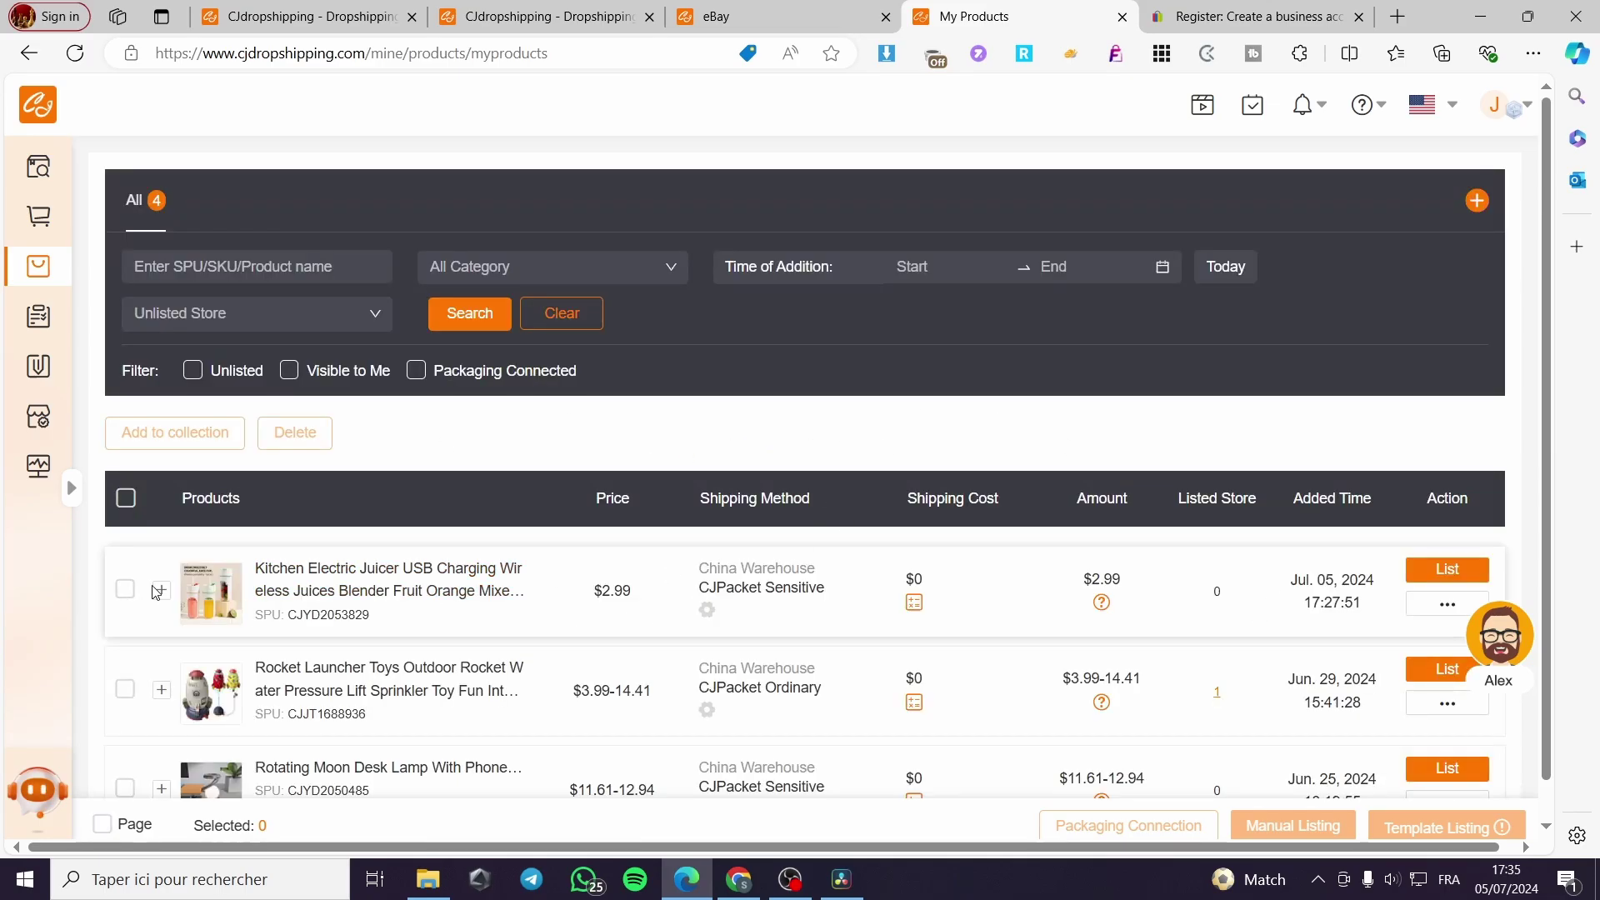
- Check the juicer's action menu, then view Store Products with the Rocket Launcher Toys at 69.99EUR
click(127, 591)
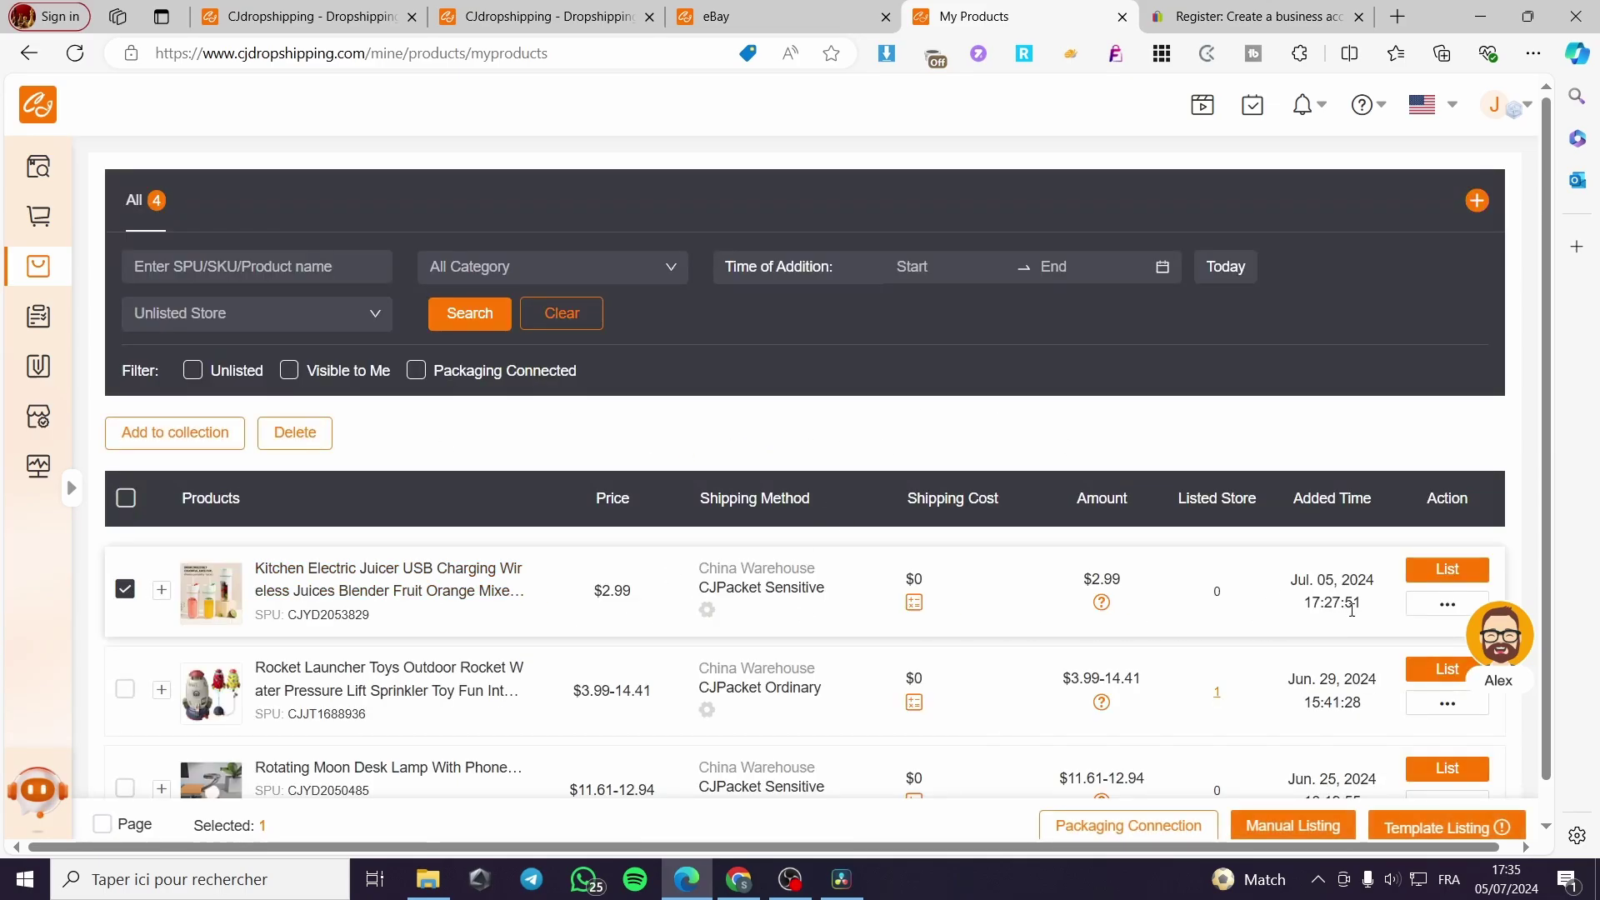
click(1448, 606)
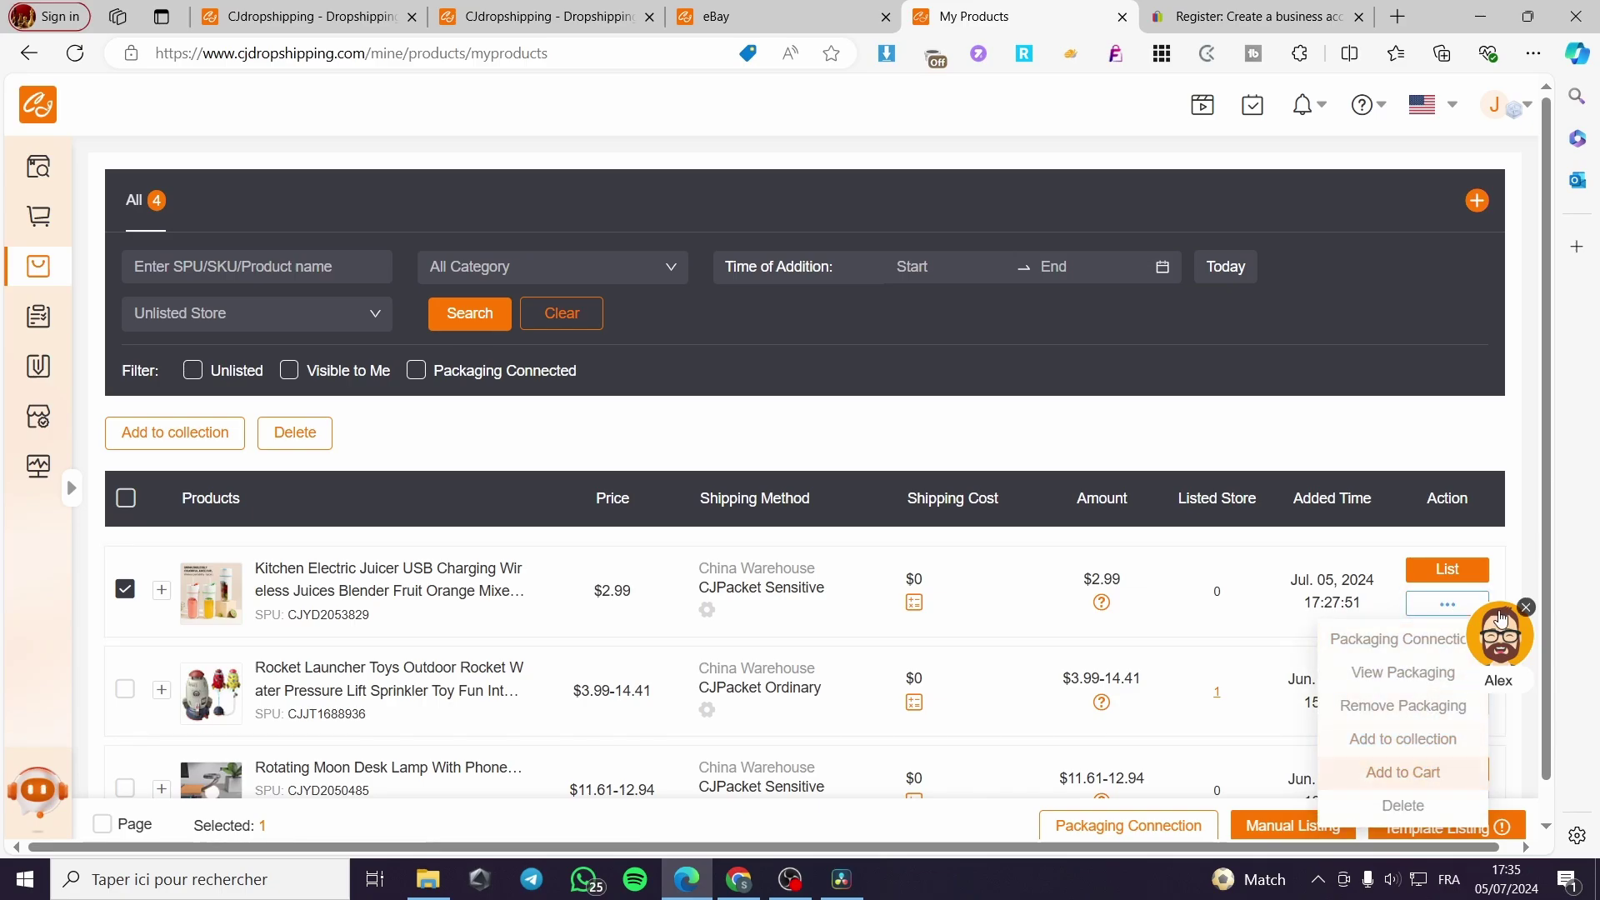
click(1403, 739)
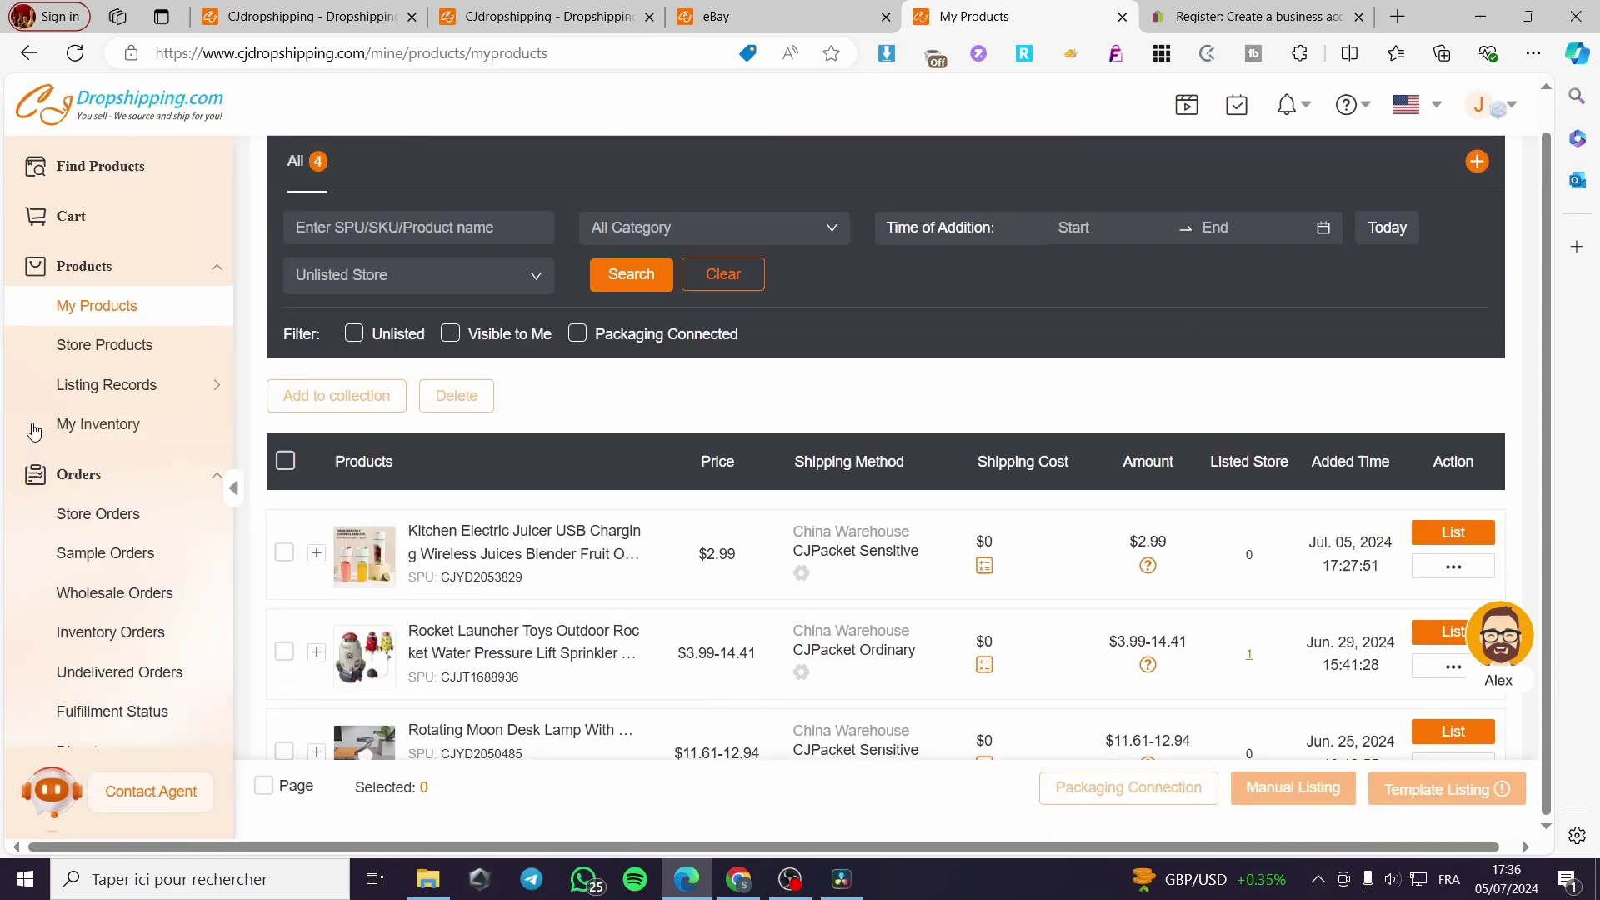
click(115, 356)
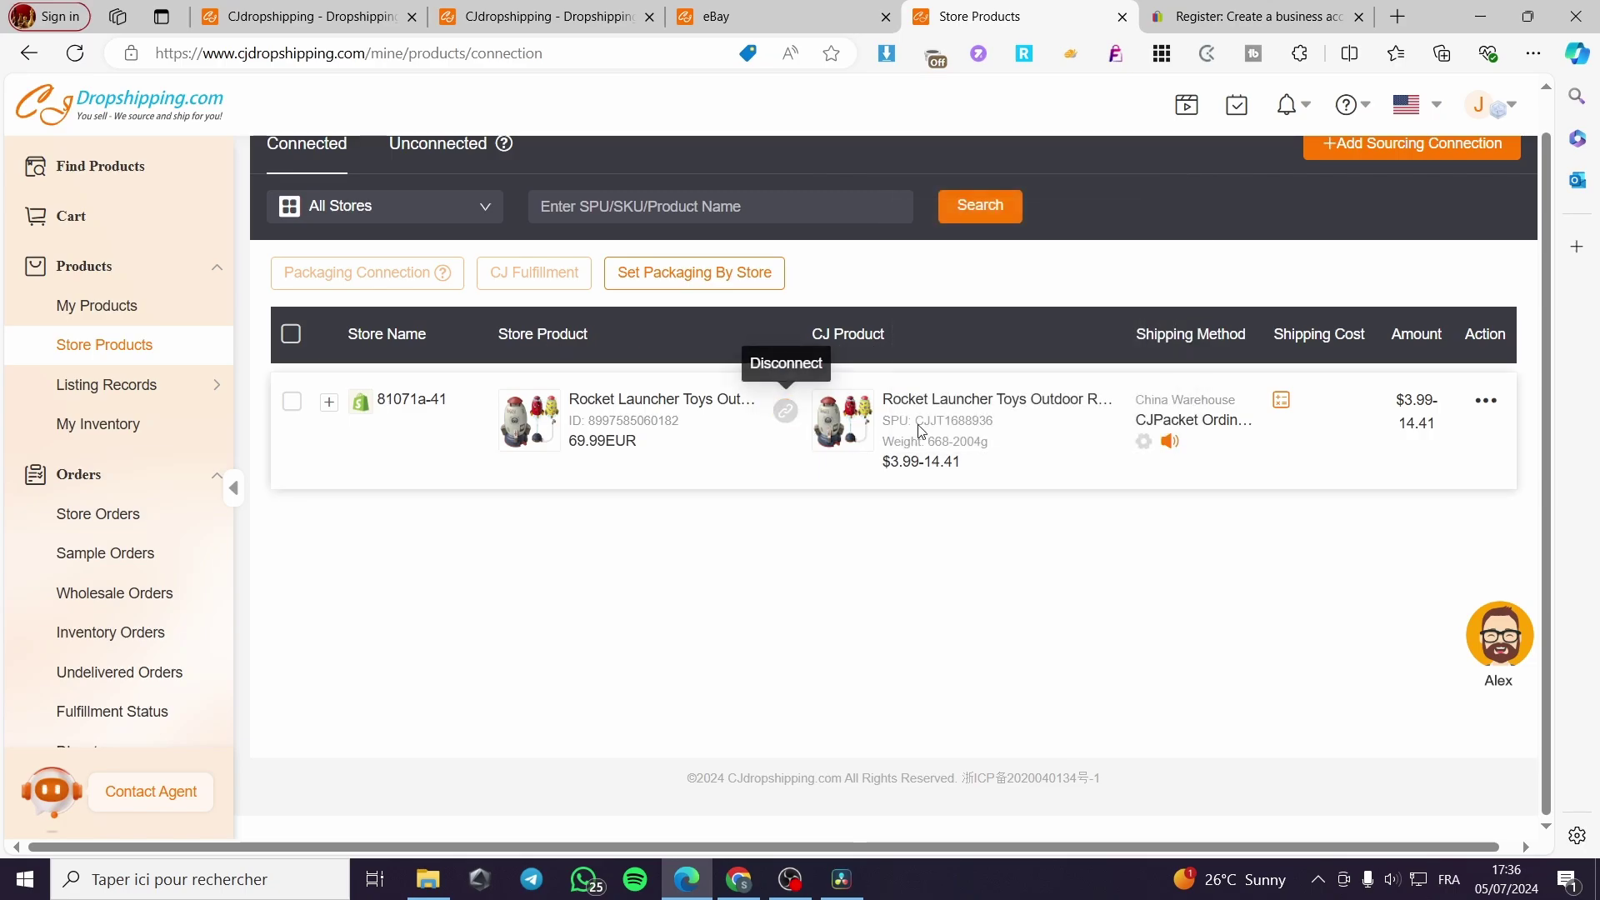
mouse_move(1486, 401)
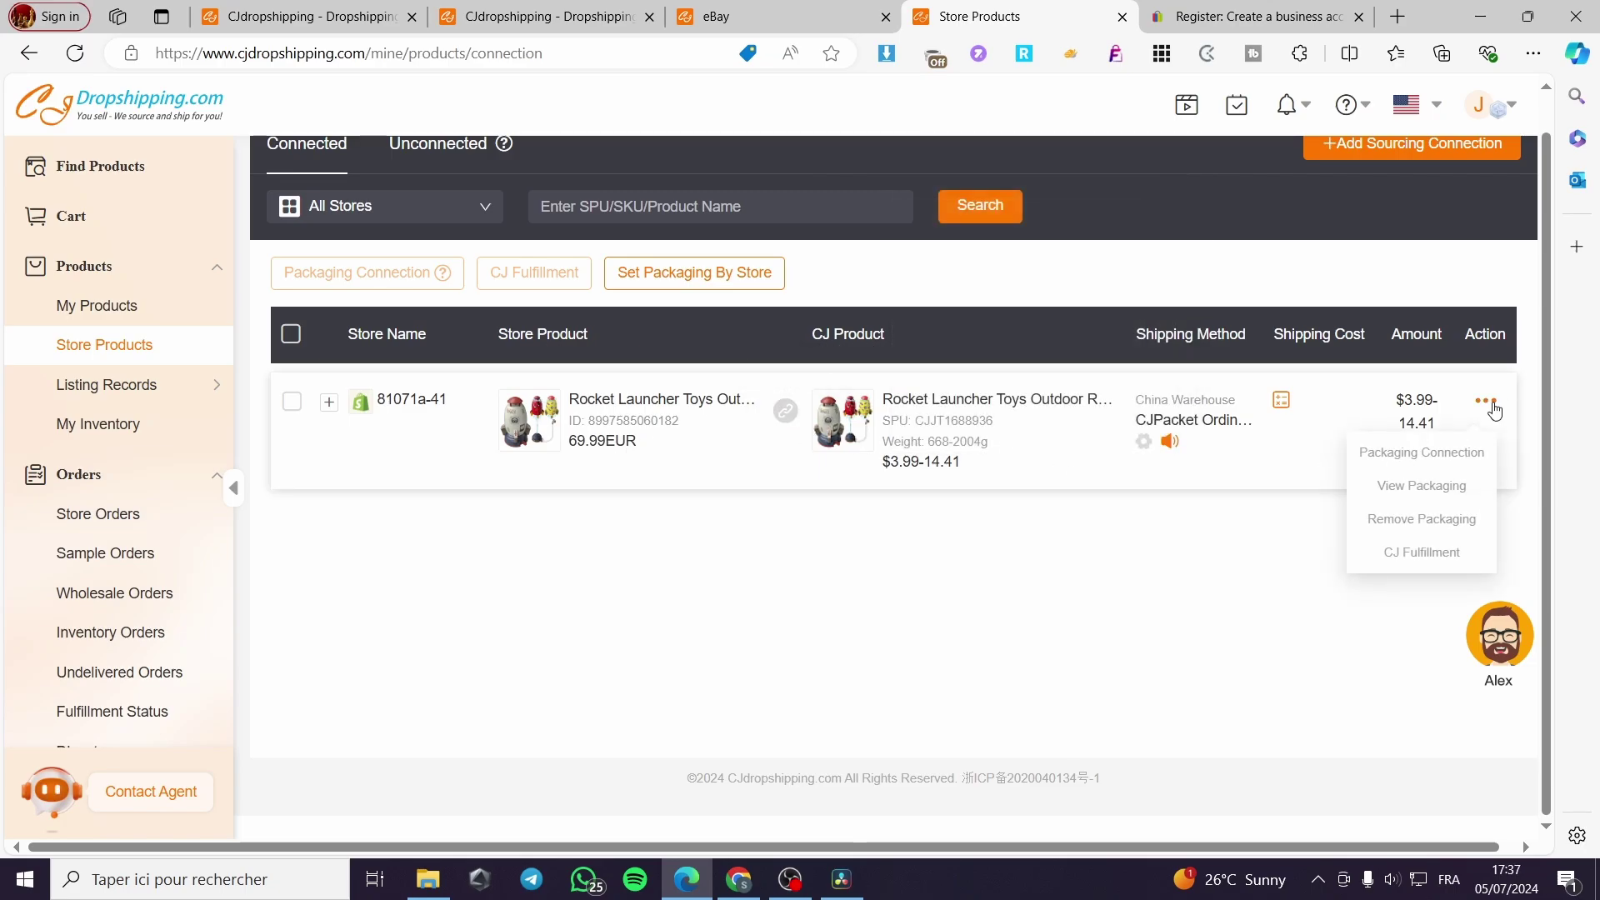
click(1417, 554)
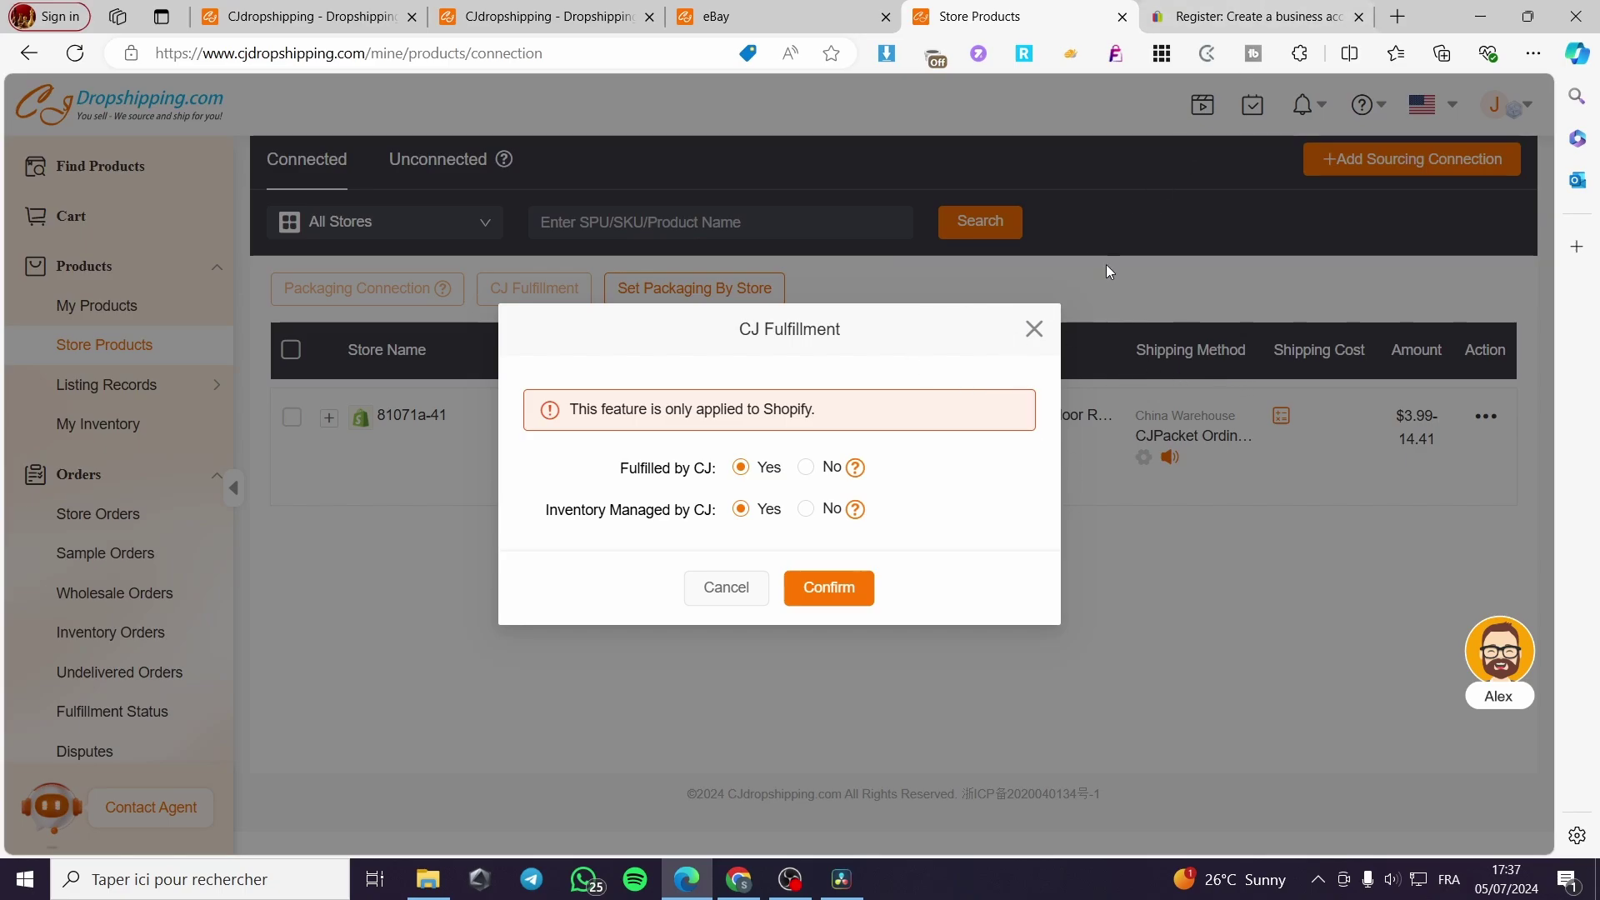
click(1034, 330)
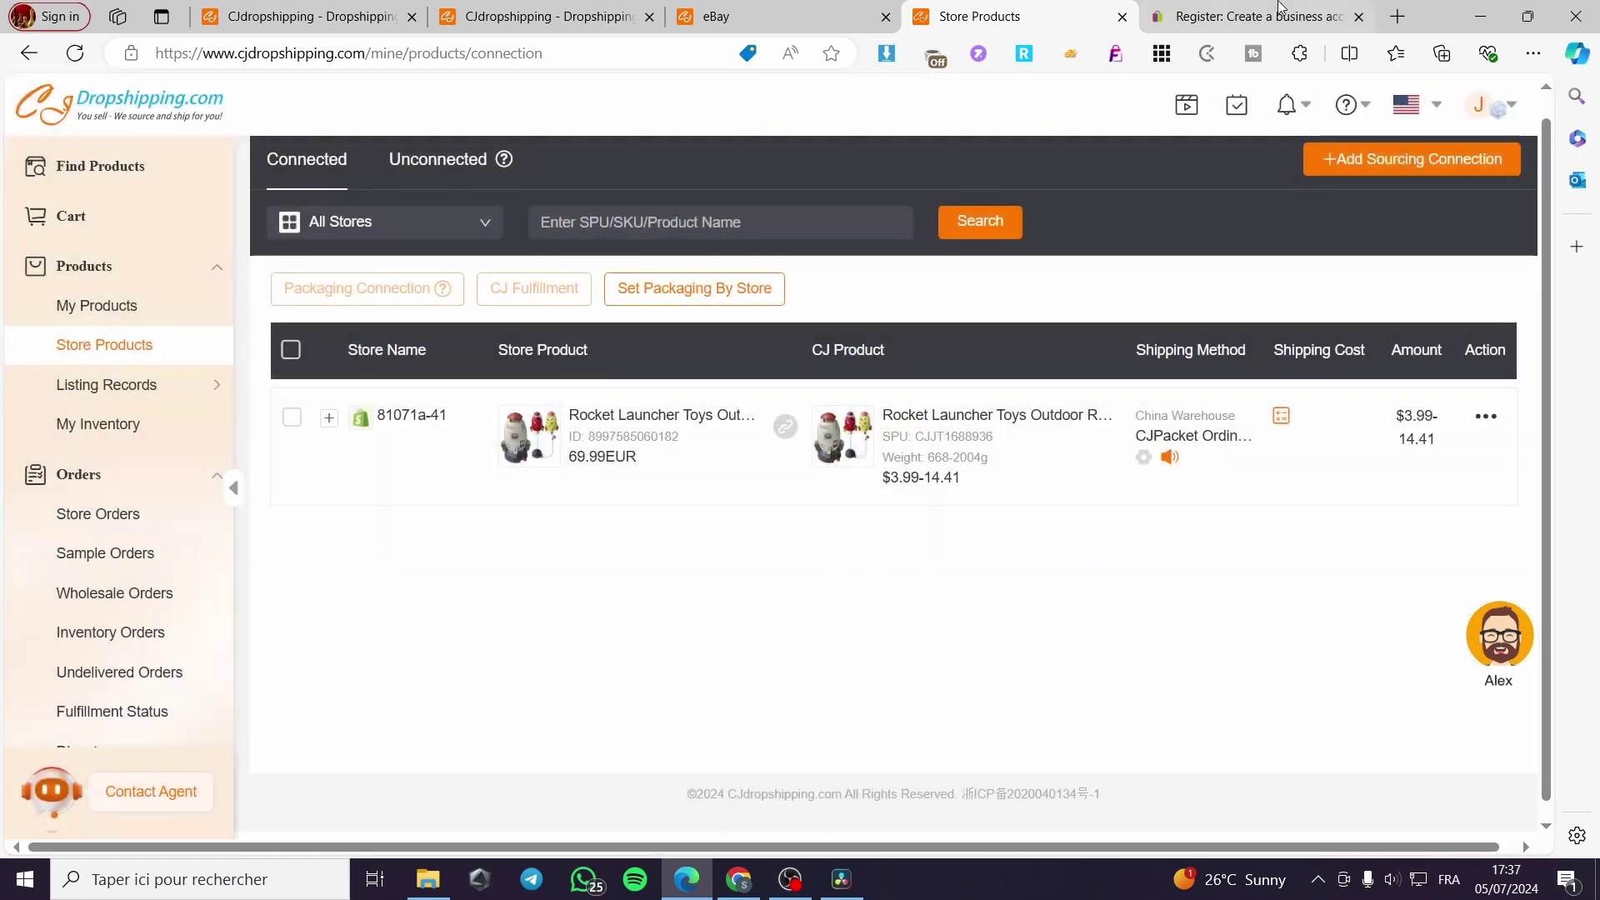